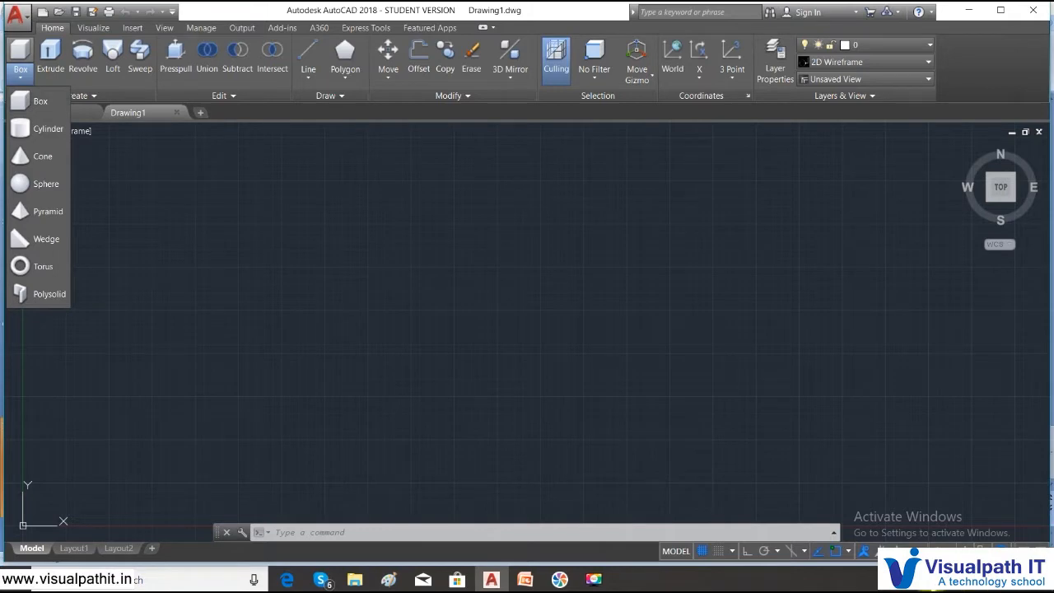
- Switch AutoCAD from the 3D Basics workspace to 3D Modeling using the status-bar workspace list
click(970, 582)
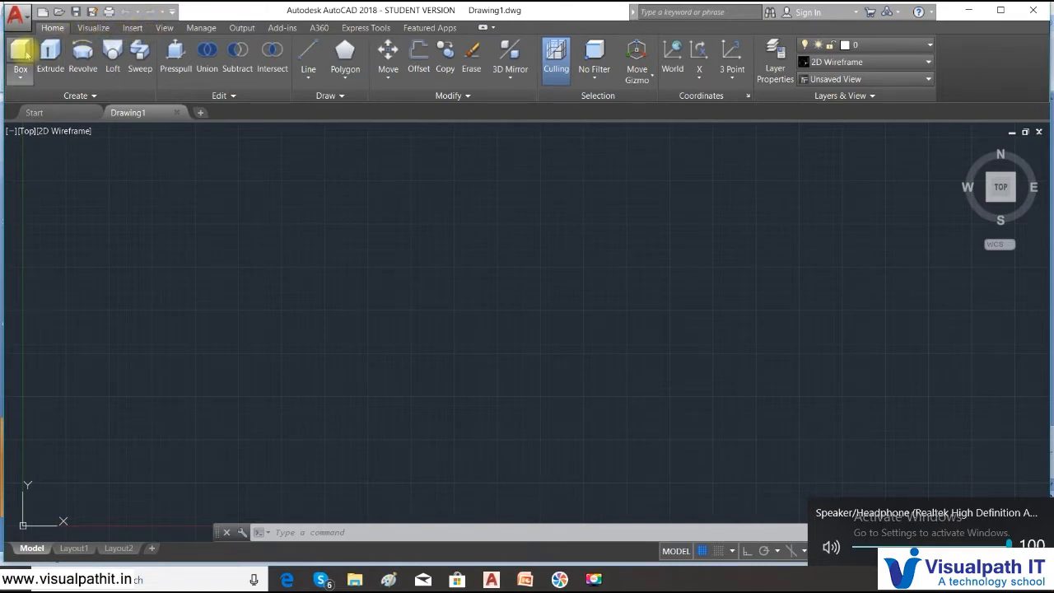
click(969, 434)
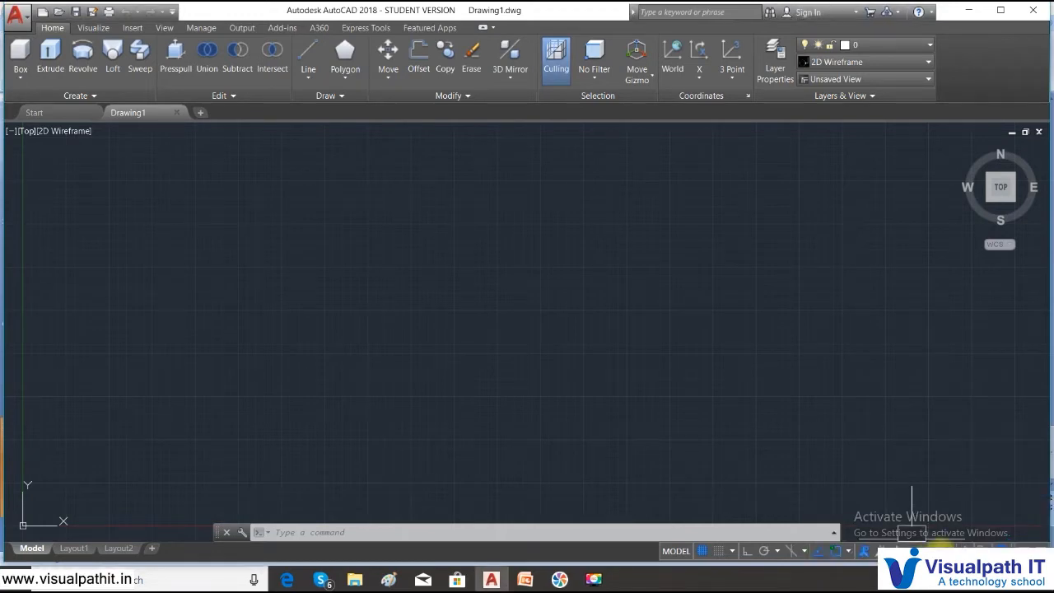
click(940, 547)
click(967, 463)
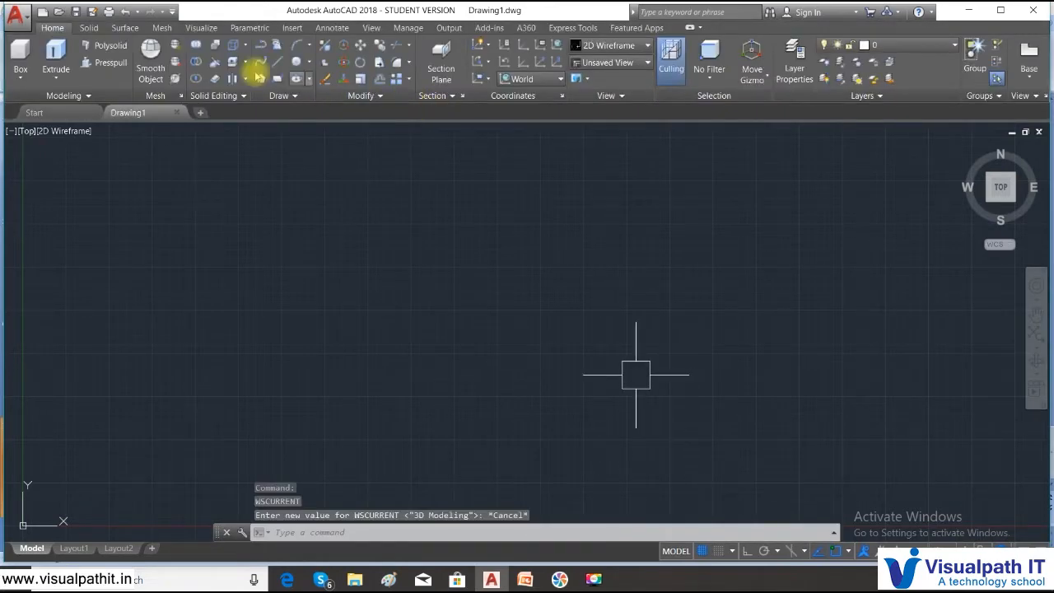
click(22, 76)
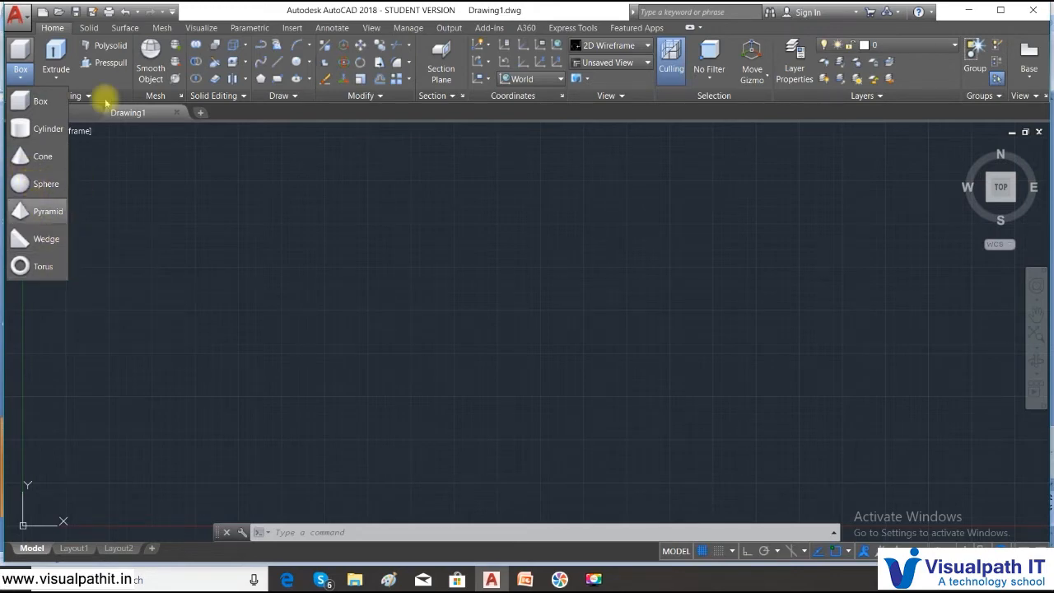
click(86, 27)
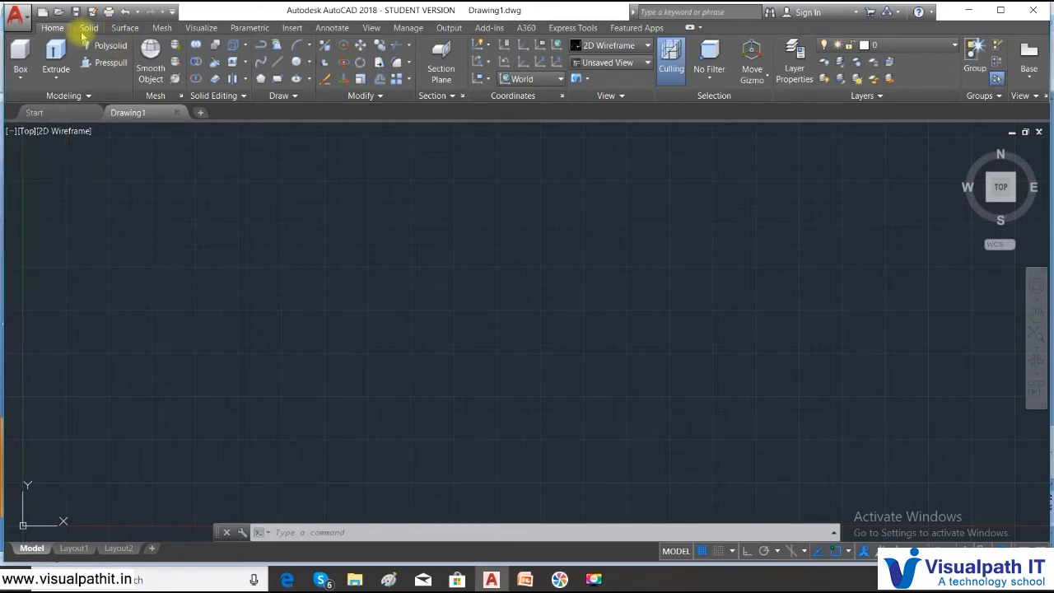
click(88, 27)
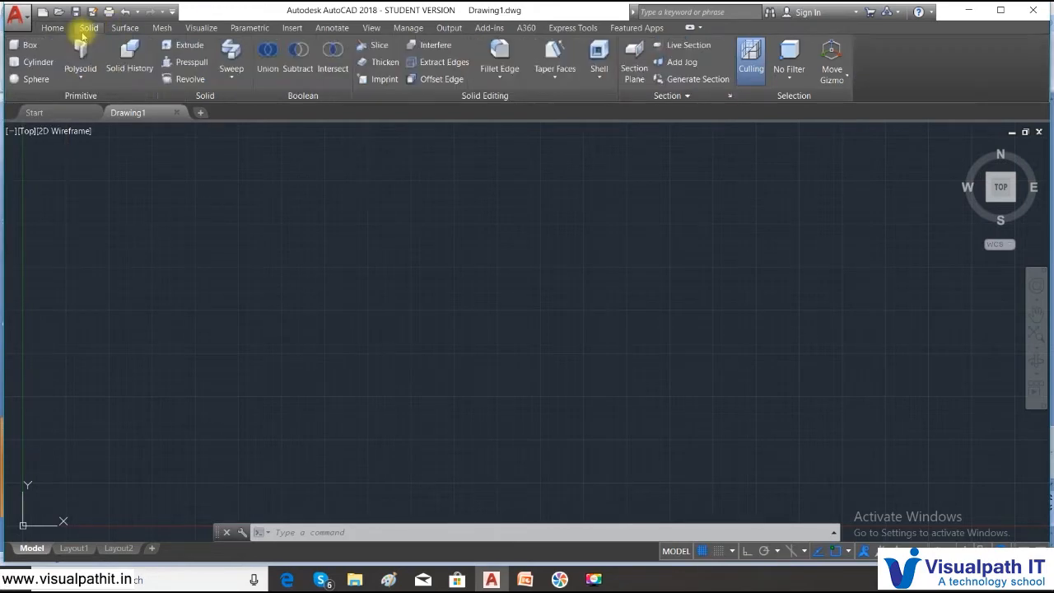
click(126, 27)
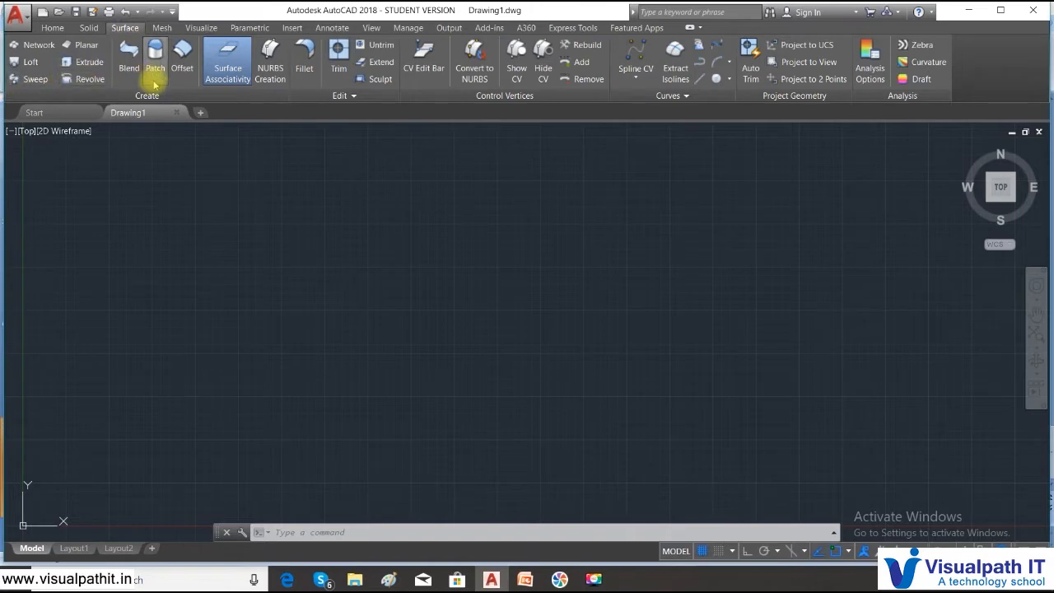
click(171, 28)
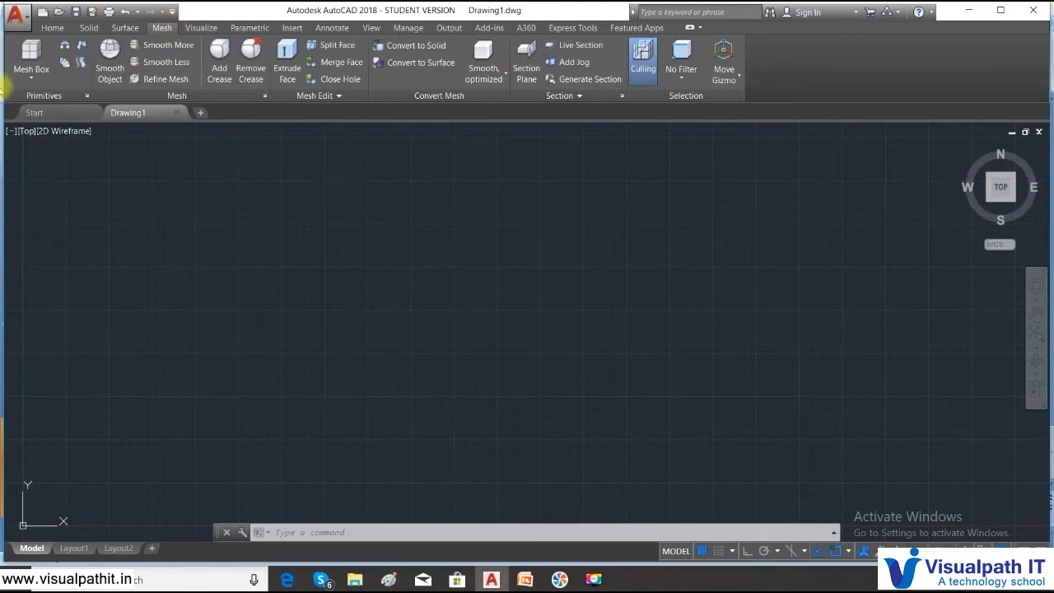
click(32, 80)
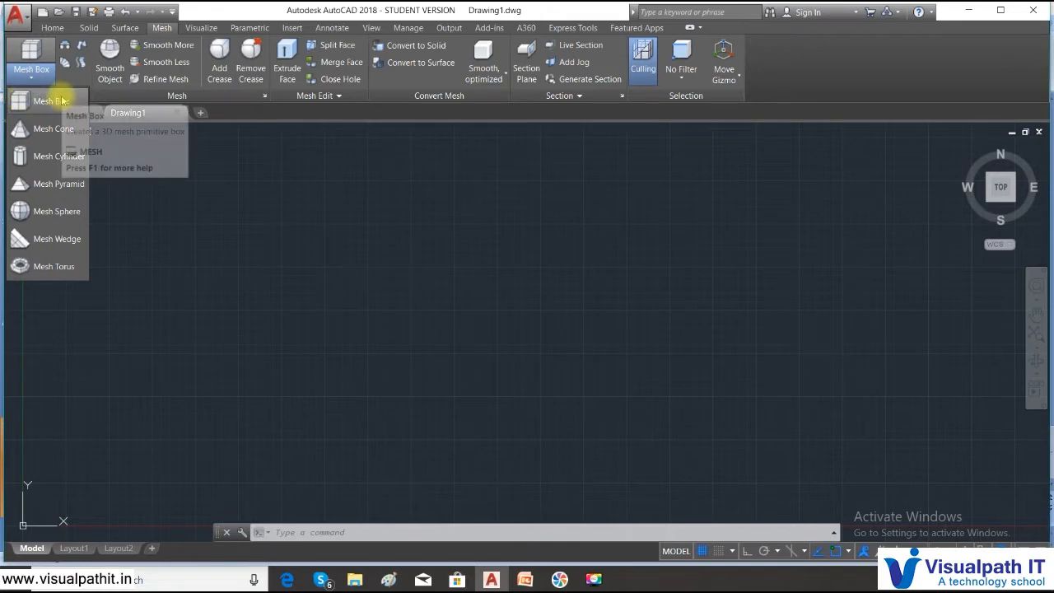
click(54, 29)
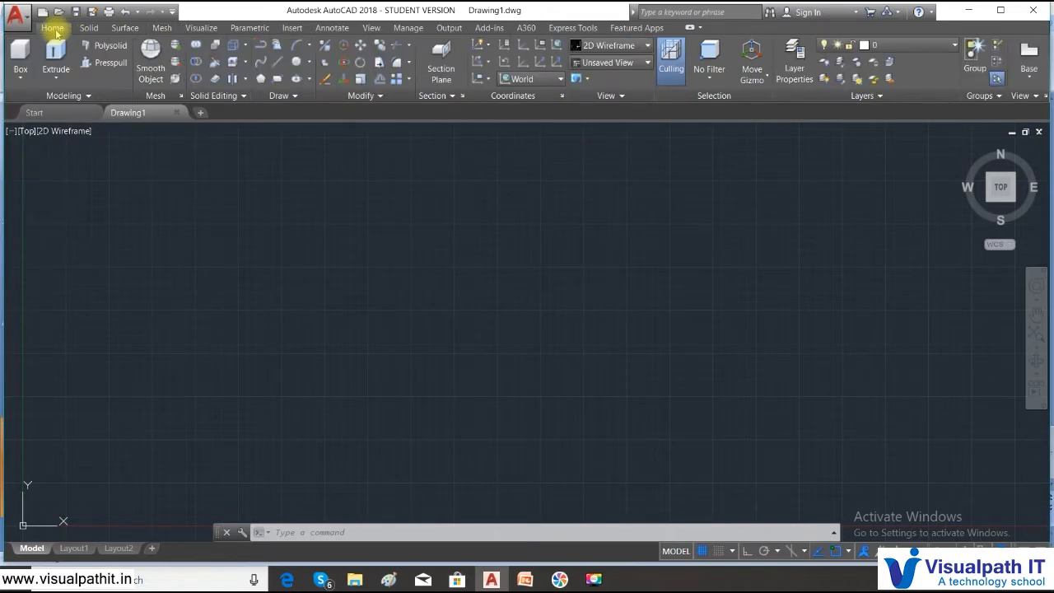
- Change the empty drawing's view from Top to SW Isometric with the ViewCube Home icon
click(20, 82)
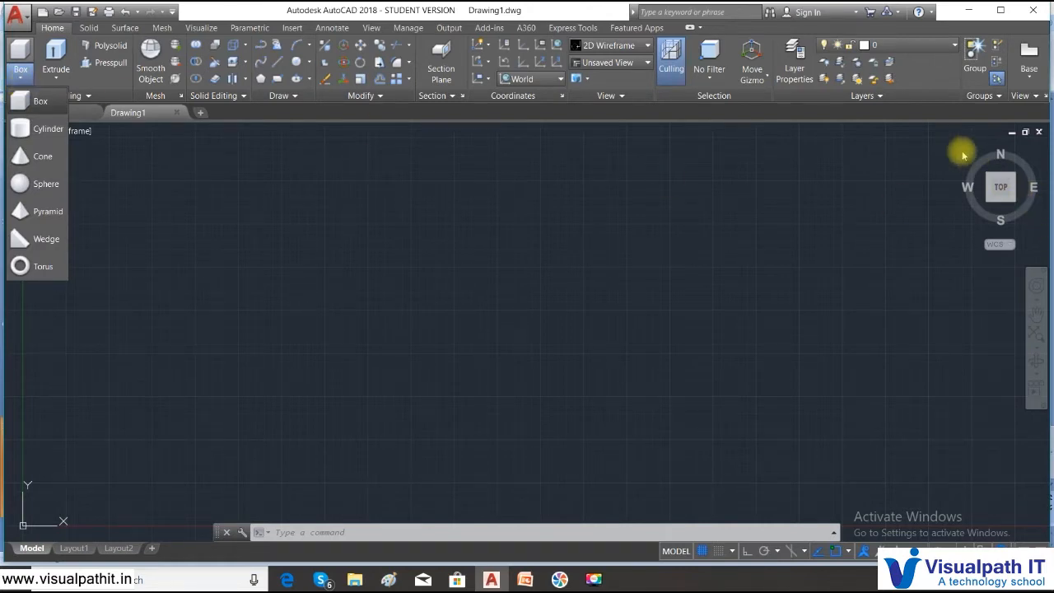
click(991, 172)
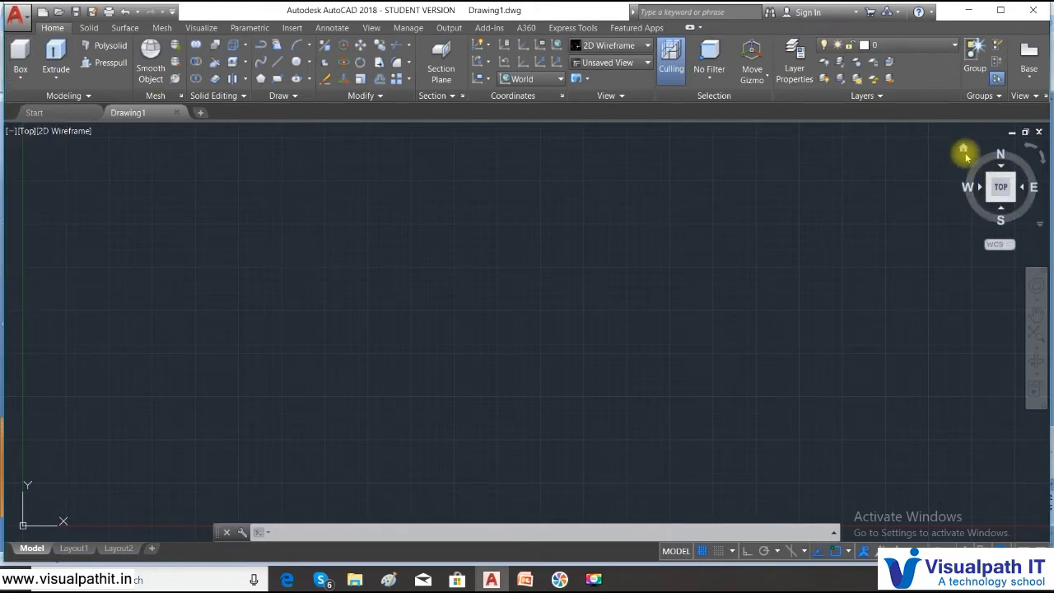
click(964, 150)
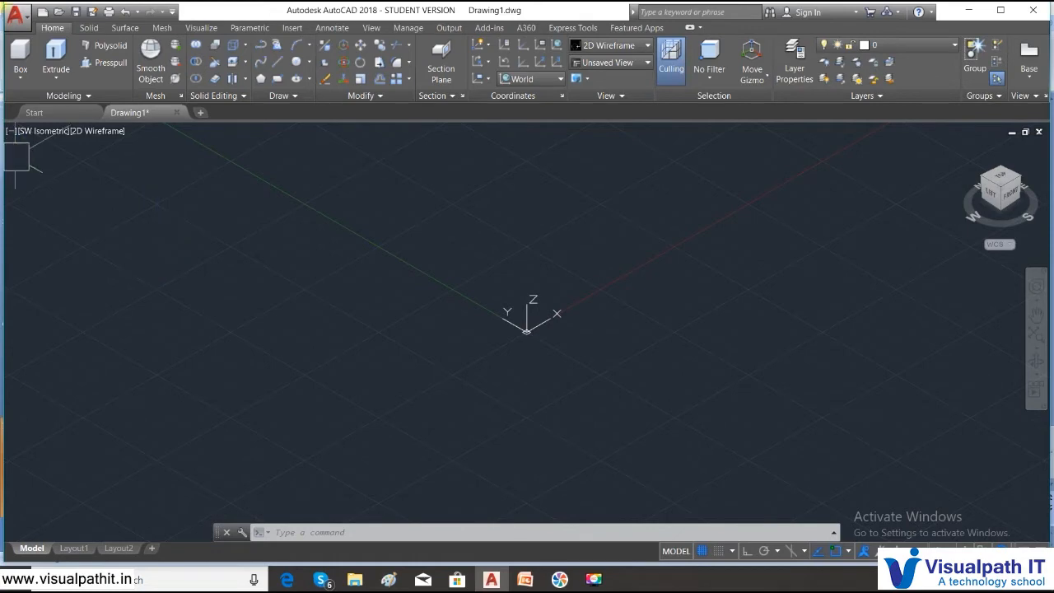
click(33, 133)
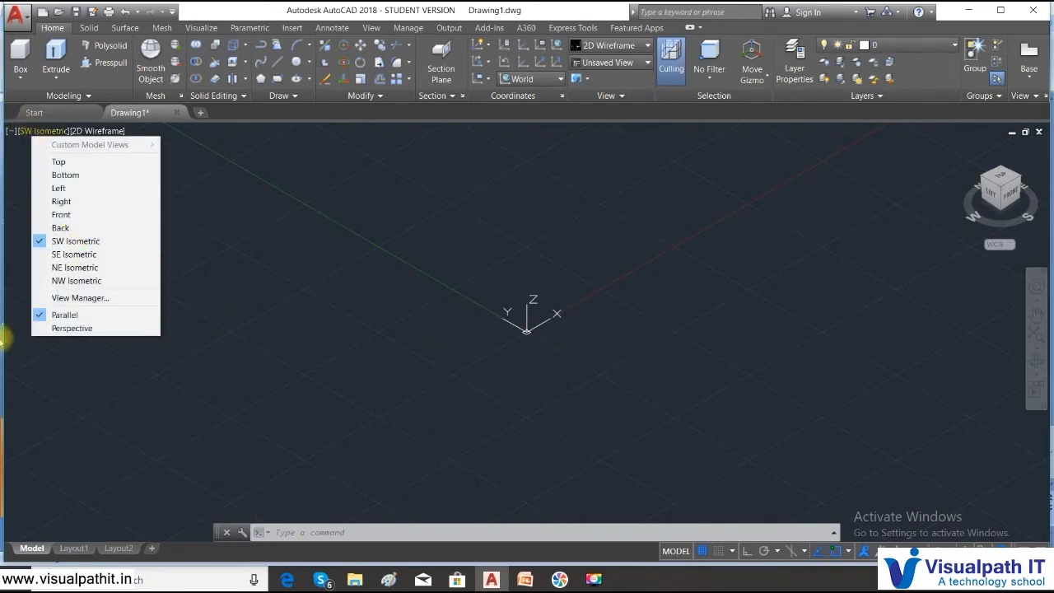
click(221, 246)
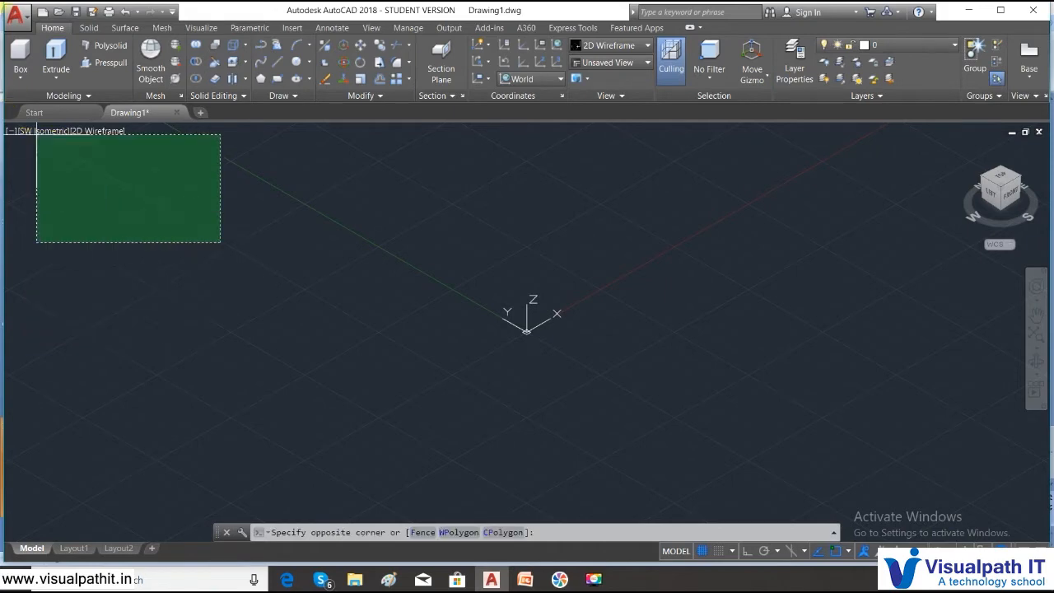
click(101, 135)
click(20, 72)
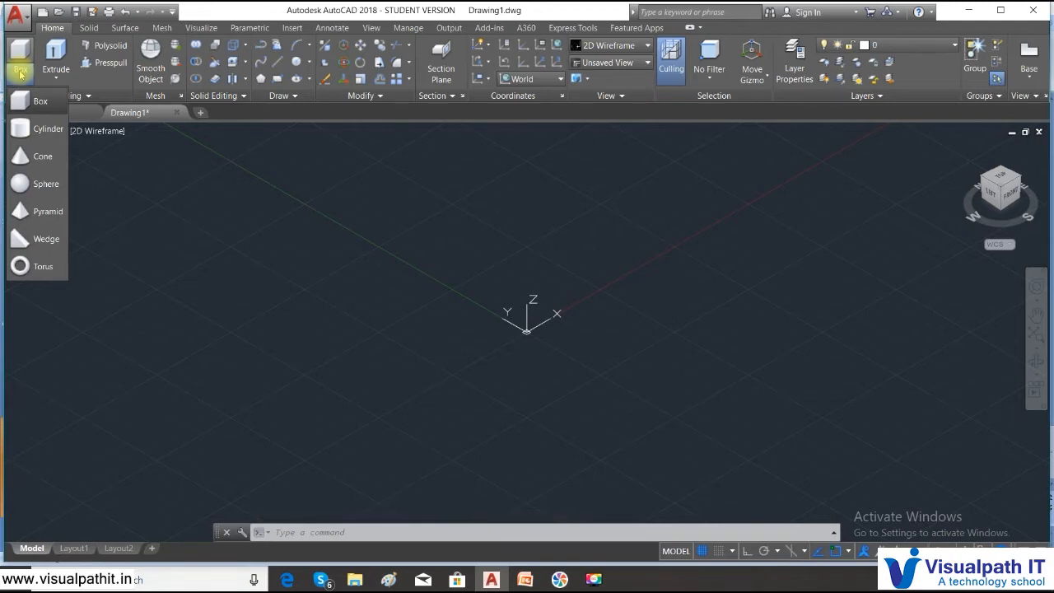
- Draw a box from the origin with opposite corner @3,3 and height 3
click(33, 103)
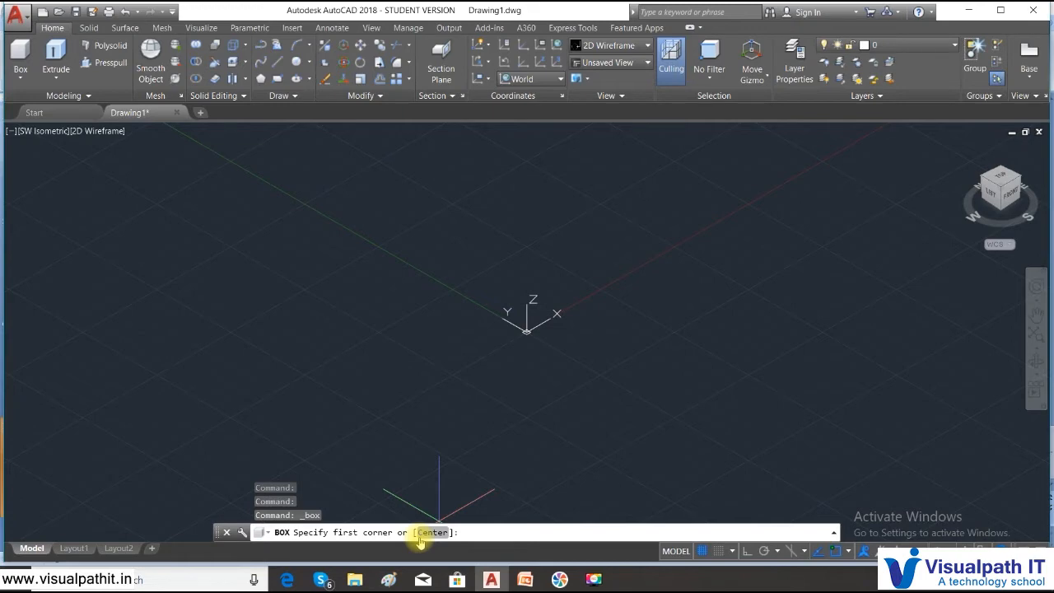
click(527, 330)
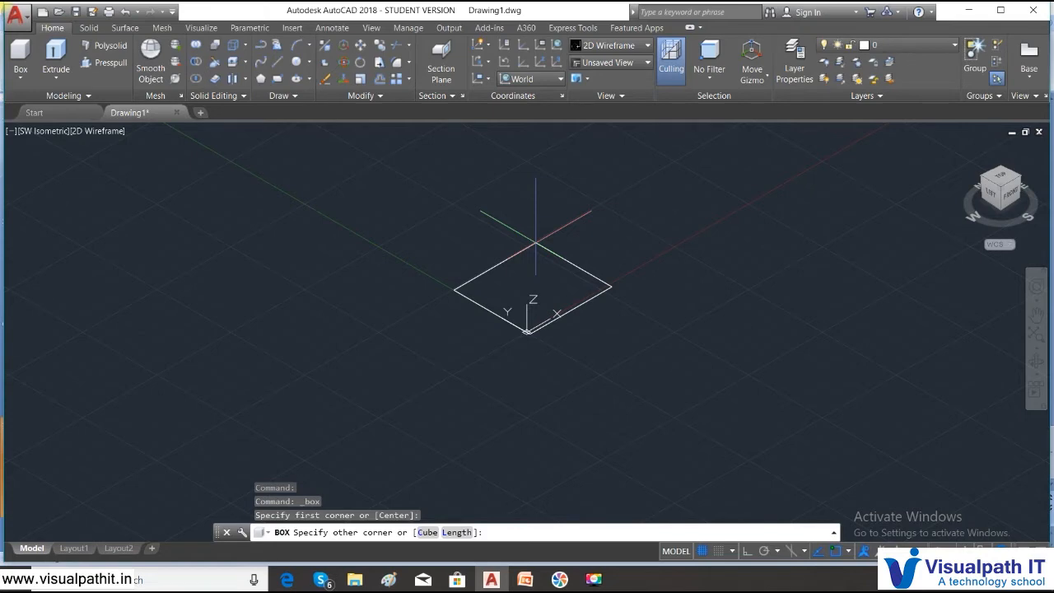
key(F8)
text(@3,3)
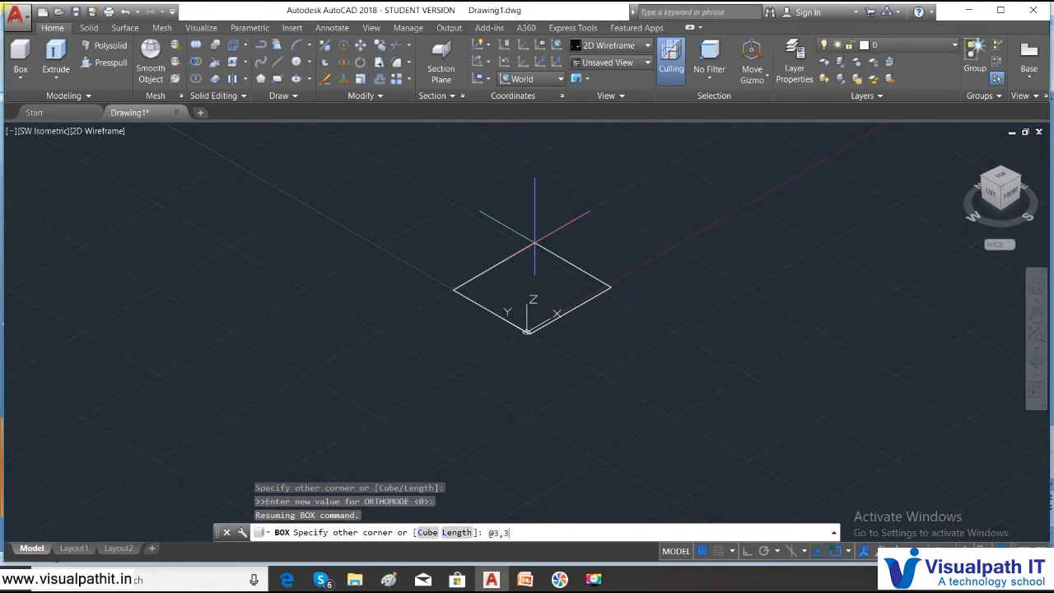
key(Return)
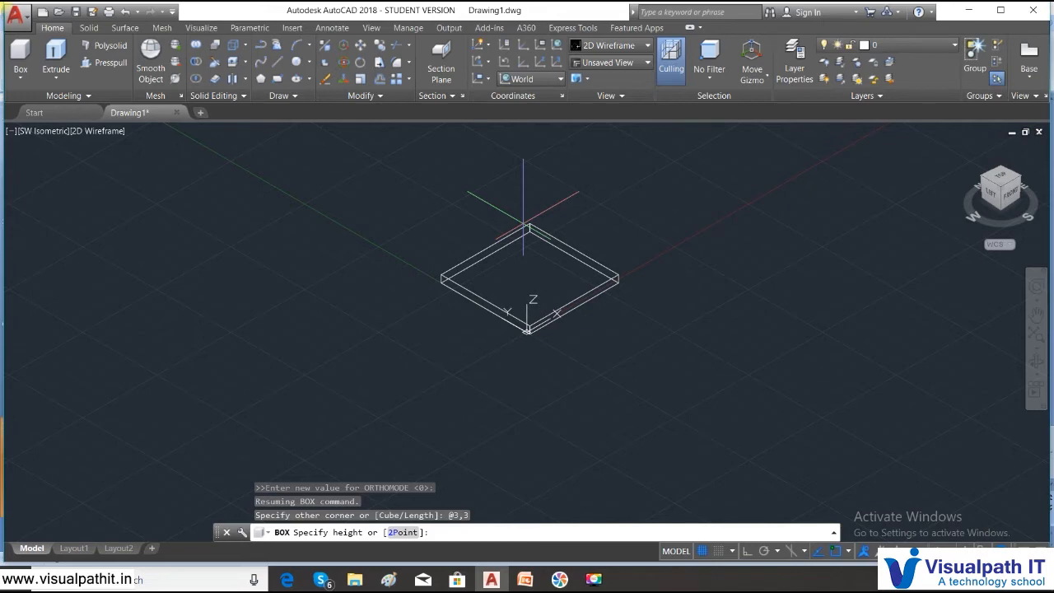
key(Return)
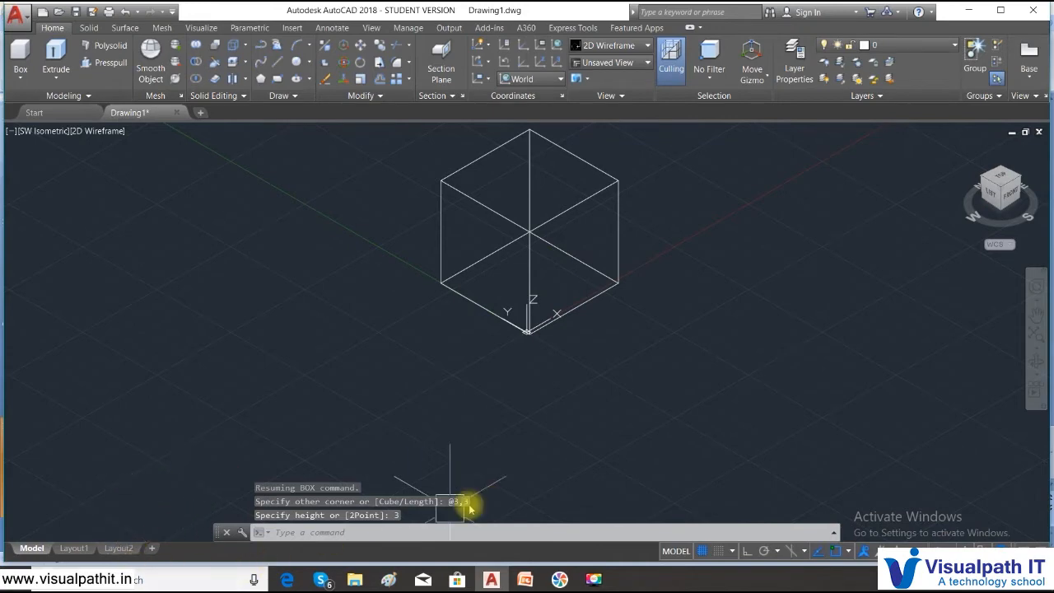
click(90, 131)
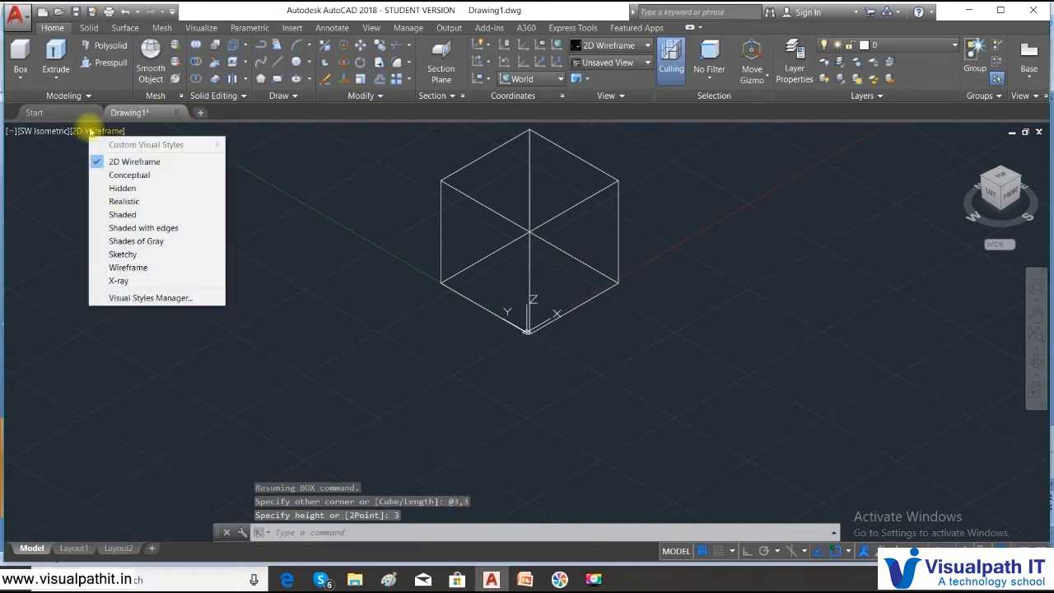
- Shade the view in the Conceptual visual style and select the cube
click(129, 175)
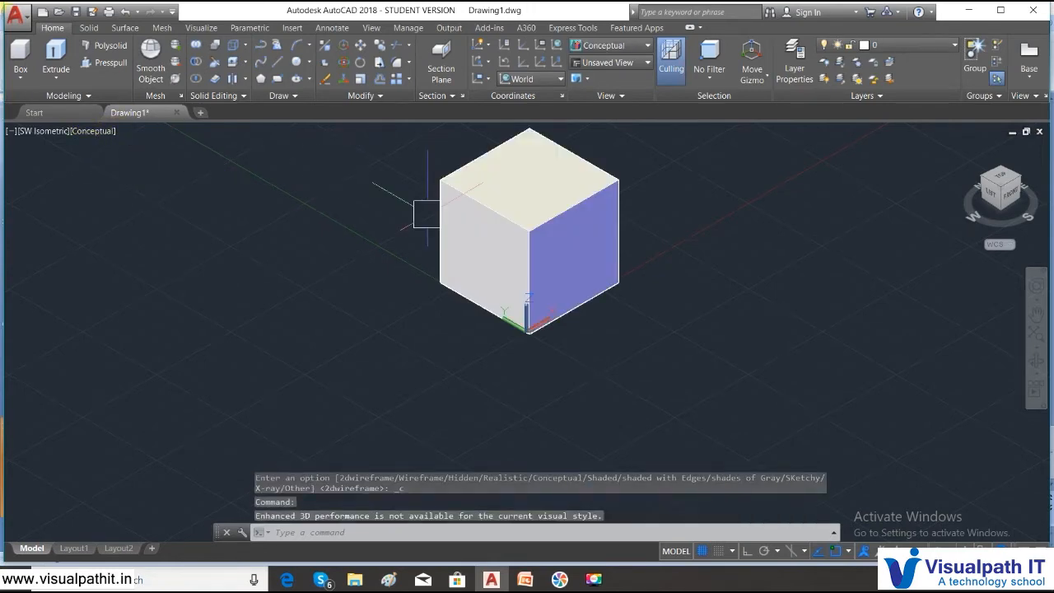
click(654, 330)
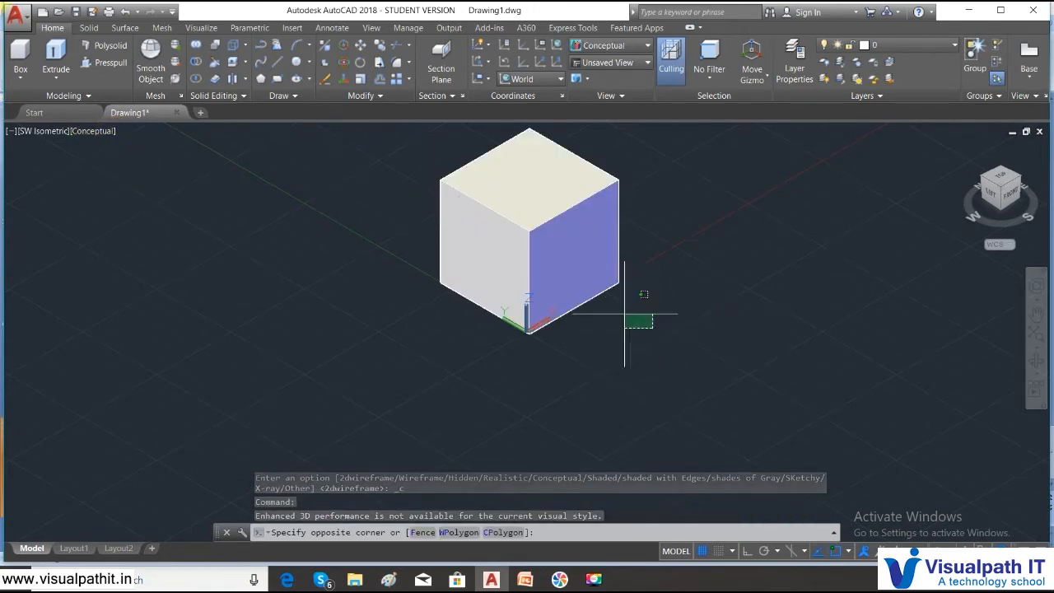
click(476, 194)
- Set the cube's colour to Red in the Properties palette
right_click(476, 194)
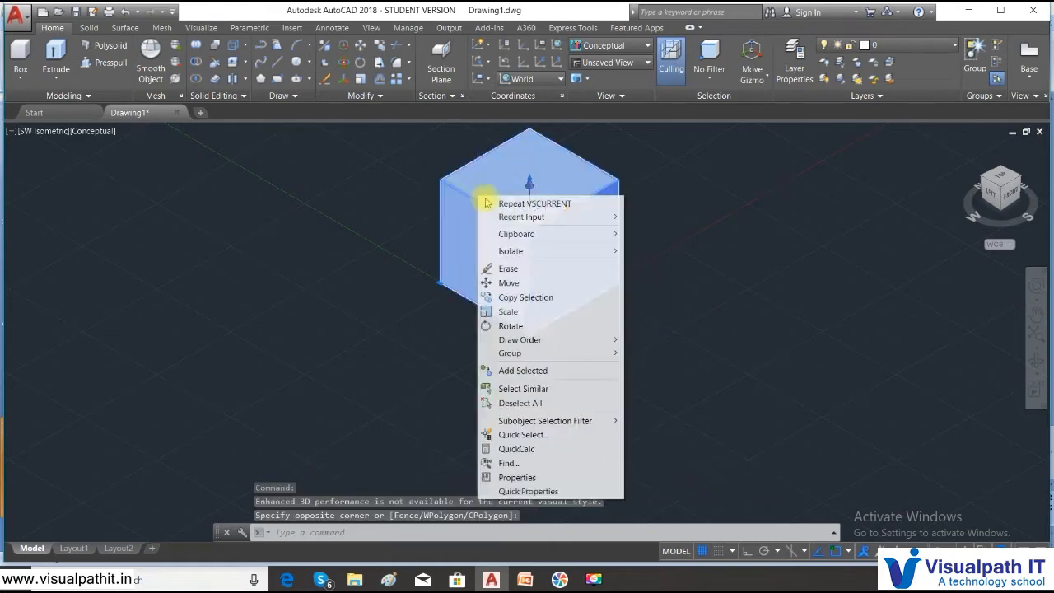
click(541, 479)
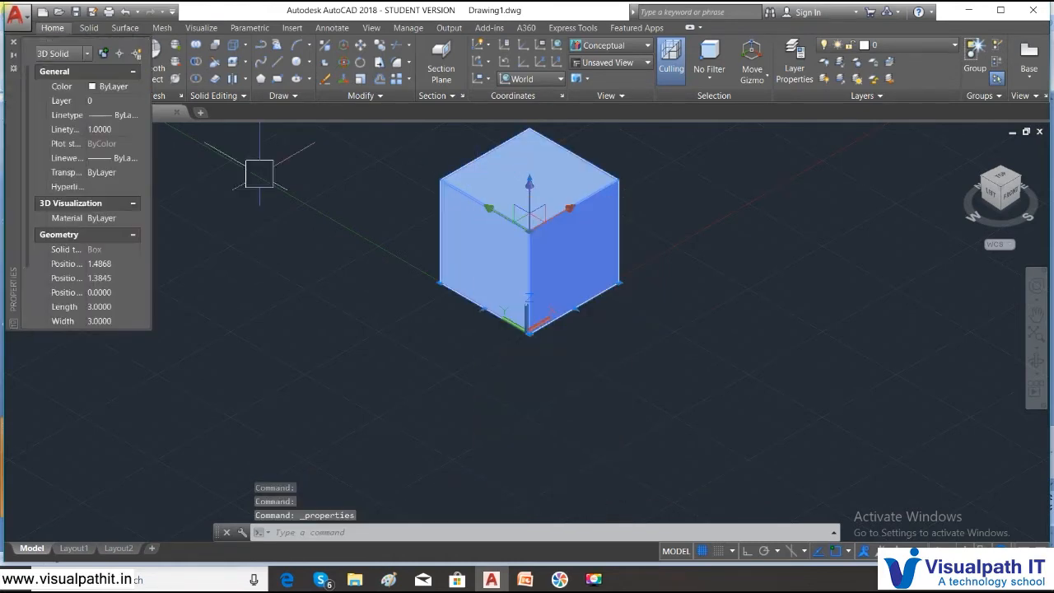
click(123, 87)
click(134, 86)
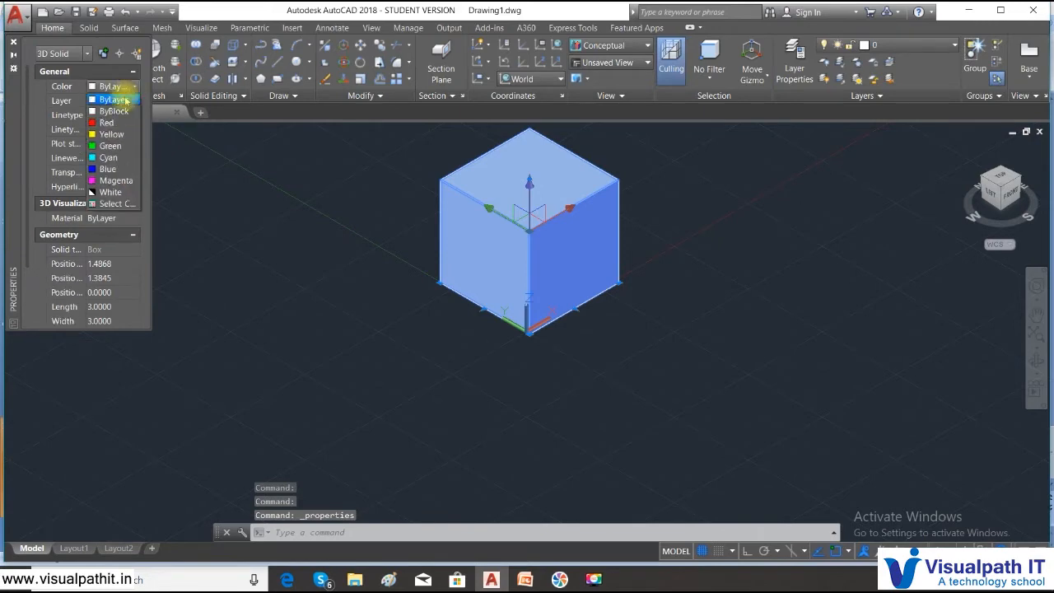
click(99, 123)
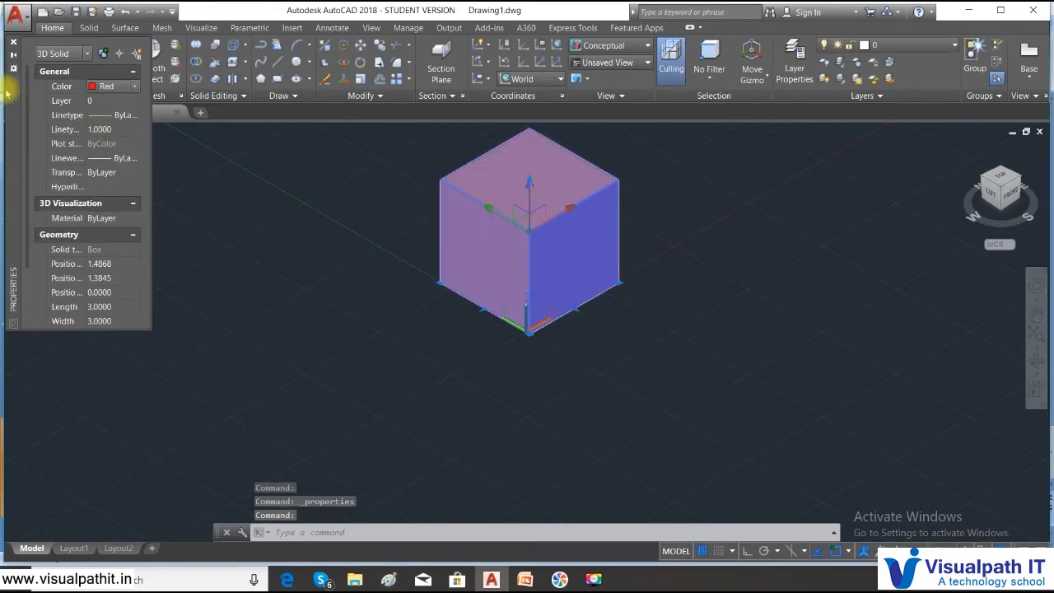
key(Escape)
click(14, 41)
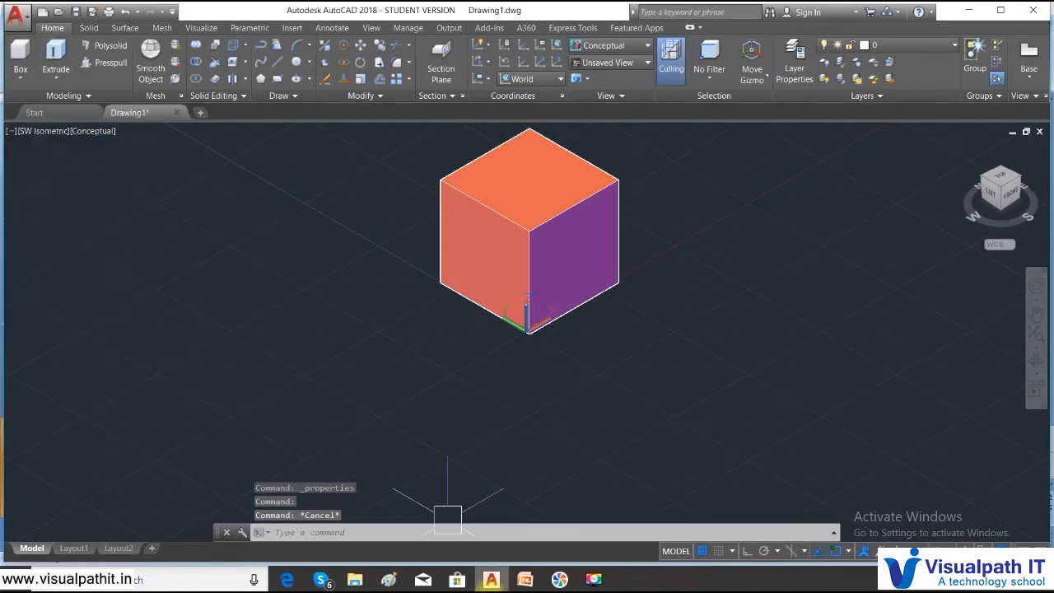
middle_drag(600, 407, 439, 352)
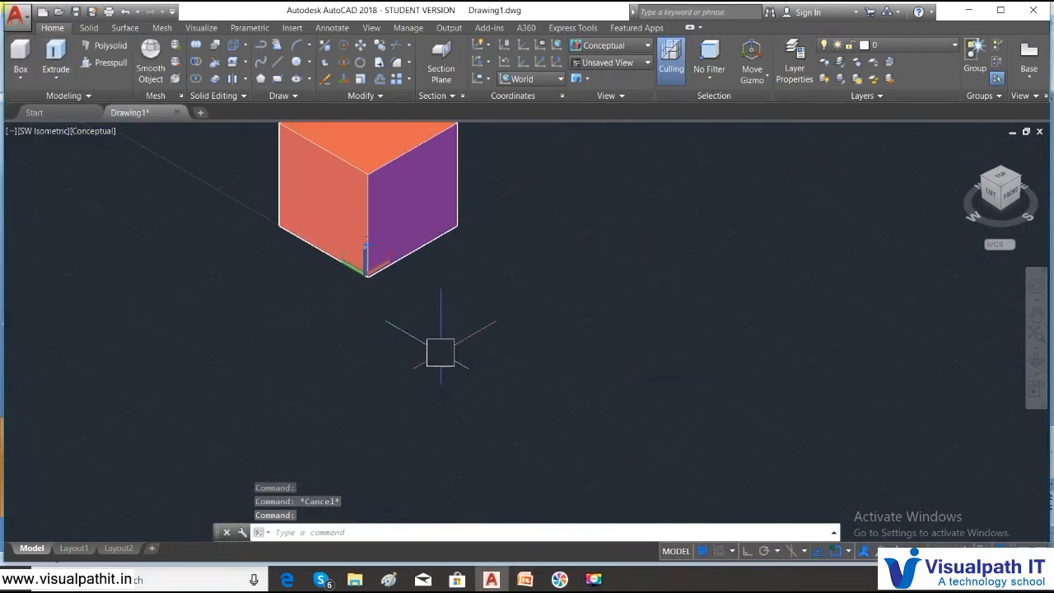
- Switch the viewport visual style to 2D Wireframe
click(100, 139)
click(99, 137)
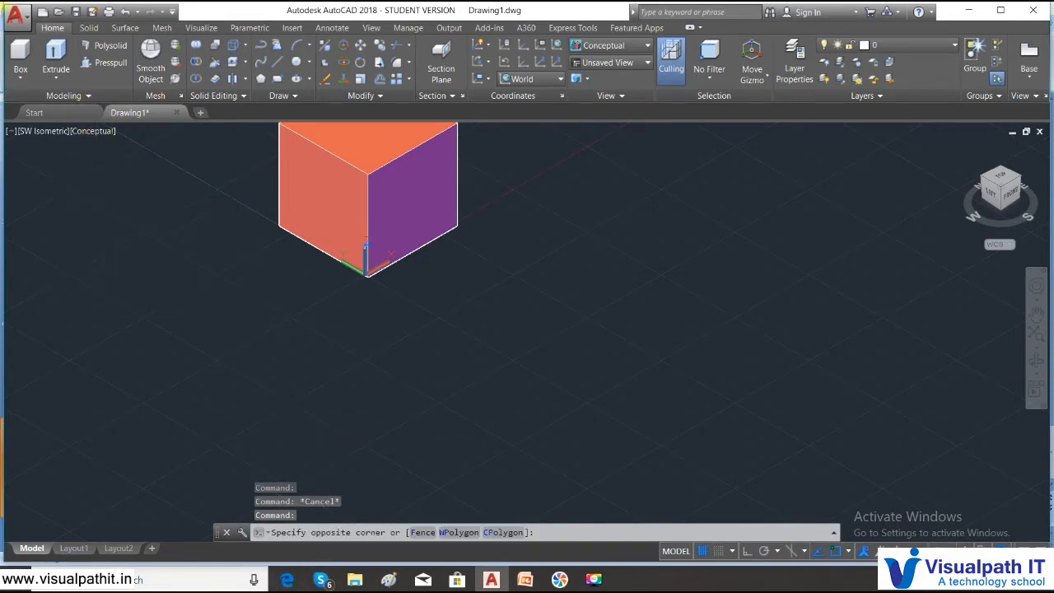
click(96, 135)
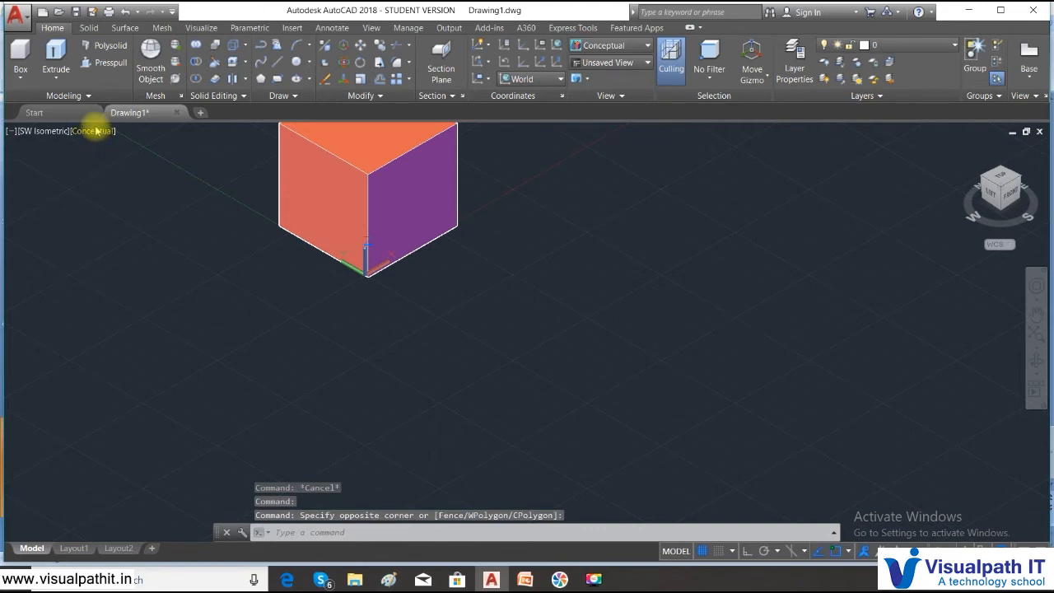
click(94, 131)
click(128, 163)
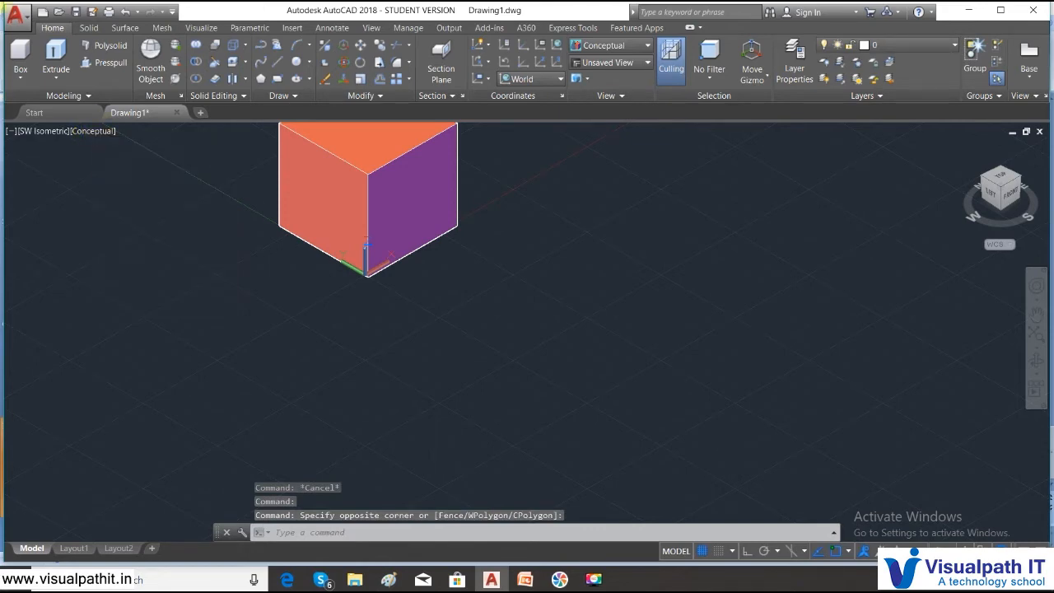
- Start a new Box solid, cancelling the Block Definition dialog that B opened
click(328, 532)
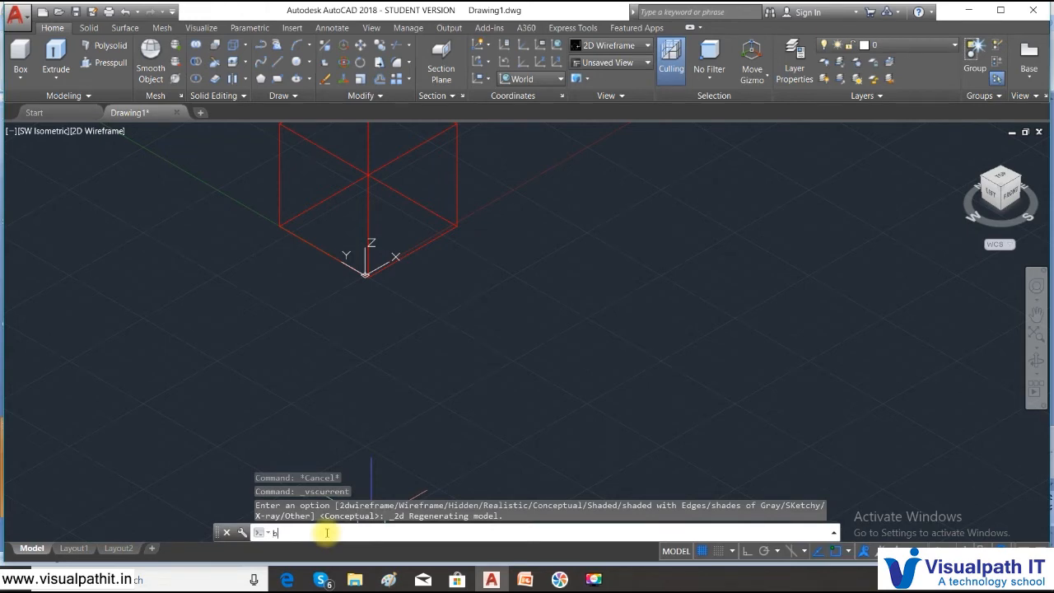
text(b)
key(Return)
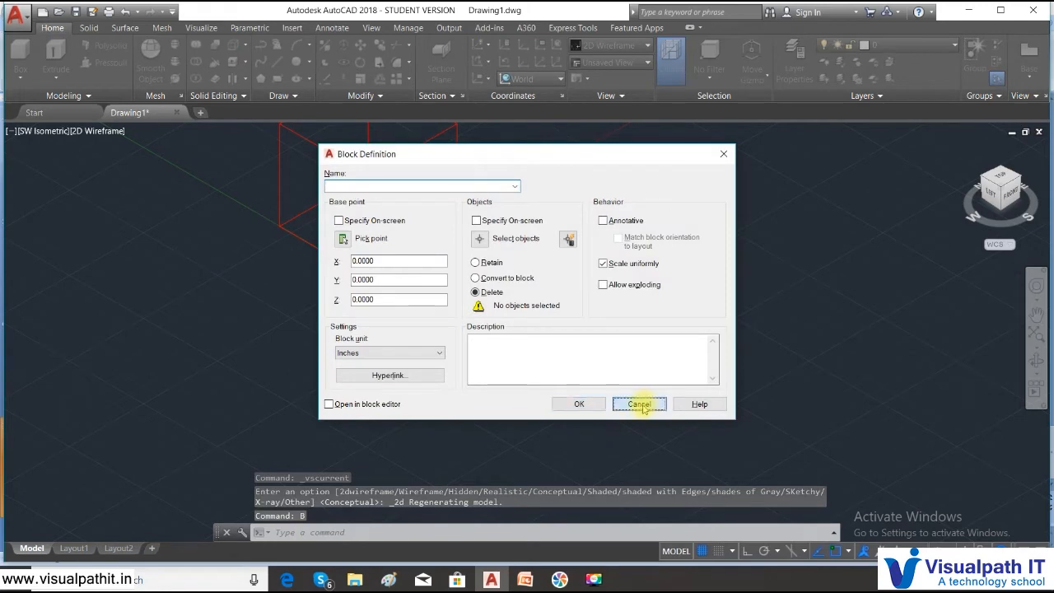
click(636, 404)
click(20, 76)
click(22, 102)
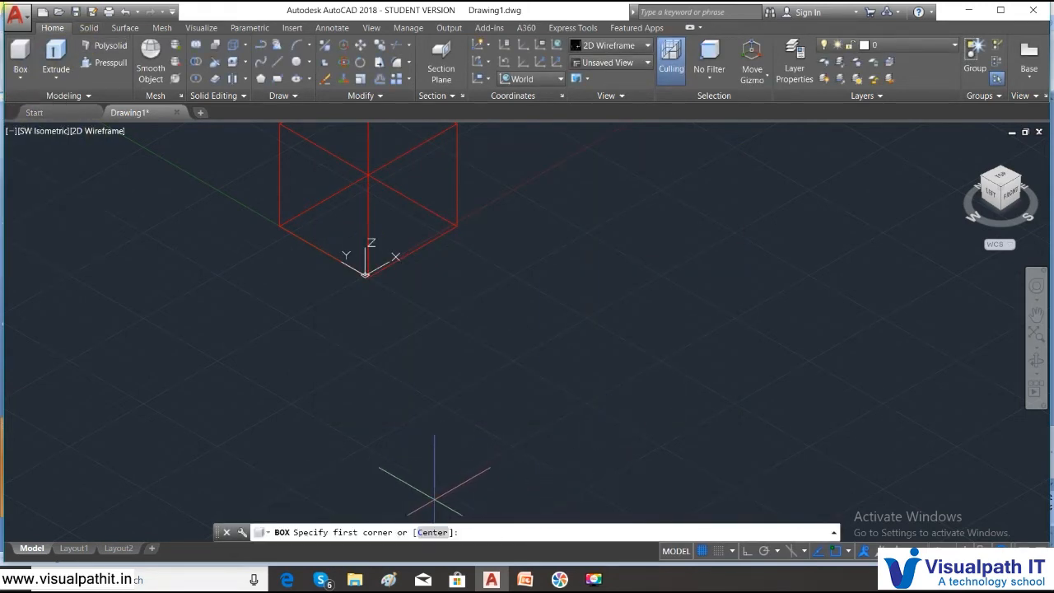
text(c)
key(Return)
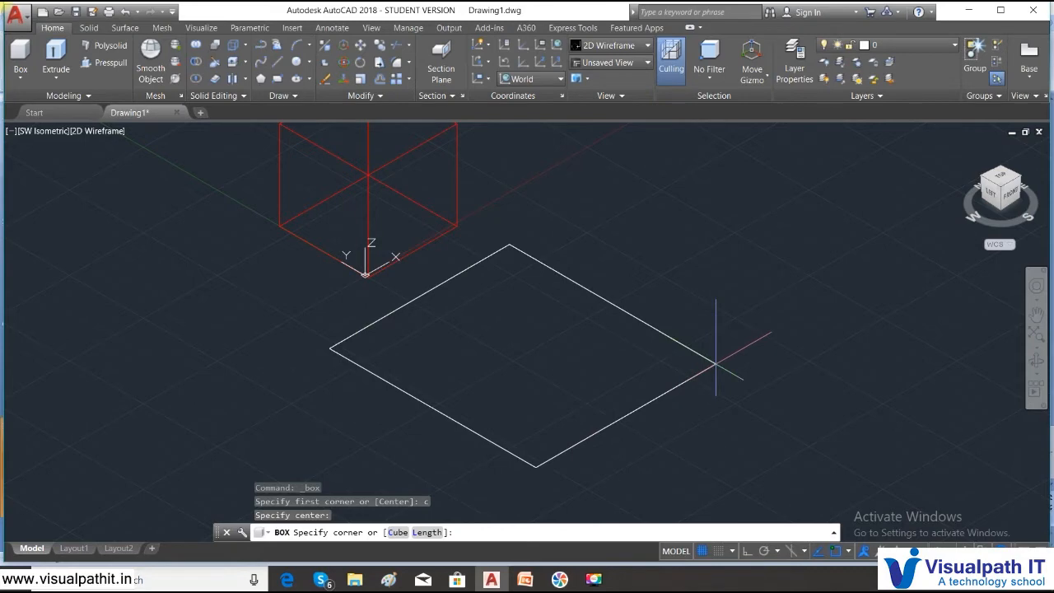
click(716, 363)
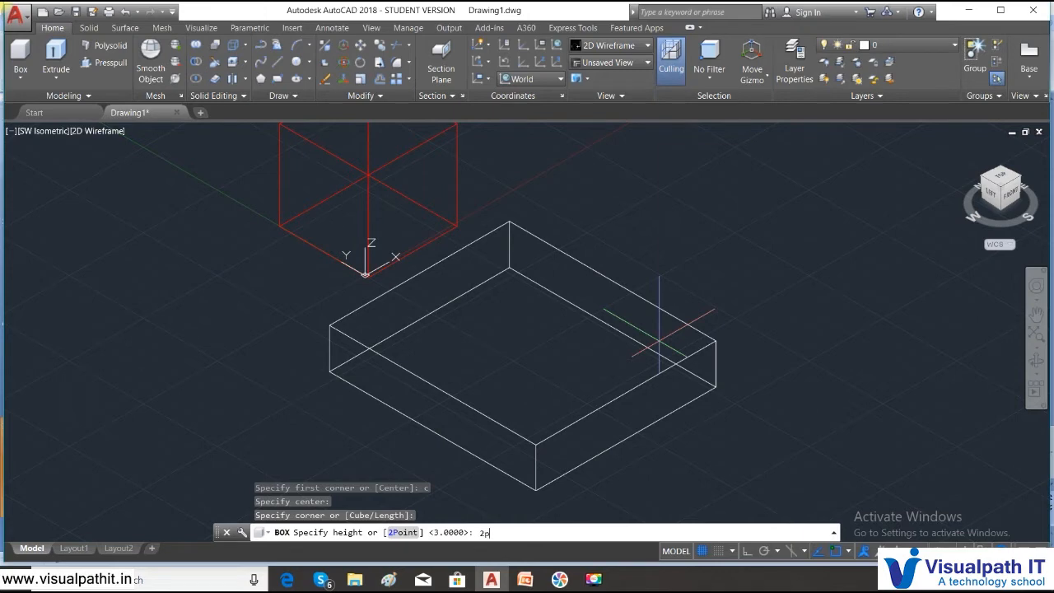
key(Return)
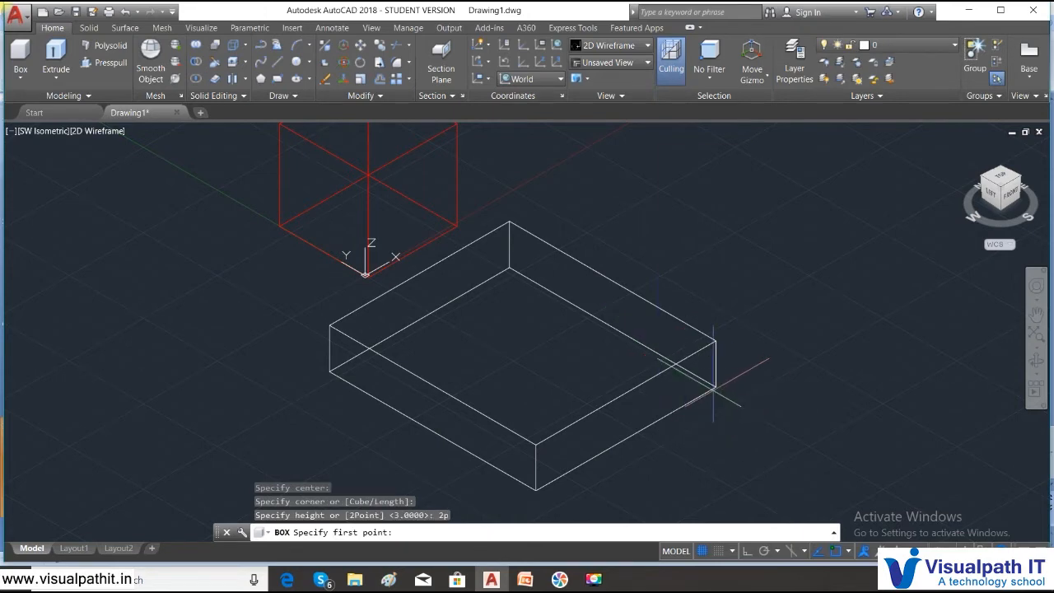
click(714, 386)
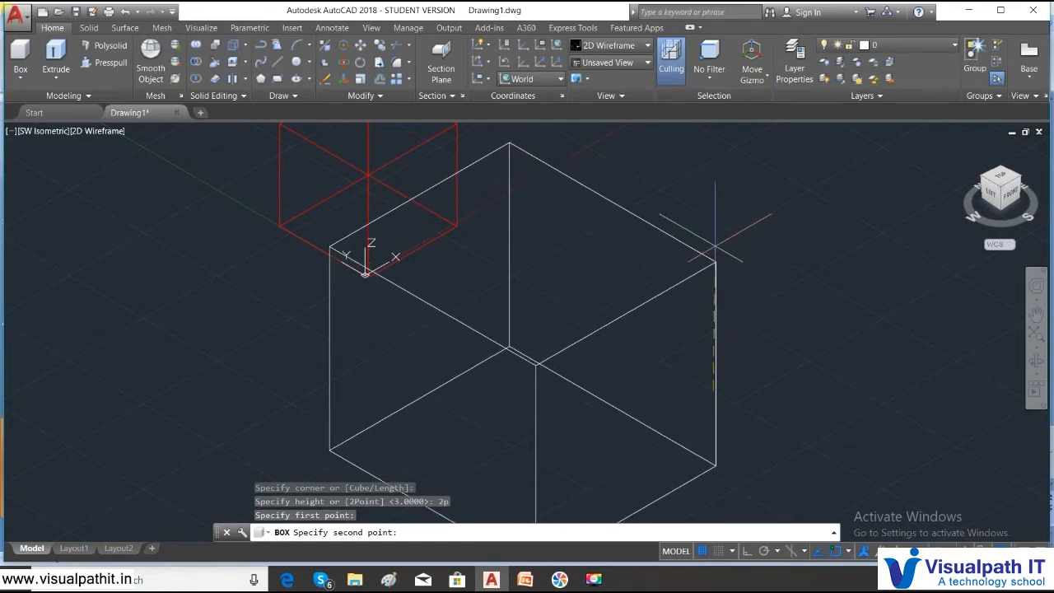
click(714, 266)
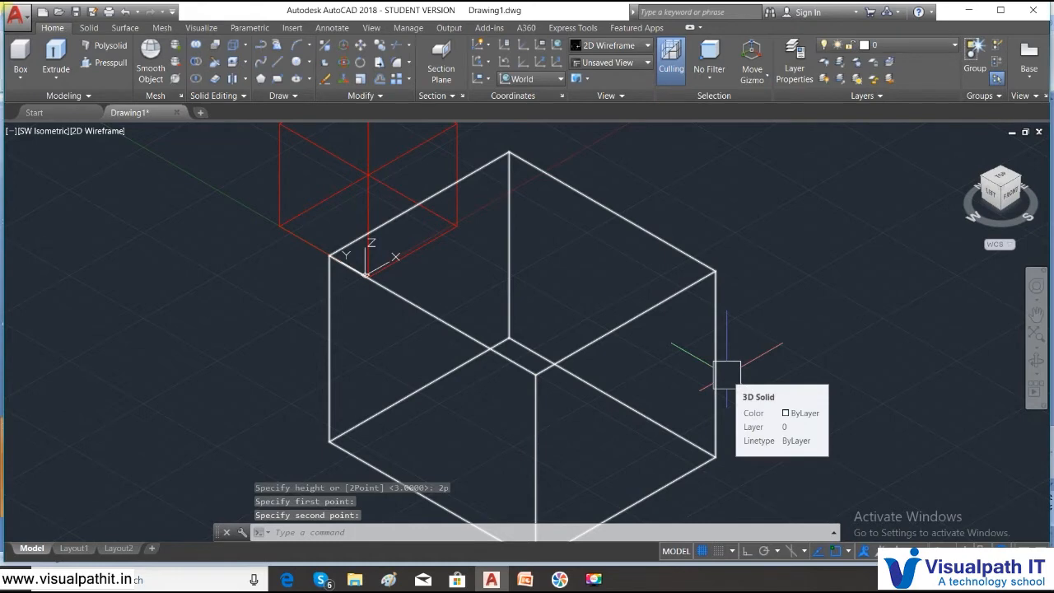
key(ctrl+z)
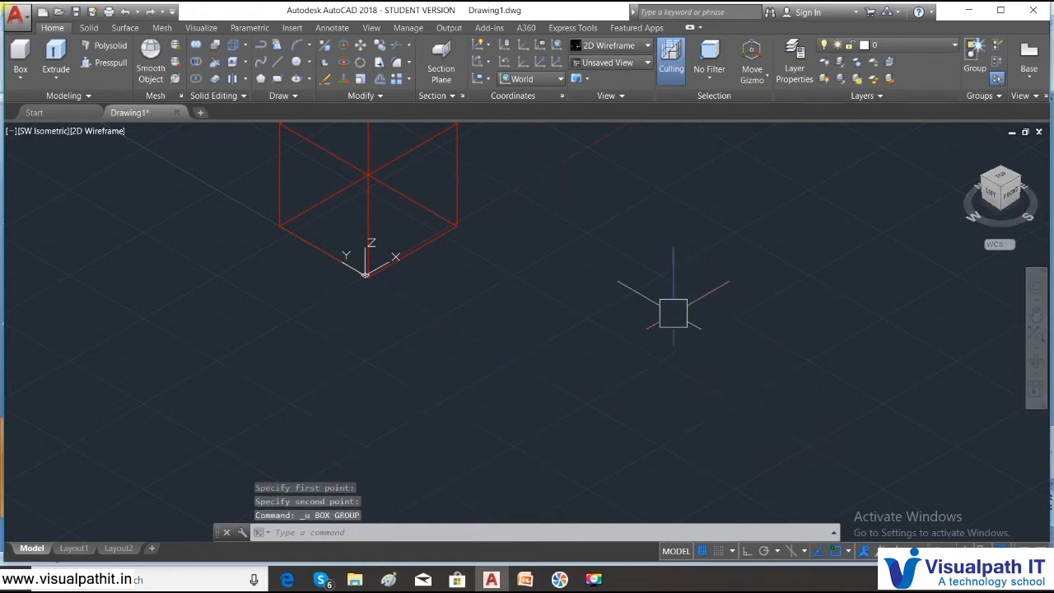
click(411, 231)
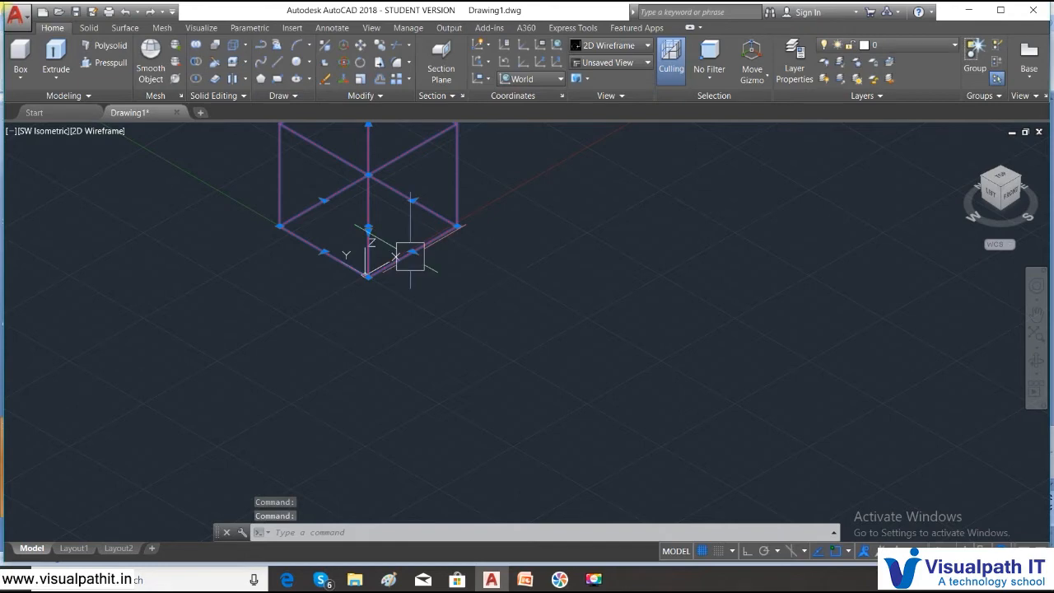
right_click(454, 338)
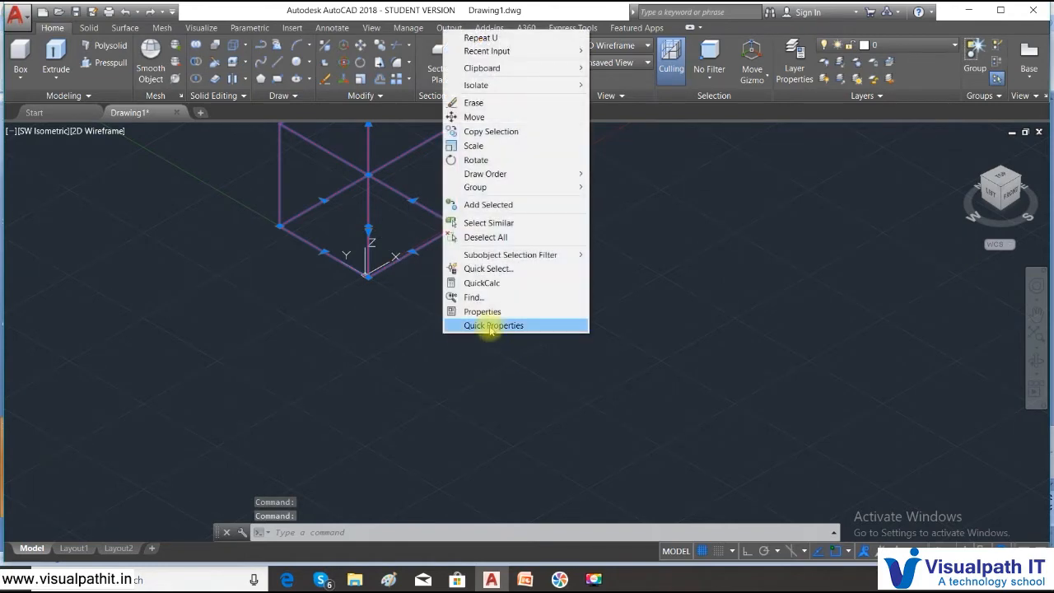
right_click(487, 367)
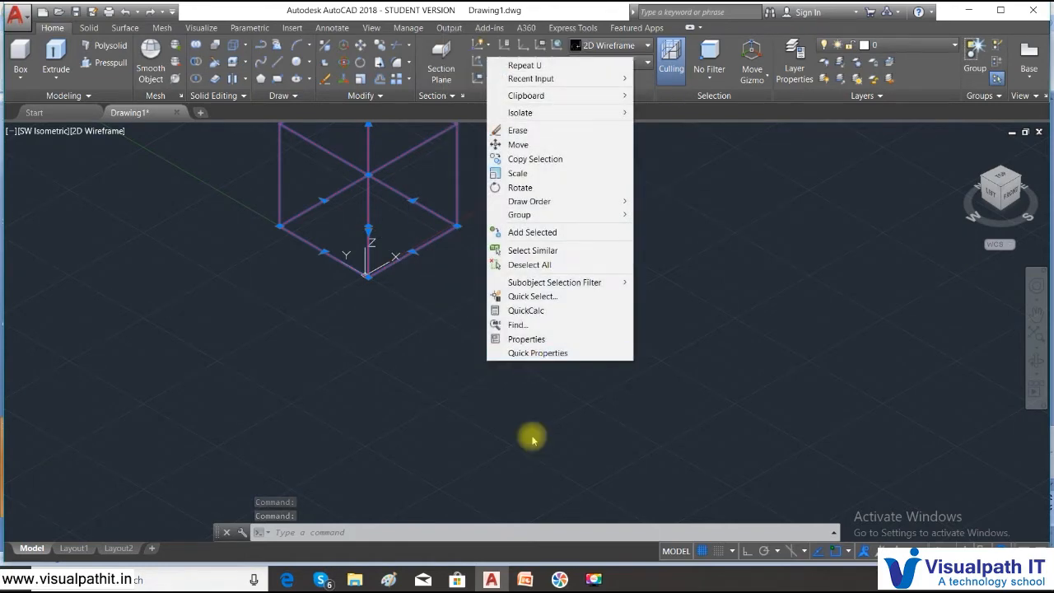
key(Escape)
key(Escape)
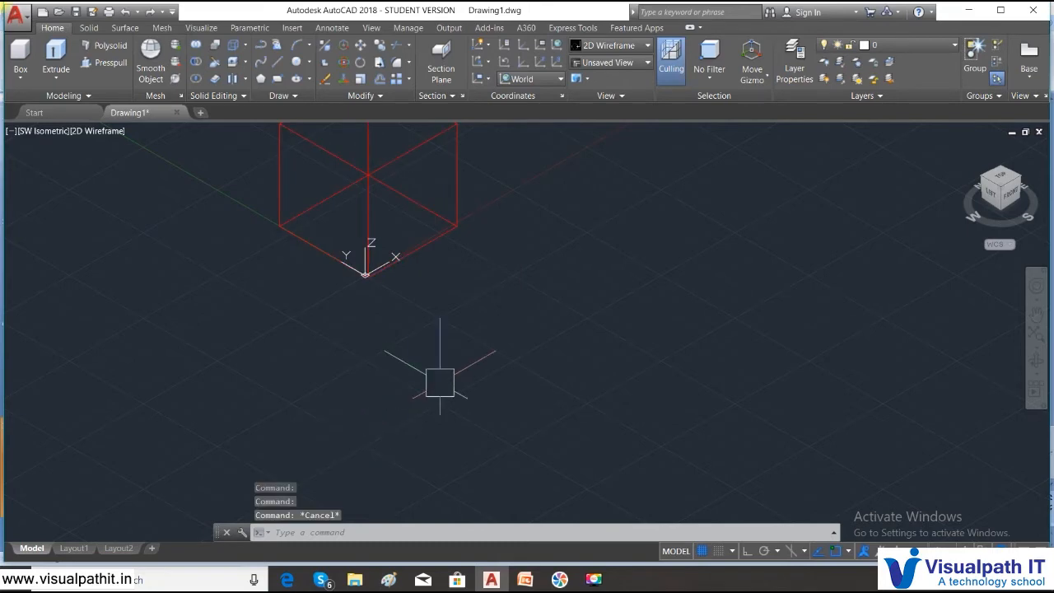
right_click(502, 326)
- In Options, shrink the aperture and AutoSnap marker and set crosshair size to 1
click(539, 547)
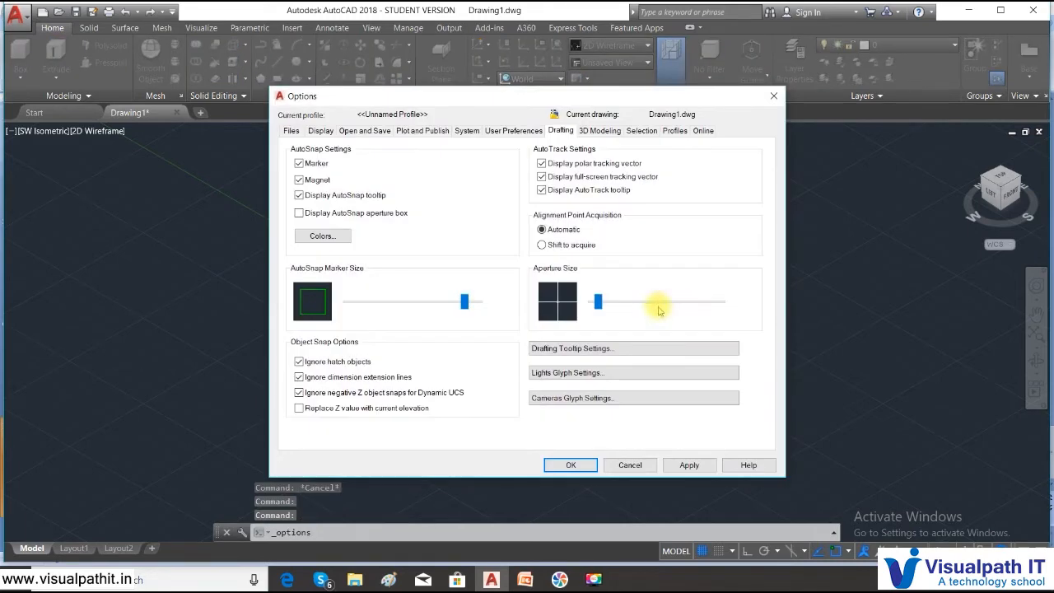
drag(602, 313, 592, 302)
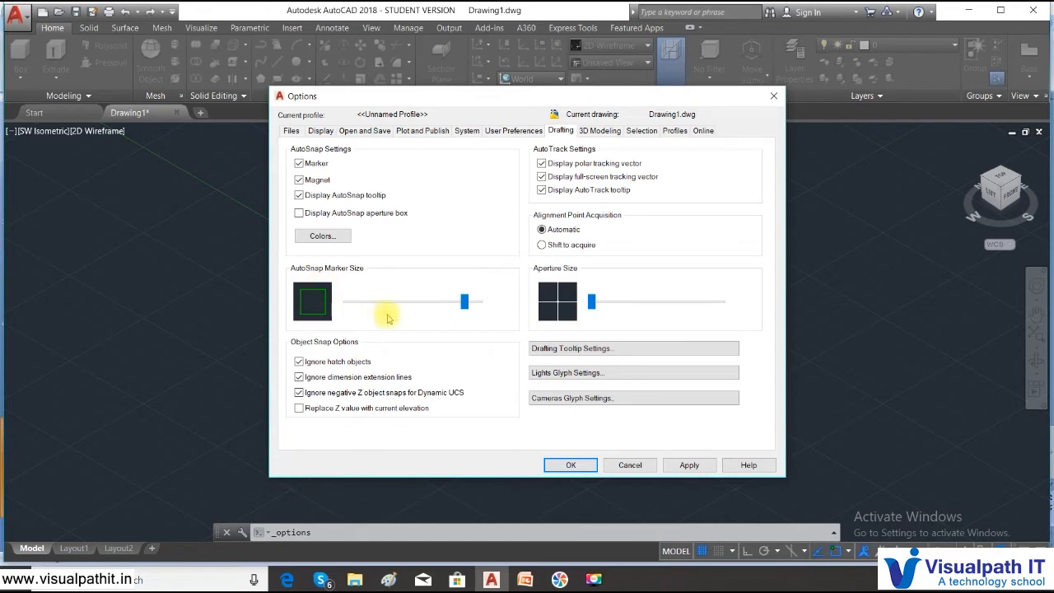
drag(467, 311, 402, 309)
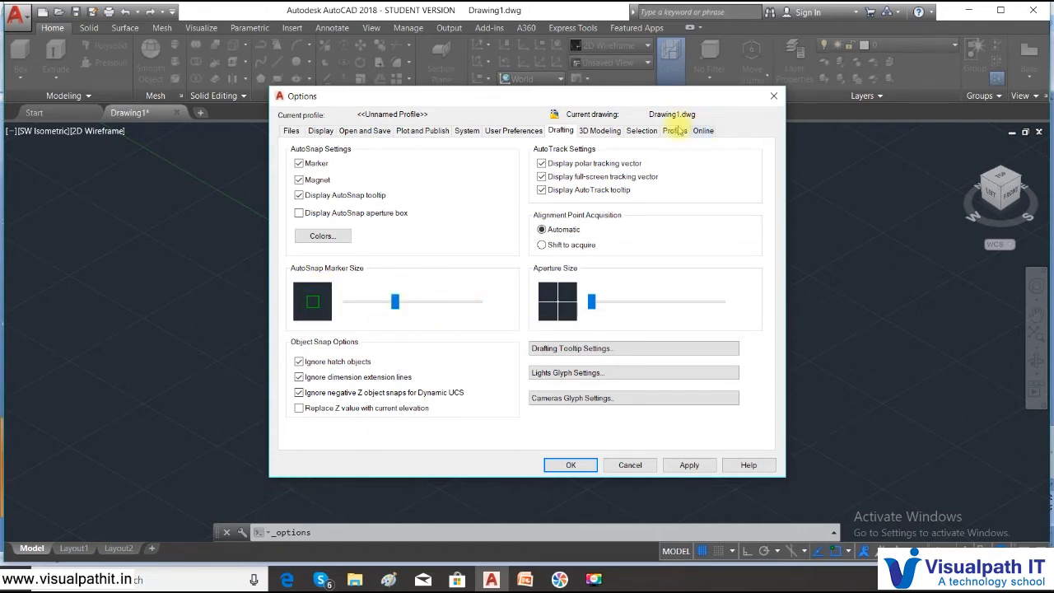
click(584, 132)
click(560, 130)
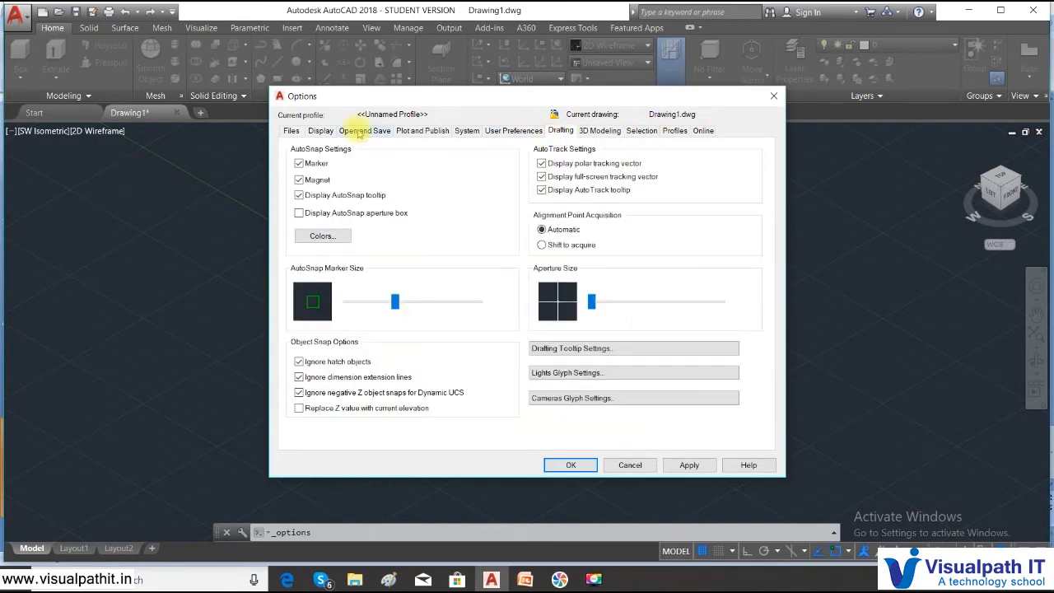
click(330, 131)
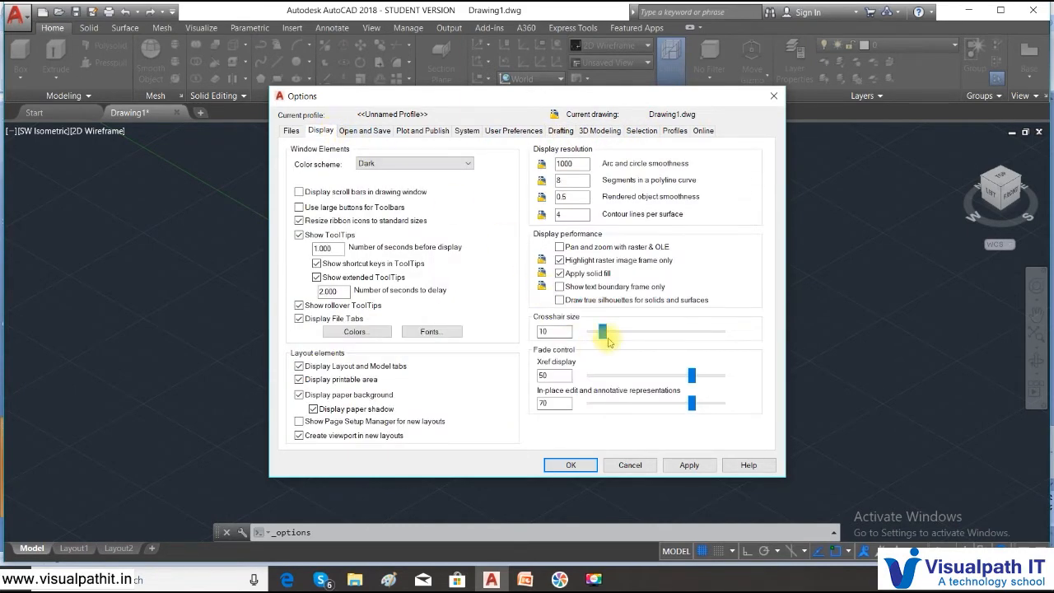
drag(602, 331, 598, 333)
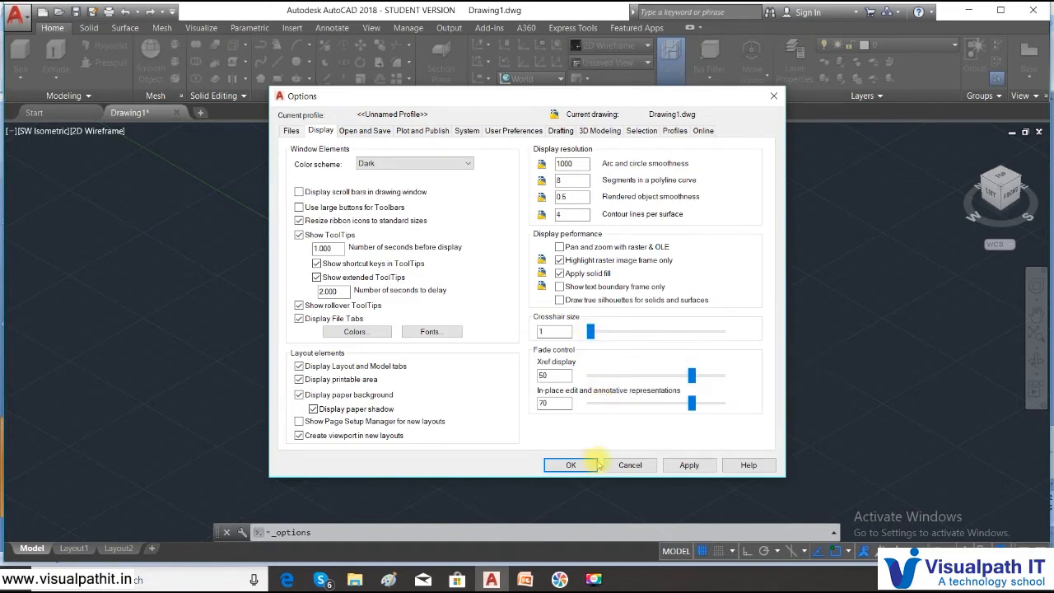
click(688, 465)
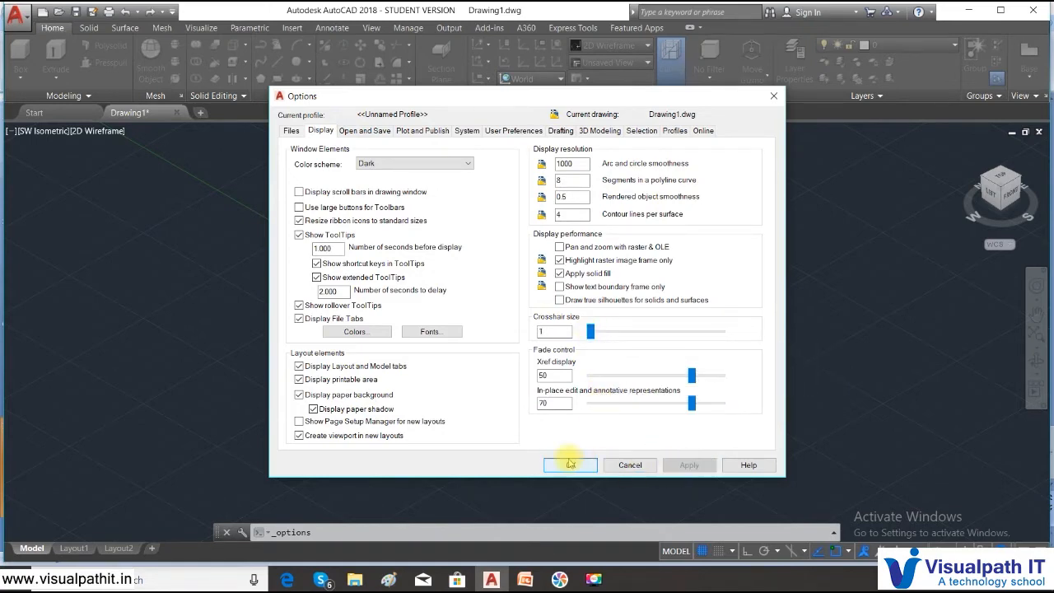
click(570, 464)
click(437, 238)
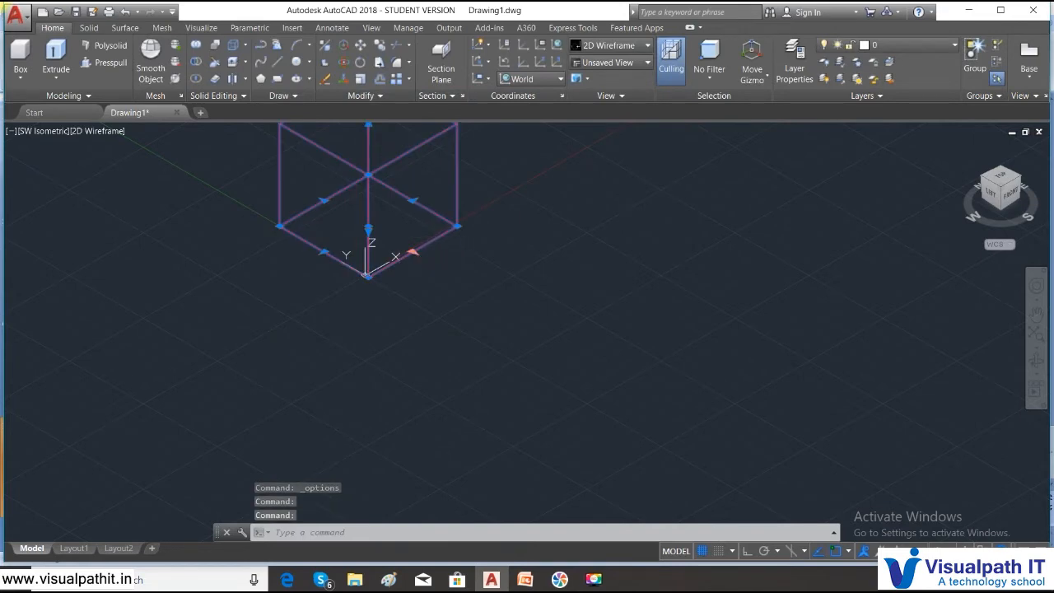
- Drag the cube's corner grip toward the lower right to stretch it into a longer box
click(412, 251)
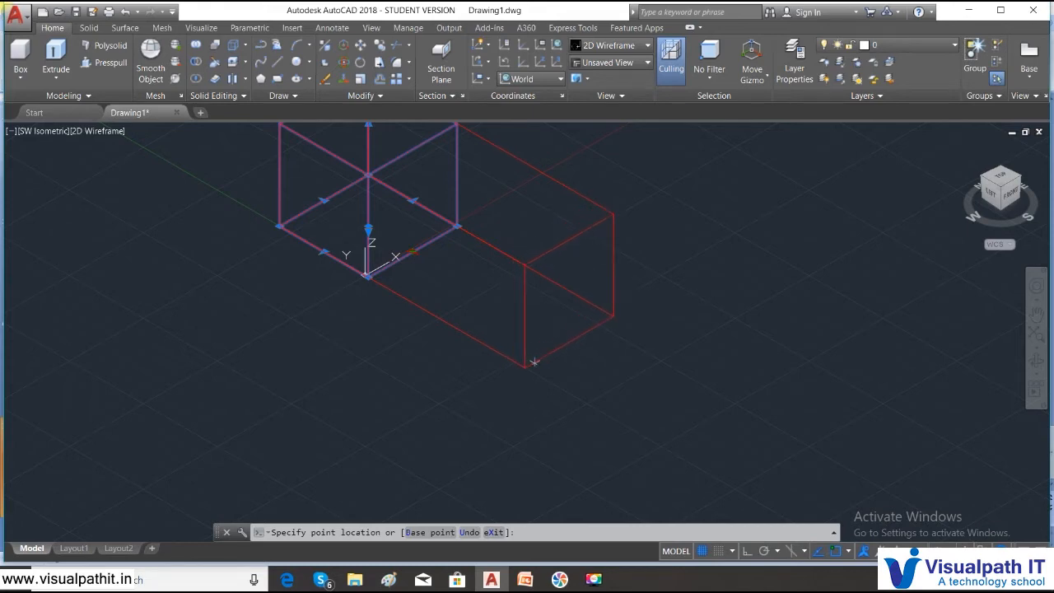
click(593, 579)
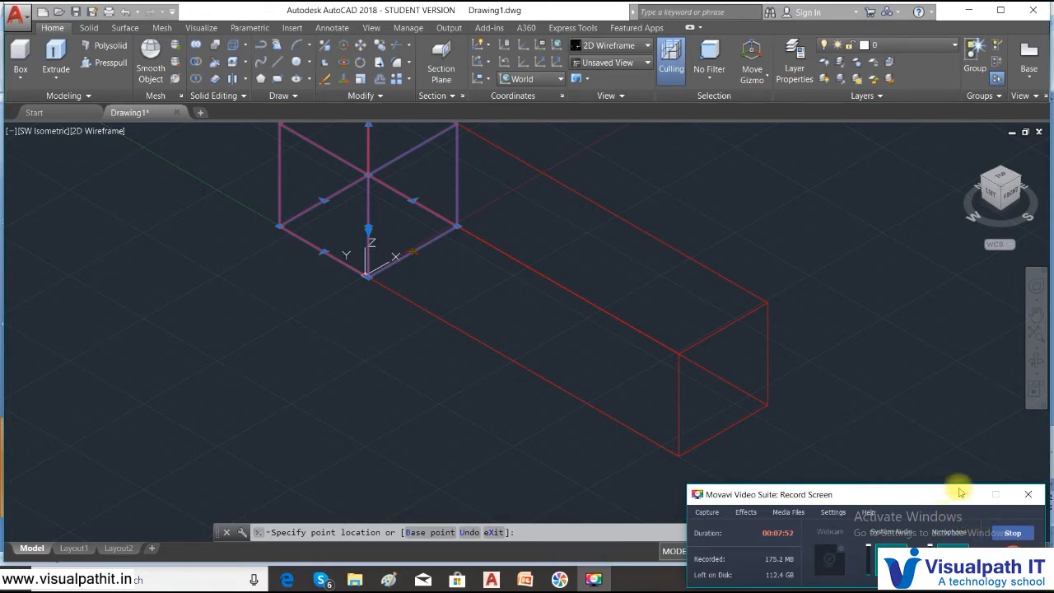
click(768, 410)
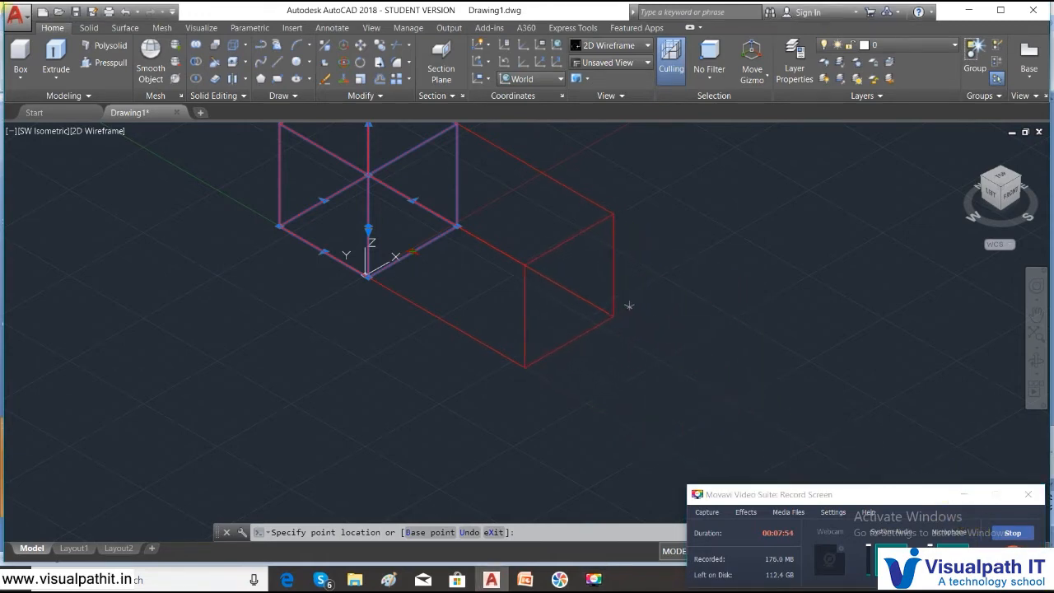
click(588, 301)
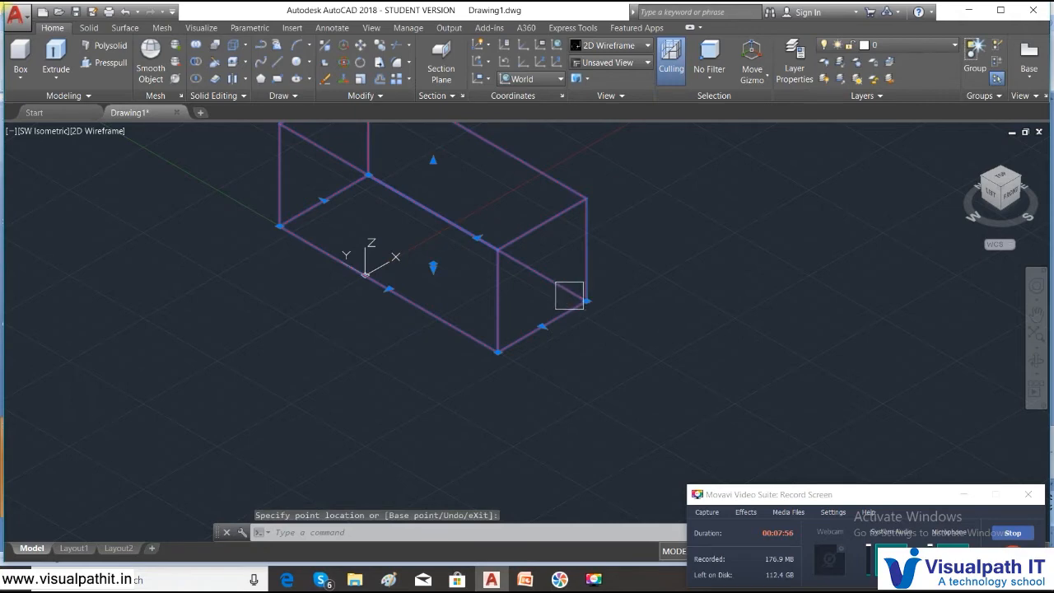
click(394, 296)
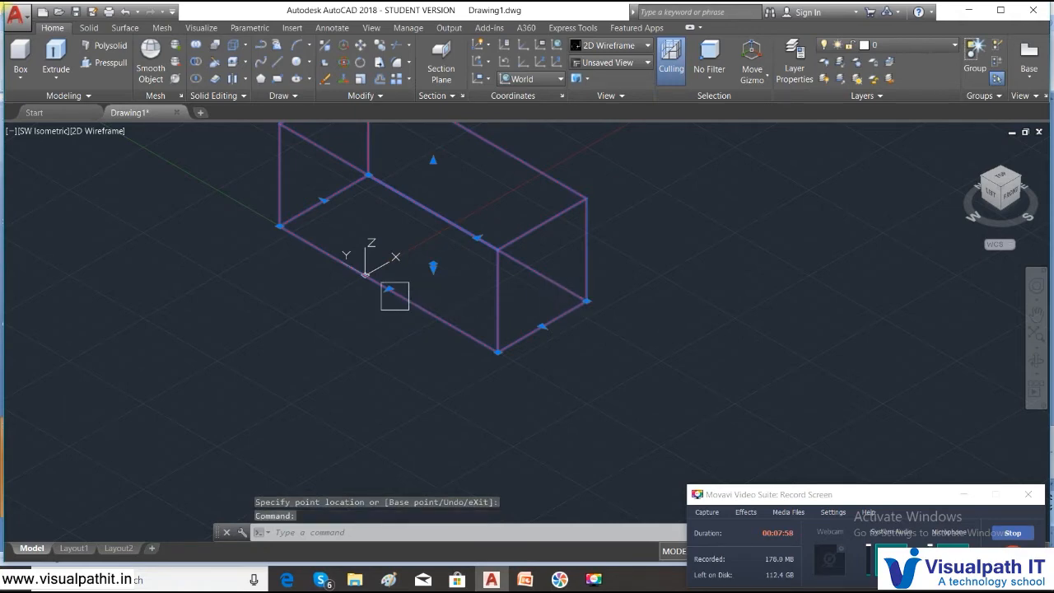
click(391, 296)
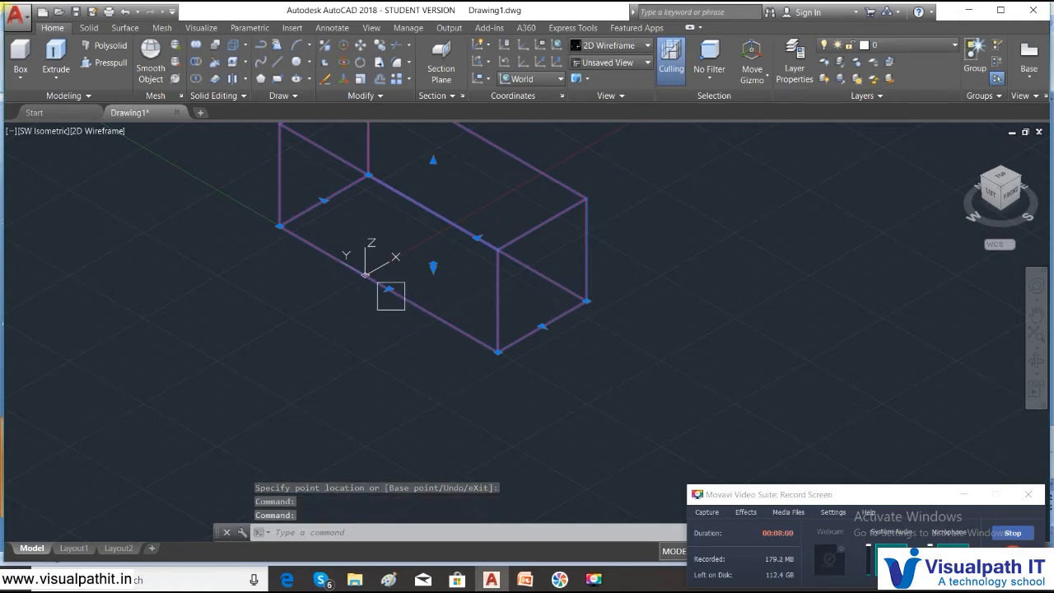
click(394, 300)
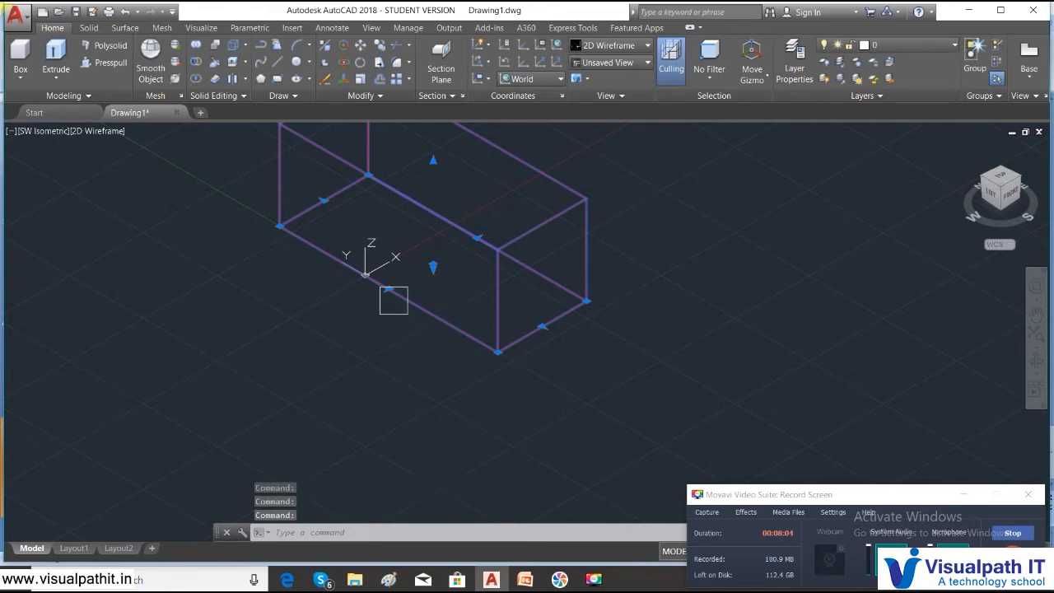
- Open Options and shrink the AutoSnap marker size on the Drafting tab
right_click(712, 294)
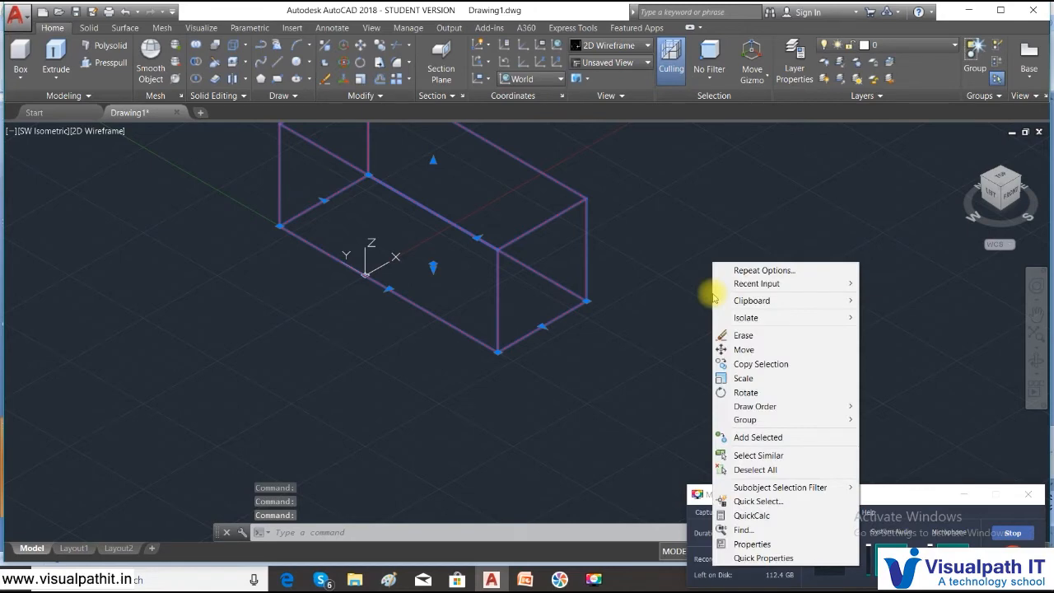
key(Escape)
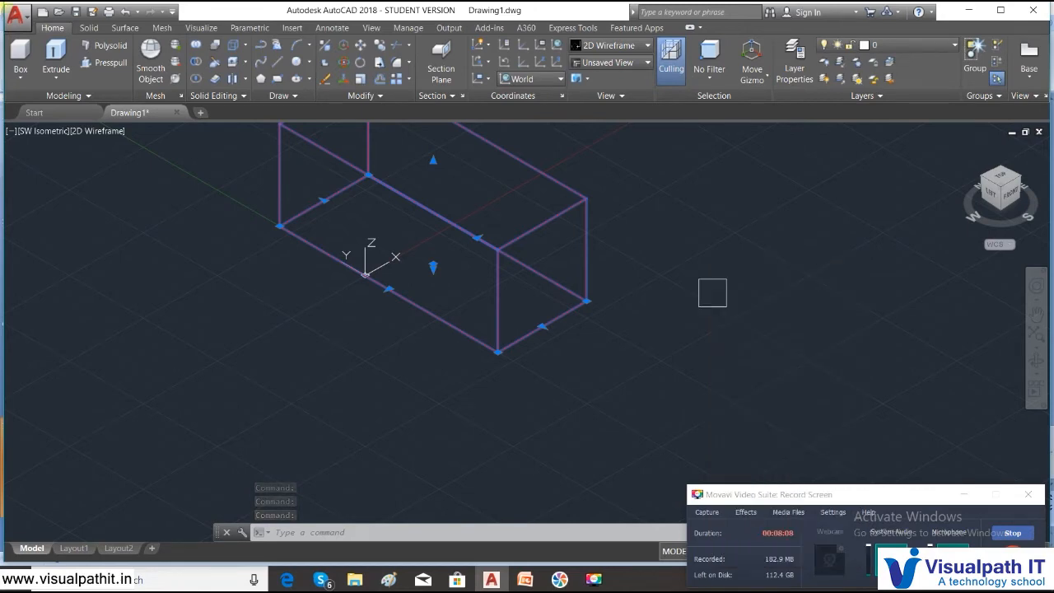
key(Escape)
key(Escape)
right_click(716, 292)
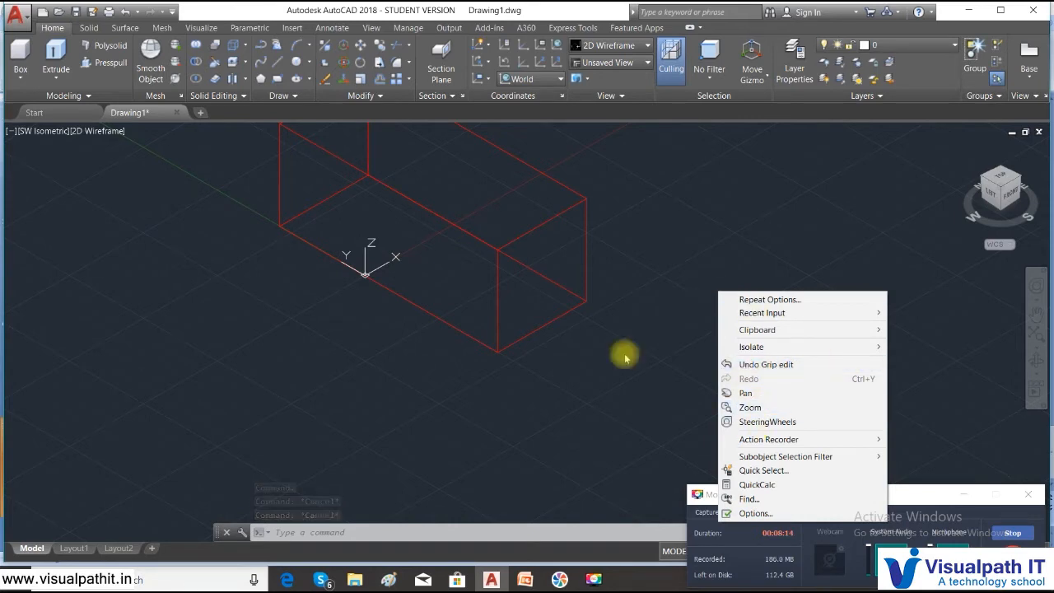
click(746, 517)
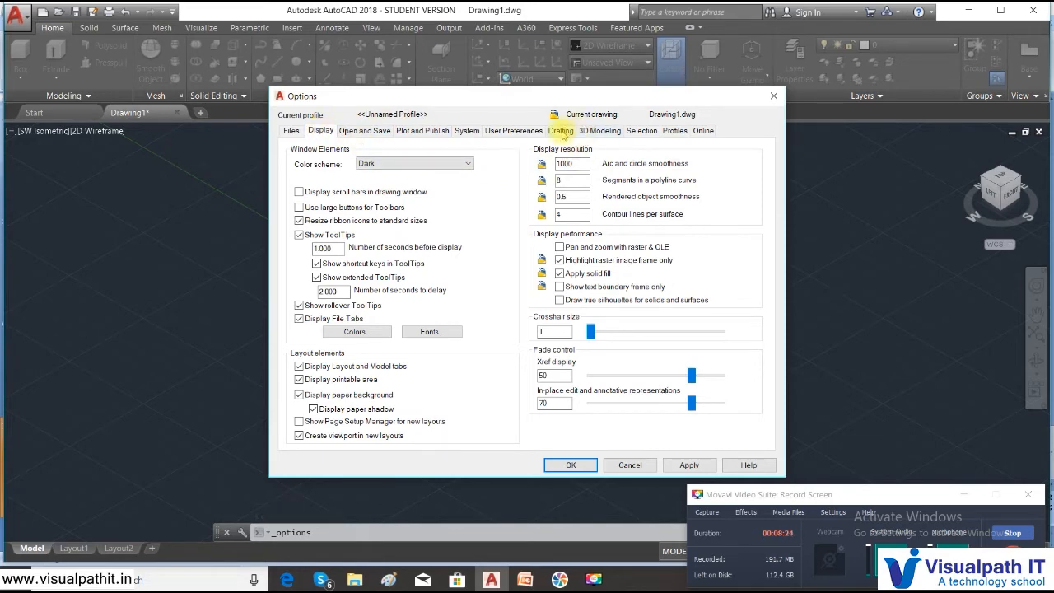
click(562, 131)
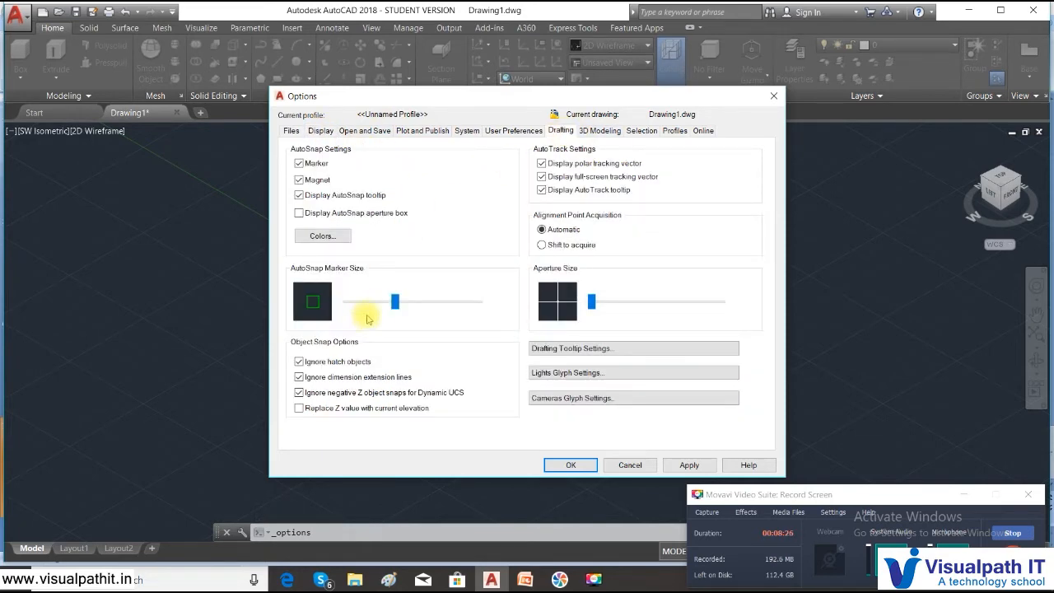
mouse_move(396, 305)
mouse_down()
mouse_move(372, 303)
mouse_move(388, 303)
mouse_up()
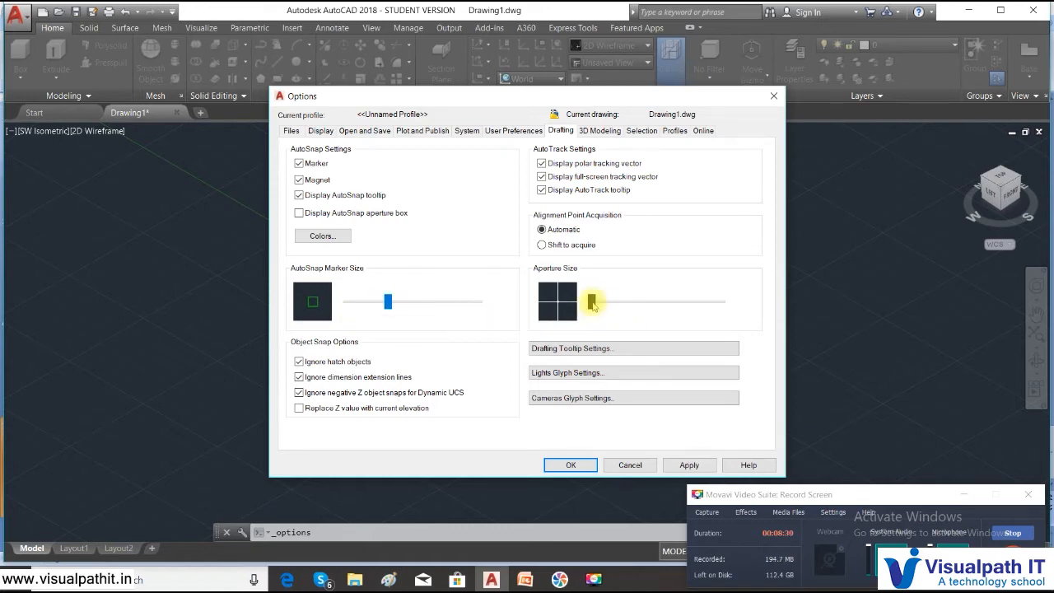
- Shrink the selection pickbox size on the Selection tab and apply the settings
click(600, 131)
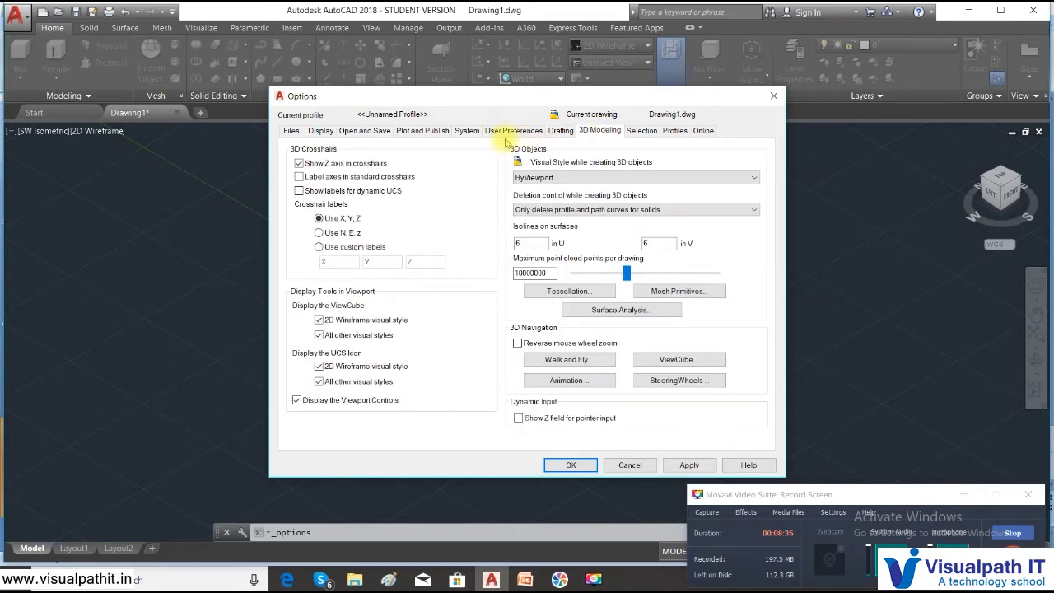
click(368, 134)
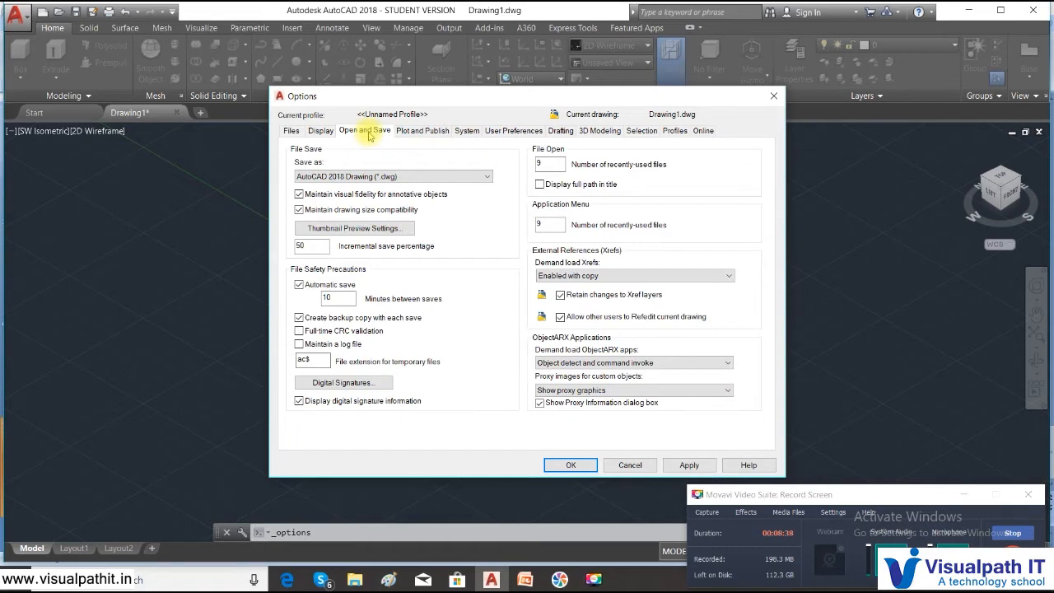
click(601, 131)
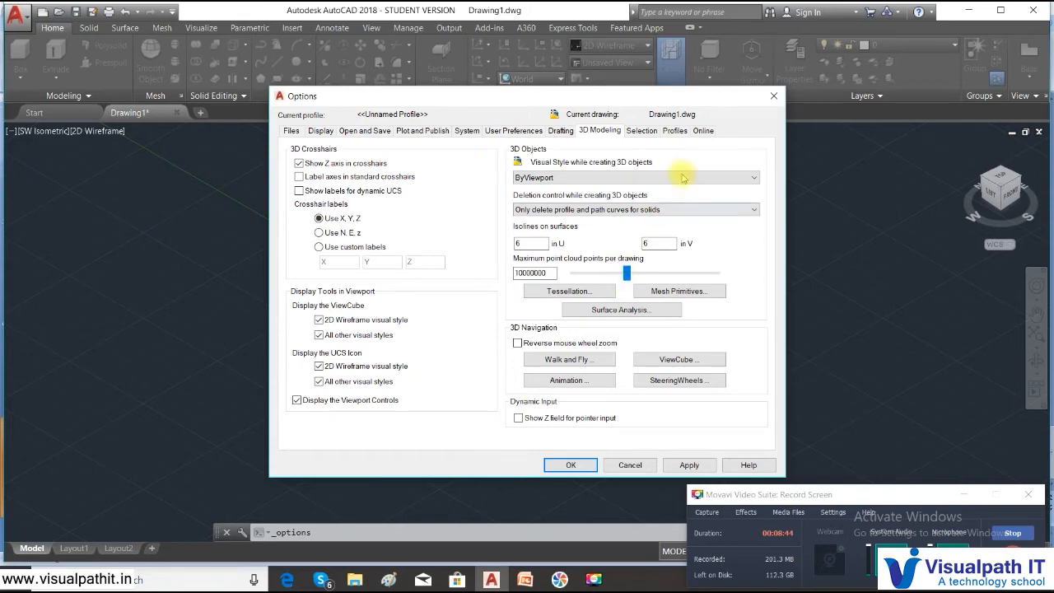
click(674, 130)
click(641, 131)
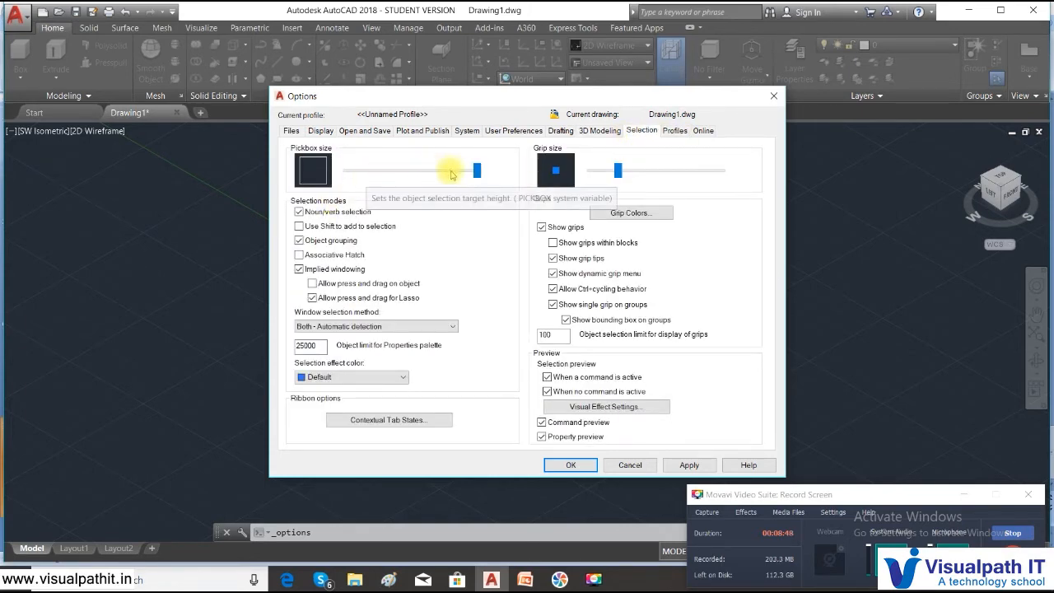
drag(477, 175, 367, 181)
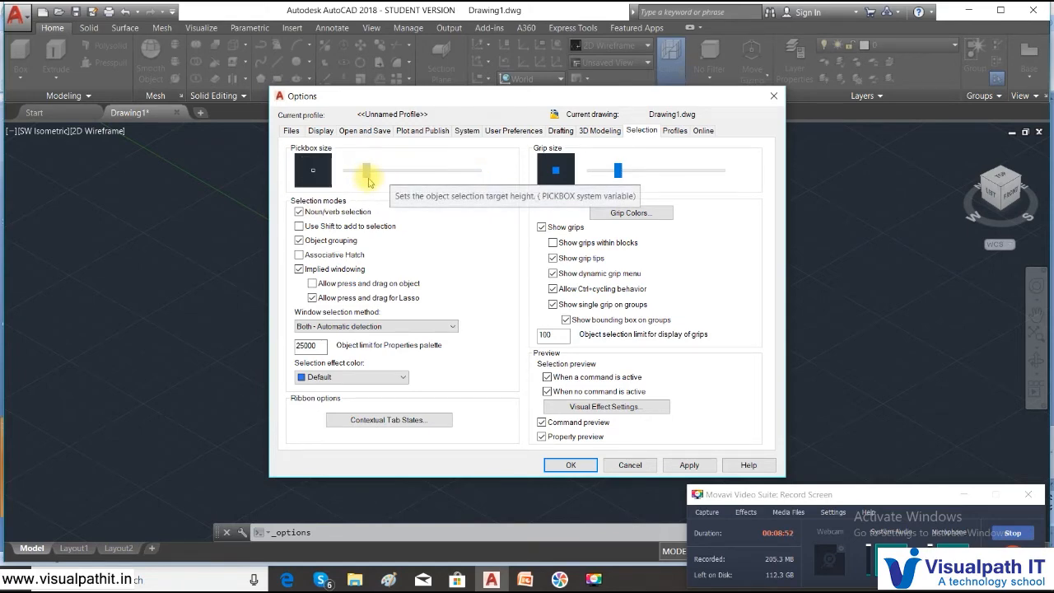
click(688, 466)
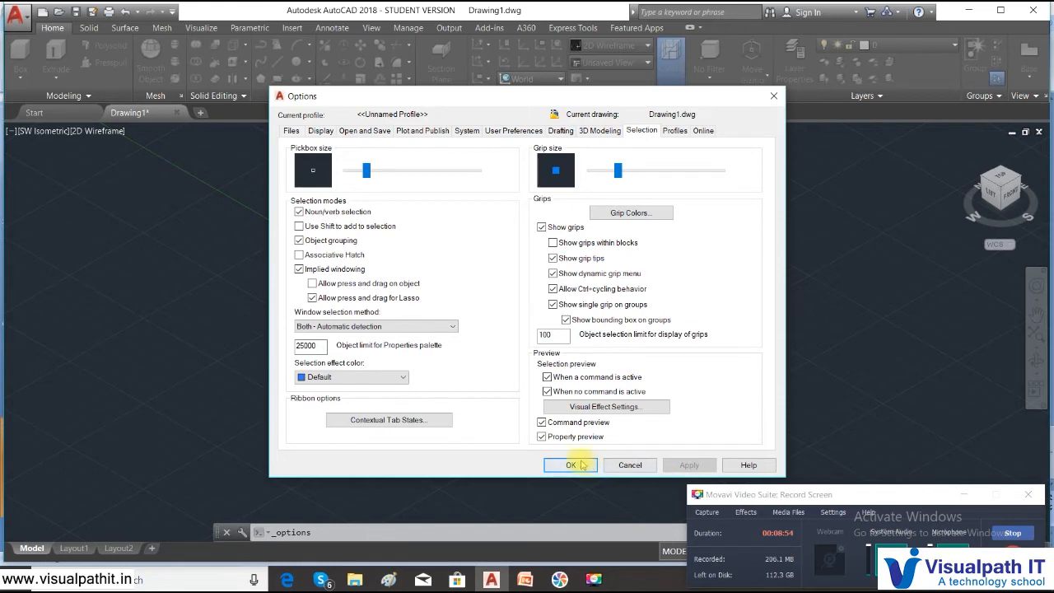
click(570, 465)
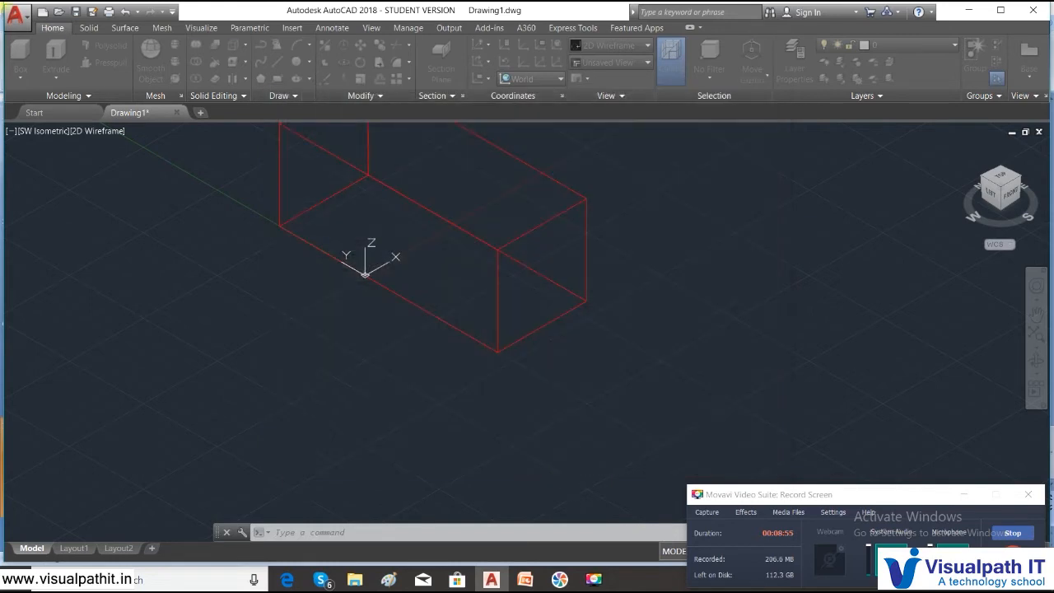
click(498, 297)
right_click(515, 343)
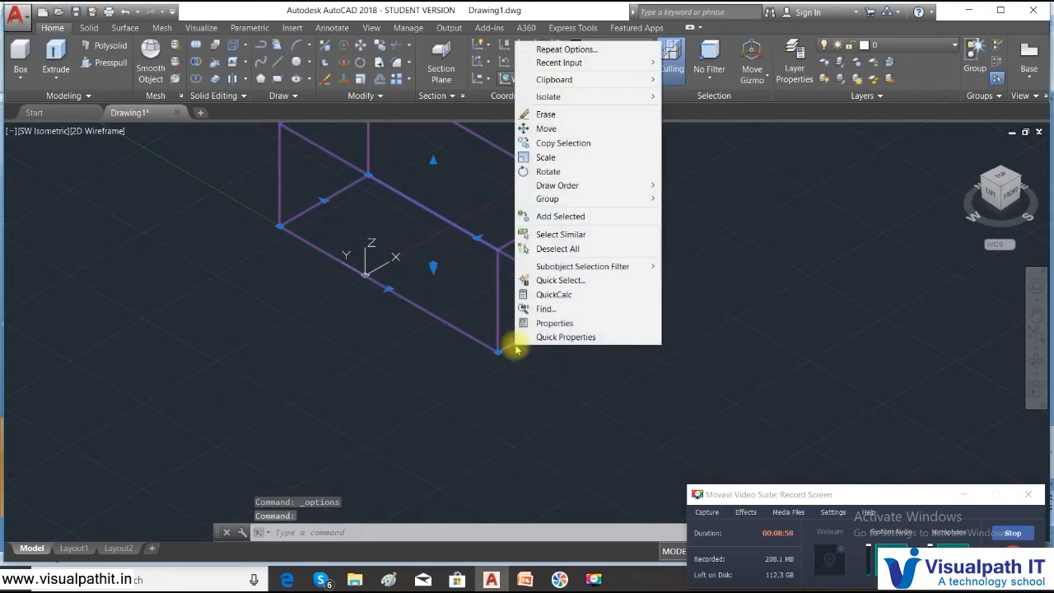
right_click(742, 285)
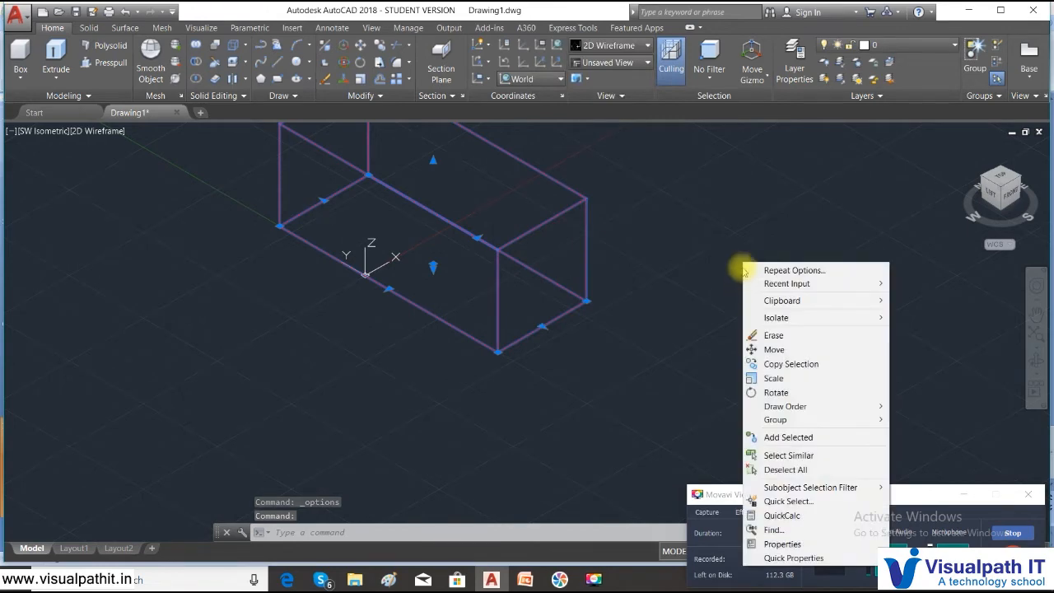
click(720, 225)
right_click(720, 228)
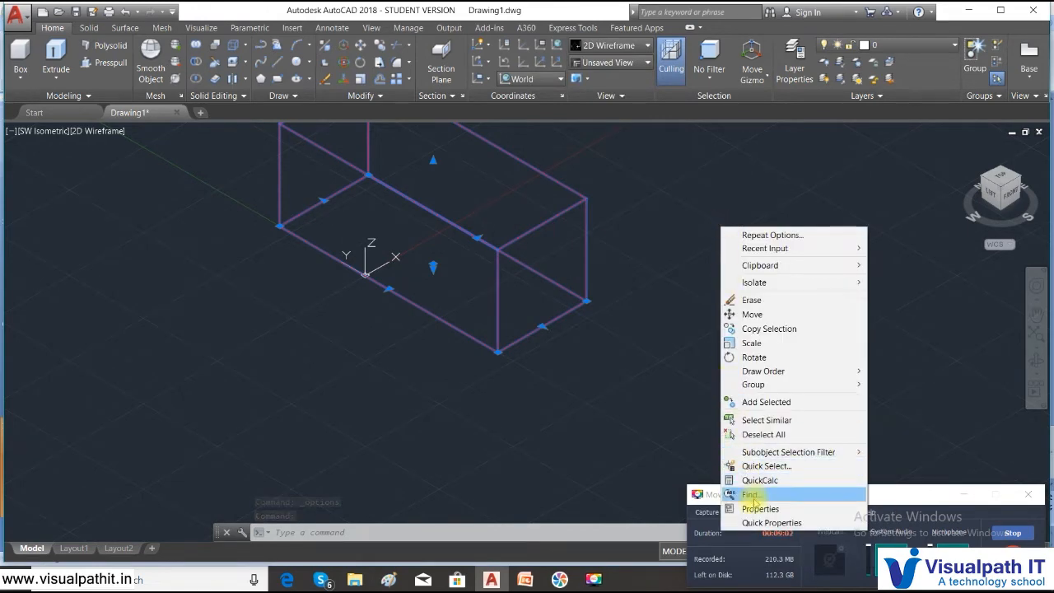
click(636, 301)
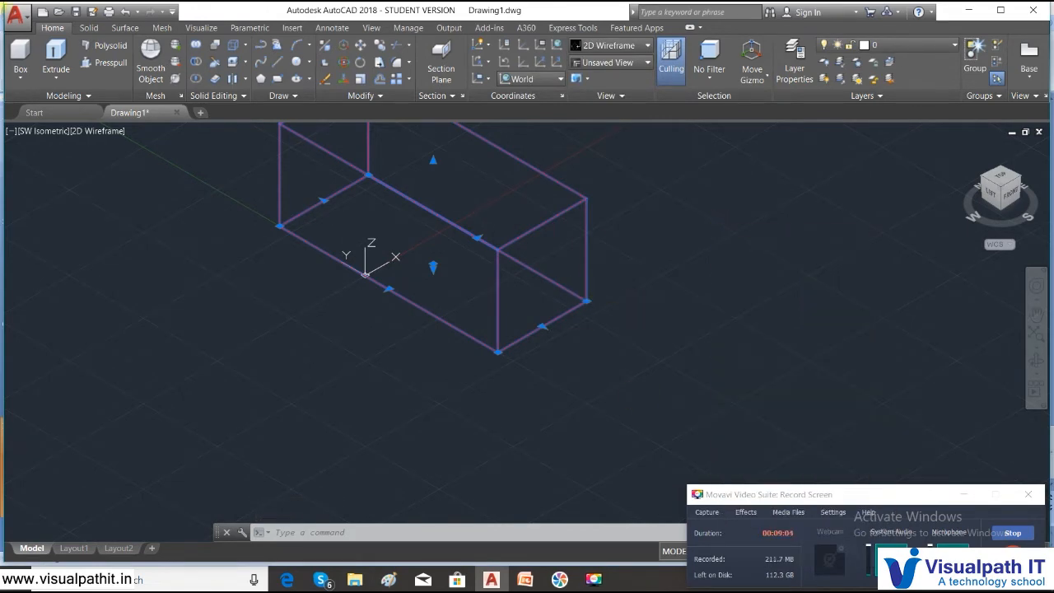
right_click(638, 262)
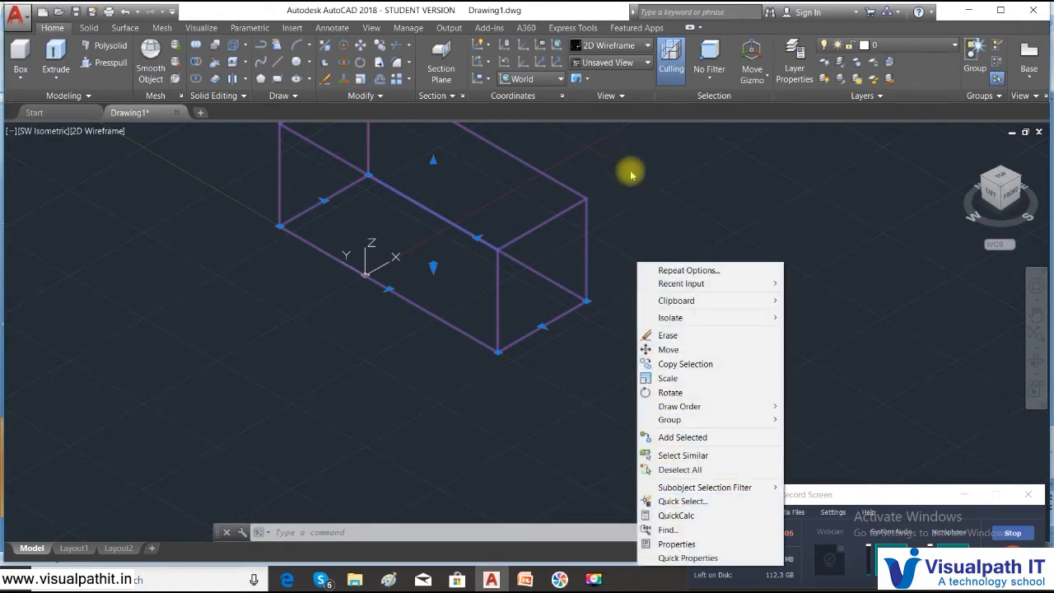
click(654, 192)
right_click(655, 191)
click(653, 188)
key(Escape)
key(Escape)
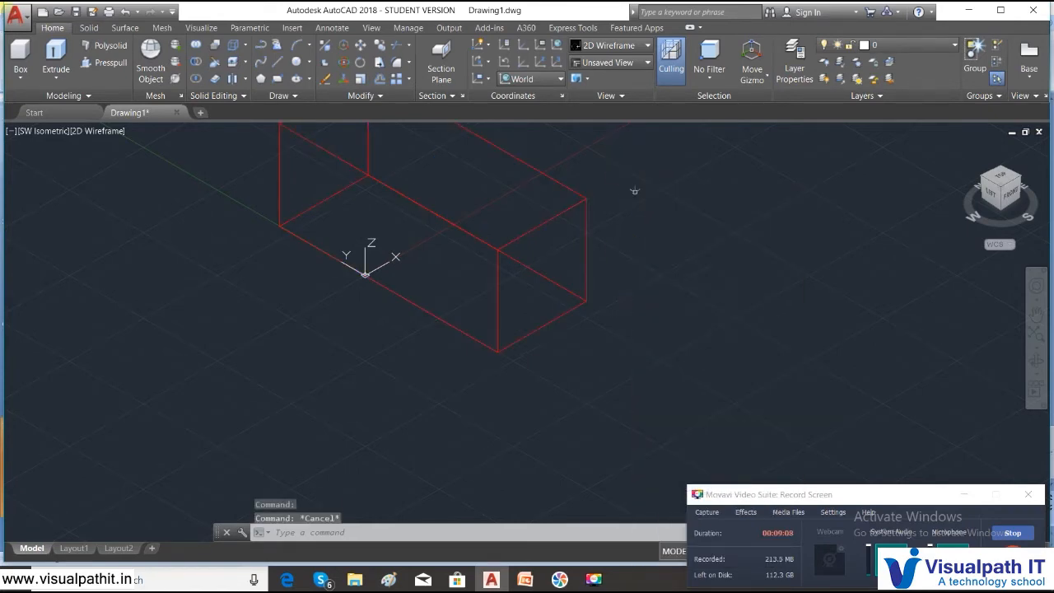
right_click(634, 190)
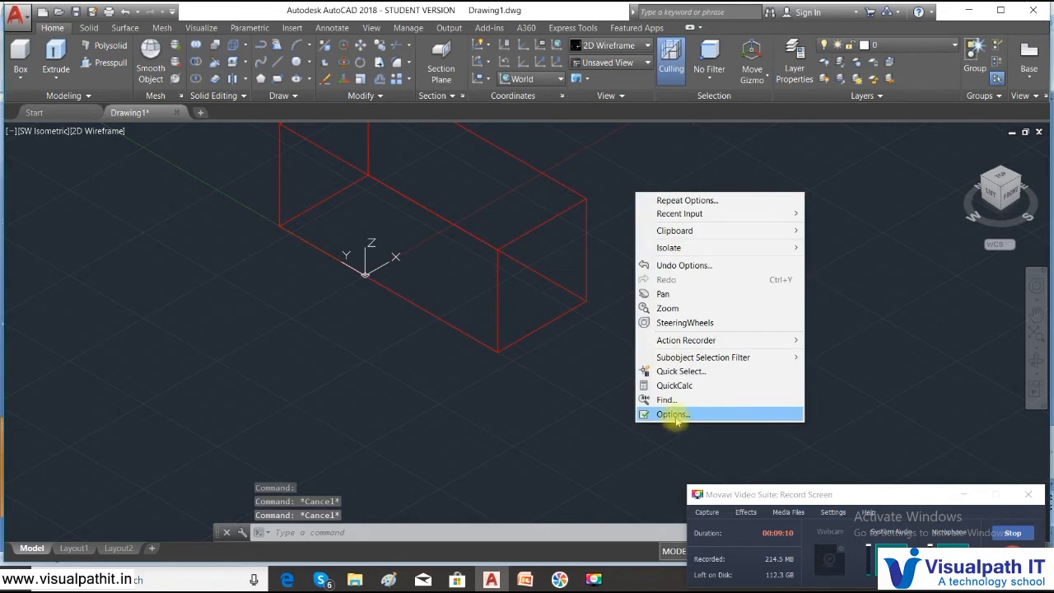
- Enlarge the AutoSnap aperture size slightly in the Drafting options and confirm
click(675, 415)
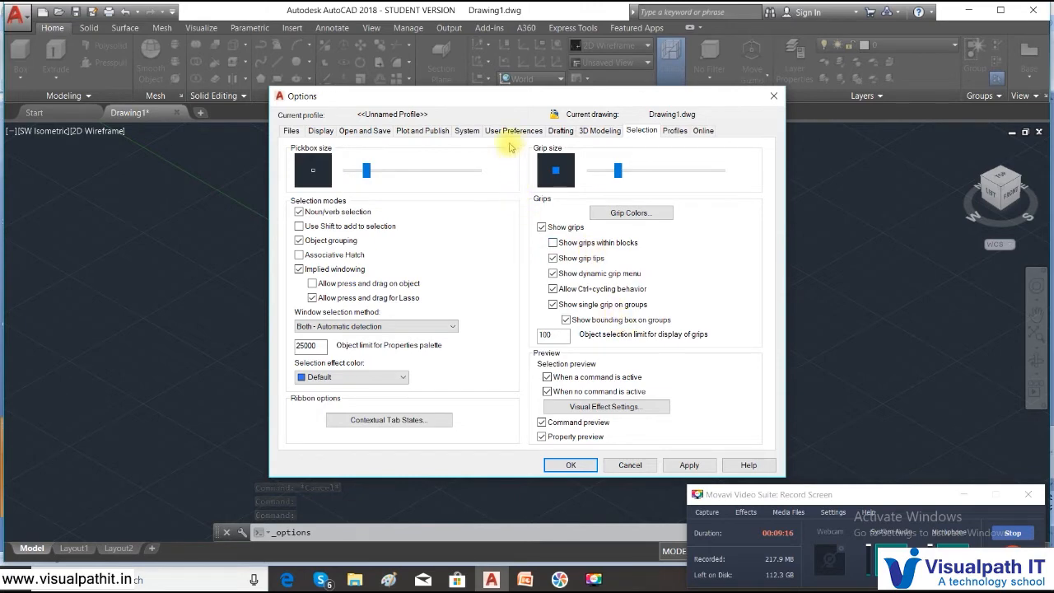
click(561, 131)
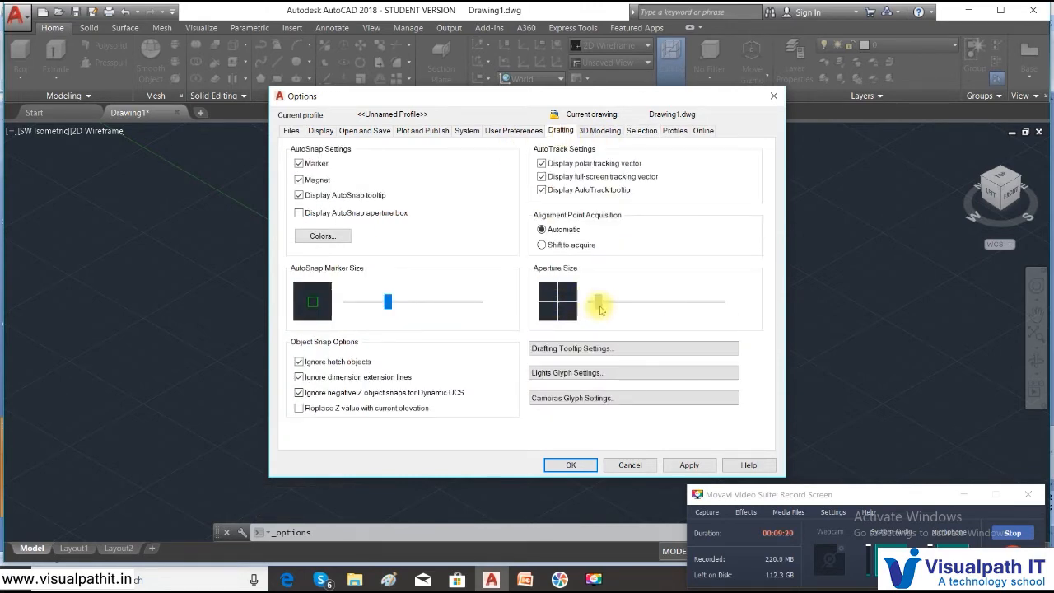
drag(601, 304, 608, 303)
click(689, 465)
click(571, 465)
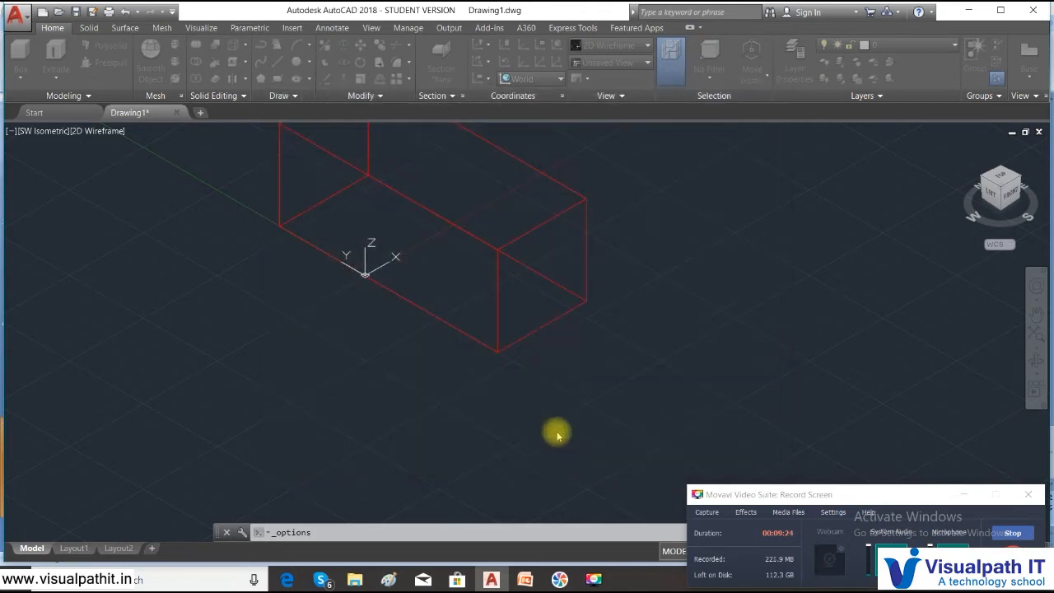
click(553, 319)
- Set the red box's Width to 3 in Properties, restoring a 3 × 3 × 3 cube
click(541, 326)
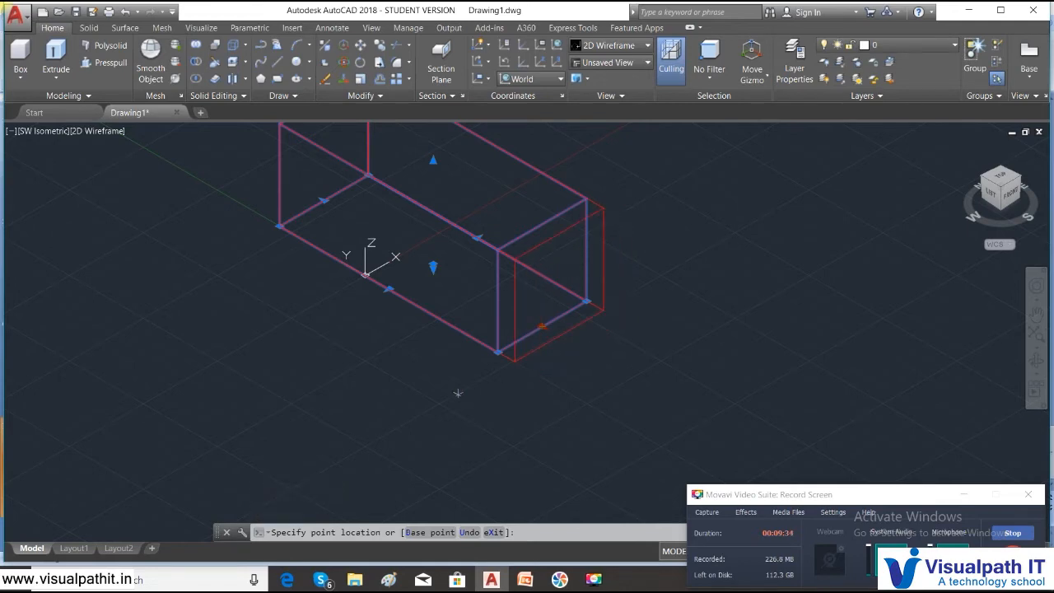
key(Escape)
key(Escape)
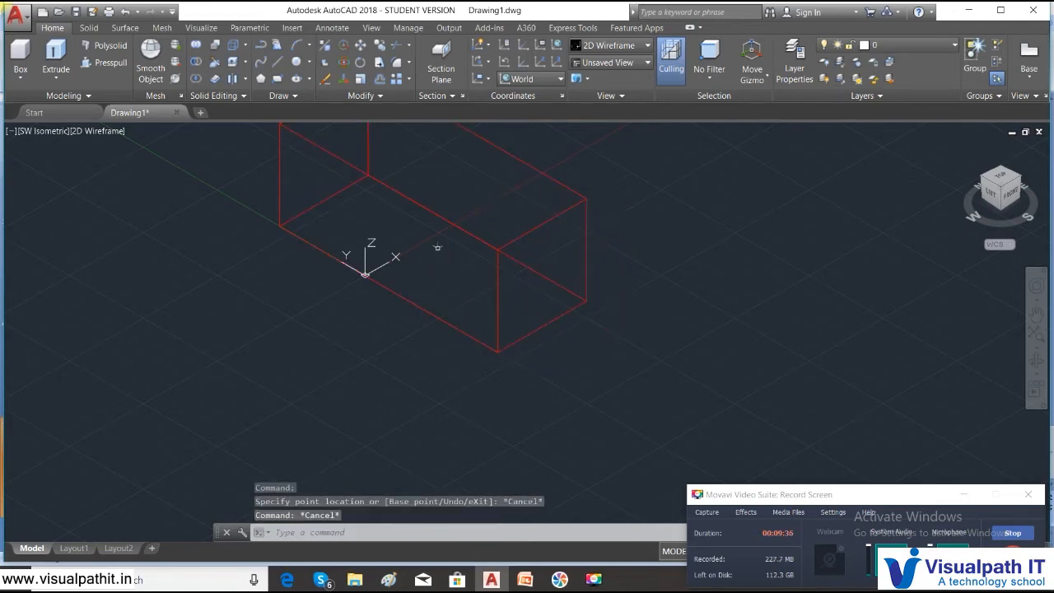
click(450, 224)
right_click(452, 223)
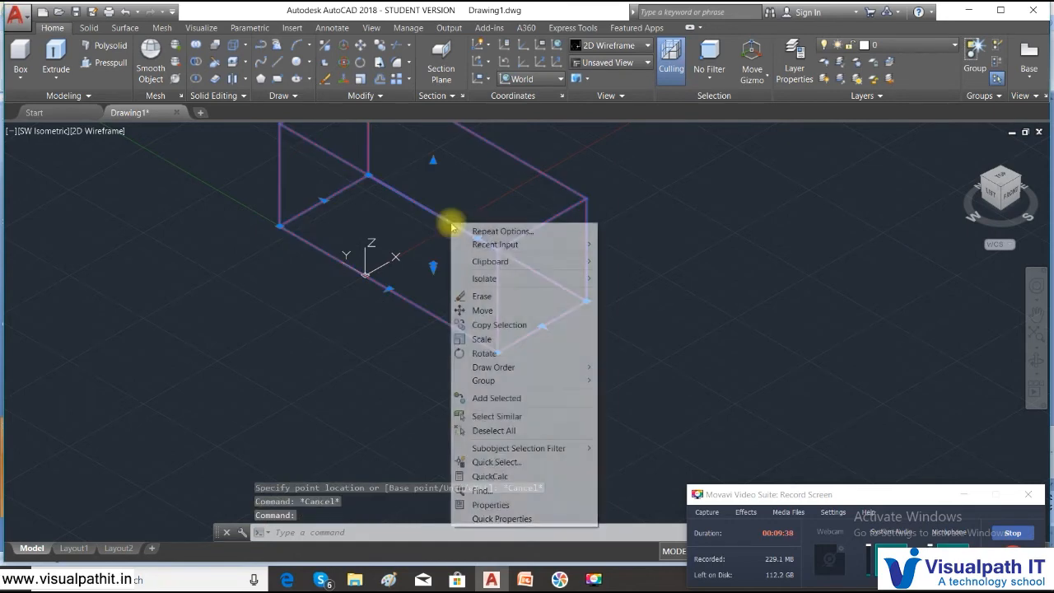
click(492, 505)
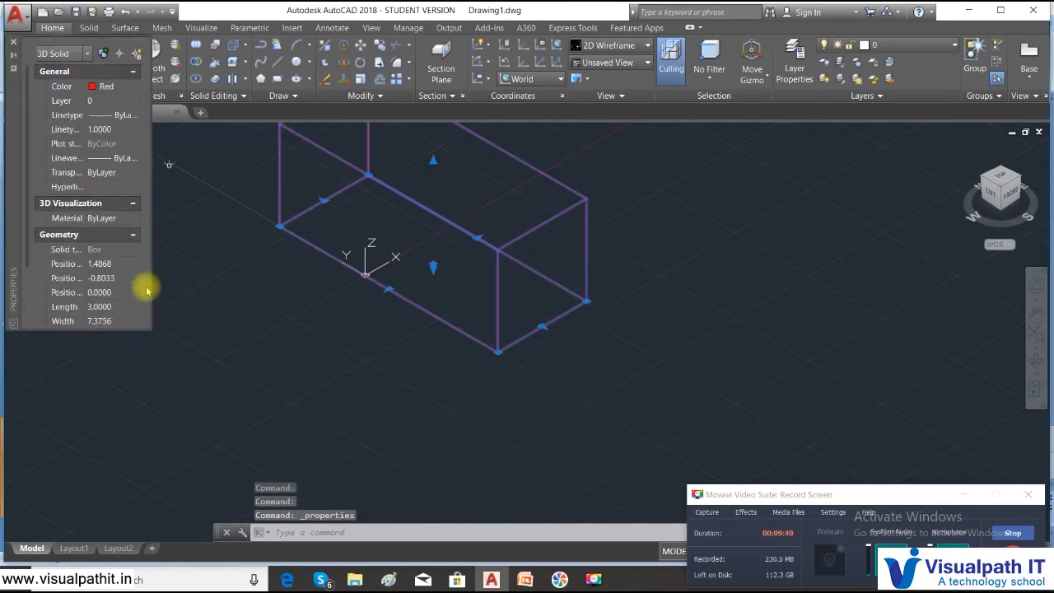
click(119, 305)
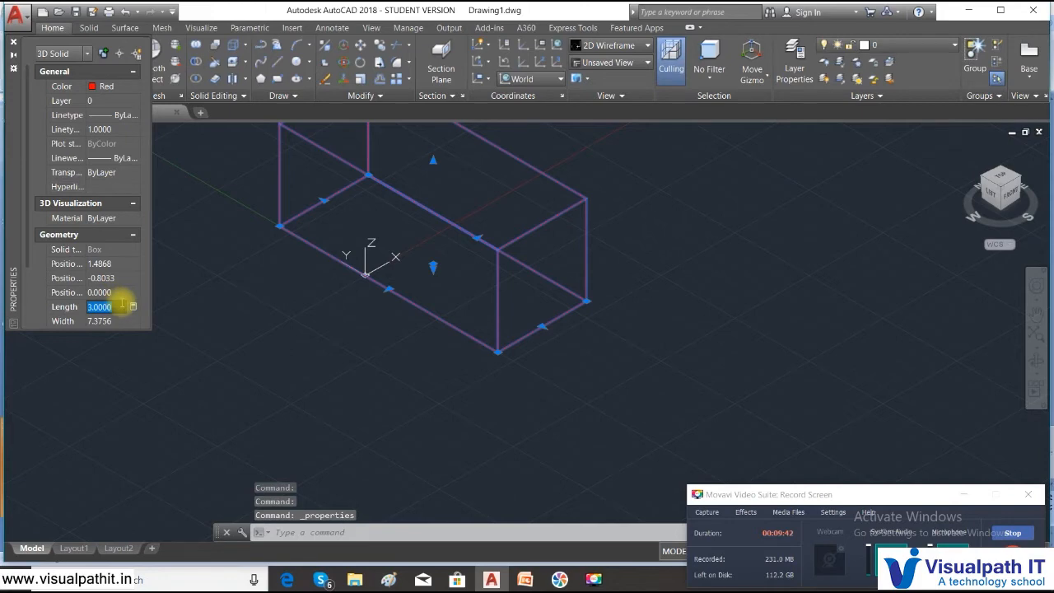
click(113, 322)
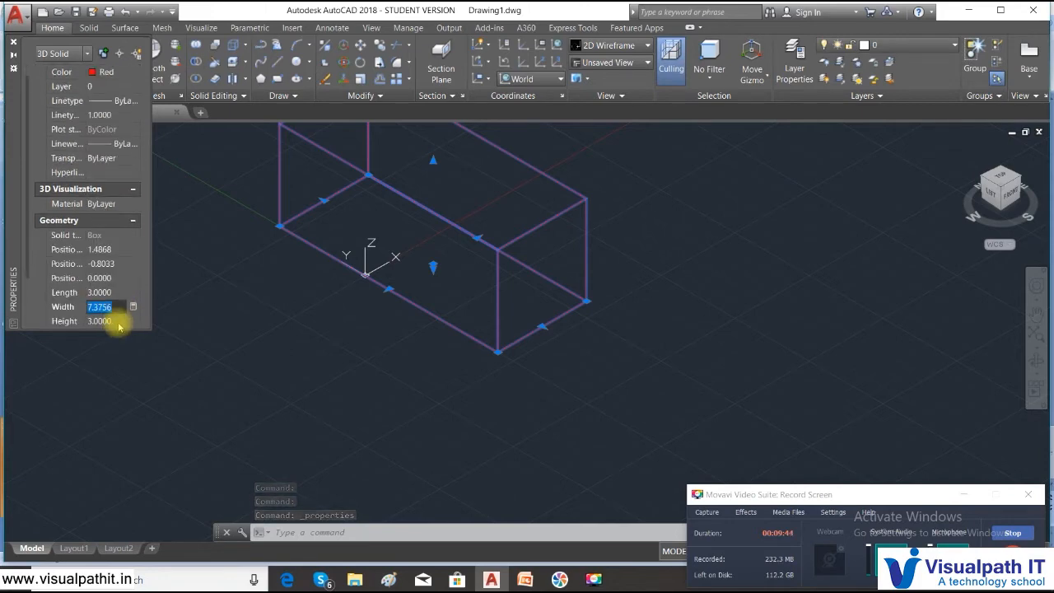
text(3)
click(118, 321)
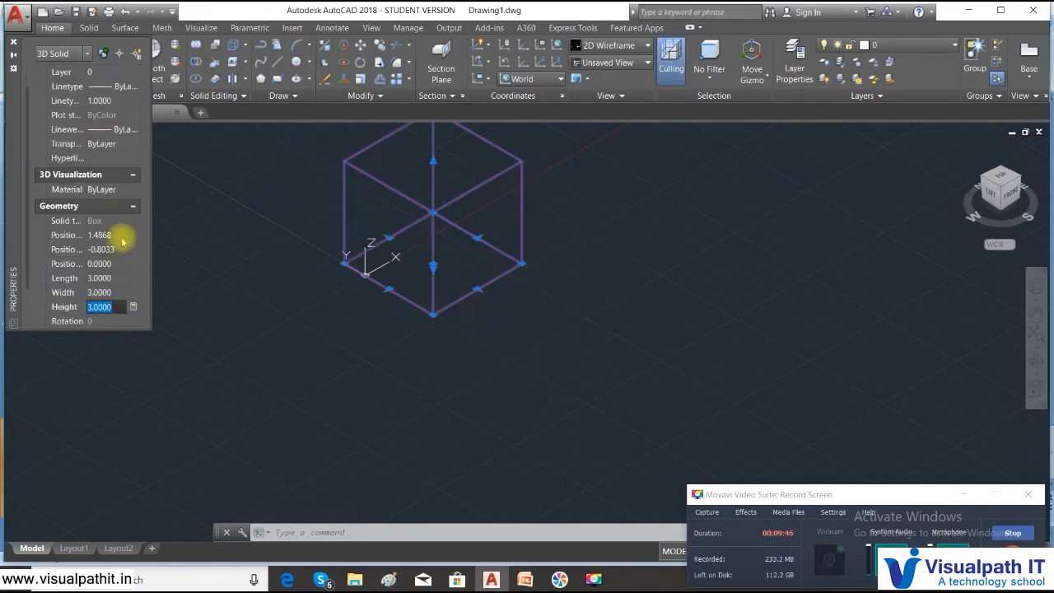
click(16, 41)
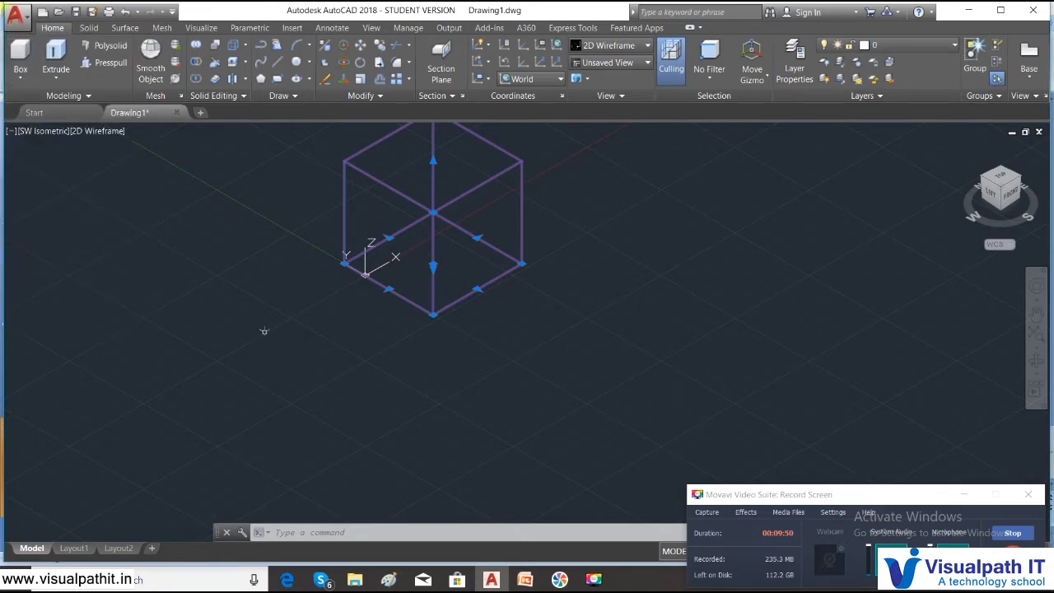
key(Escape)
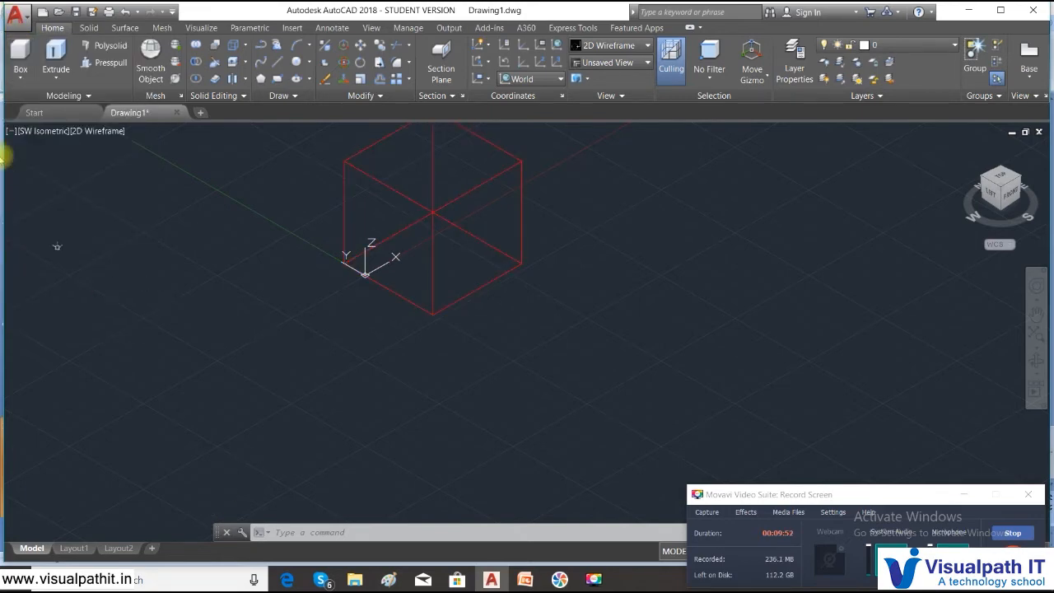
- Choose Cylinder from the Modeling panel's Box dropdown to begin a cylinder beside the cube
click(20, 76)
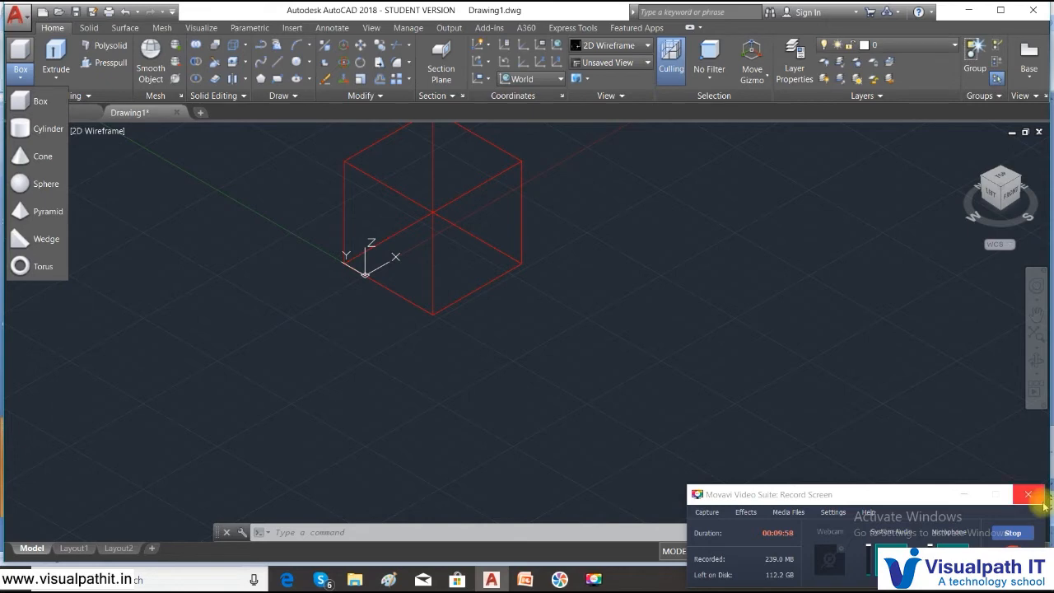
click(489, 371)
click(530, 532)
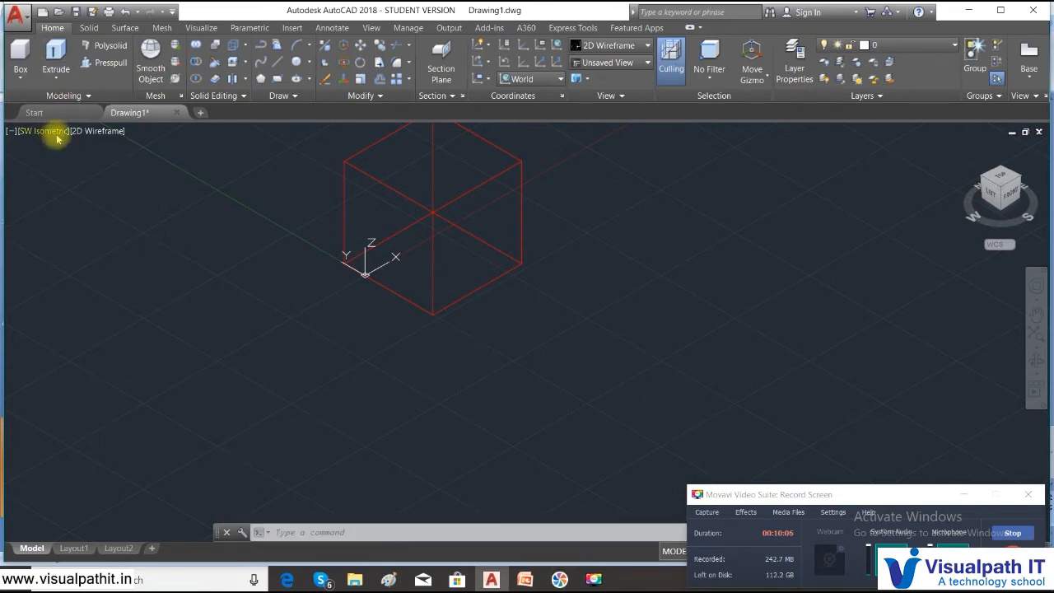
click(963, 494)
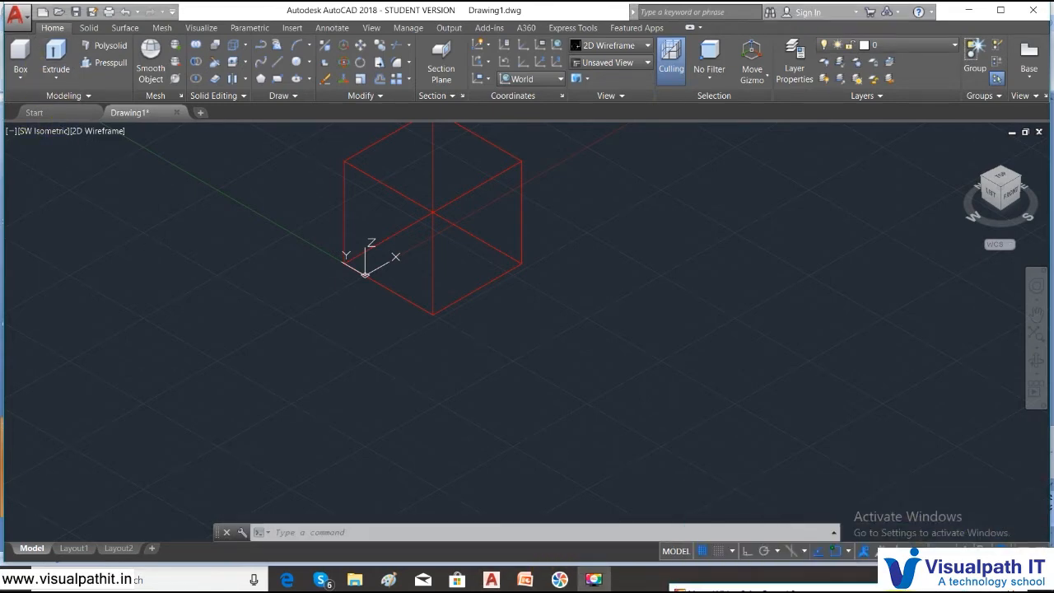
click(21, 78)
click(34, 132)
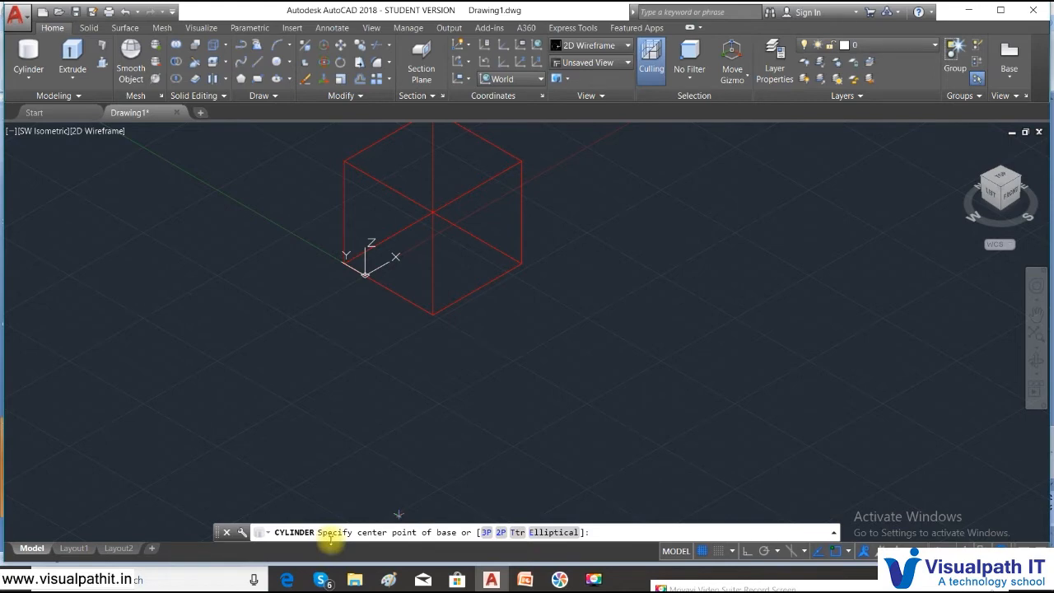
- Place a small-radius cylinder right of the red cube and give it height 4
click(575, 341)
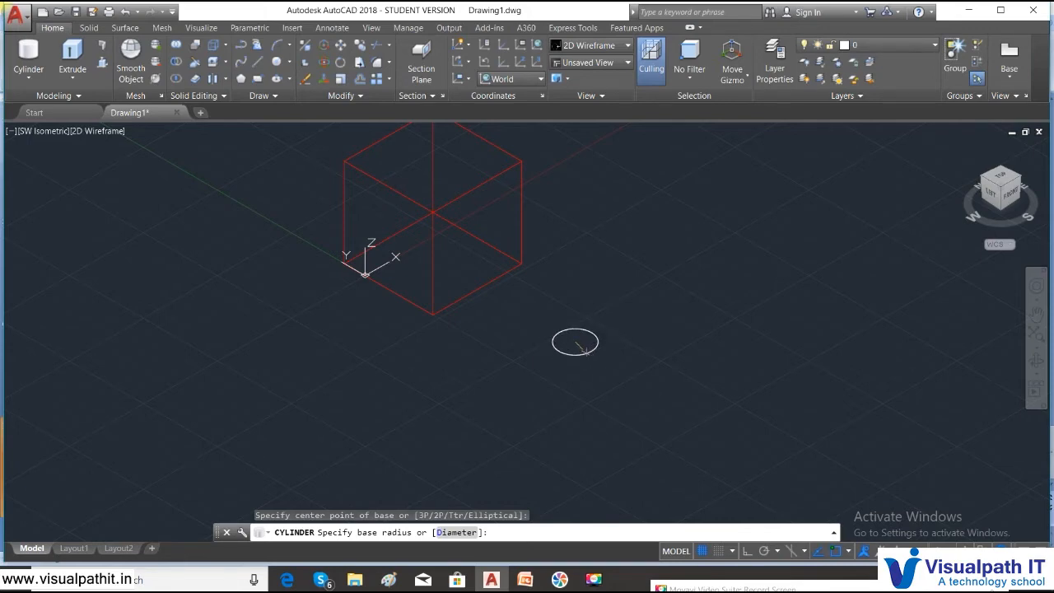
click(587, 348)
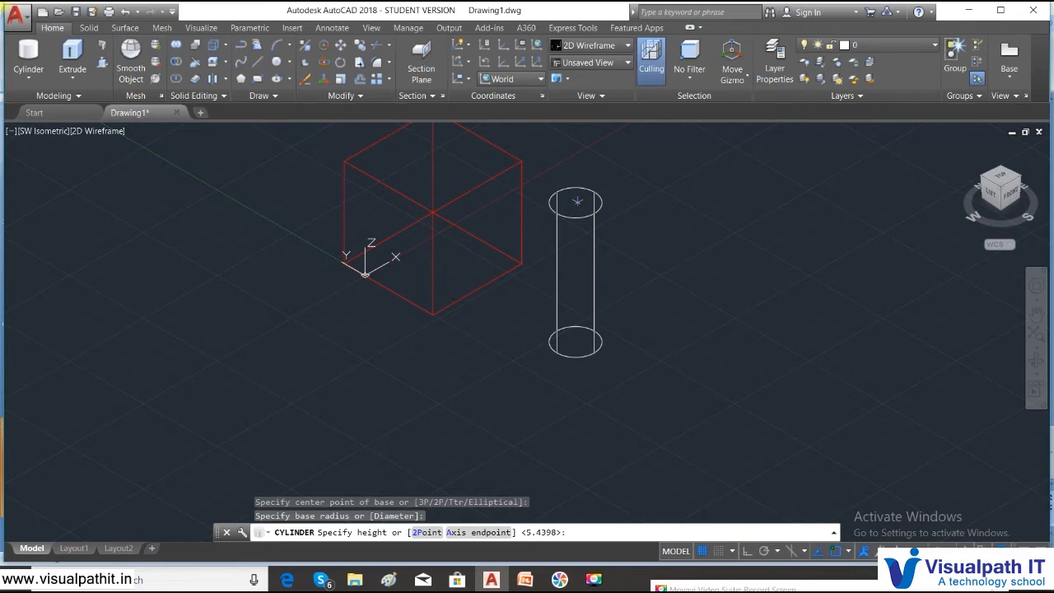
text(4)
key(Return)
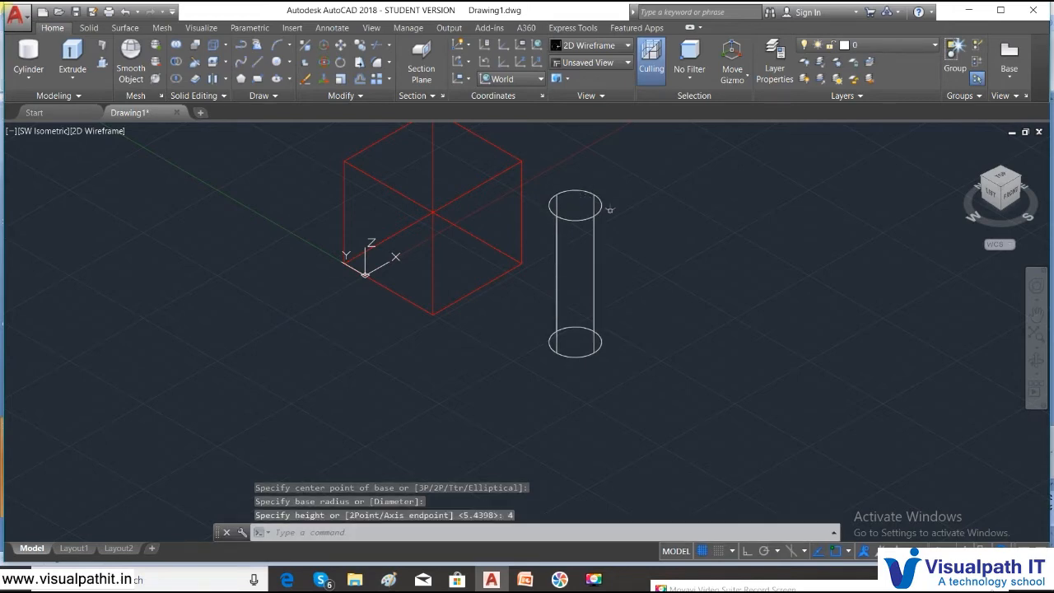
click(29, 77)
click(39, 124)
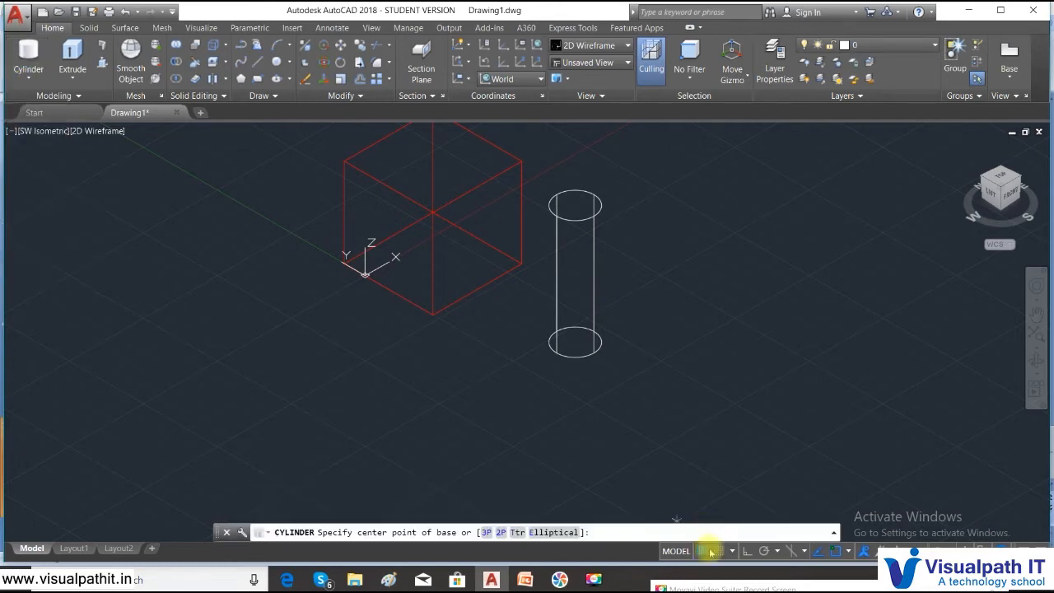
click(545, 532)
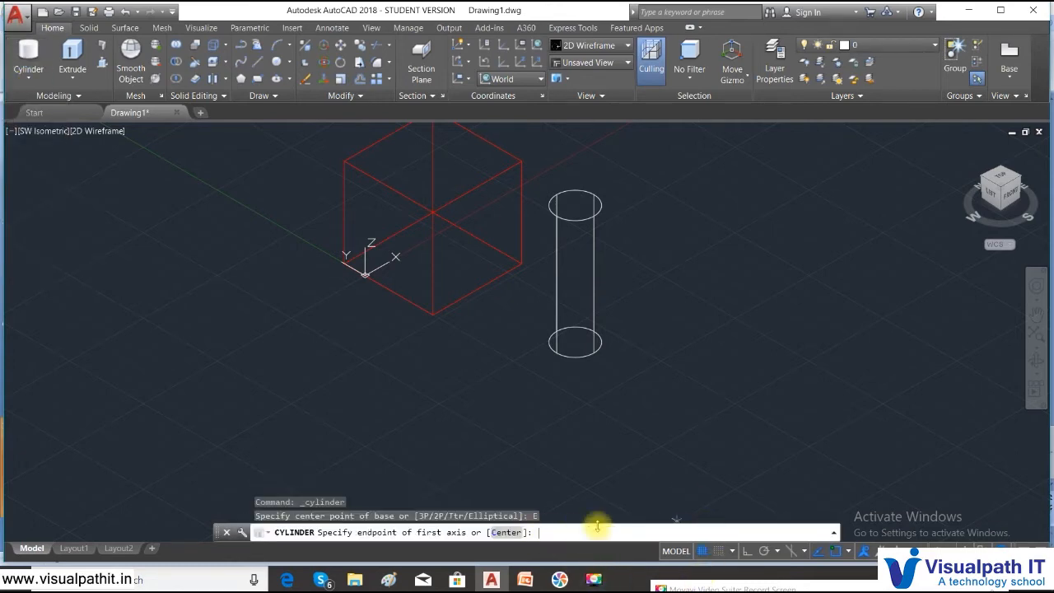
click(690, 429)
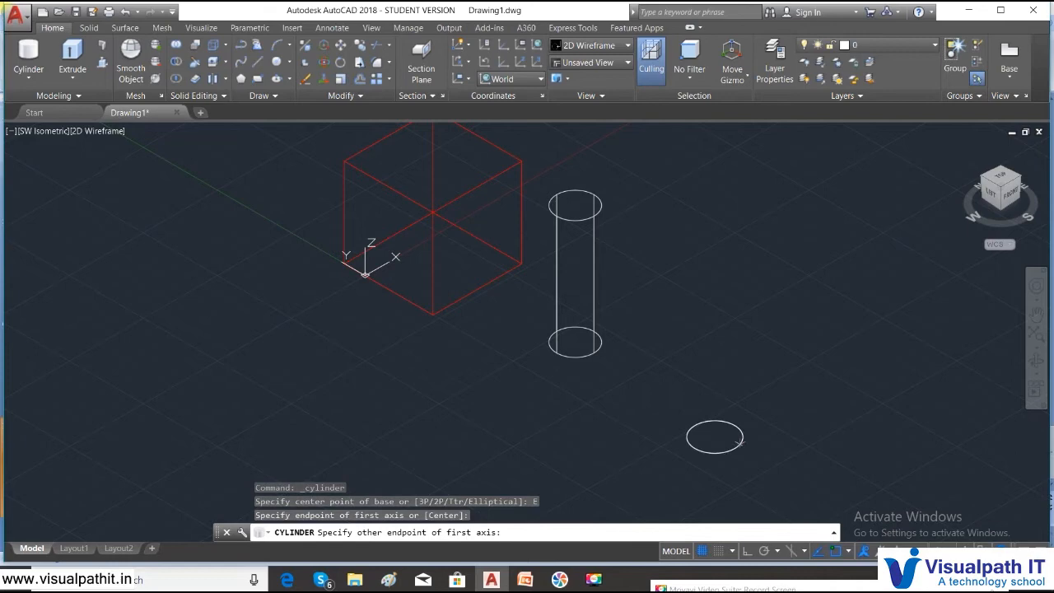
click(796, 445)
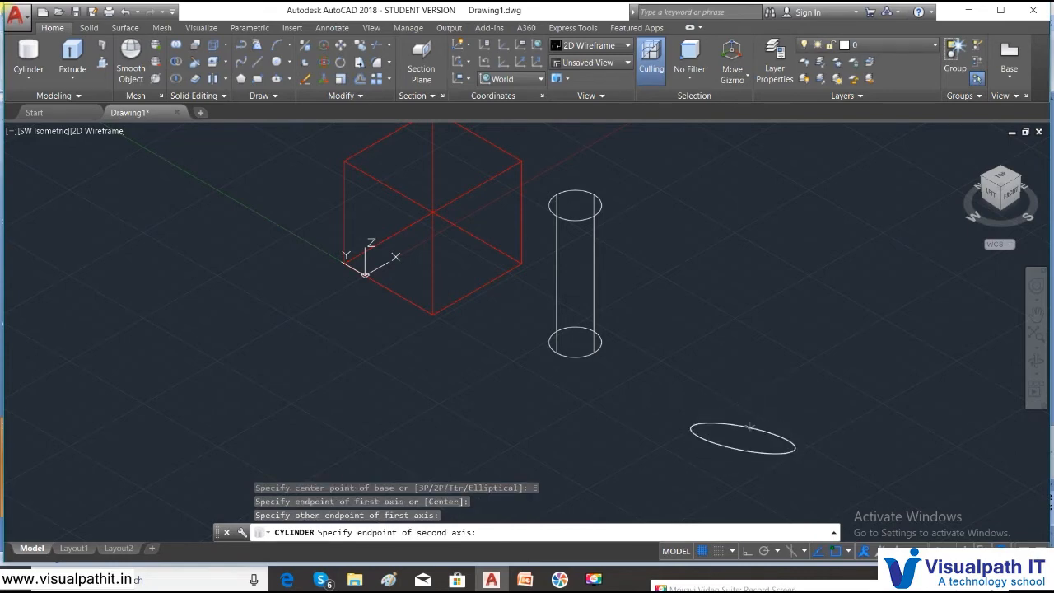
click(745, 431)
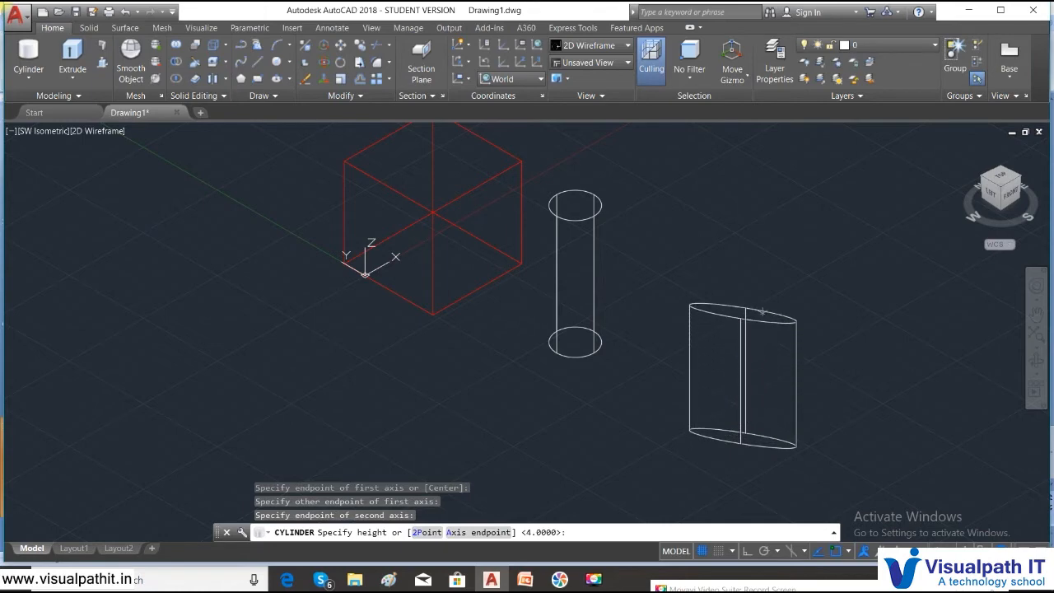
click(774, 263)
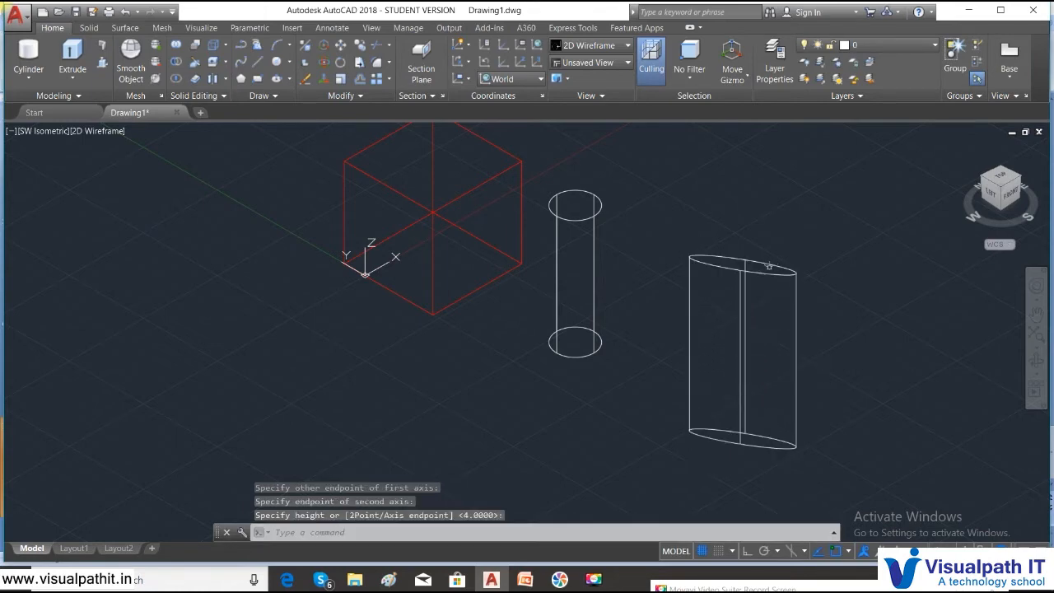
key(ctrl+z)
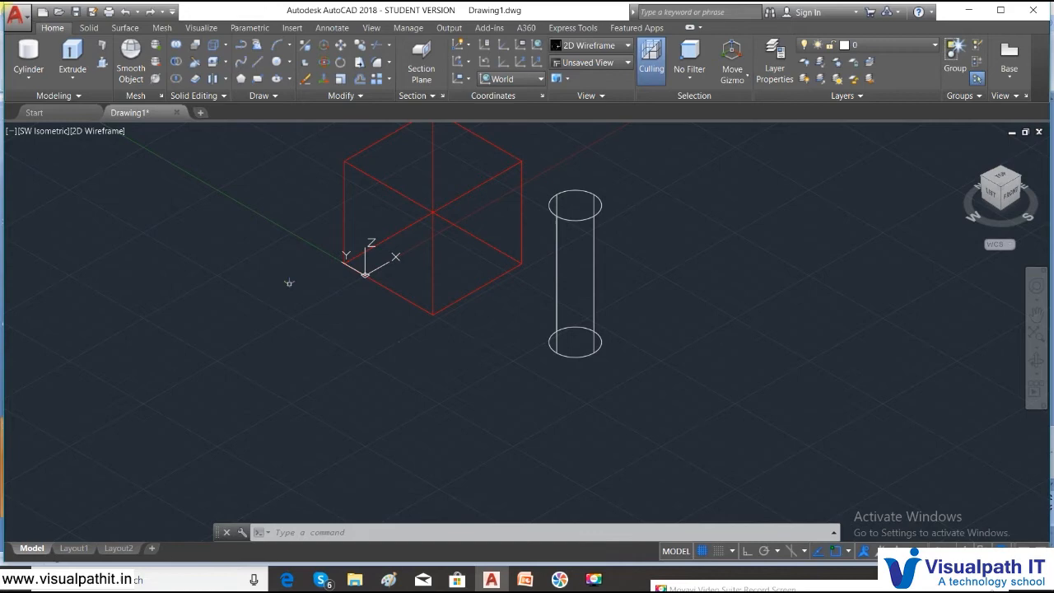
- Add a pointed cone of height 5 at the lower left
click(28, 80)
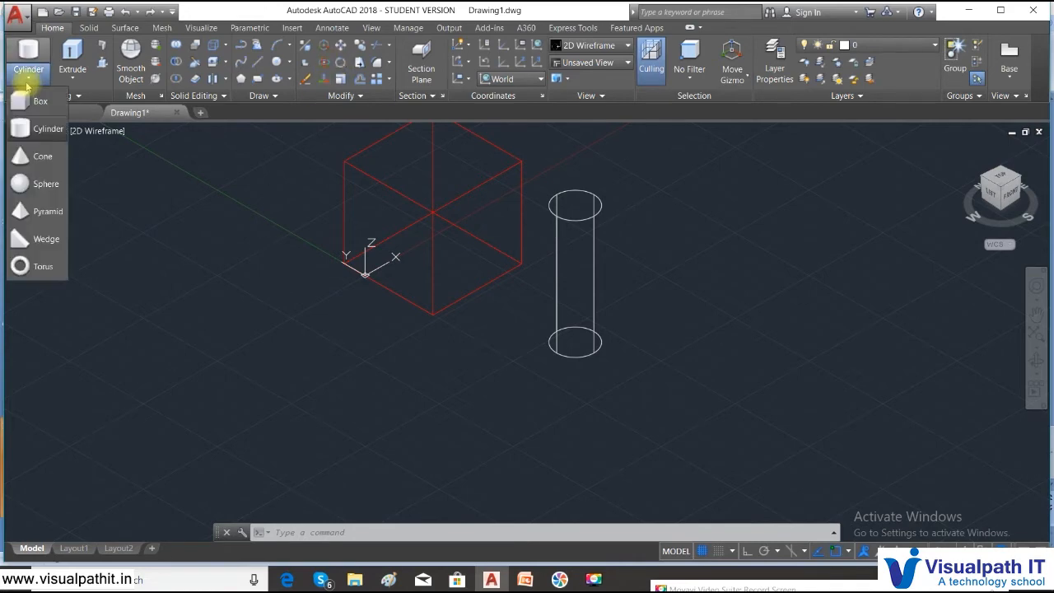
click(18, 156)
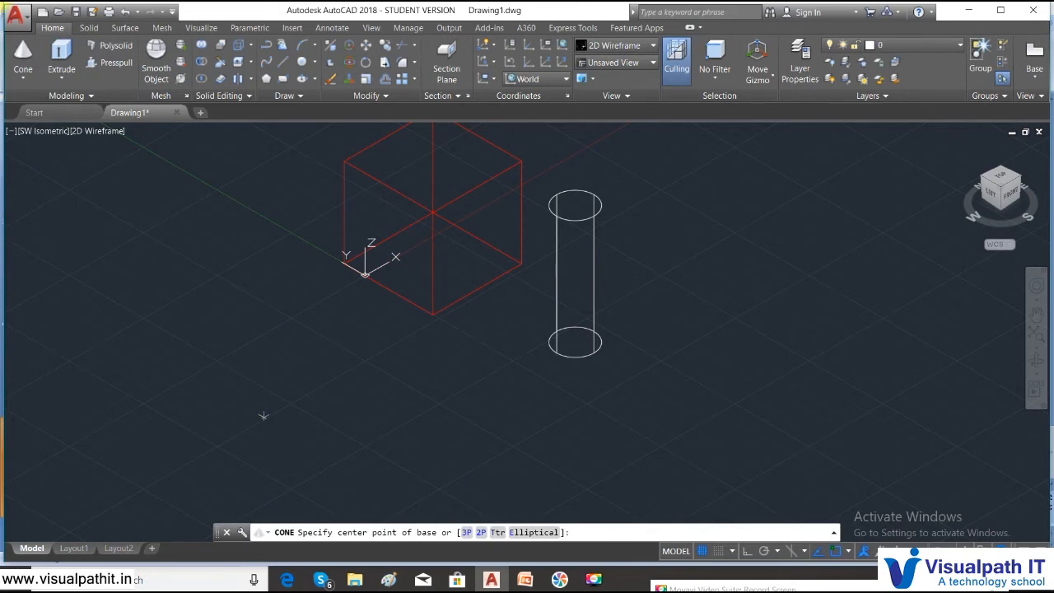
click(263, 416)
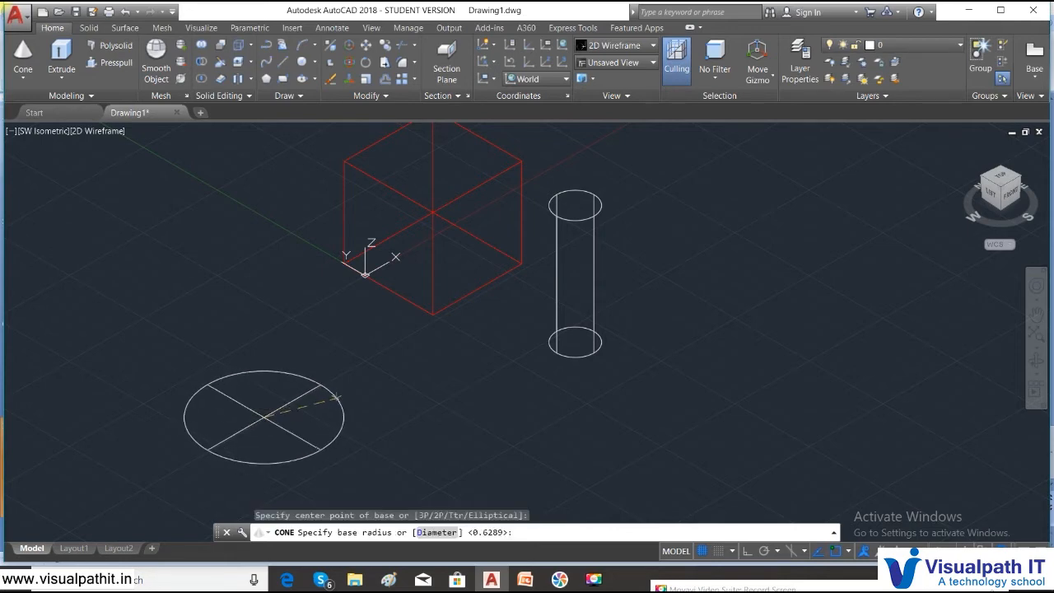
click(318, 420)
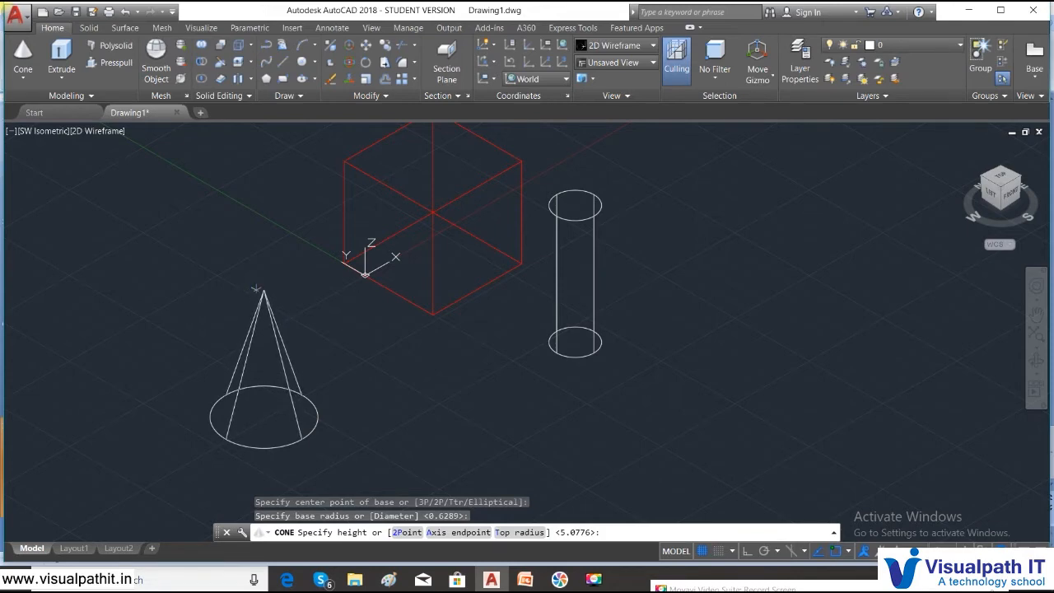
key(Return)
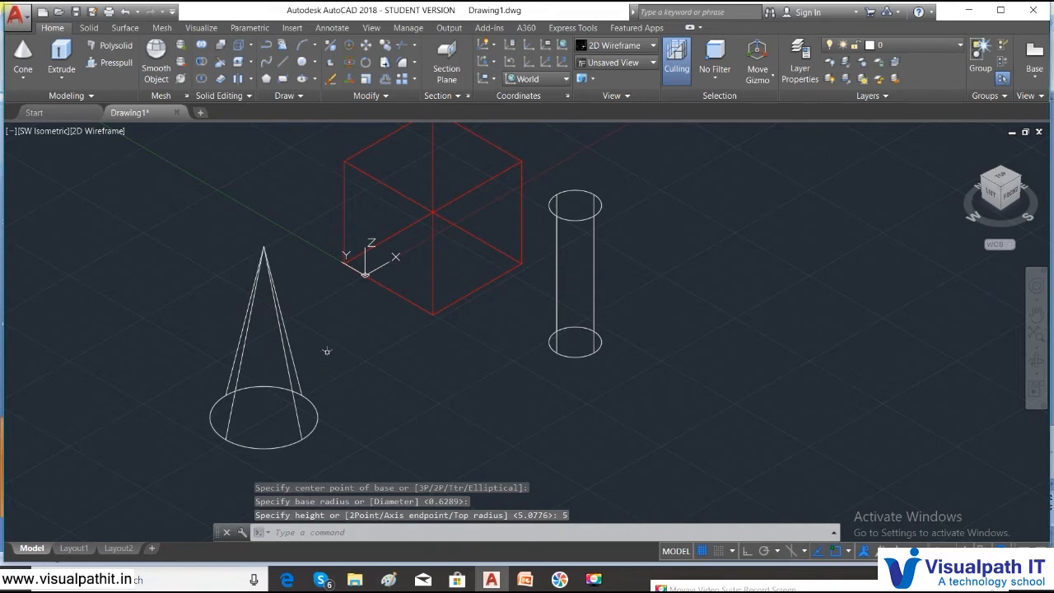
- Add a truncated cone in front of the cube using the Top radius option
click(26, 79)
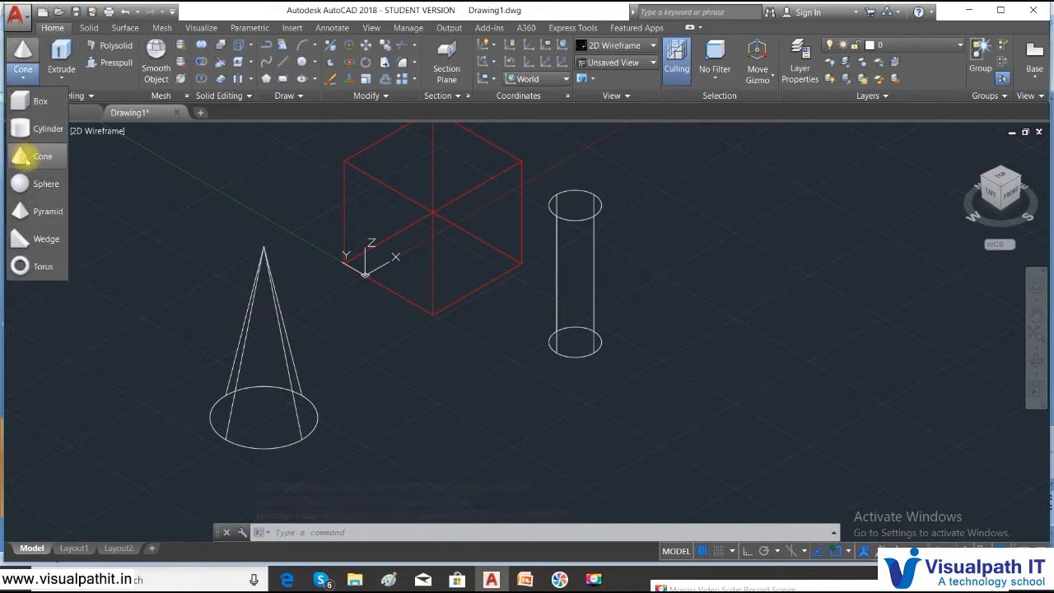
click(27, 153)
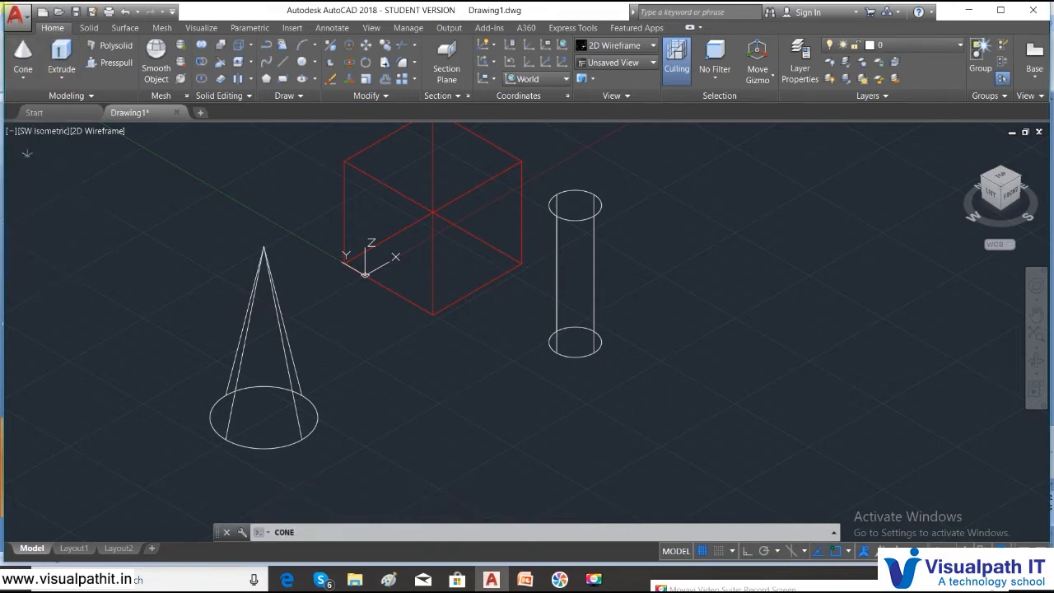
click(420, 452)
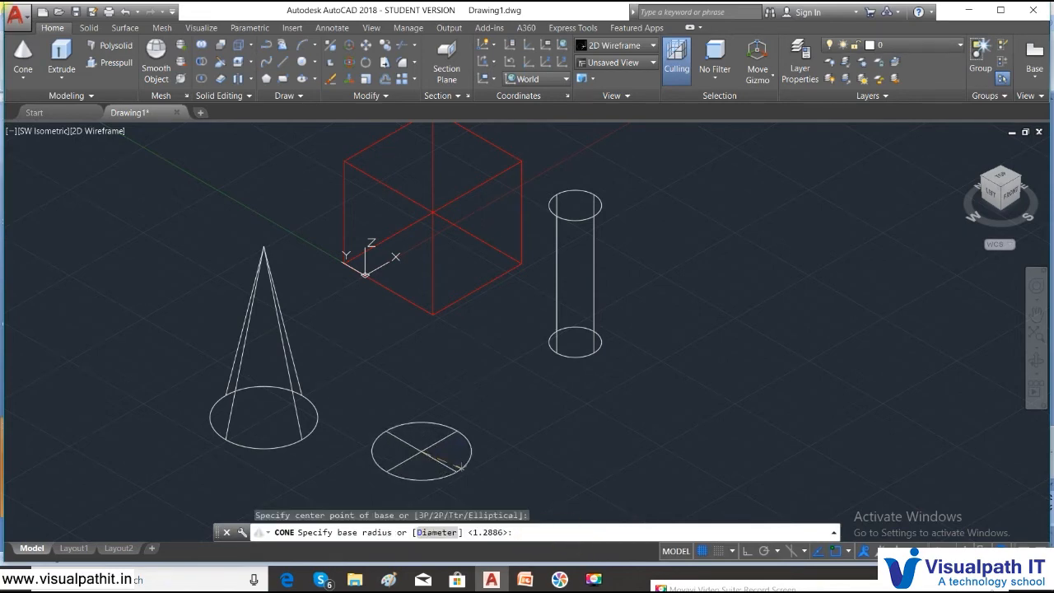
click(455, 467)
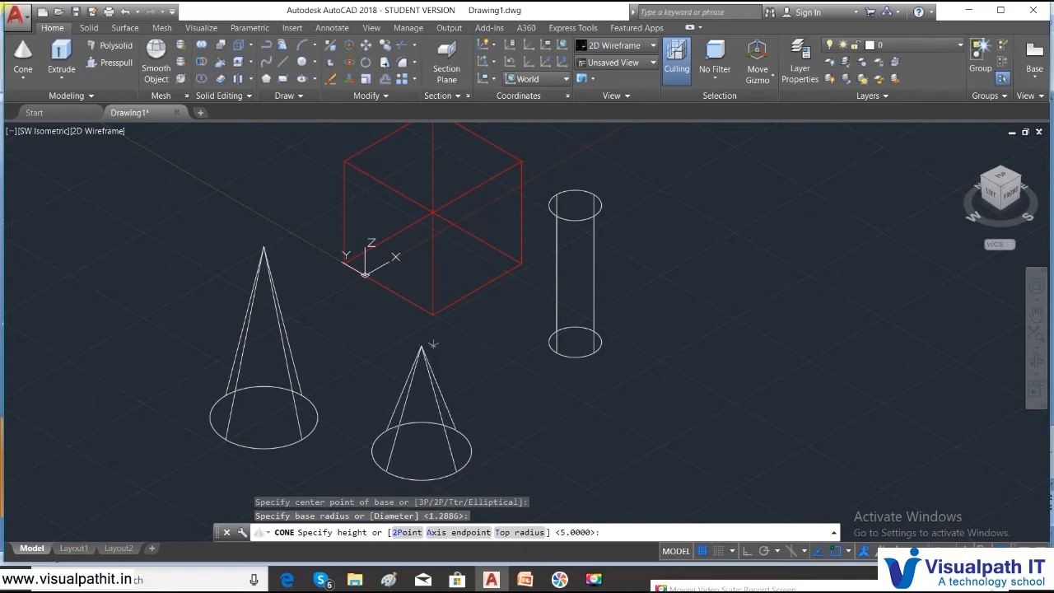
text(t)
key(Return)
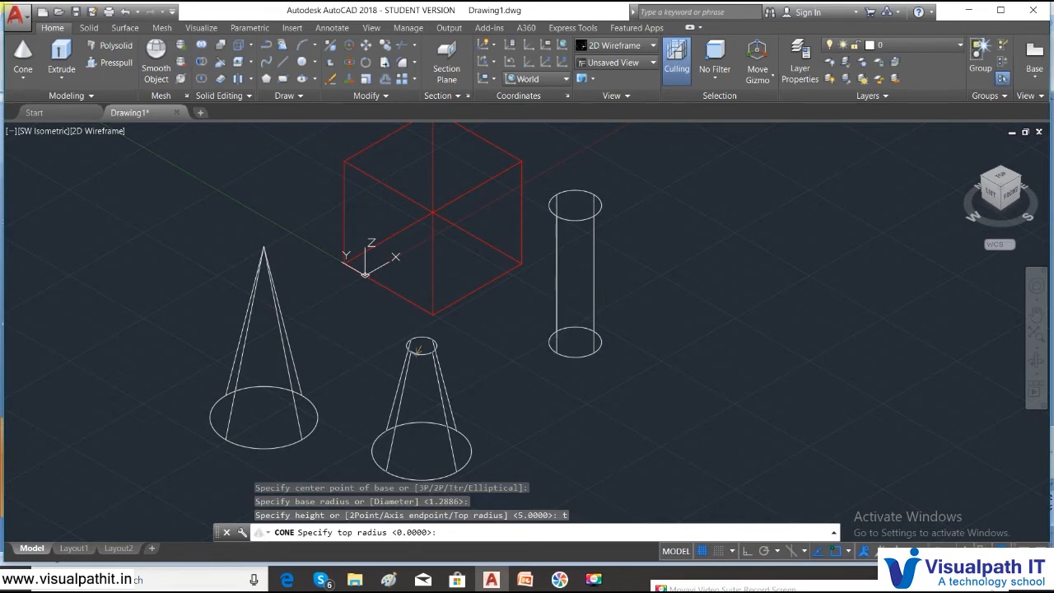
click(425, 363)
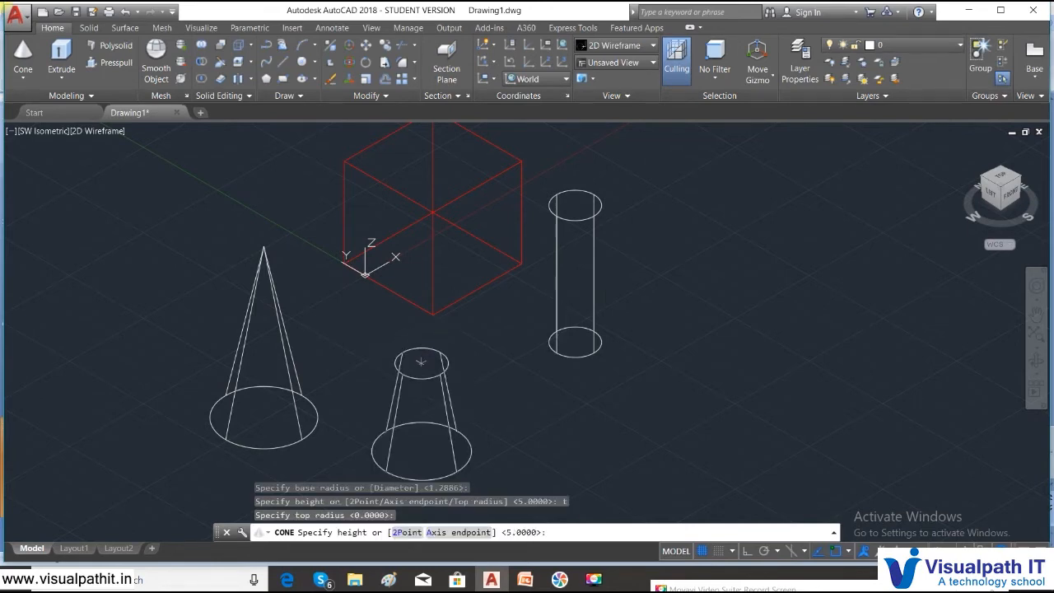
click(411, 358)
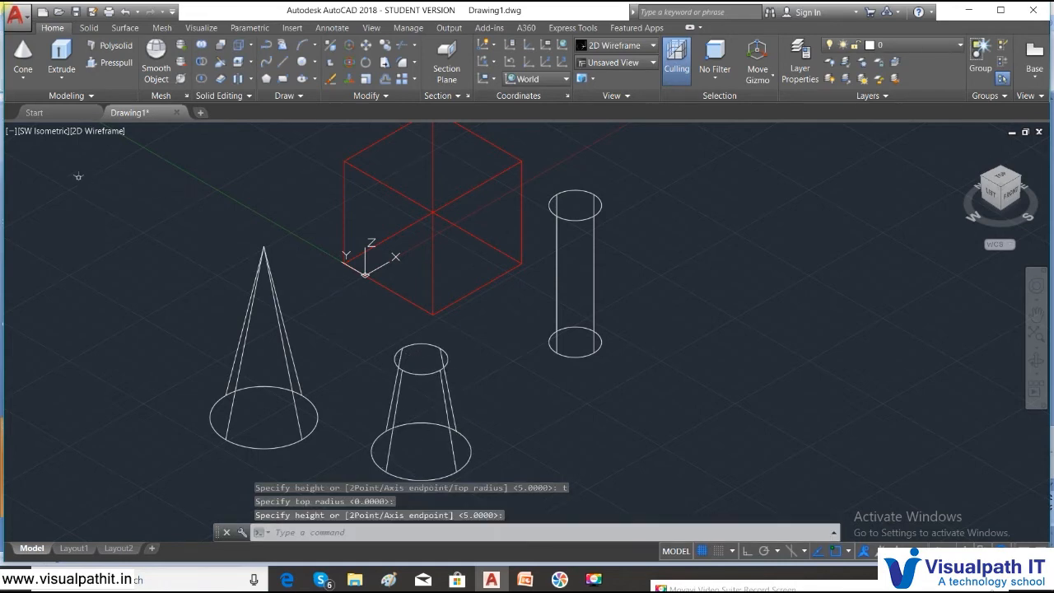
click(96, 131)
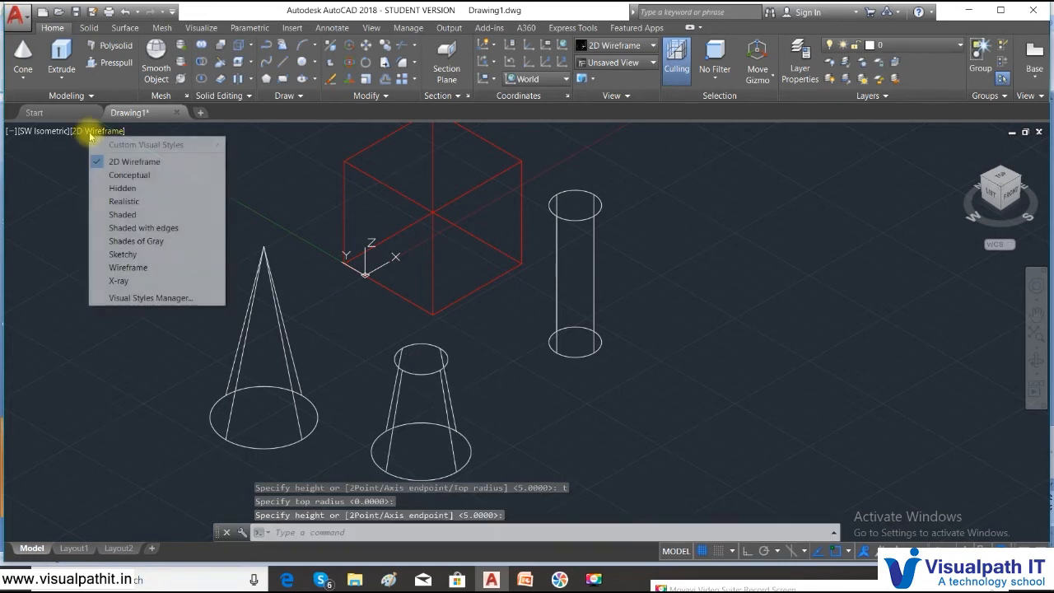
click(122, 214)
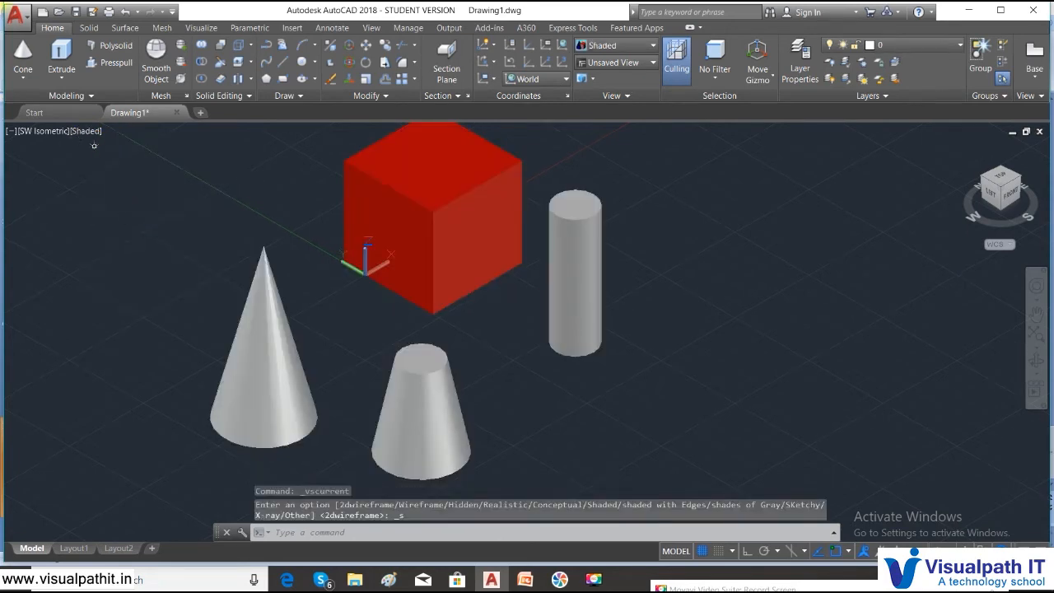
click(87, 131)
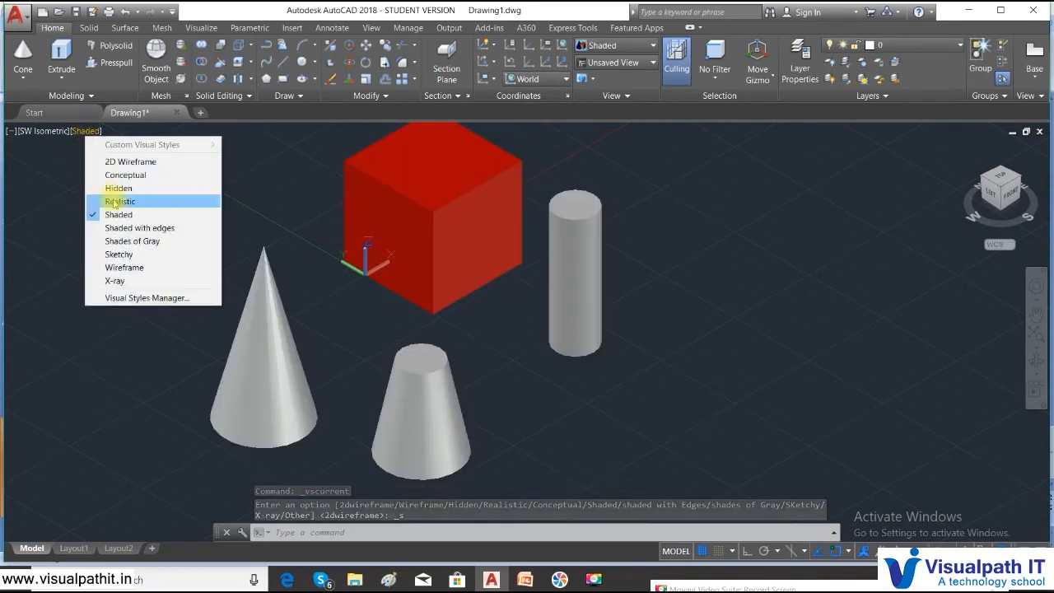
click(125, 161)
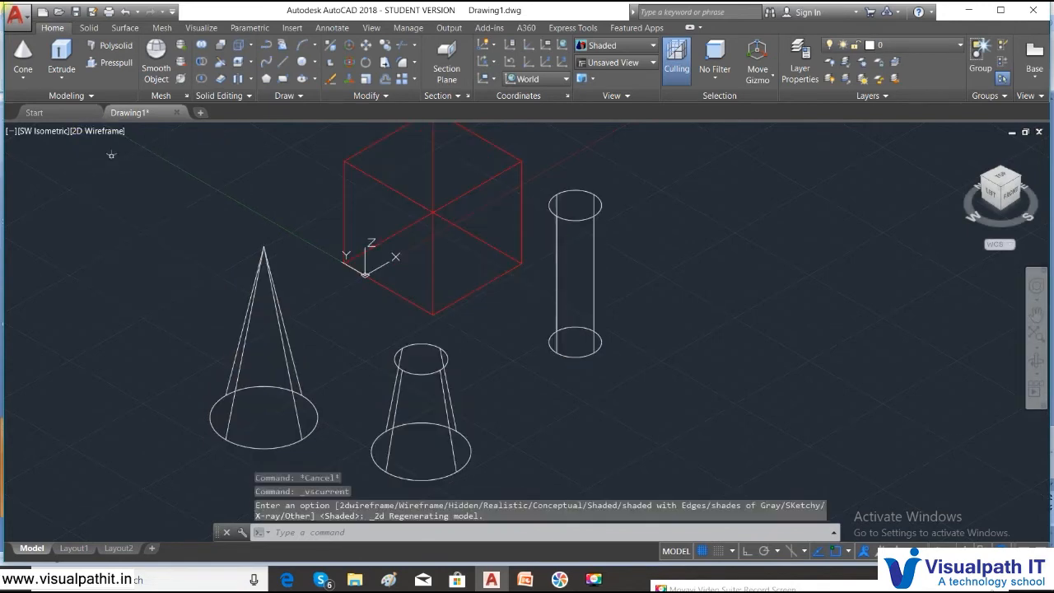
click(23, 74)
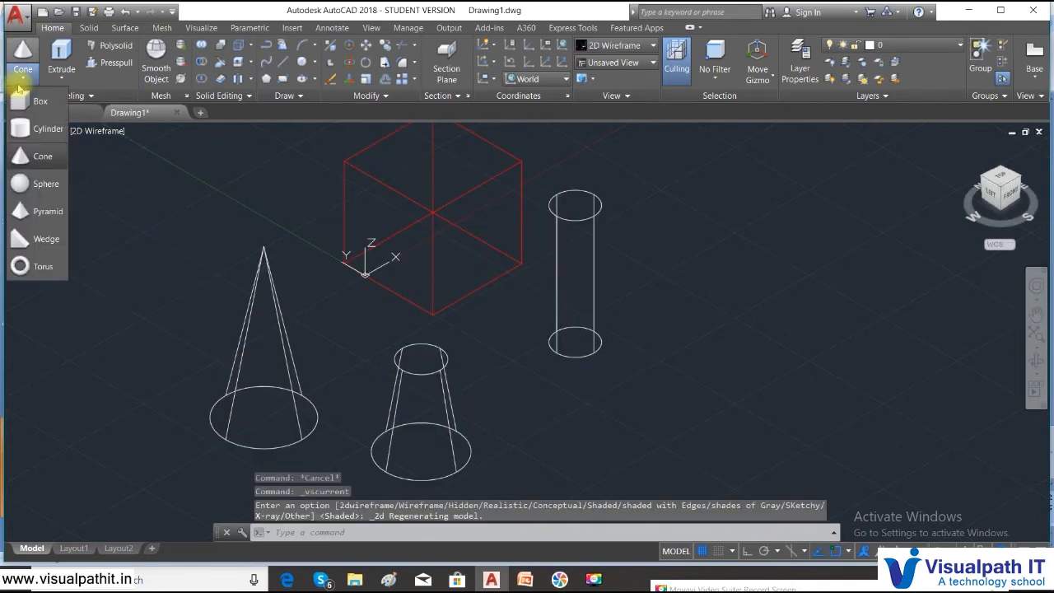
- Add a sphere to the right of the truncated cone
click(47, 183)
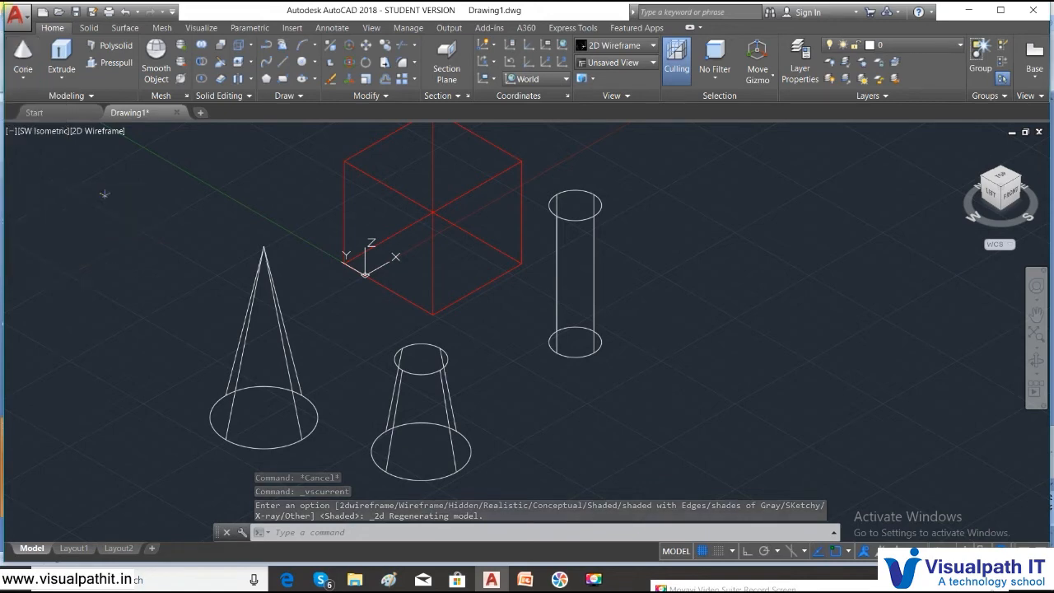
click(697, 402)
click(749, 404)
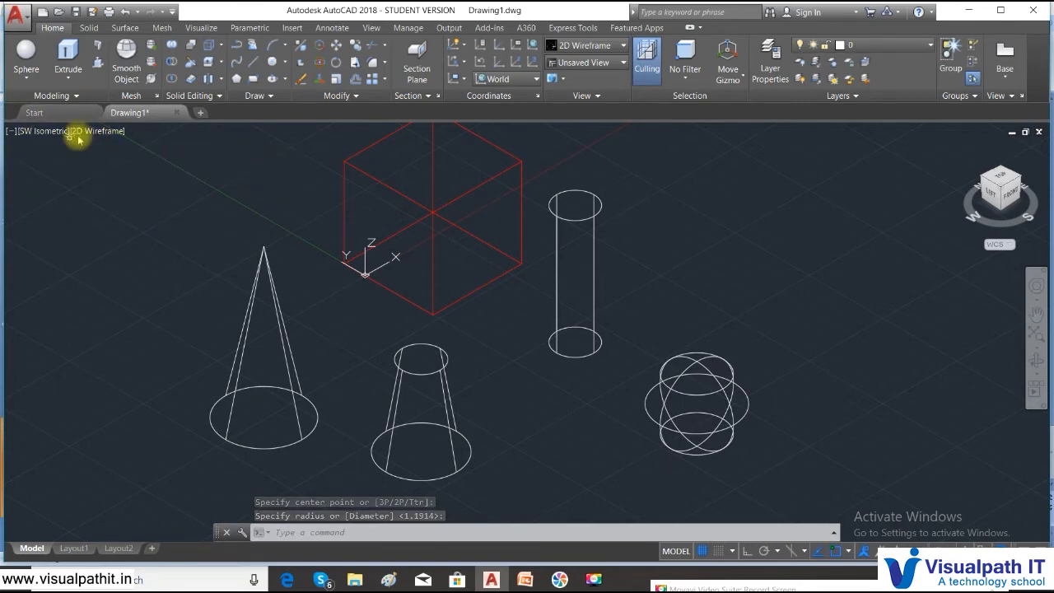
- Switch the viewport visual style from wireframe to Shaded
click(95, 134)
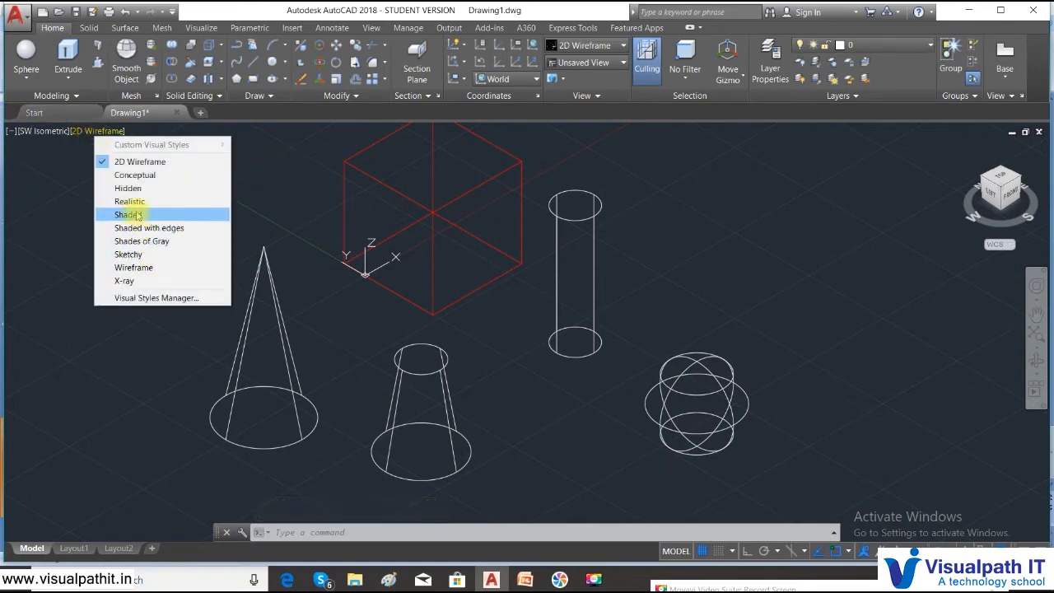
click(135, 213)
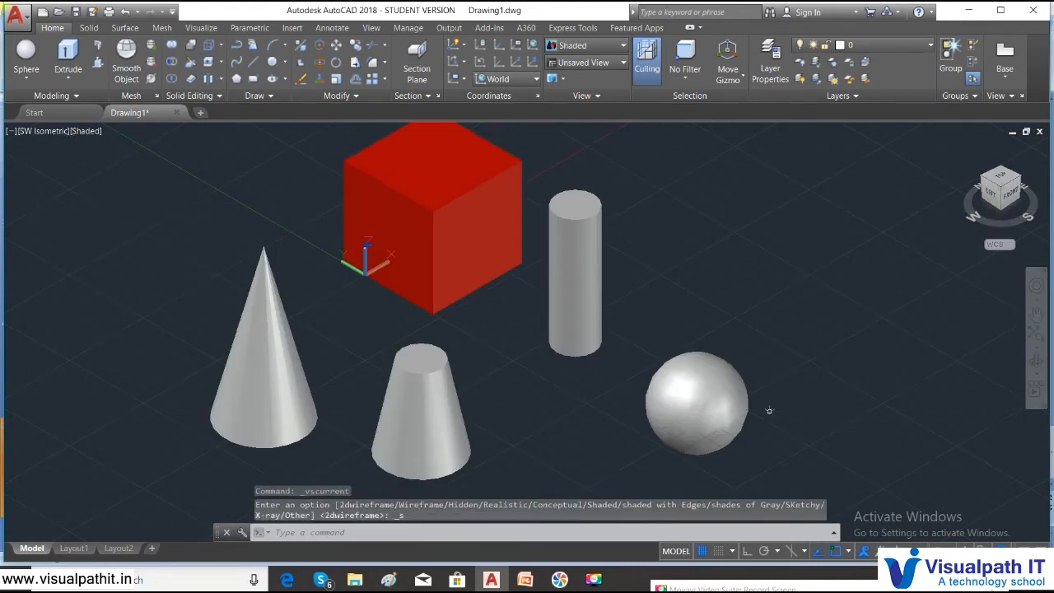
click(27, 80)
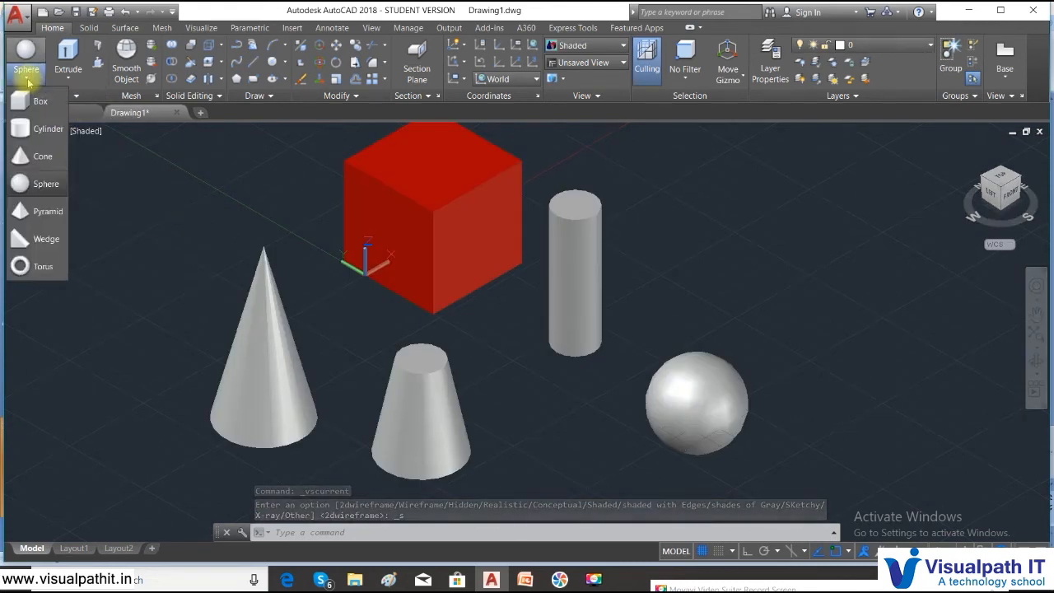
- Add a pointed square pyramid at the lower left
click(34, 213)
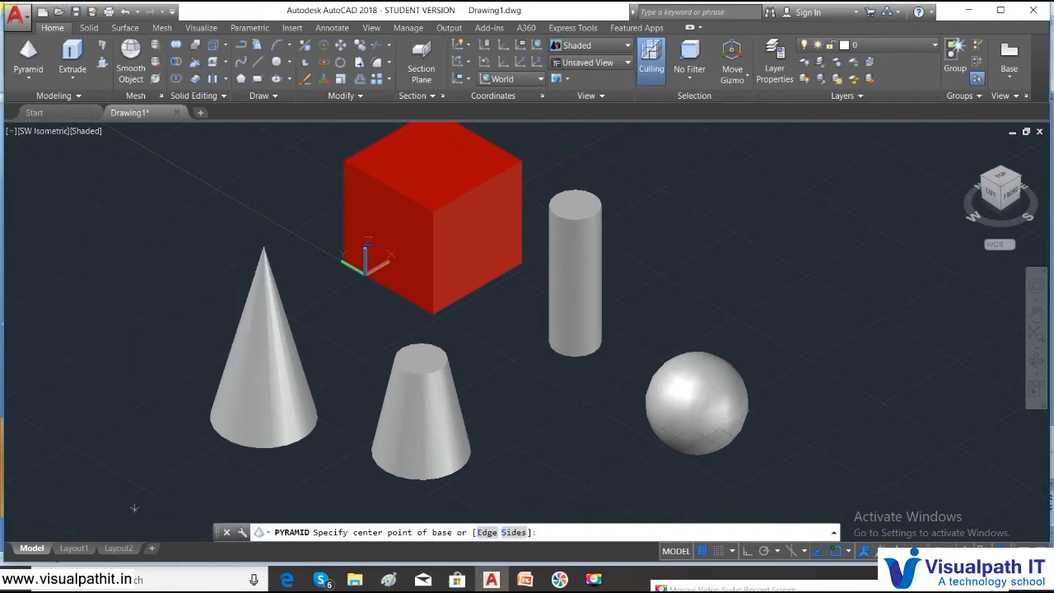
click(100, 452)
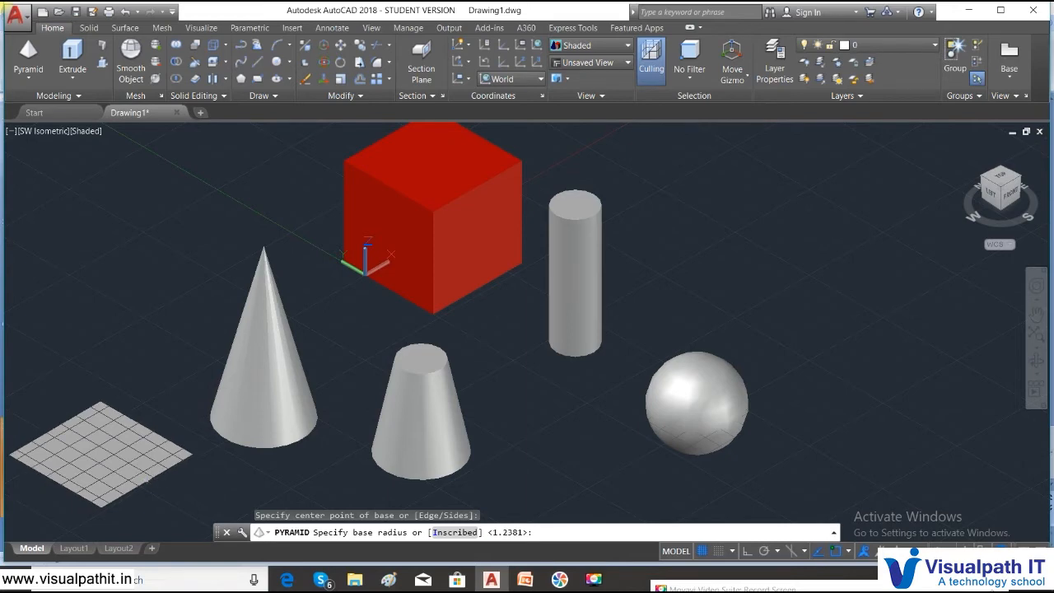
key(Return)
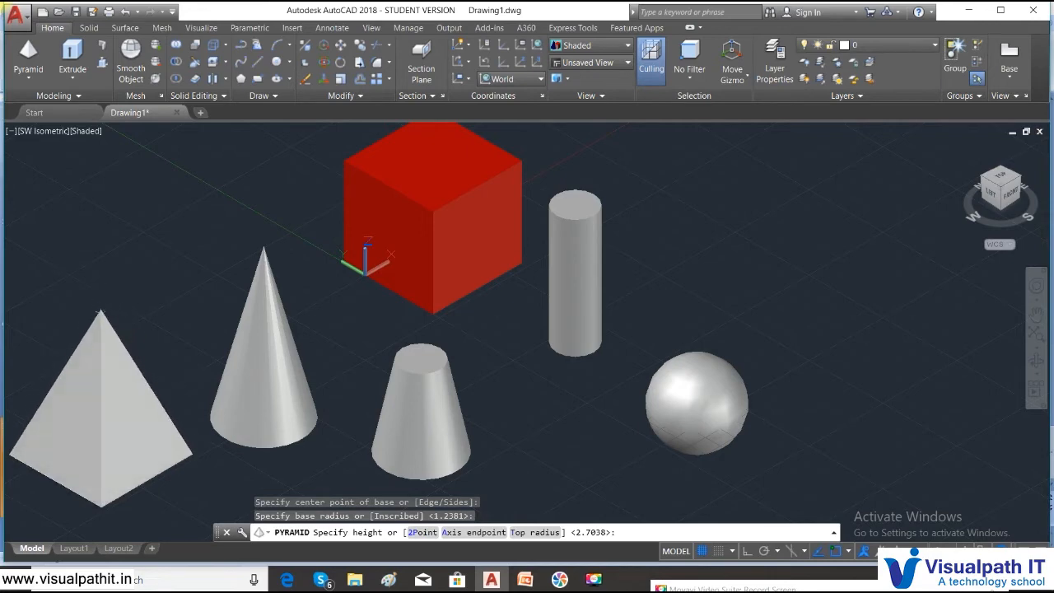
click(106, 351)
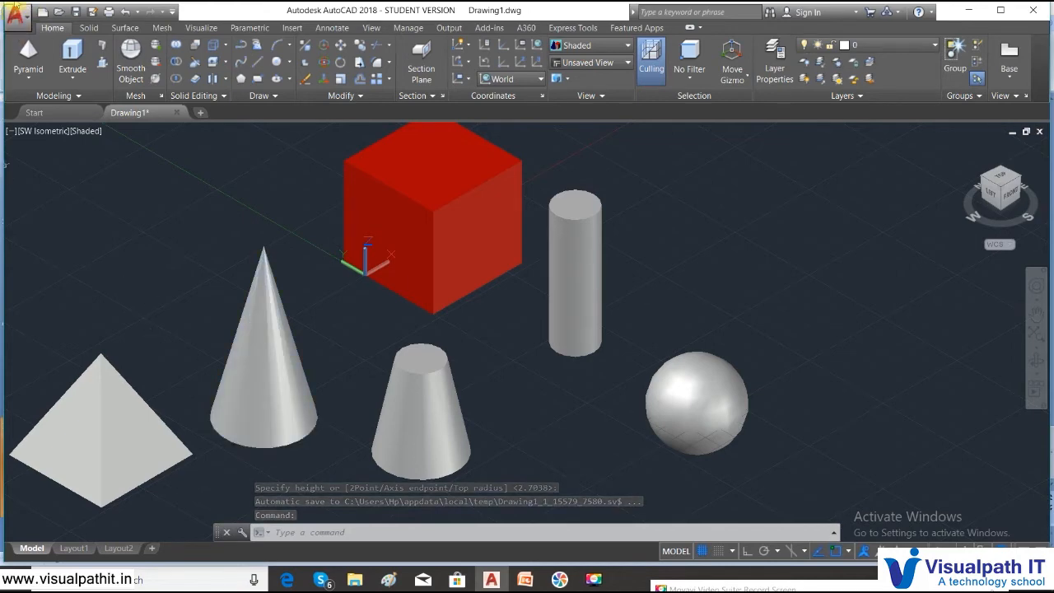
- Add a flat-topped truncated pyramid right of the sphere using the Top radius option
click(25, 73)
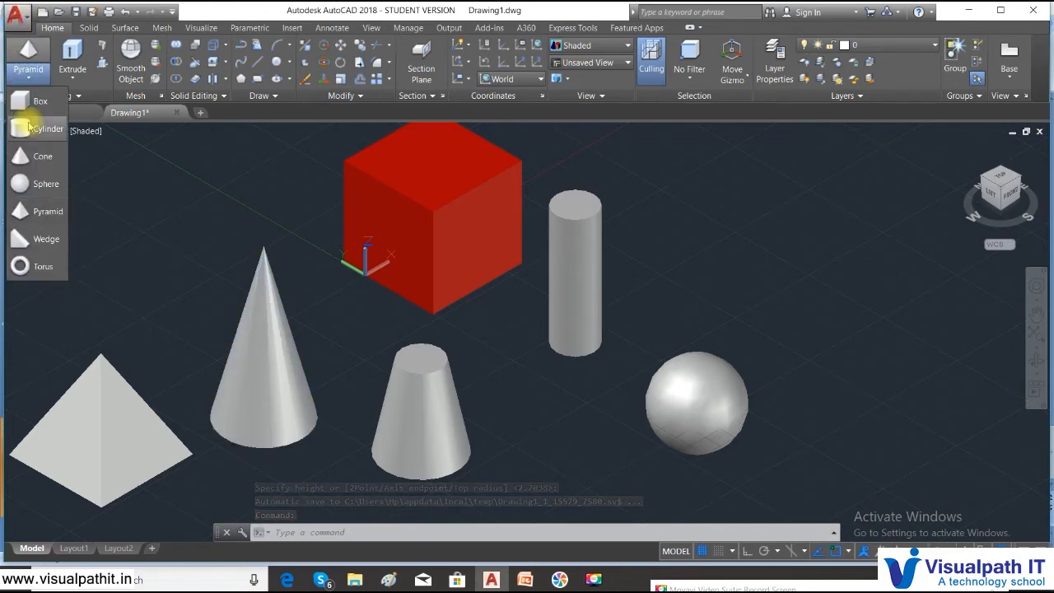
click(46, 213)
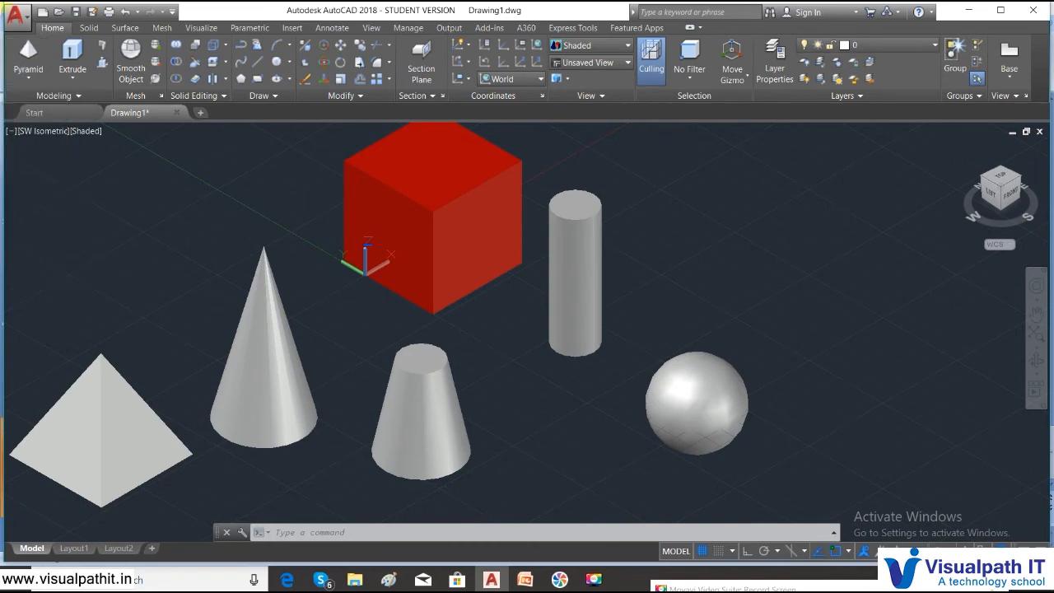
click(823, 359)
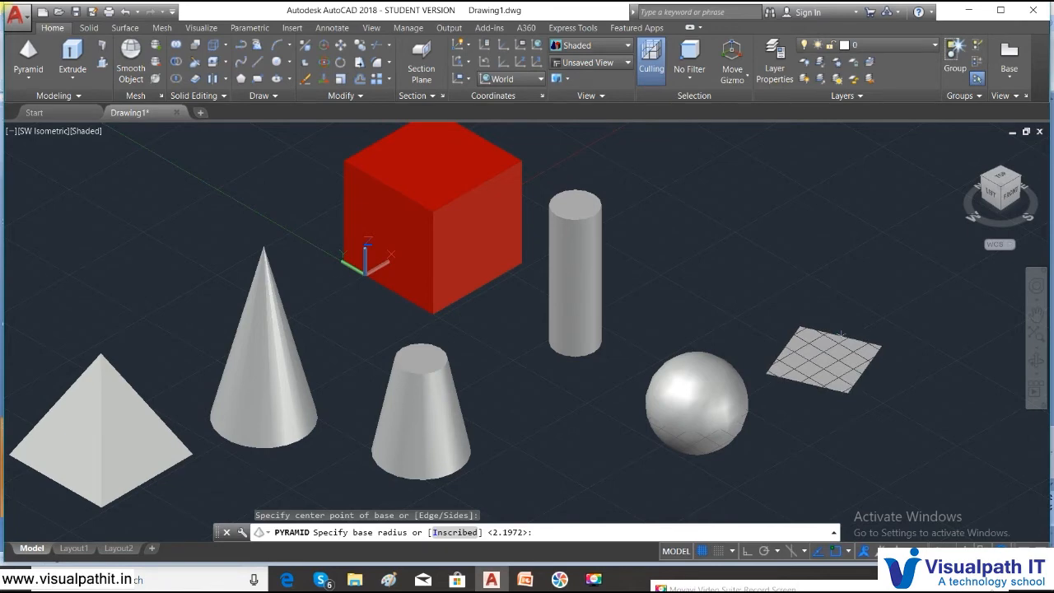
click(842, 334)
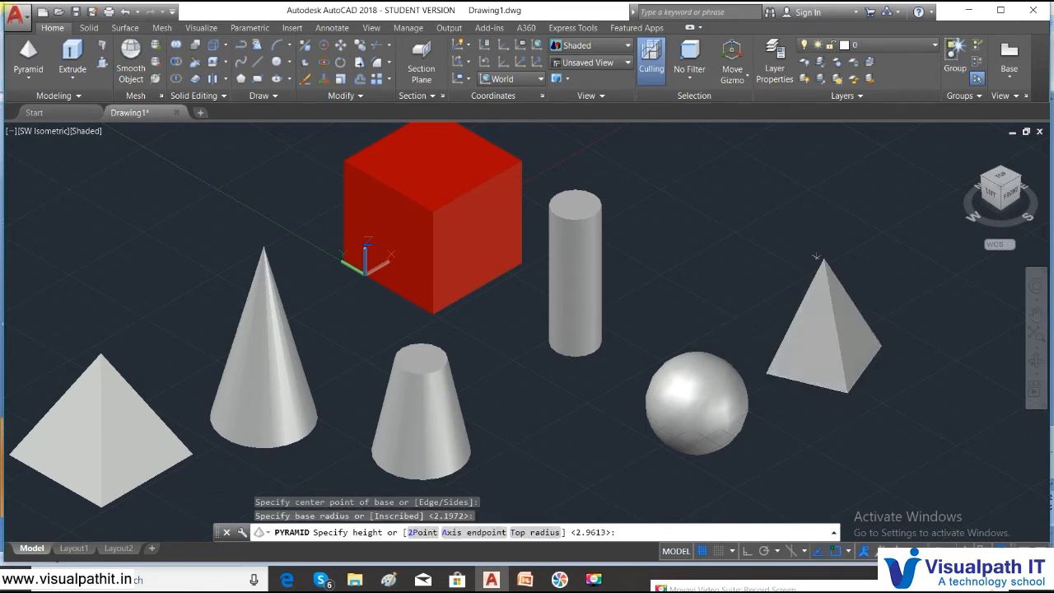
text(t)
key(Return)
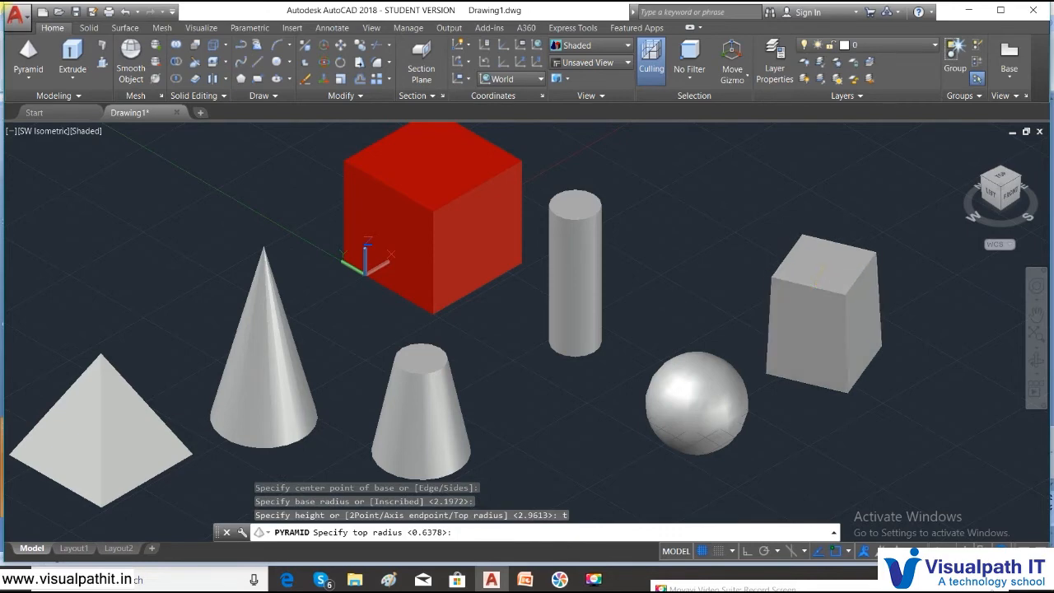
click(815, 272)
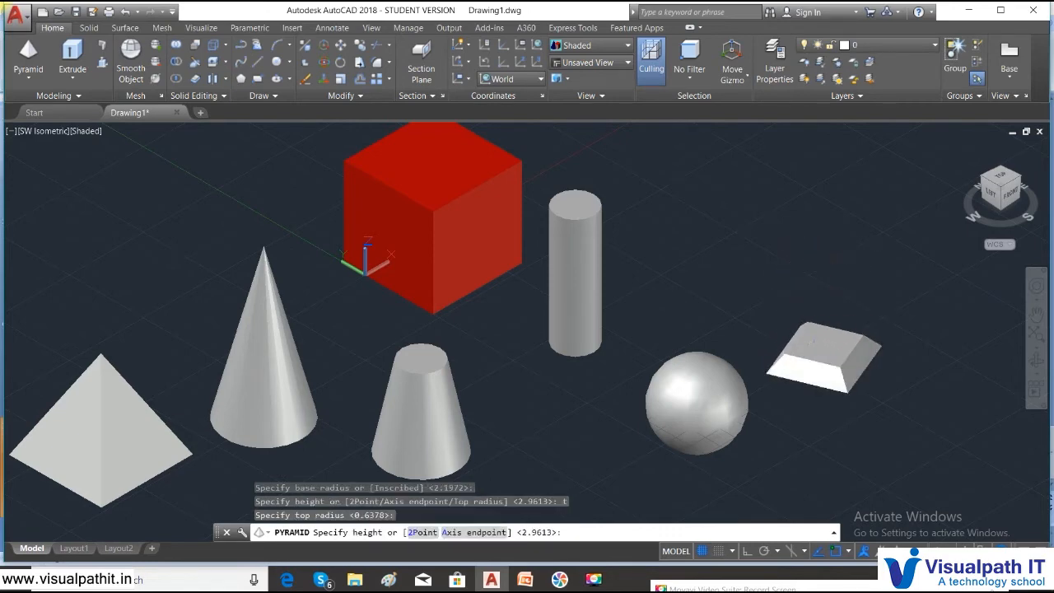
click(814, 341)
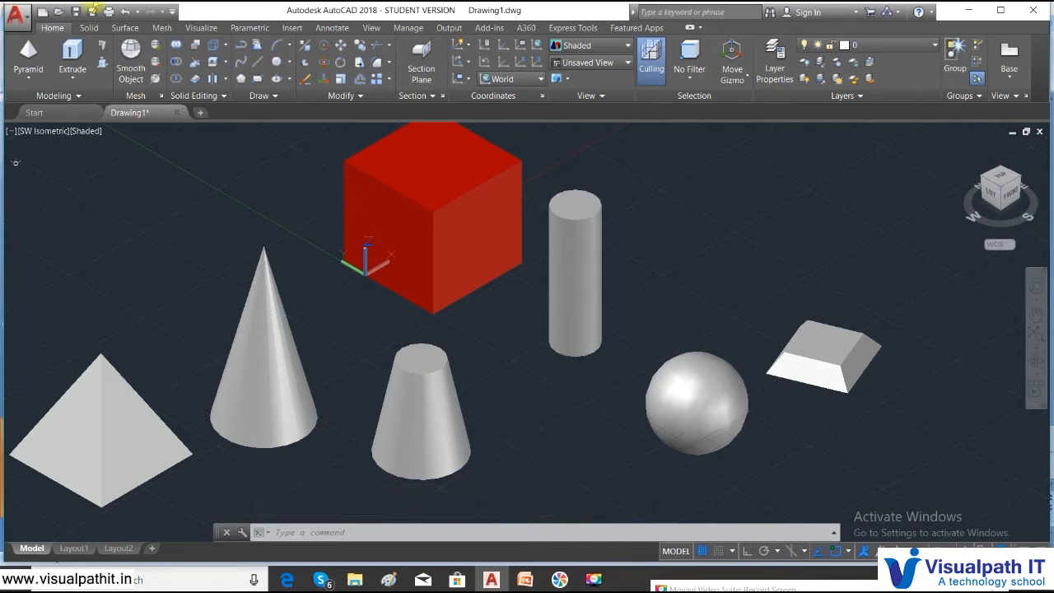
click(28, 77)
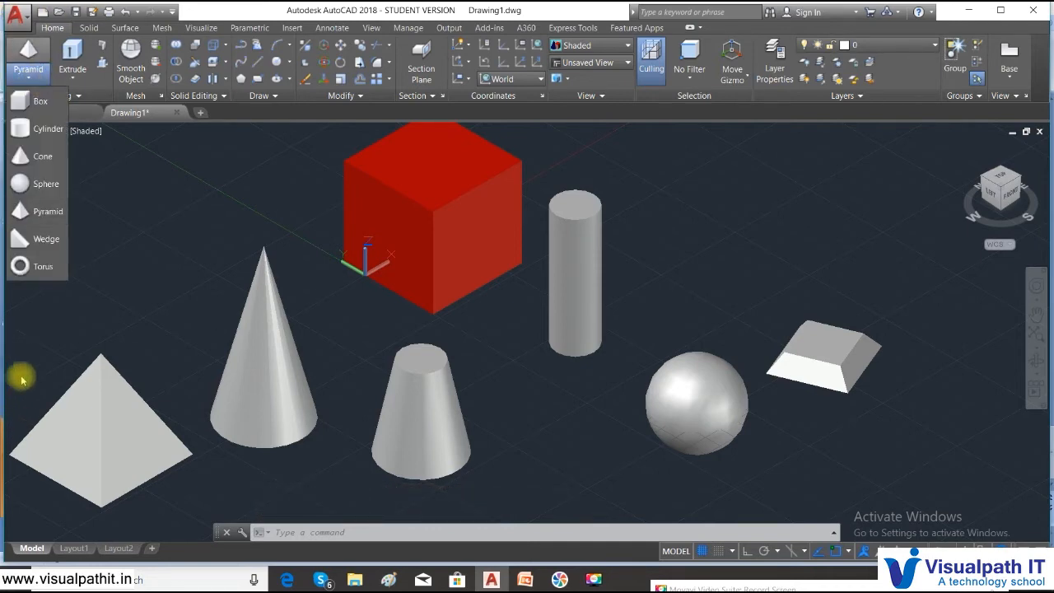
- Draw a wedge at the upper left above the pyramid, picking two base corners and height
click(44, 244)
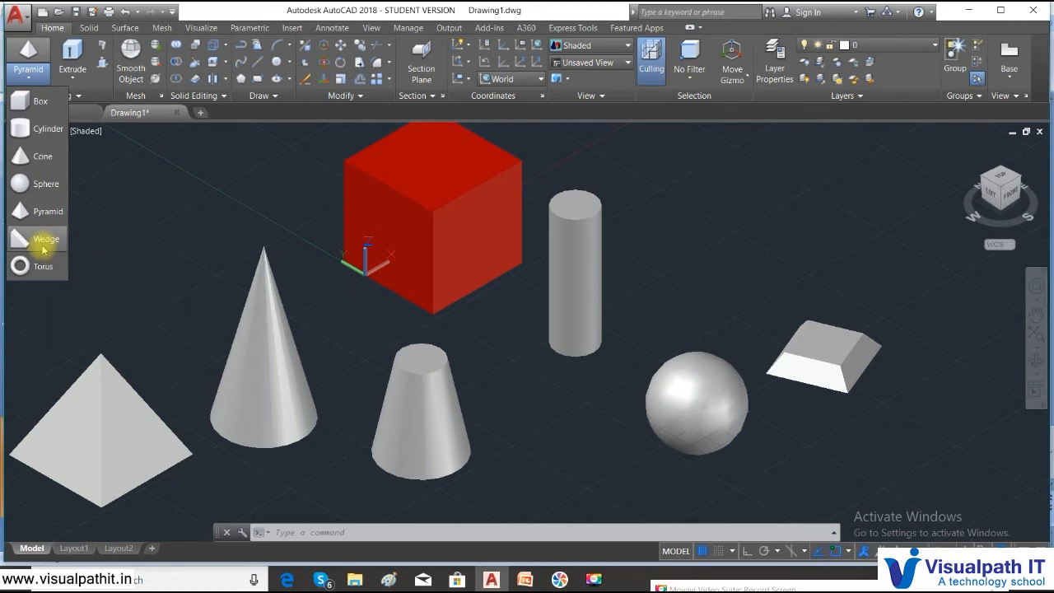
click(129, 267)
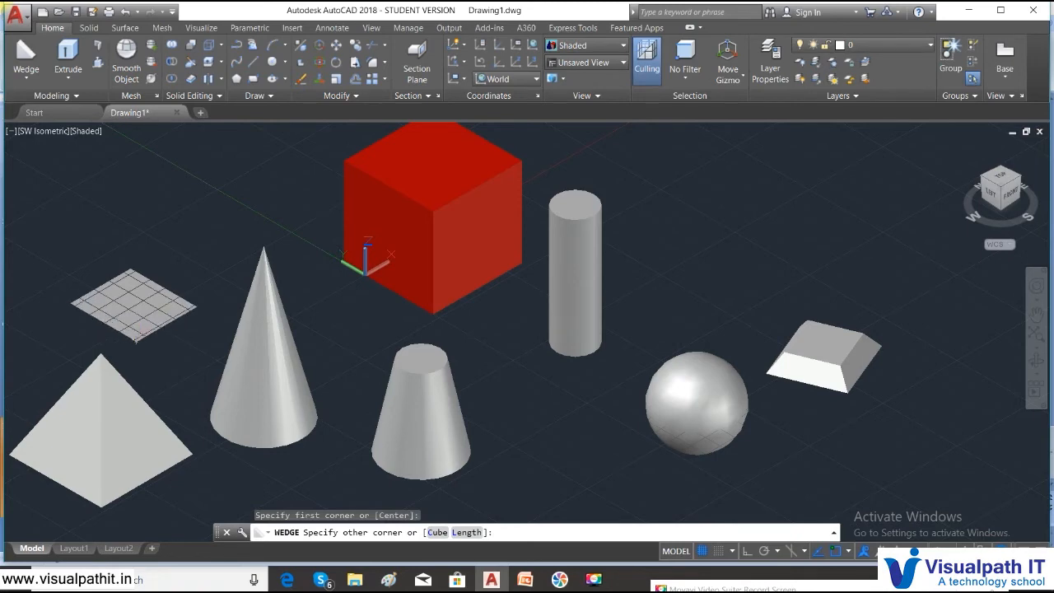
click(136, 341)
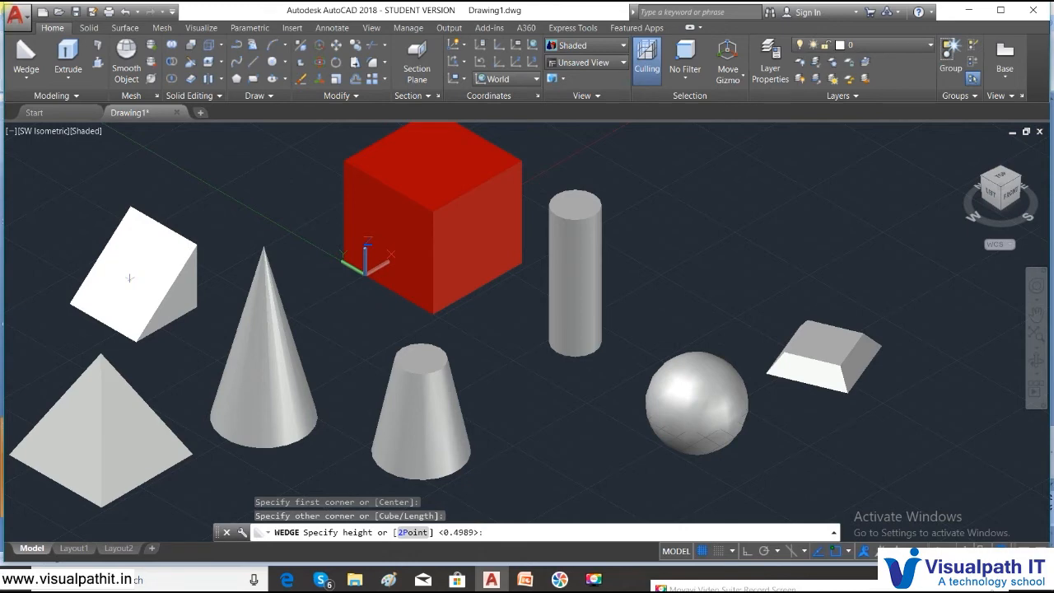
click(129, 278)
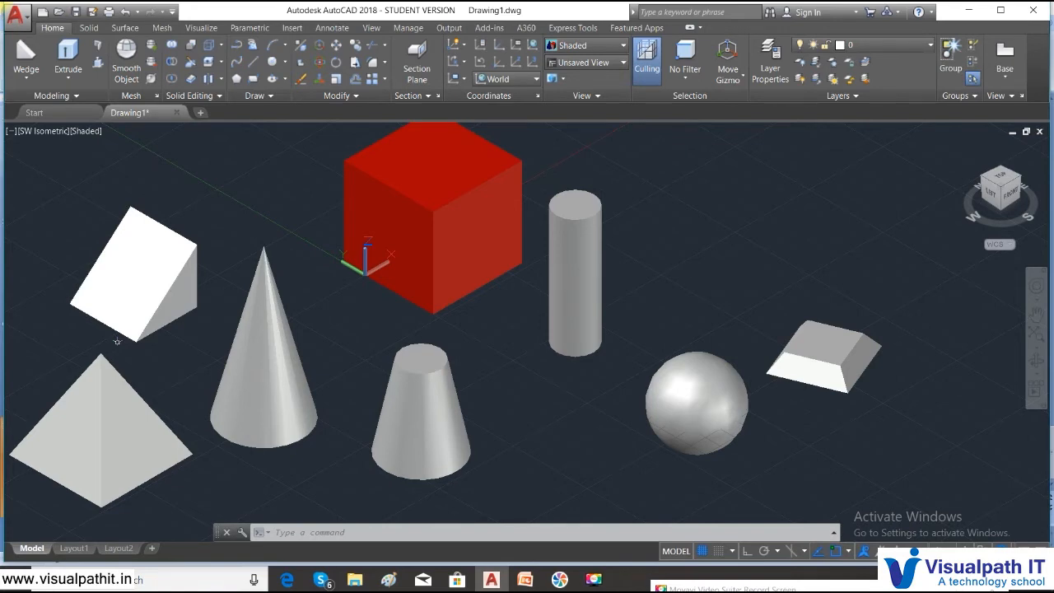
- Add a thin torus between the truncated cone and sphere, then show PowerPoint slide 4
click(19, 80)
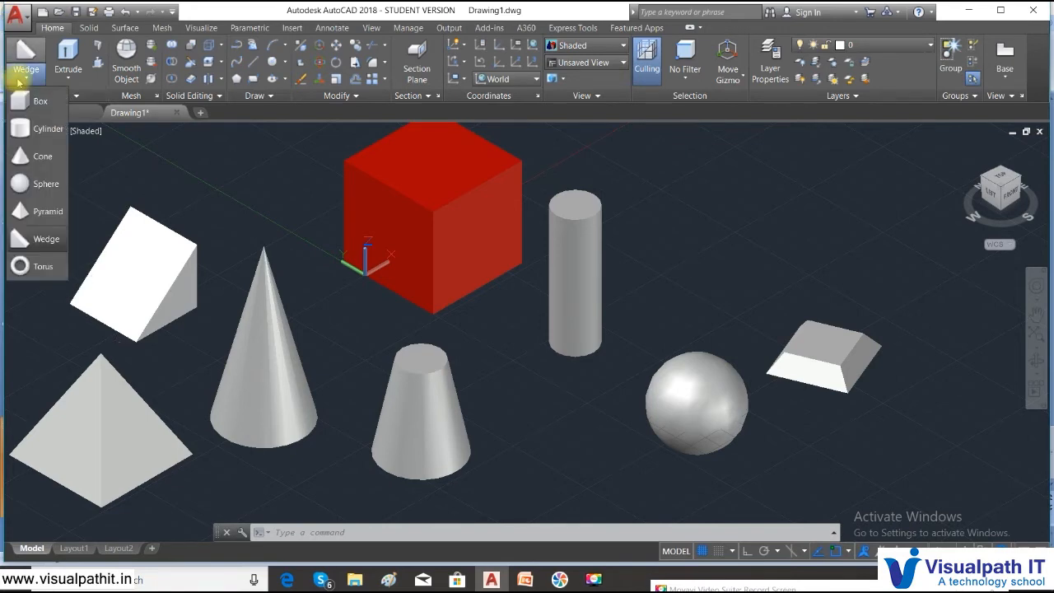
click(20, 265)
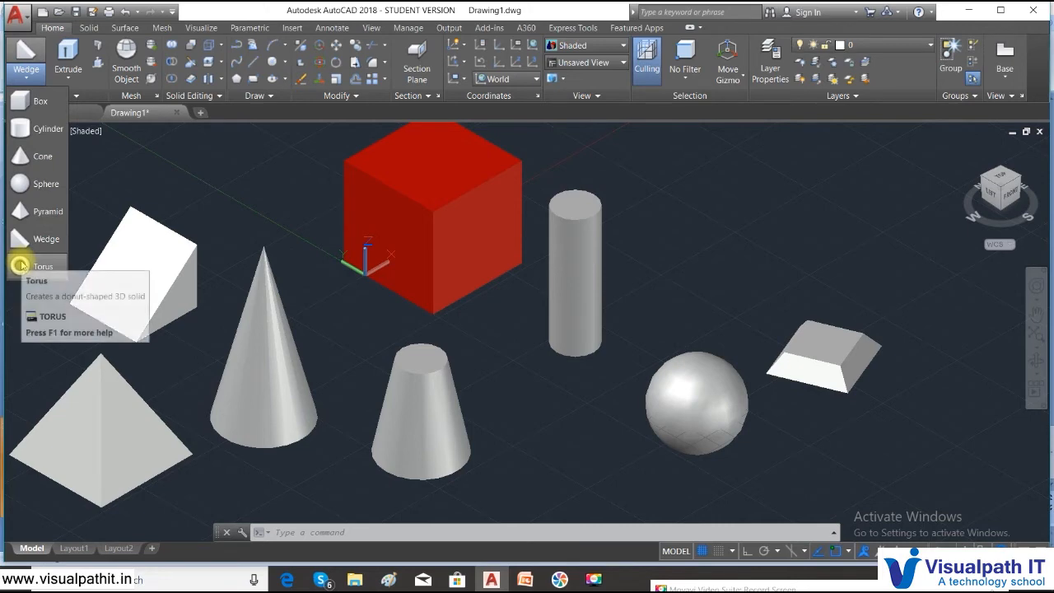
click(20, 265)
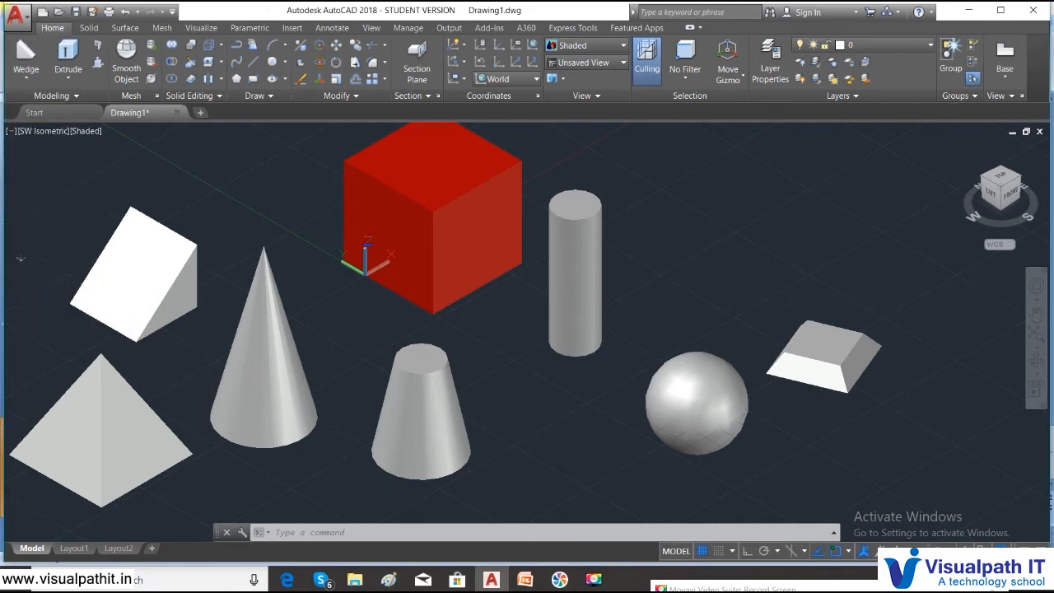
click(580, 447)
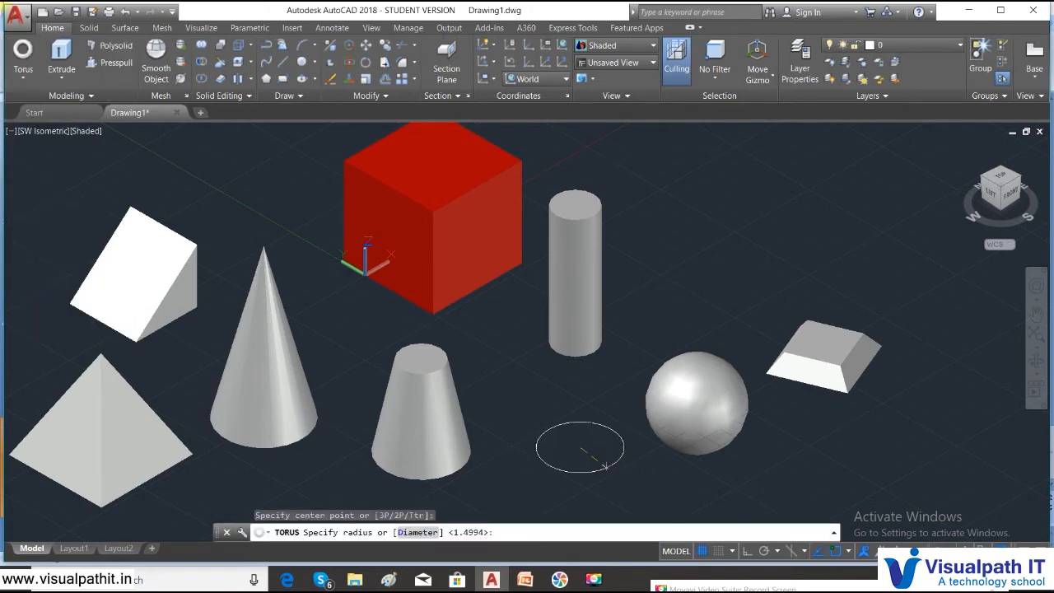
click(606, 466)
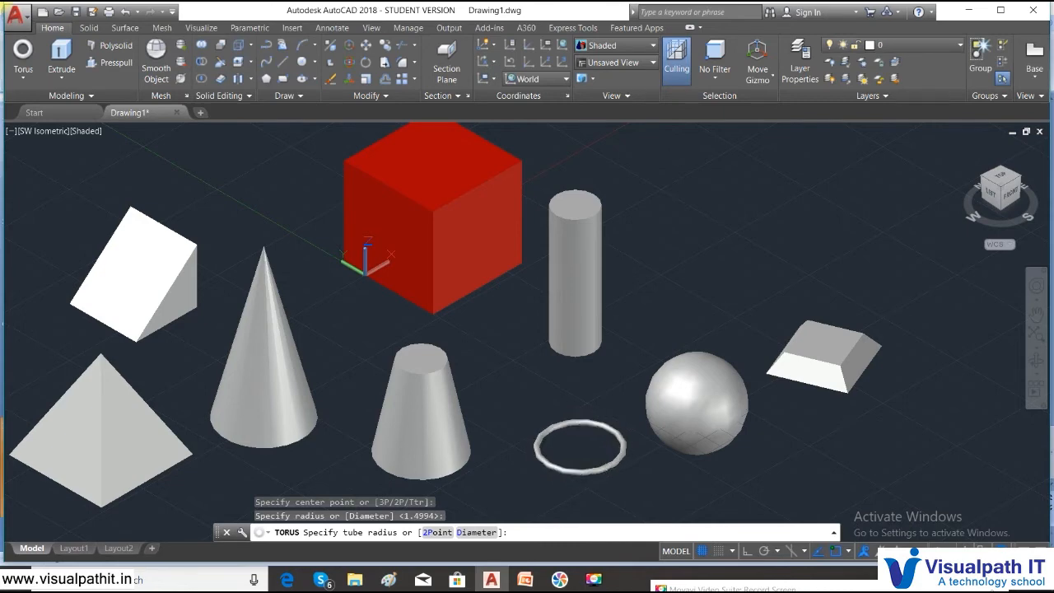
click(581, 518)
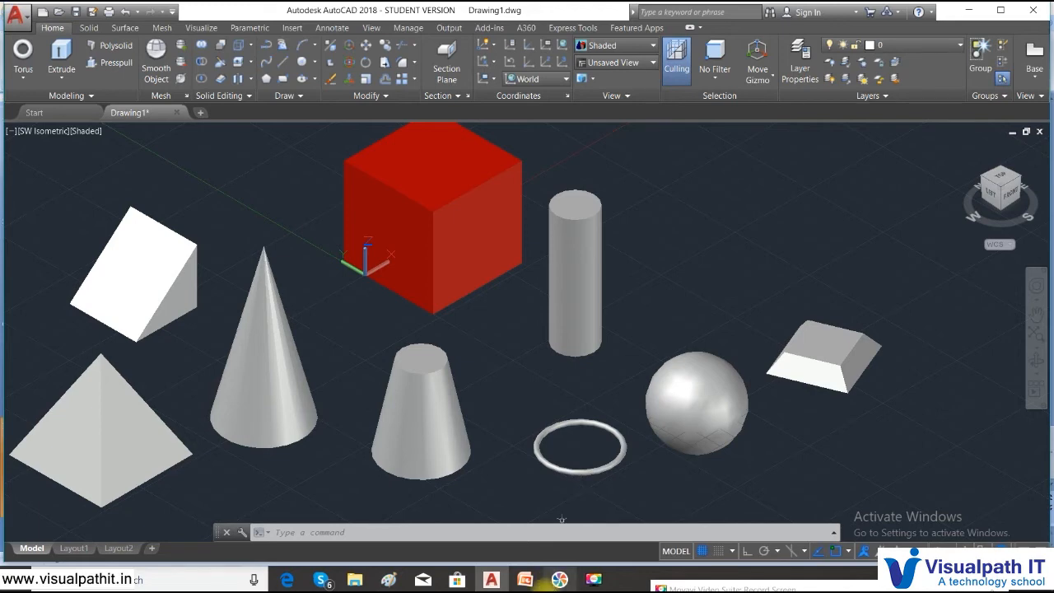
click(525, 579)
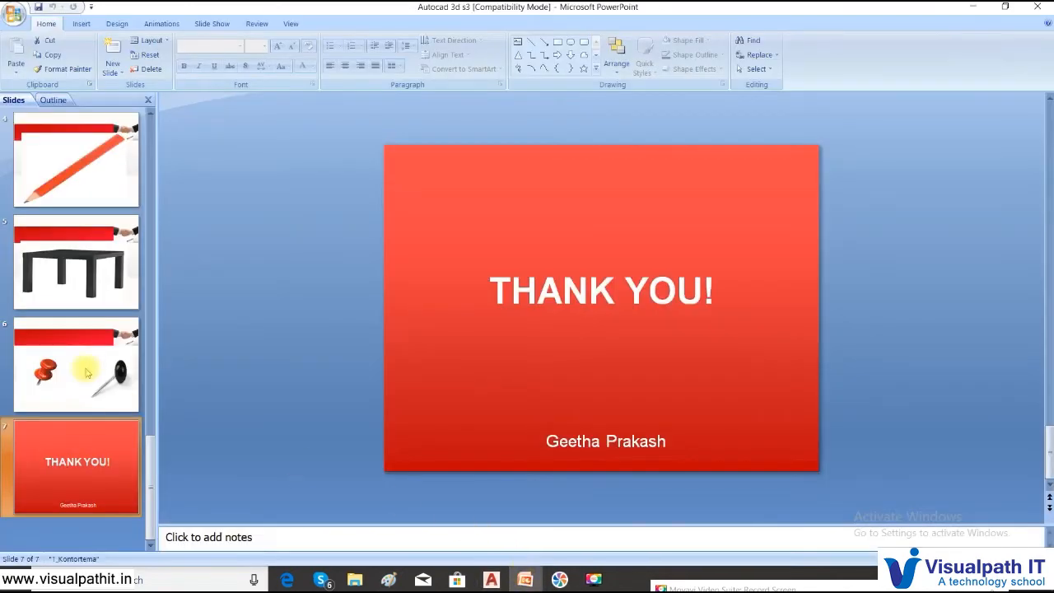
click(112, 183)
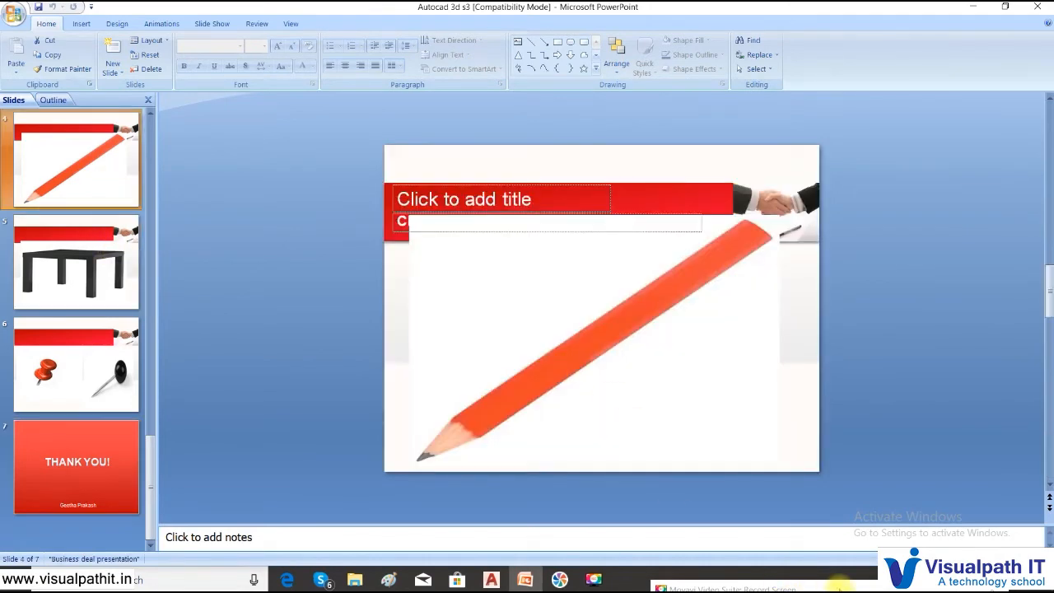
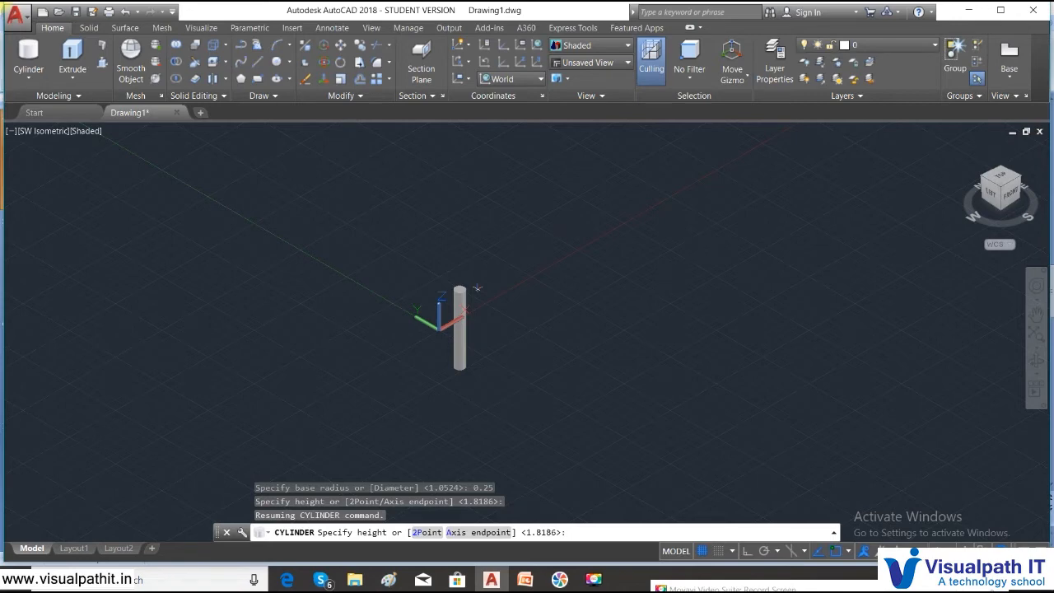
- Finish the cylinder at height 1, then stretch its top grip well upward
key(Return)
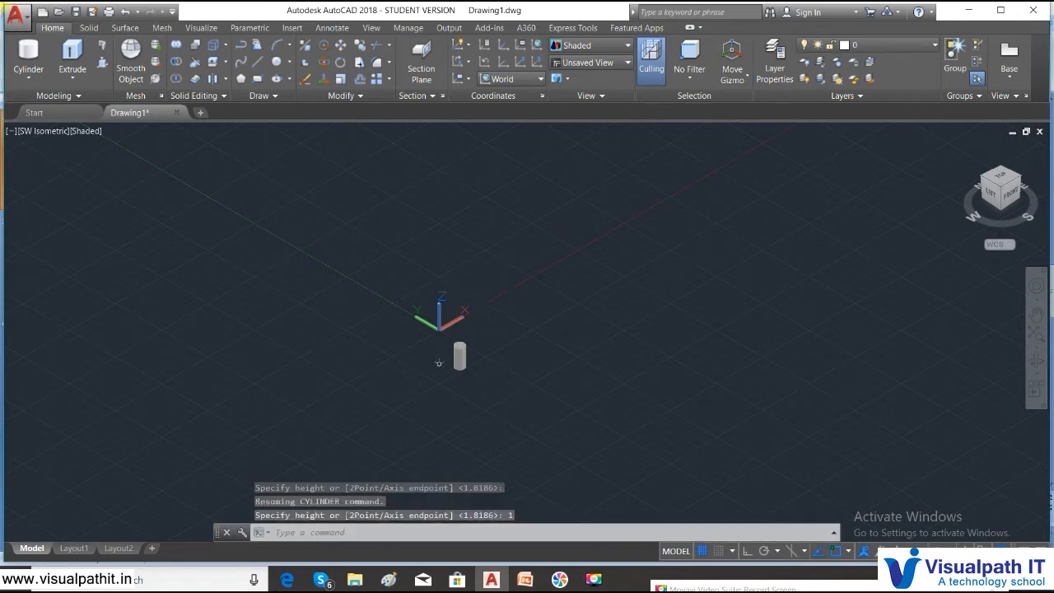
scroll(478, 350, up, 5)
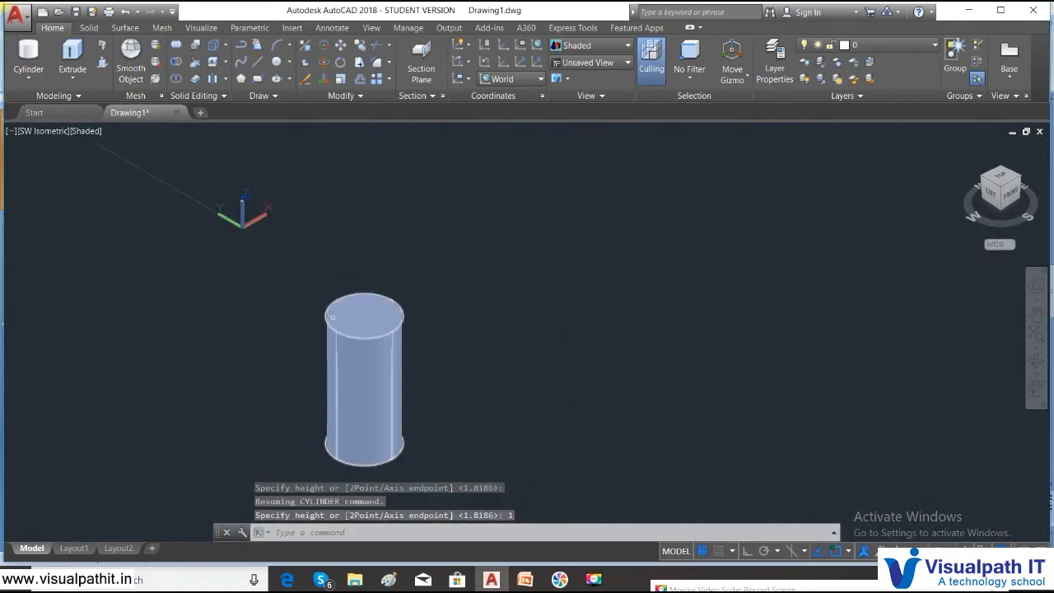
click(332, 317)
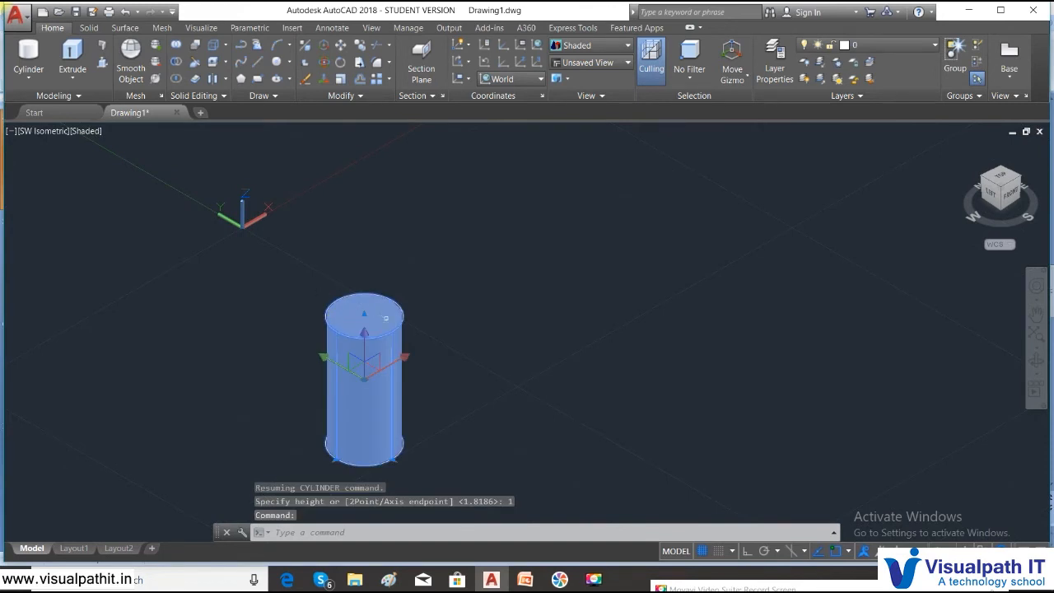
click(364, 315)
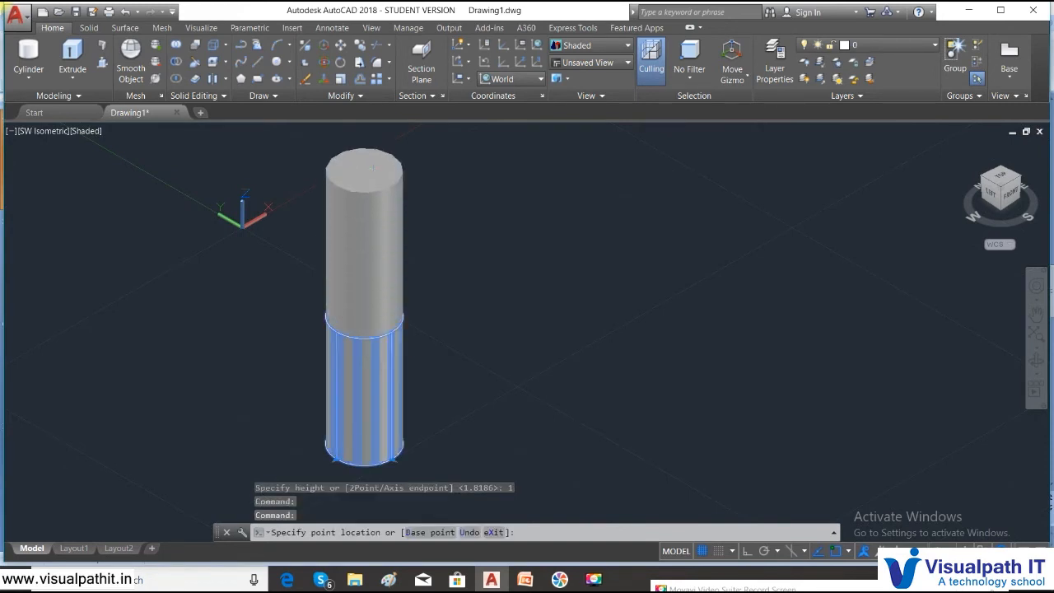
middle_drag(364, 182, 382, 346)
click(384, 219)
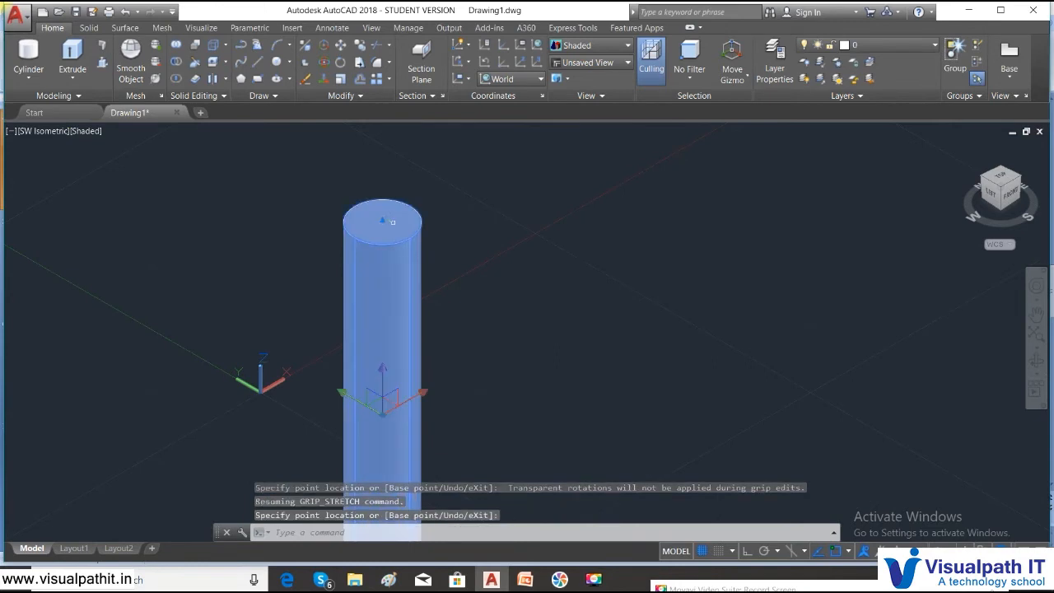
- Open the Properties palette for the stretched cylinder
scroll(438, 276, down, 4)
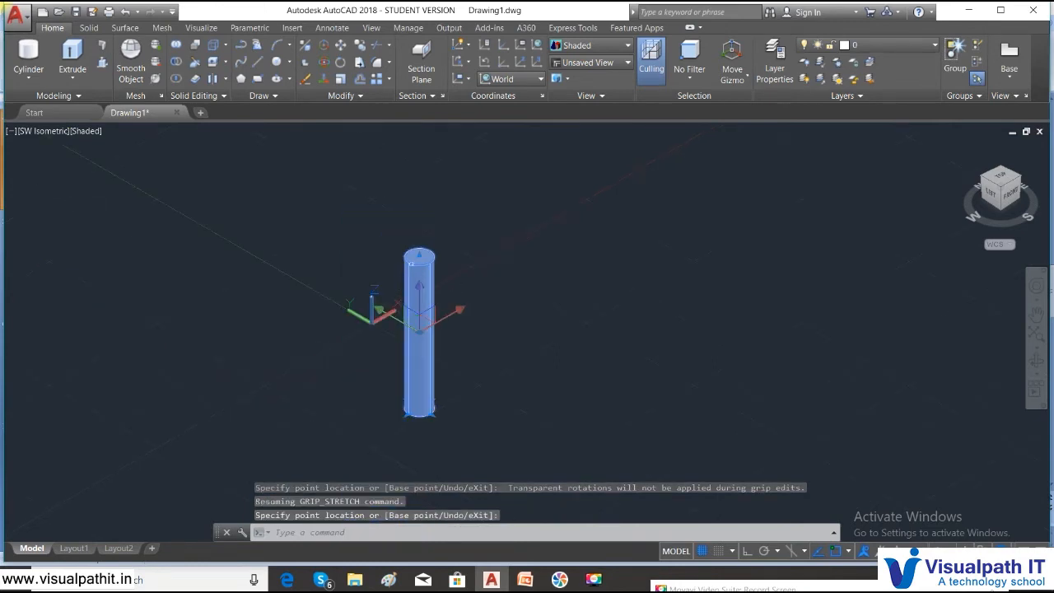
right_click(387, 358)
click(433, 543)
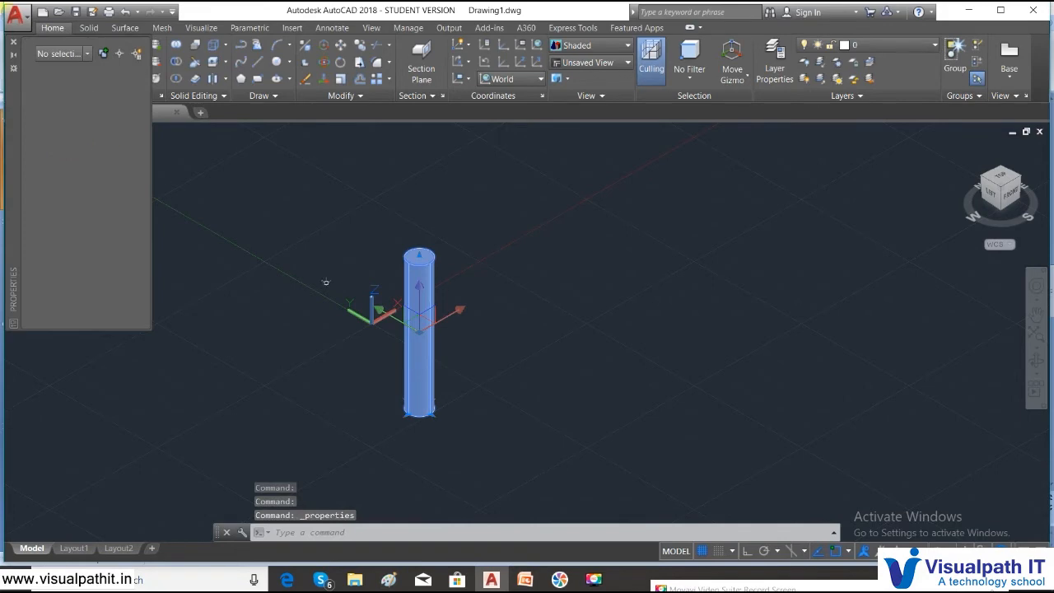
- Set the cylinder's height to 3 in Properties, keeping radius 0.25, and close the palette
key(Escape)
key(Escape)
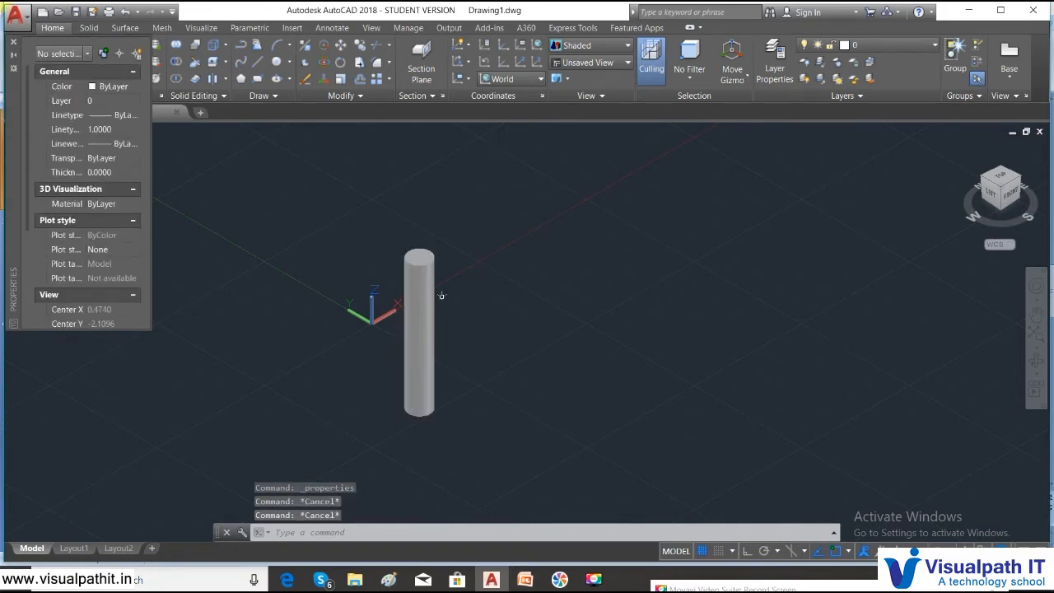
click(426, 296)
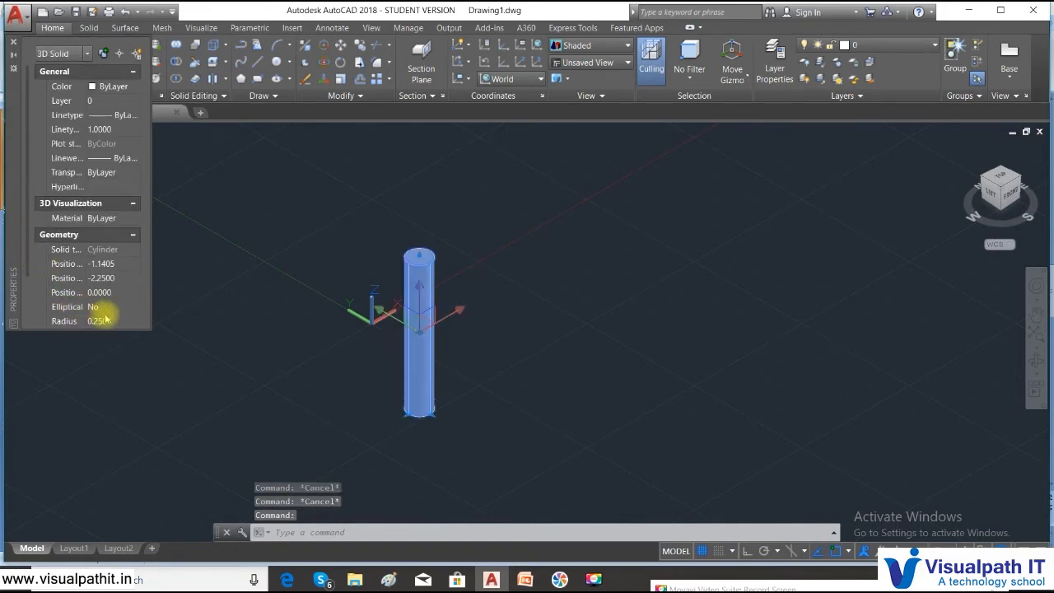
click(116, 321)
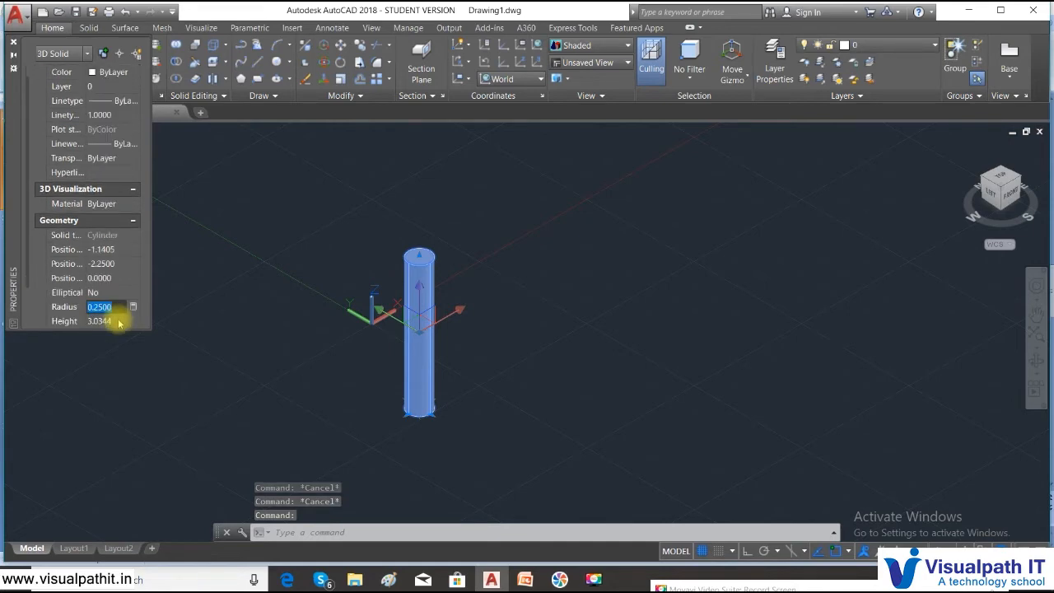
click(117, 321)
text(3)
key(Return)
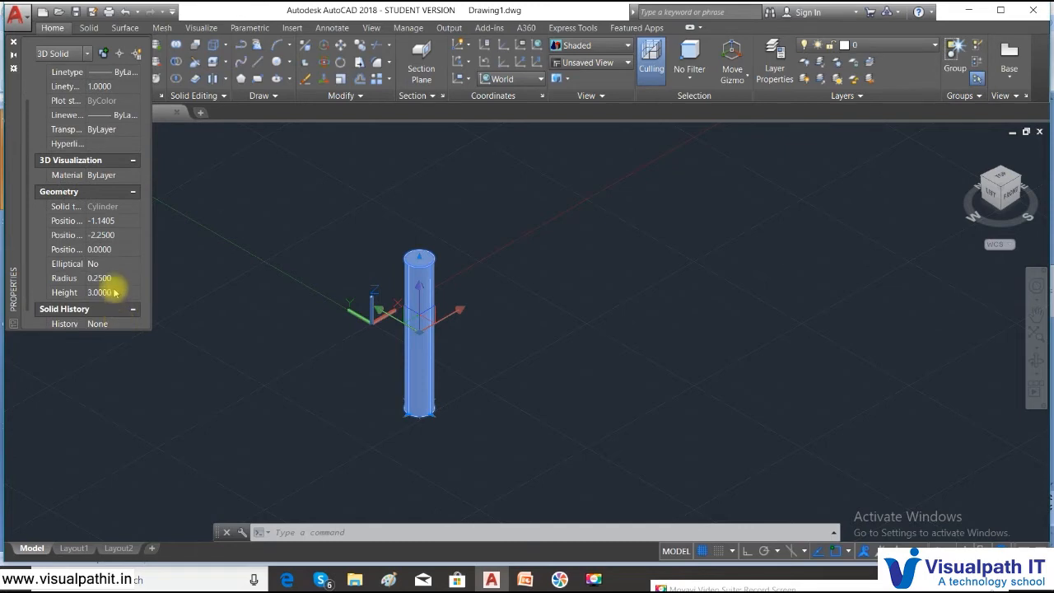
click(13, 43)
key(Escape)
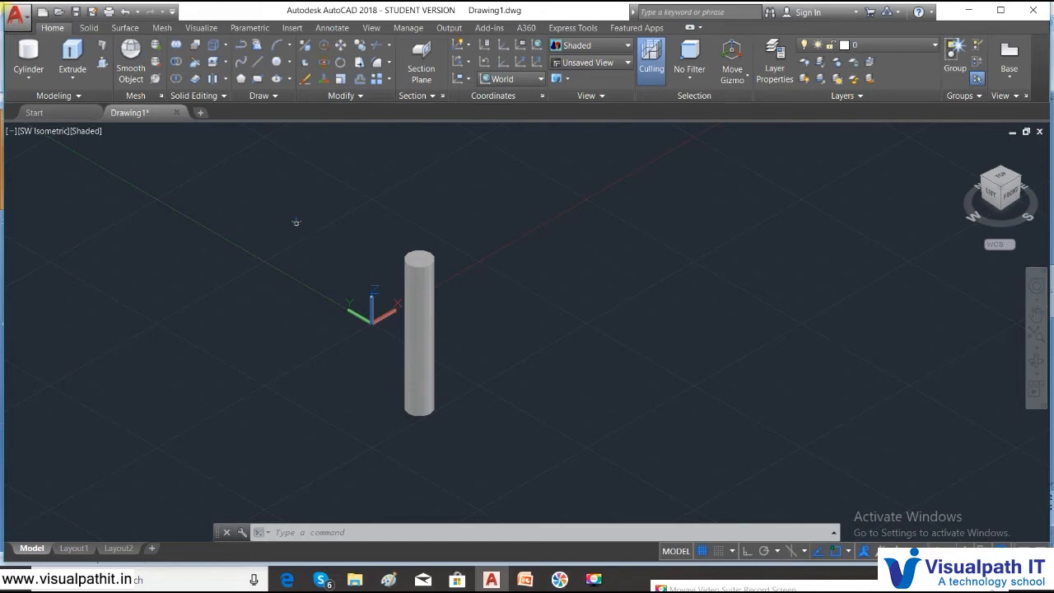
scroll(296, 222, down, 2)
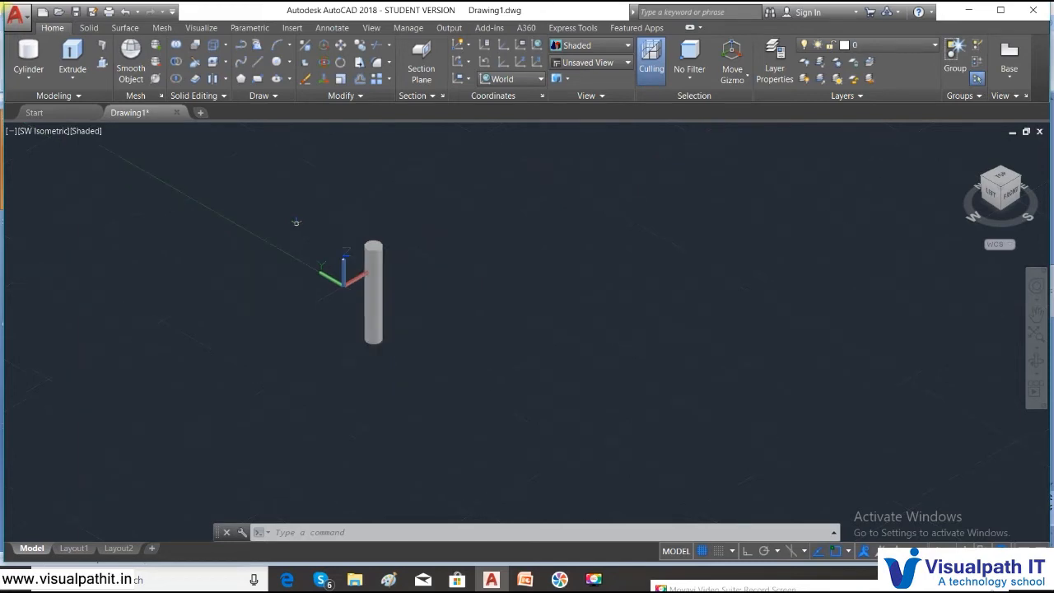
scroll(295, 223, up, 2)
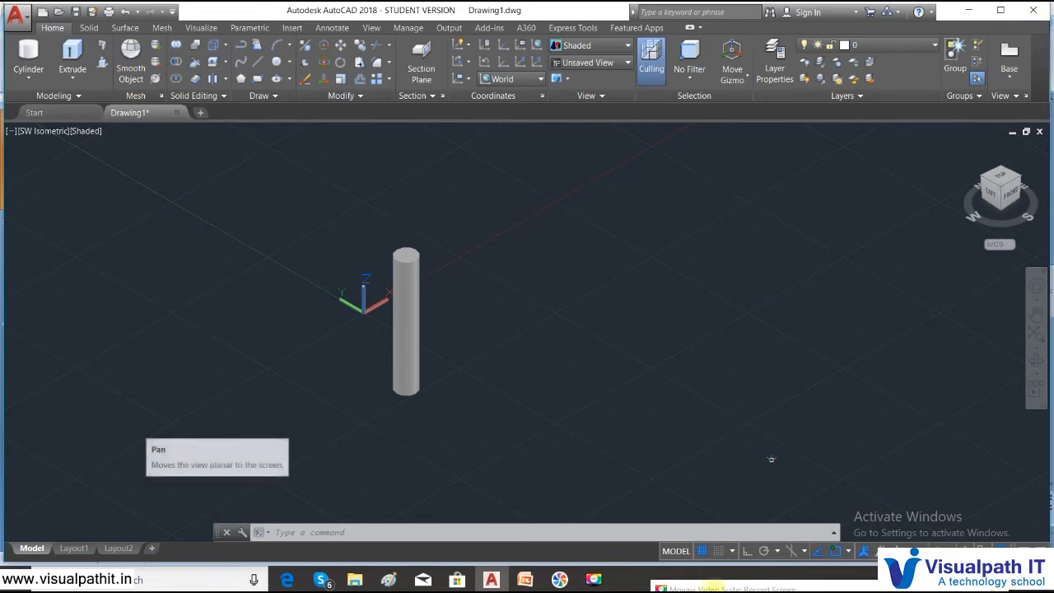
click(525, 579)
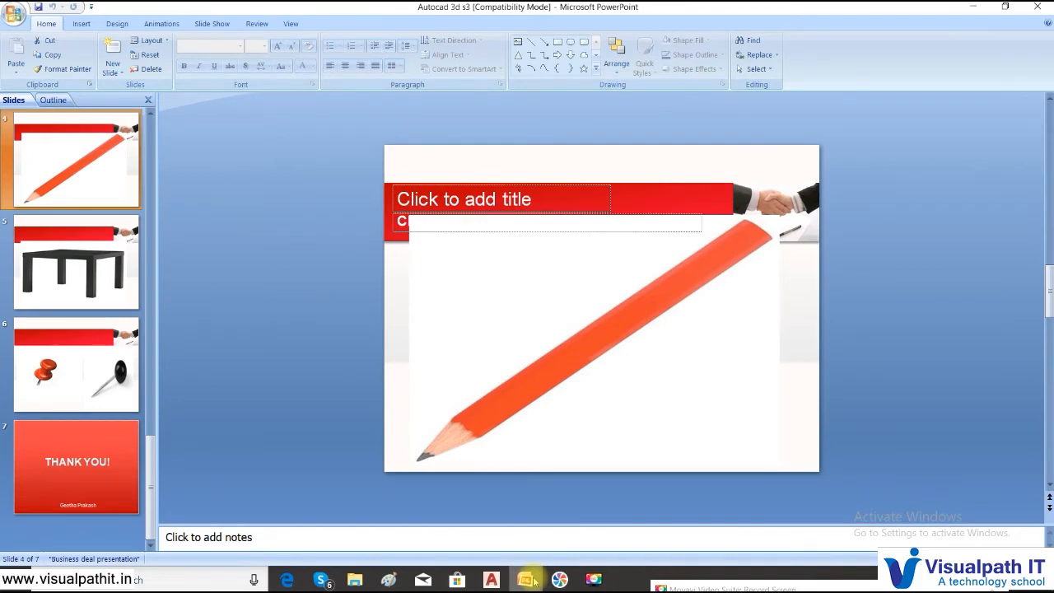
click(491, 579)
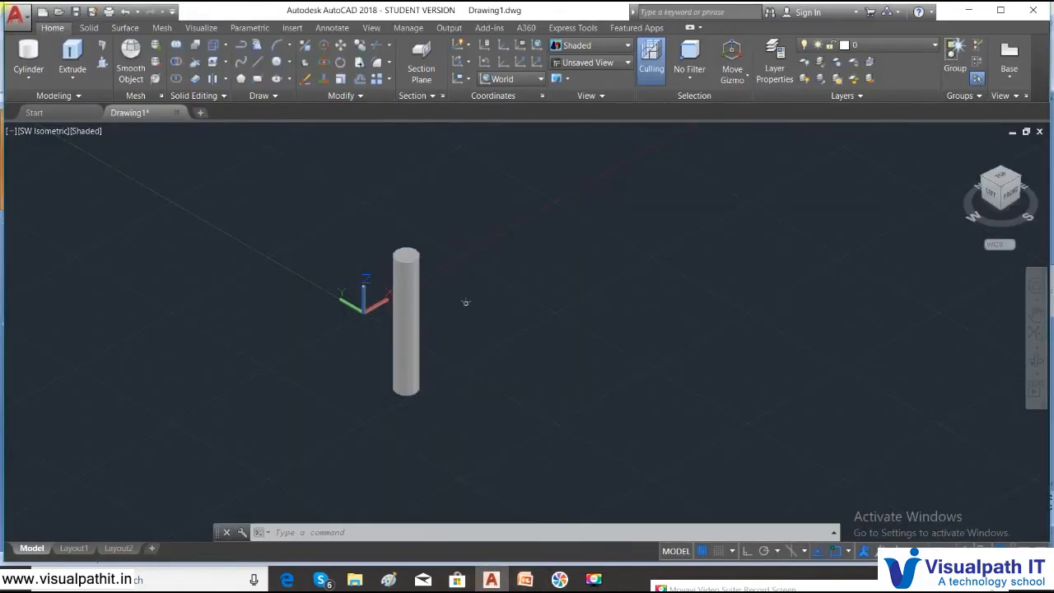
- Give the cylinder index colour 20 (orange) through Properties and Select Color
click(411, 269)
right_click(408, 264)
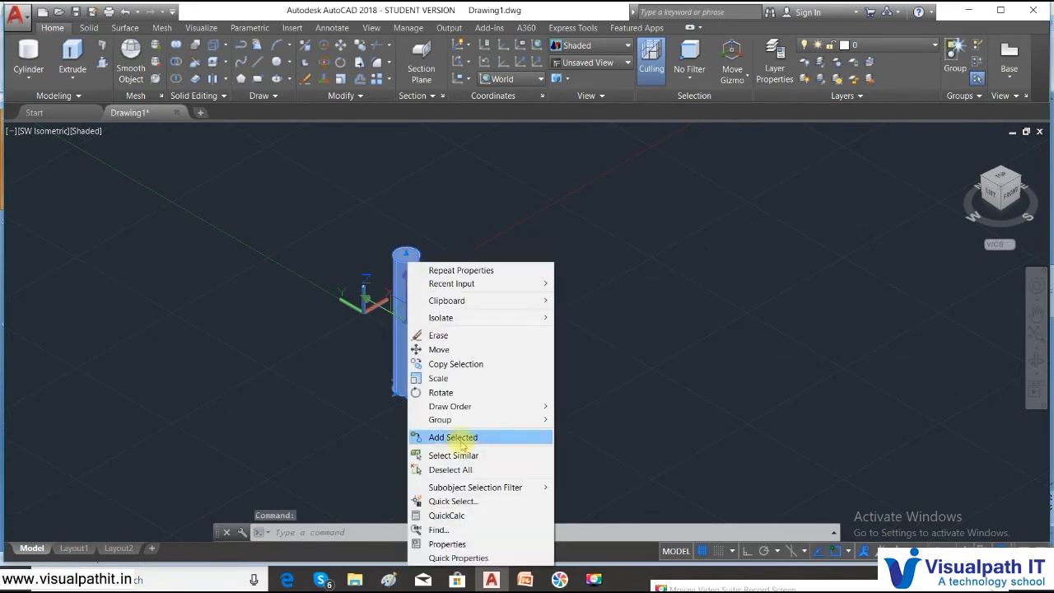
click(447, 543)
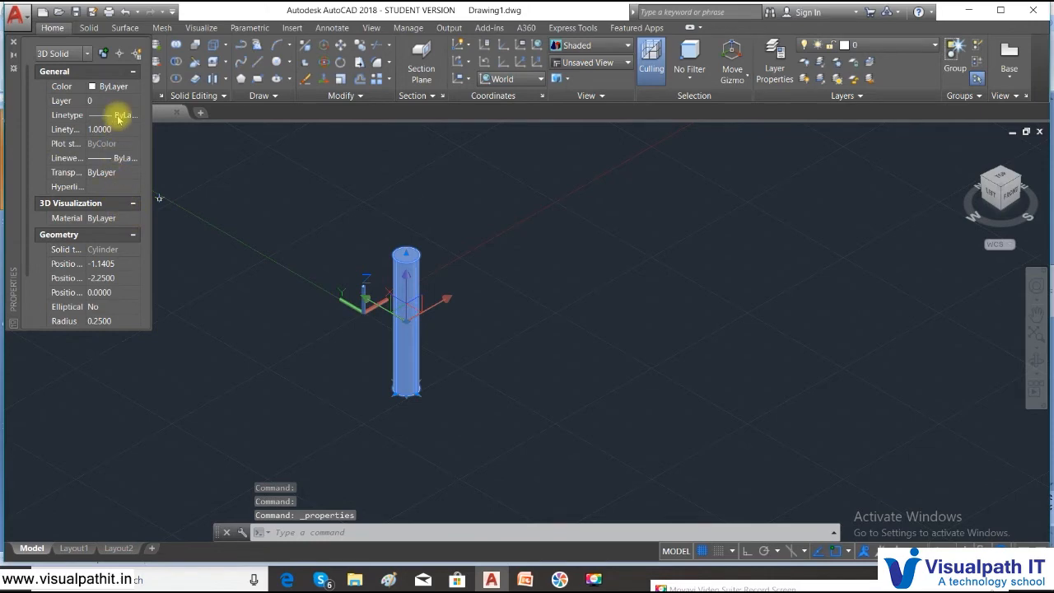
click(132, 87)
click(134, 86)
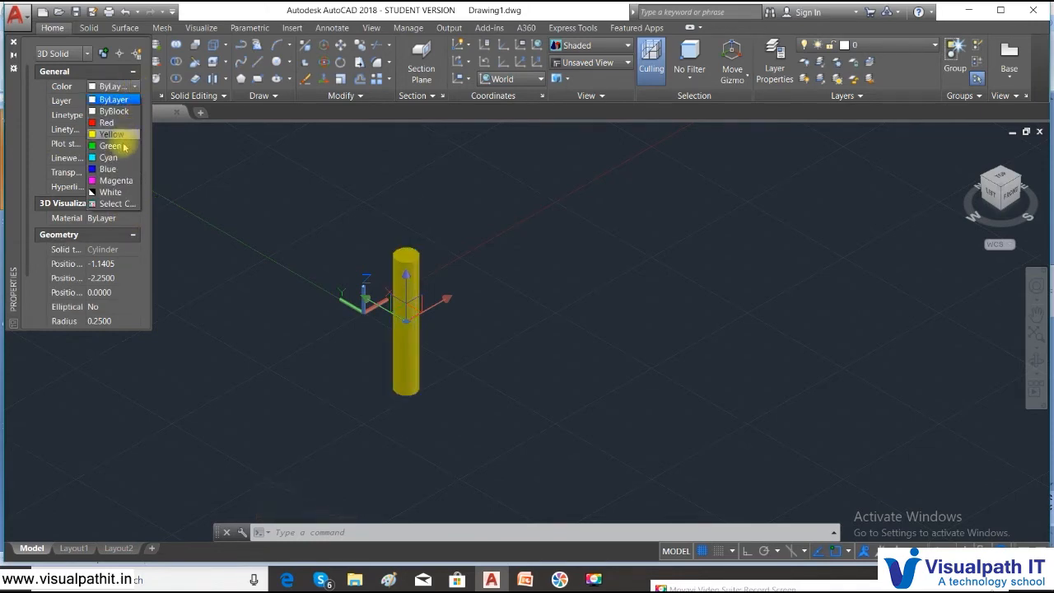
click(122, 204)
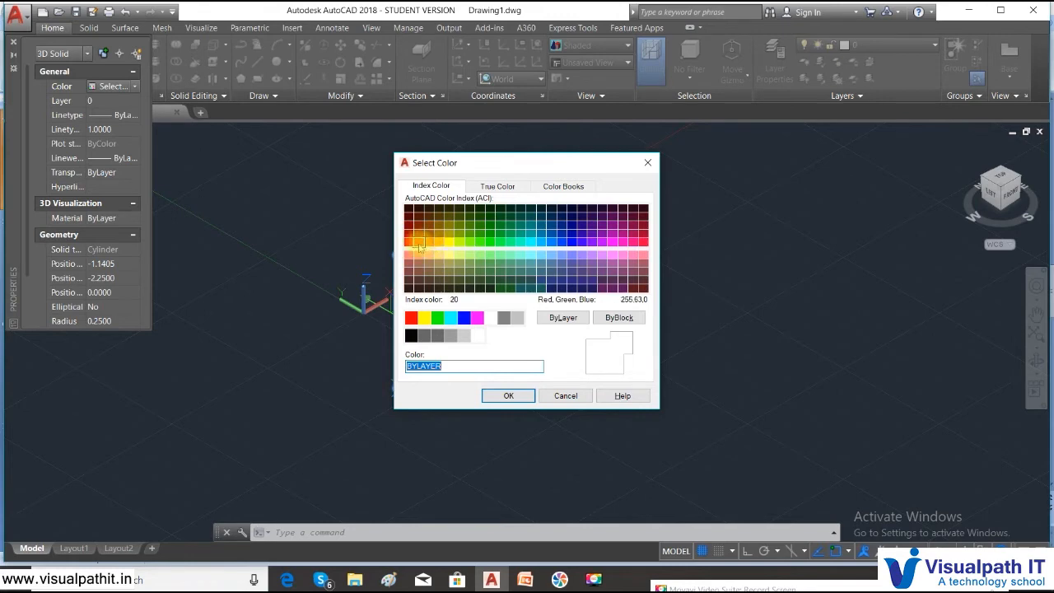
click(419, 244)
click(509, 396)
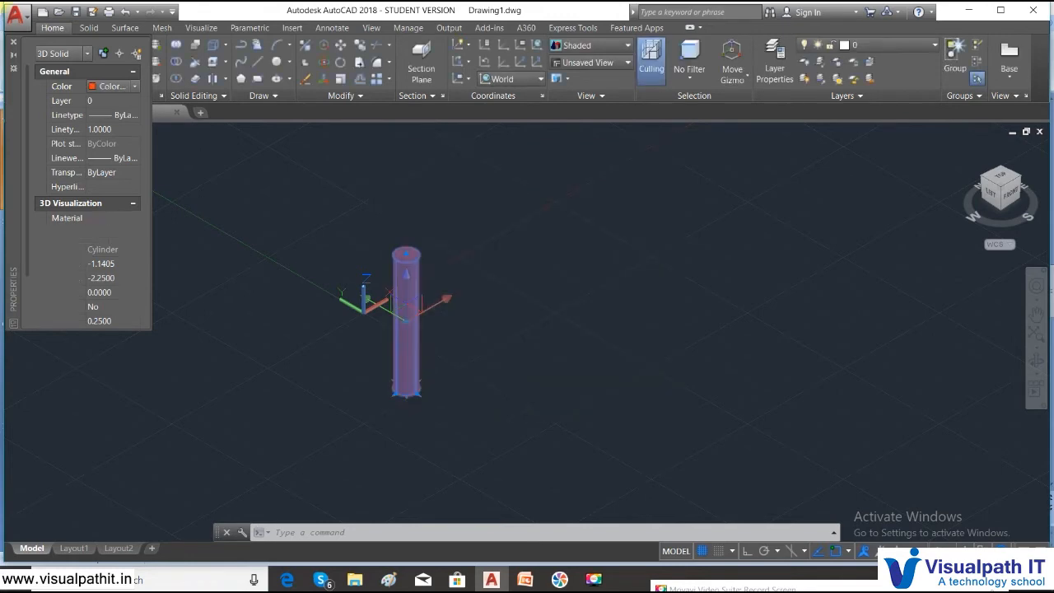
click(14, 41)
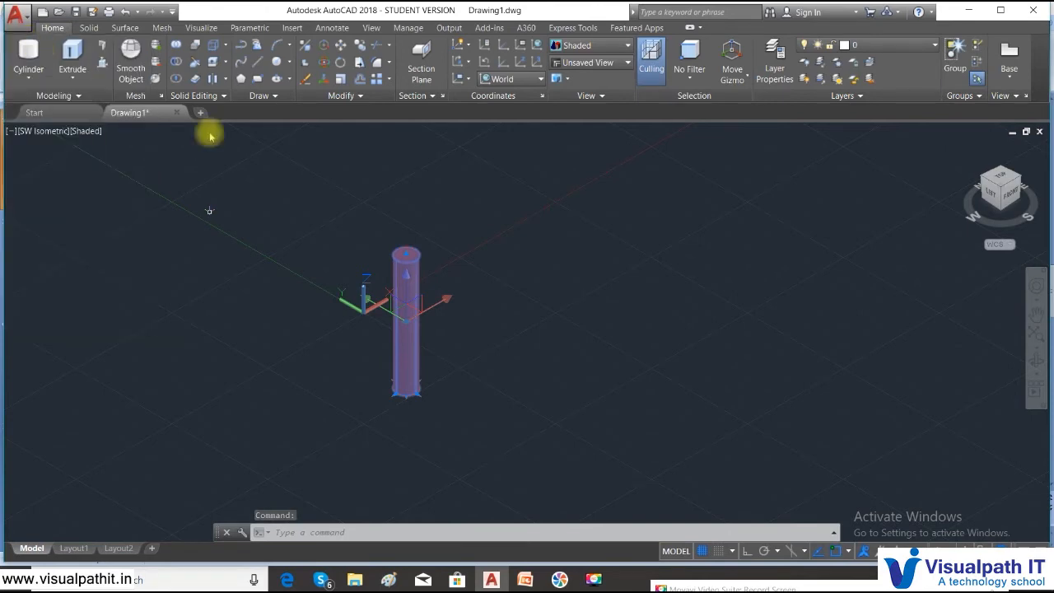
key(Escape)
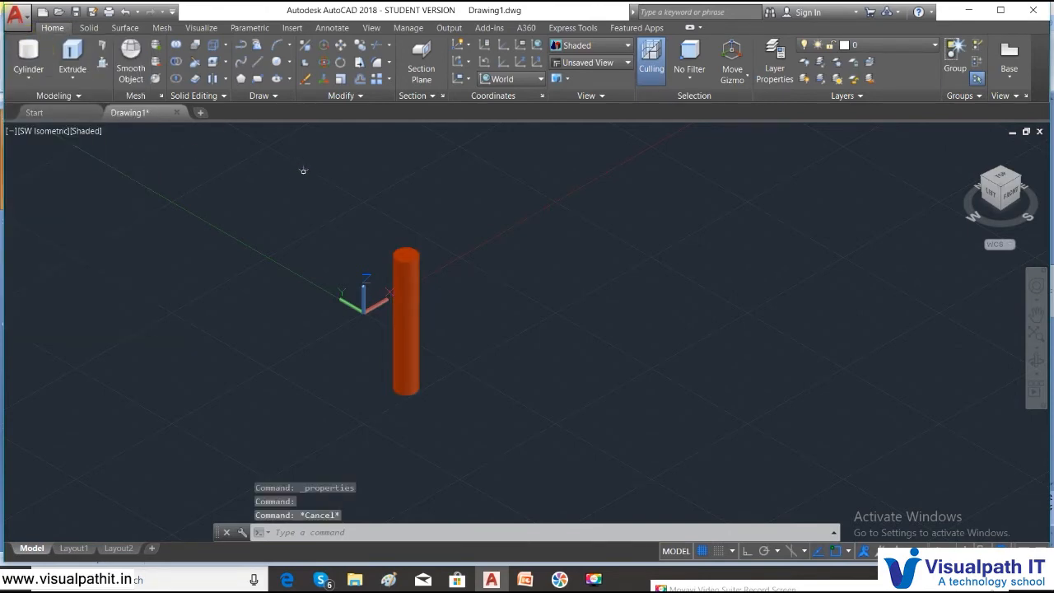
- Switch the viewport to 2D Wireframe, zoom in, and bring up the PowerPoint pencil slide
click(86, 131)
click(112, 162)
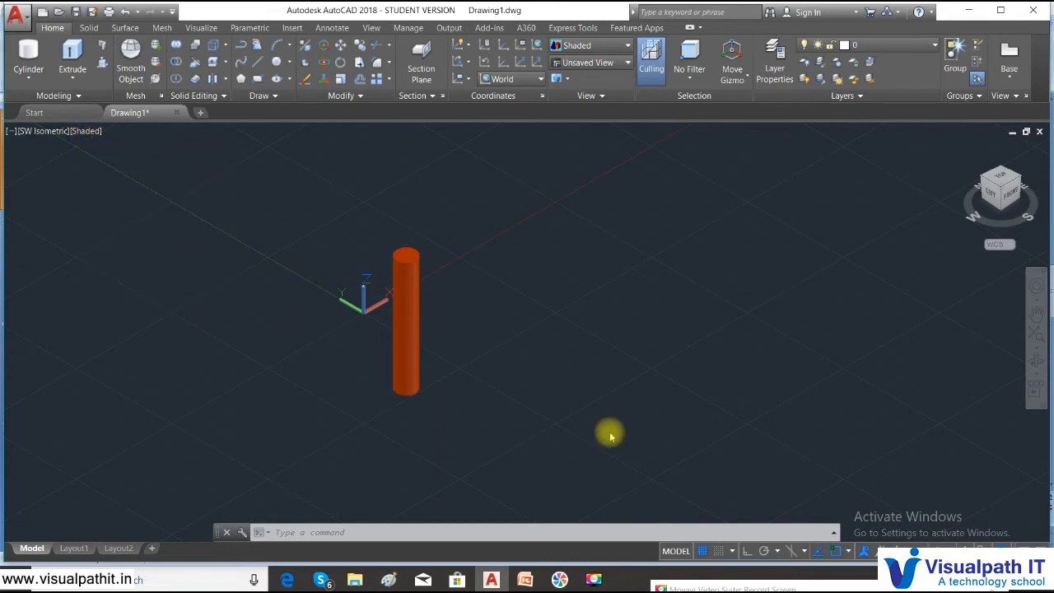
scroll(405, 247, up, 4)
scroll(416, 256, up, 2)
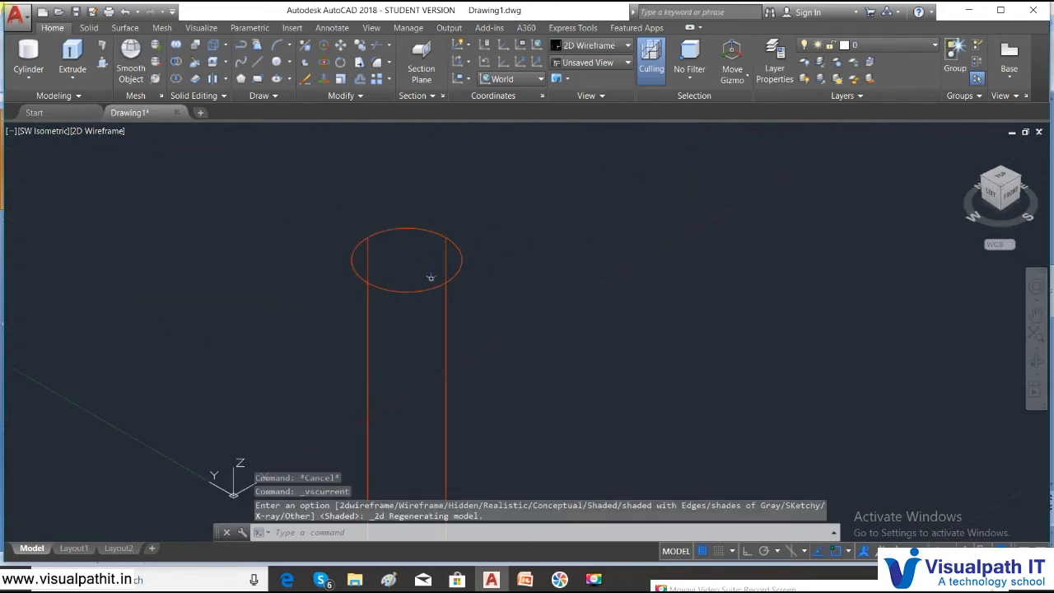
click(527, 579)
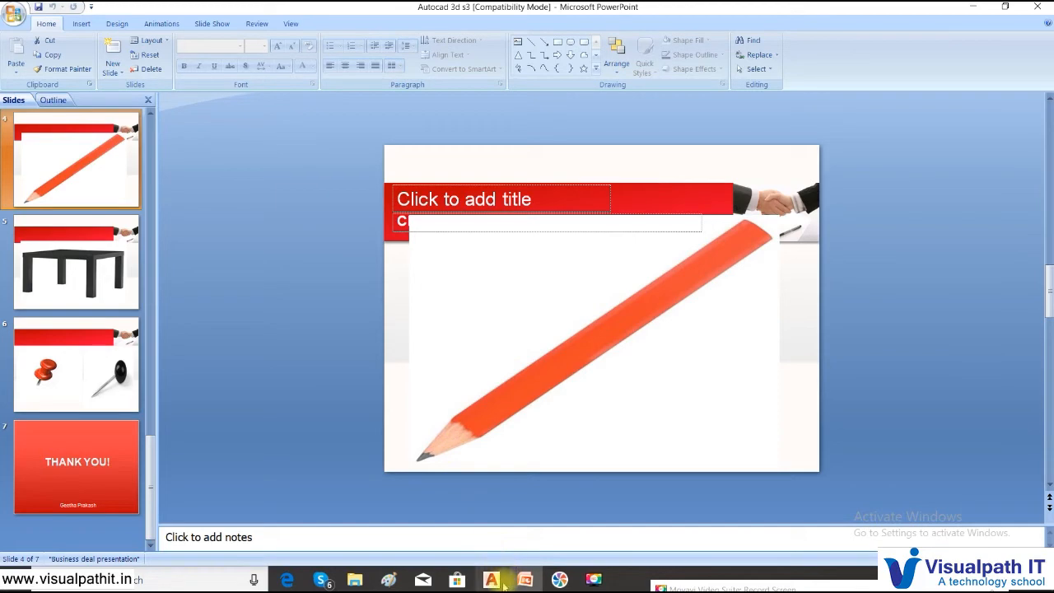
- Switch from the pencil slide back to the AutoCAD drawing
mouse_move(559, 581)
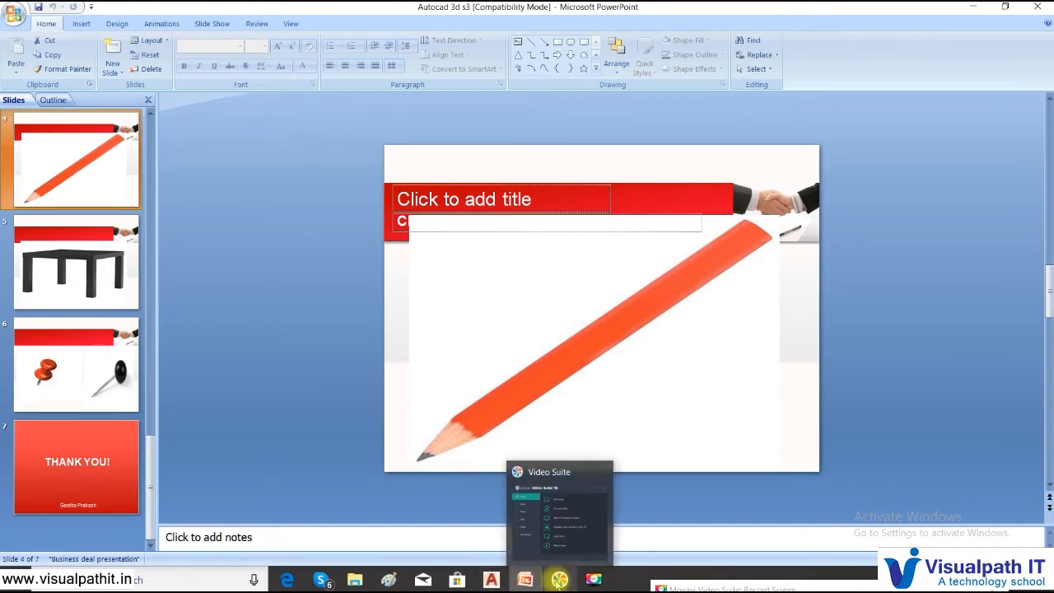
click(491, 579)
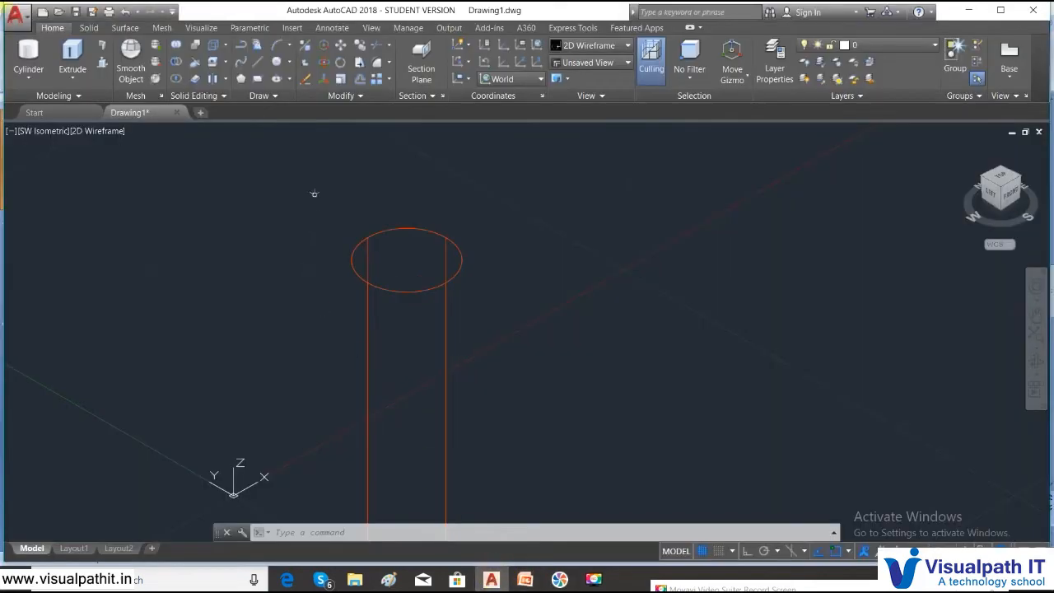
- Start a cone twice from the Modeling dropdown and cancel both attempts
click(25, 78)
click(50, 155)
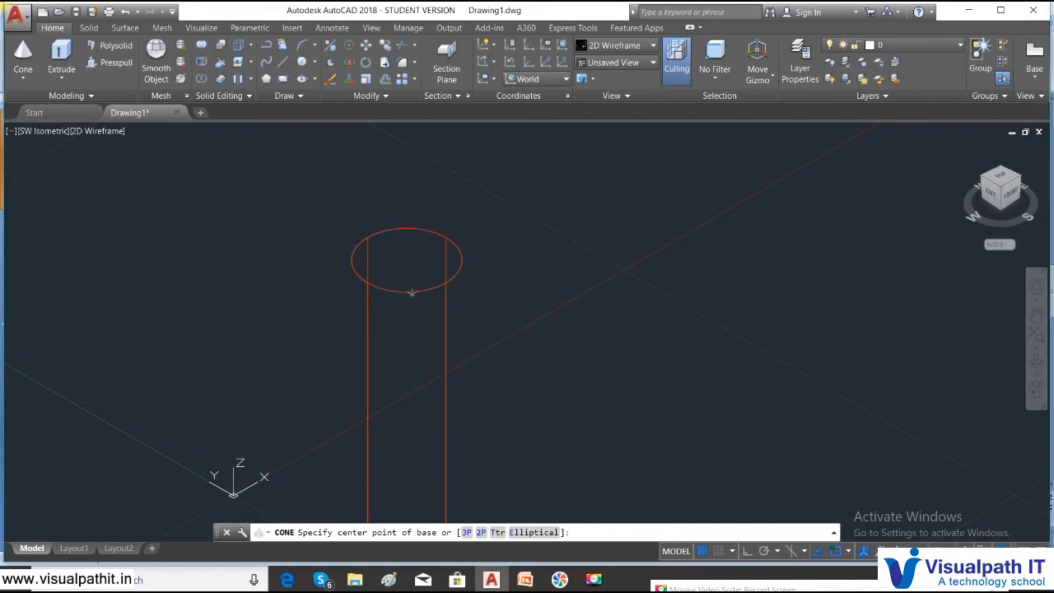
click(412, 291)
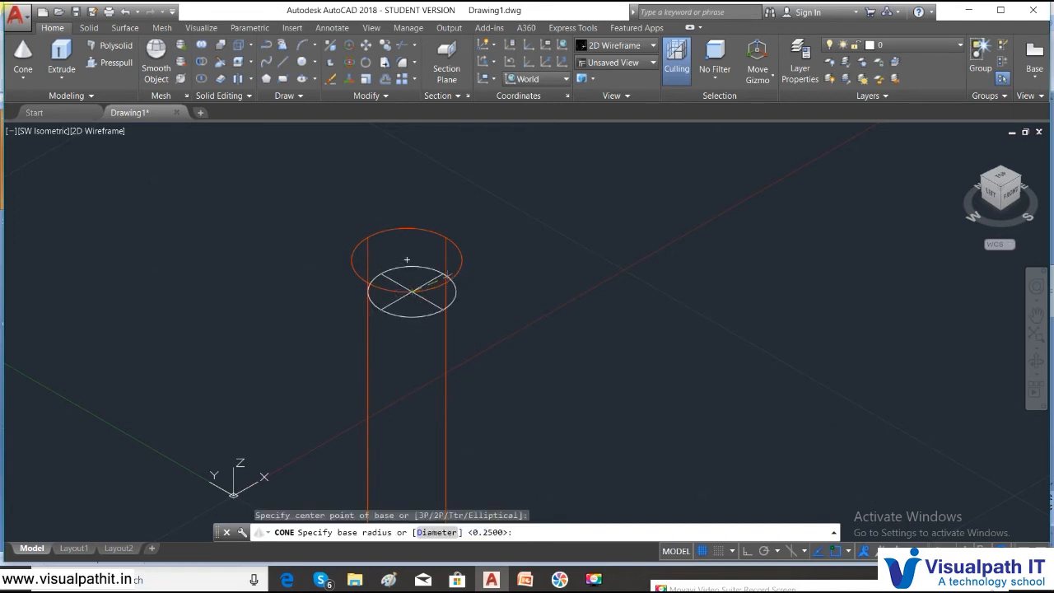
key(Escape)
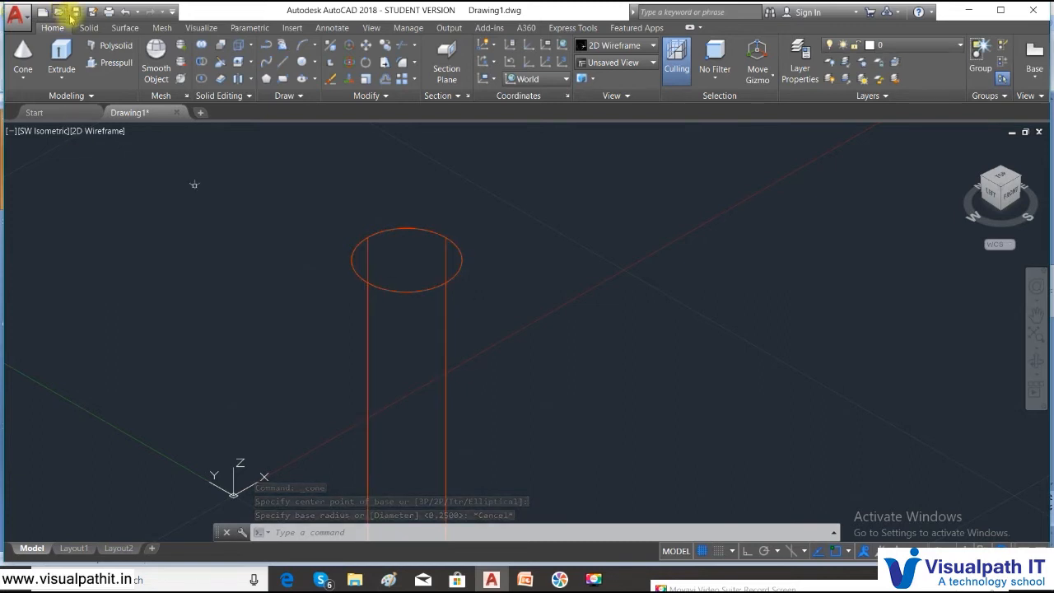
click(23, 77)
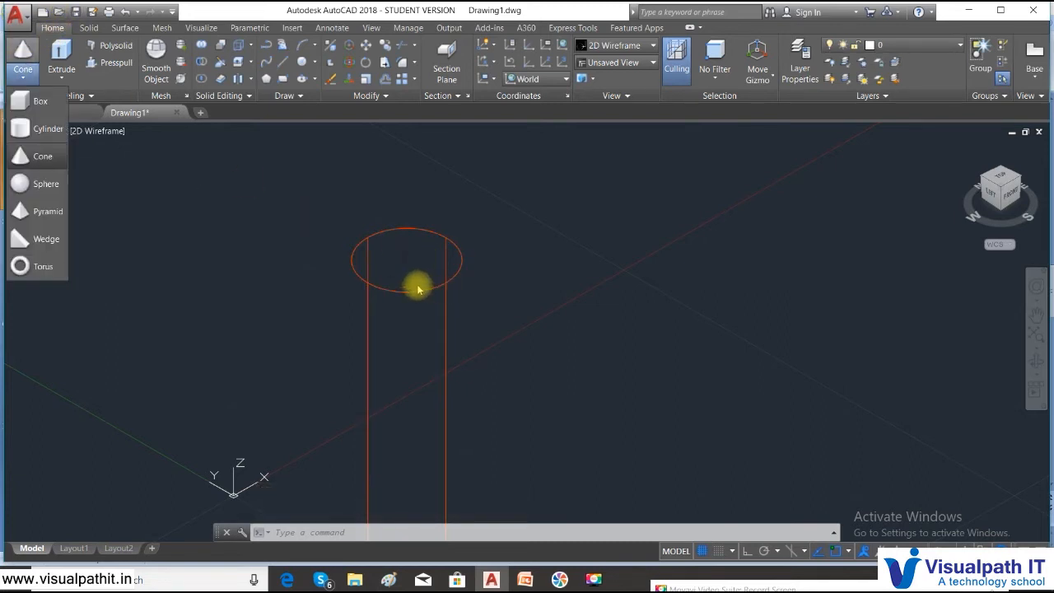
click(37, 155)
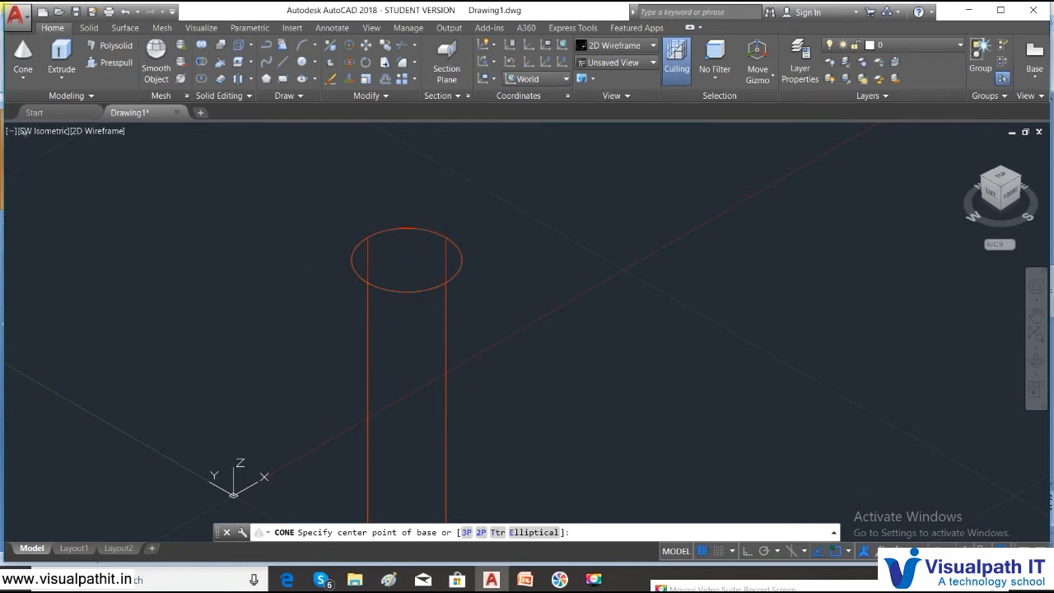
click(47, 136)
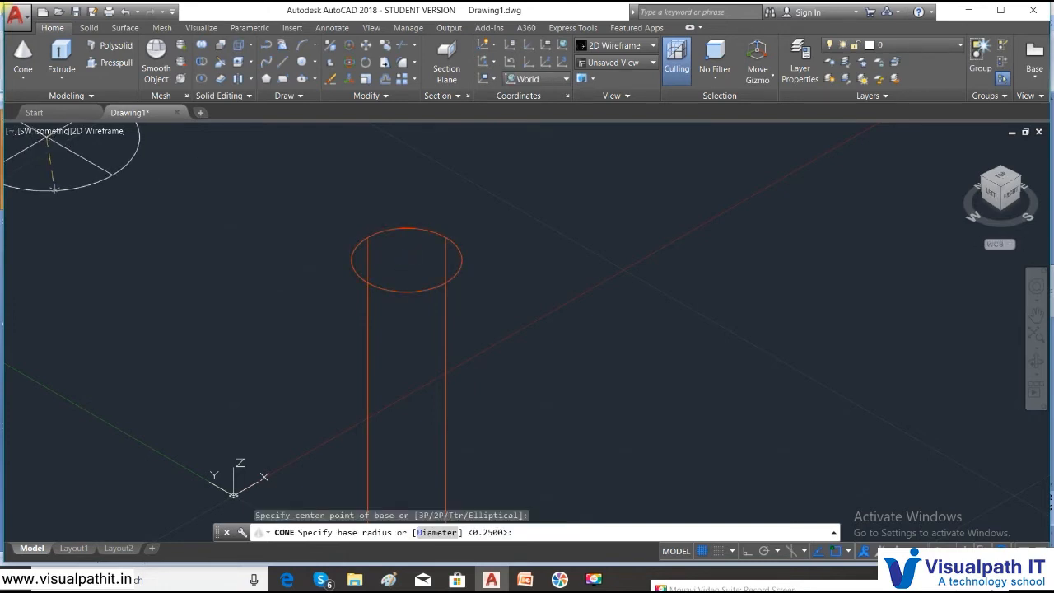
key(Escape)
key(Escape)
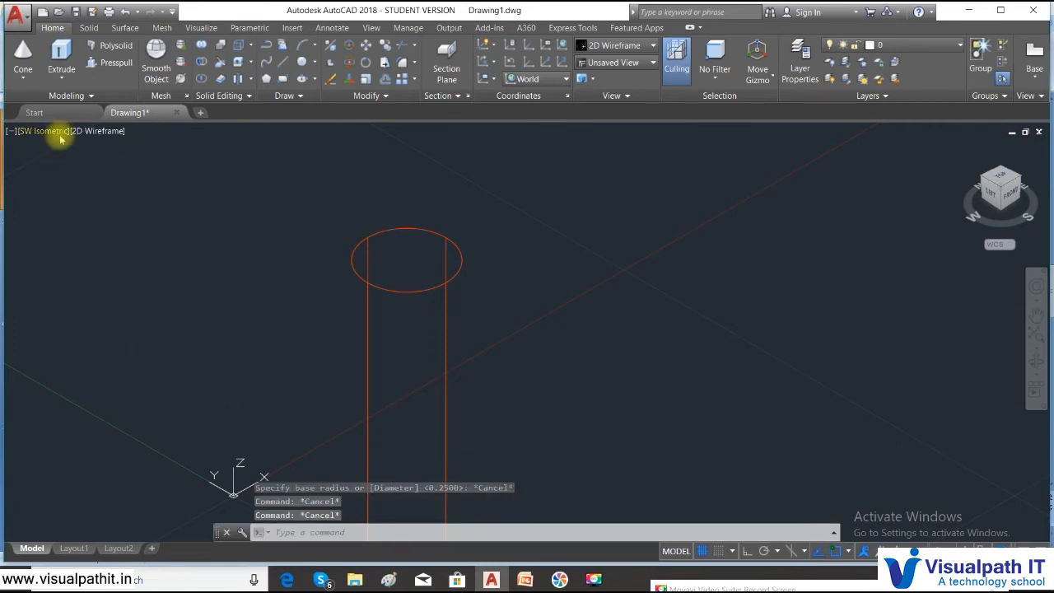
- Switch to the Top view looking straight down on the cylinder
click(41, 132)
click(66, 167)
scroll(576, 351, down, 4)
- Pan the view and start a new cone
middle_drag(579, 354, 508, 353)
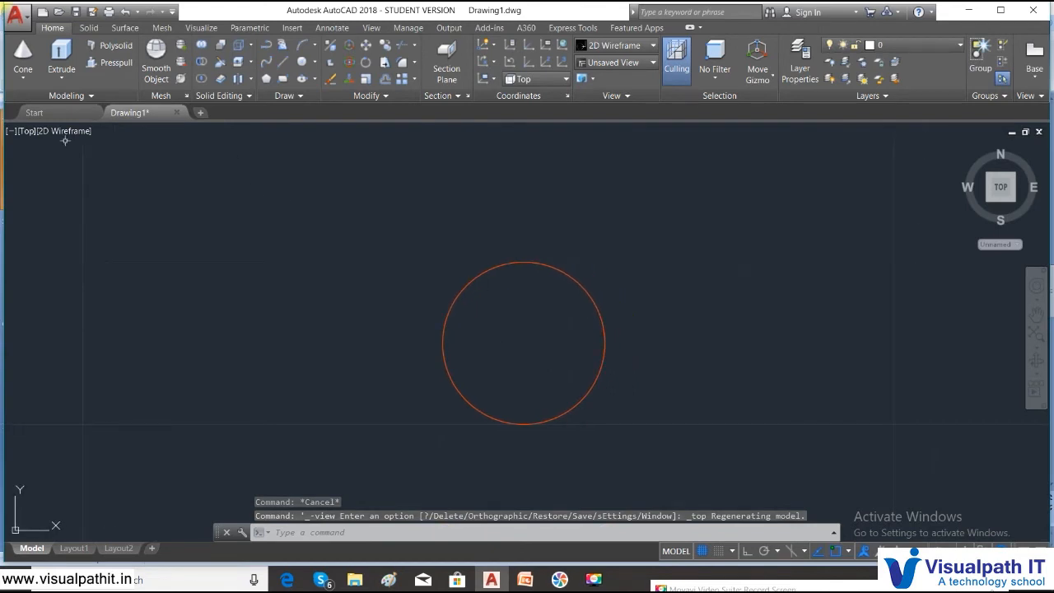
click(23, 77)
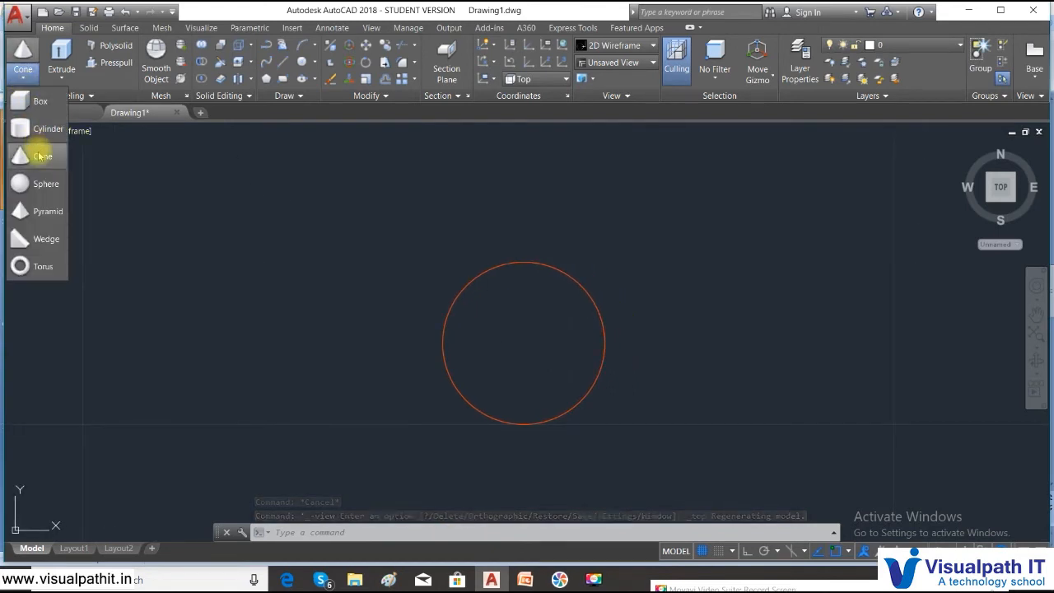
click(39, 156)
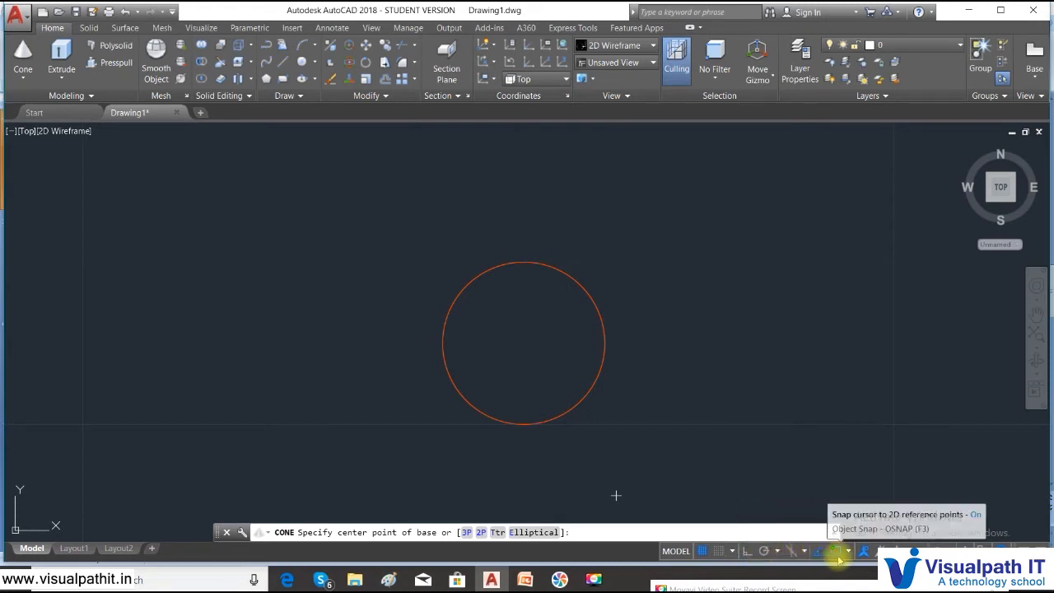
- Turn on 3D Object Snap with Midpoint on edge in Object Snap Settings
click(840, 559)
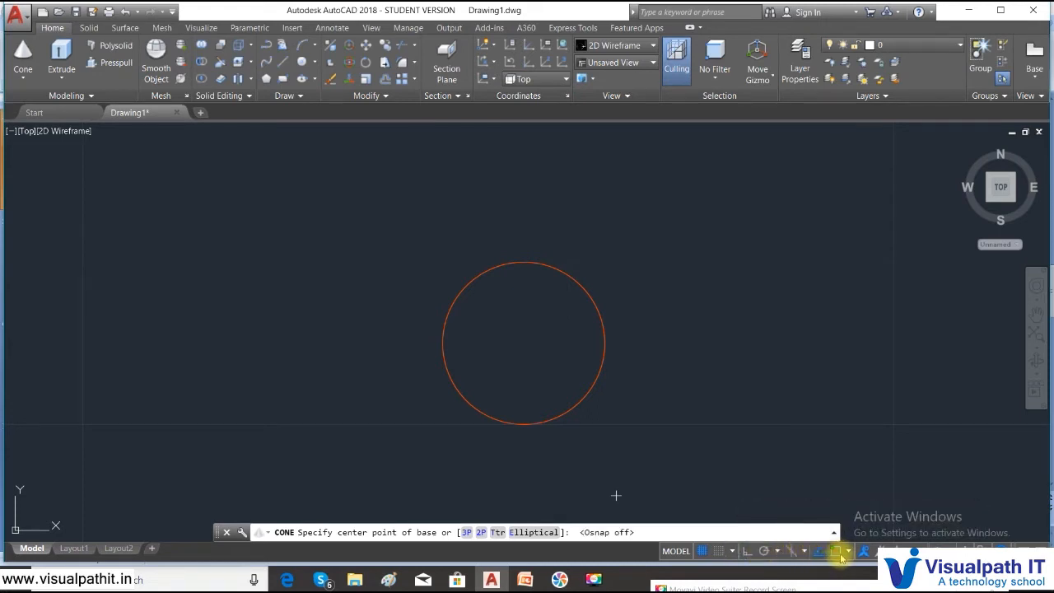
click(848, 553)
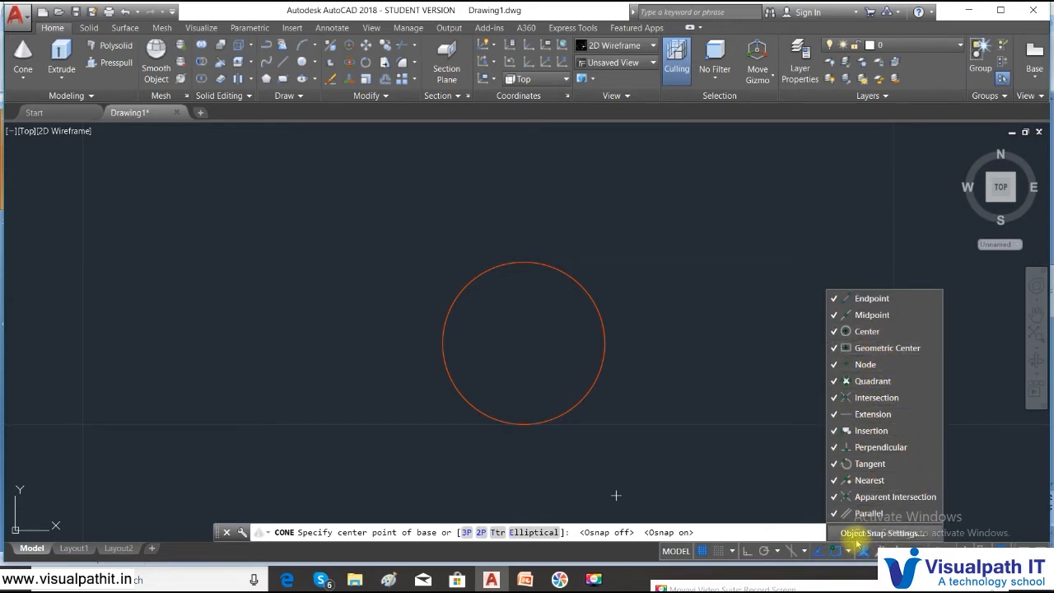
click(857, 534)
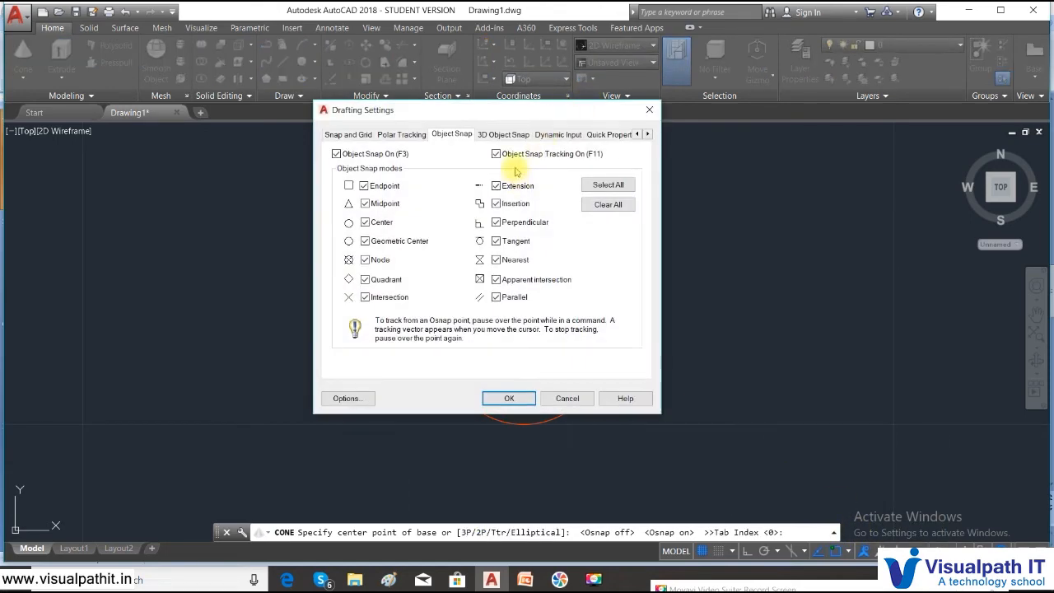
click(510, 134)
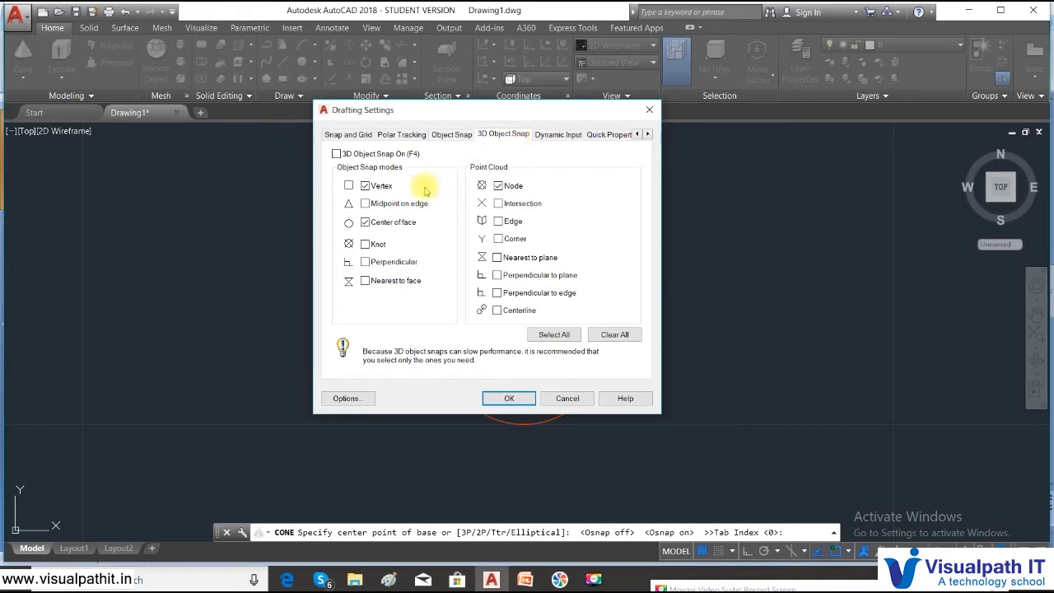
click(399, 205)
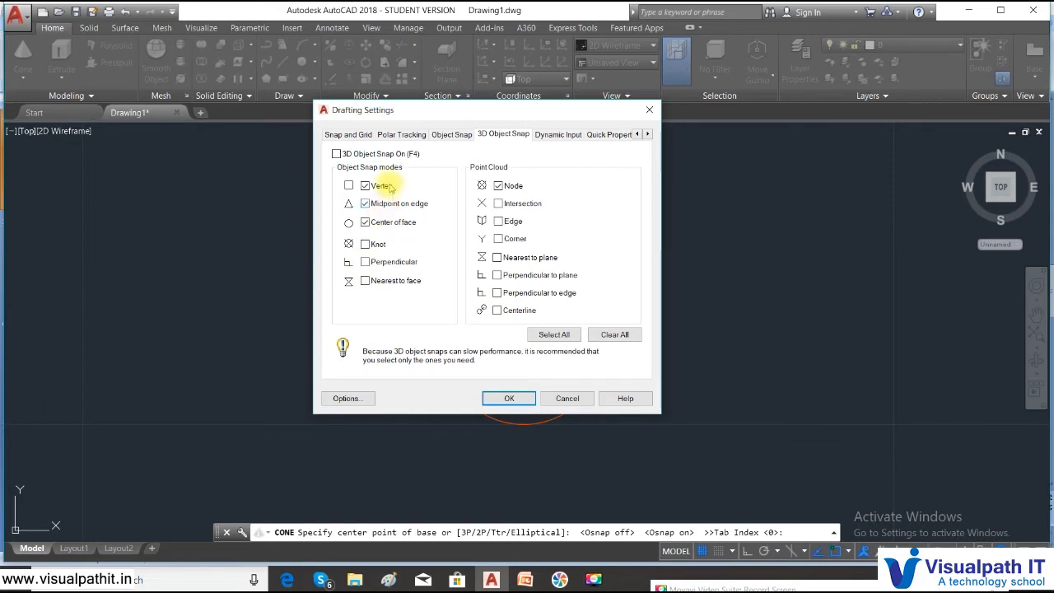
click(354, 153)
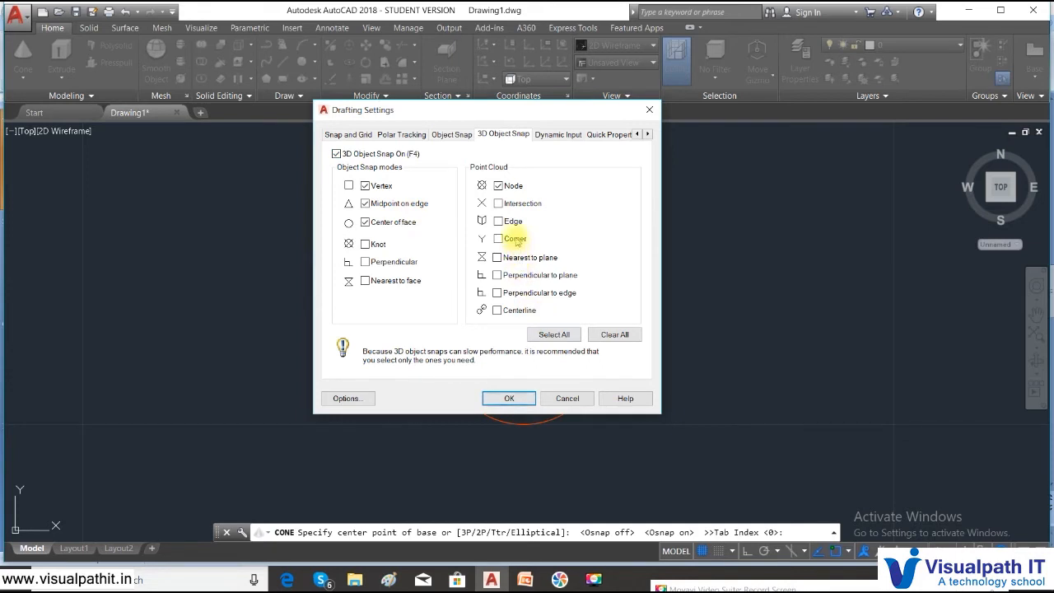
click(509, 397)
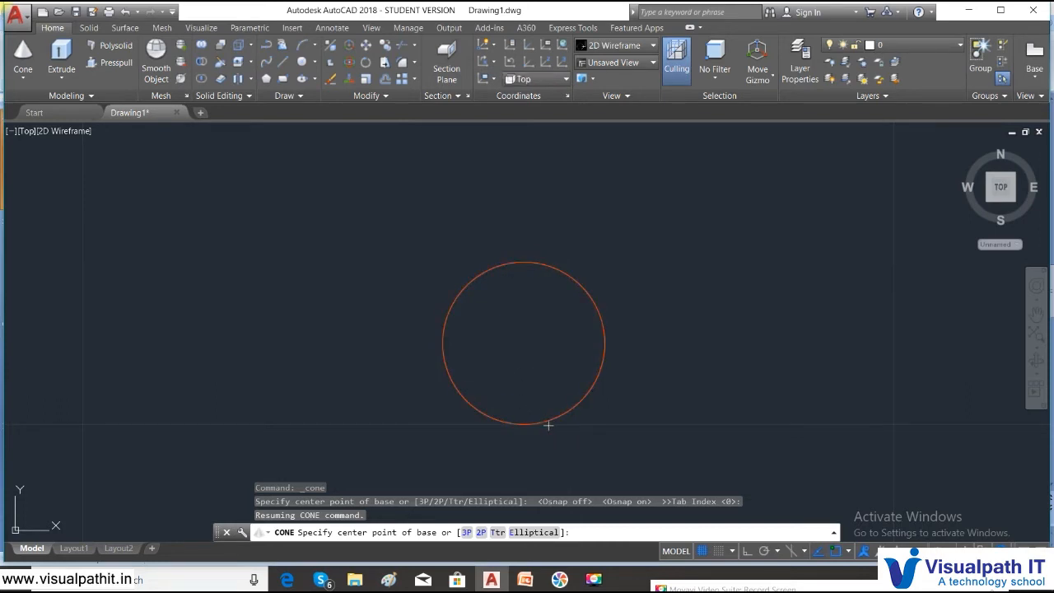
- Place the cone at the circle centre with base radius 0.25, top radius 0.1, then set its height
click(524, 338)
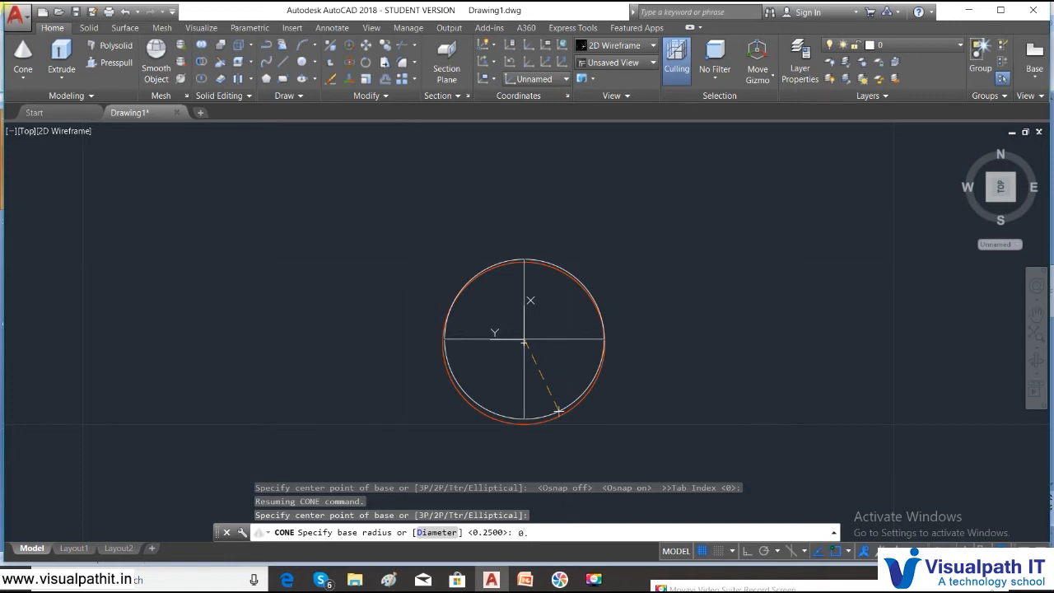
key(Return)
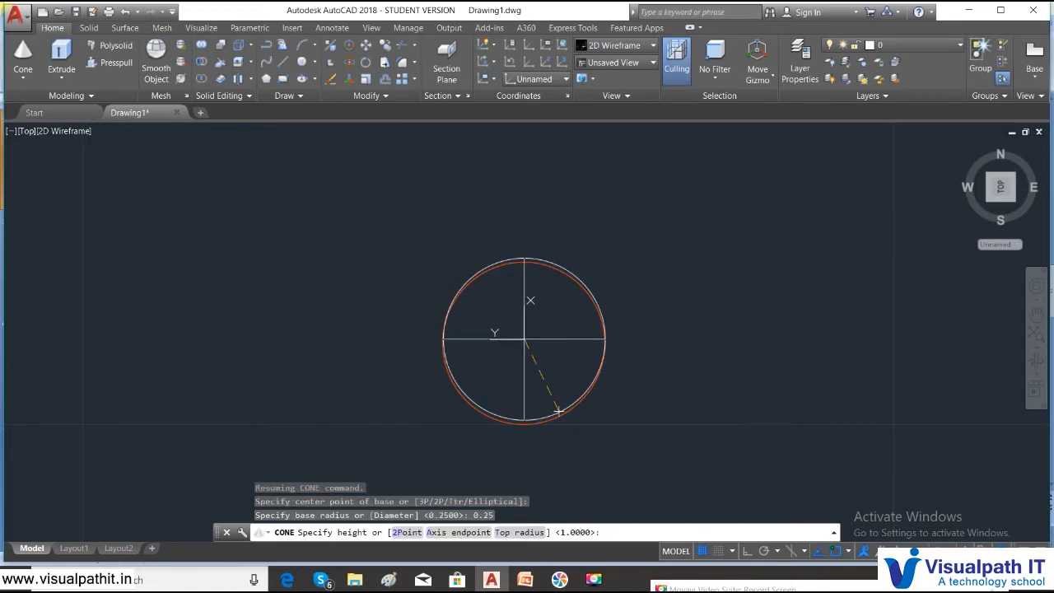
text(t)
key(Return)
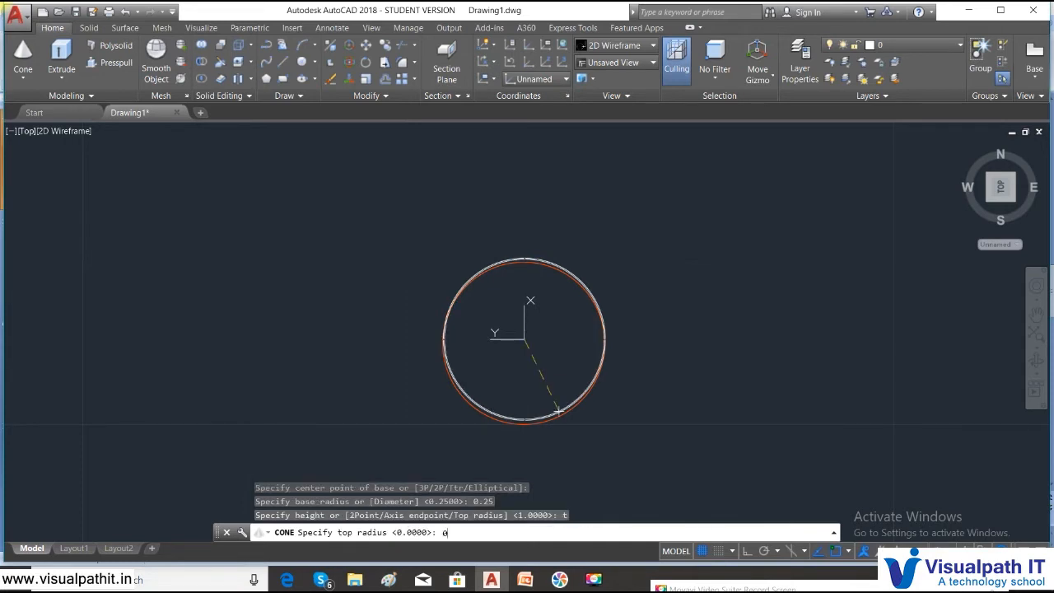
text(0.1)
key(Return)
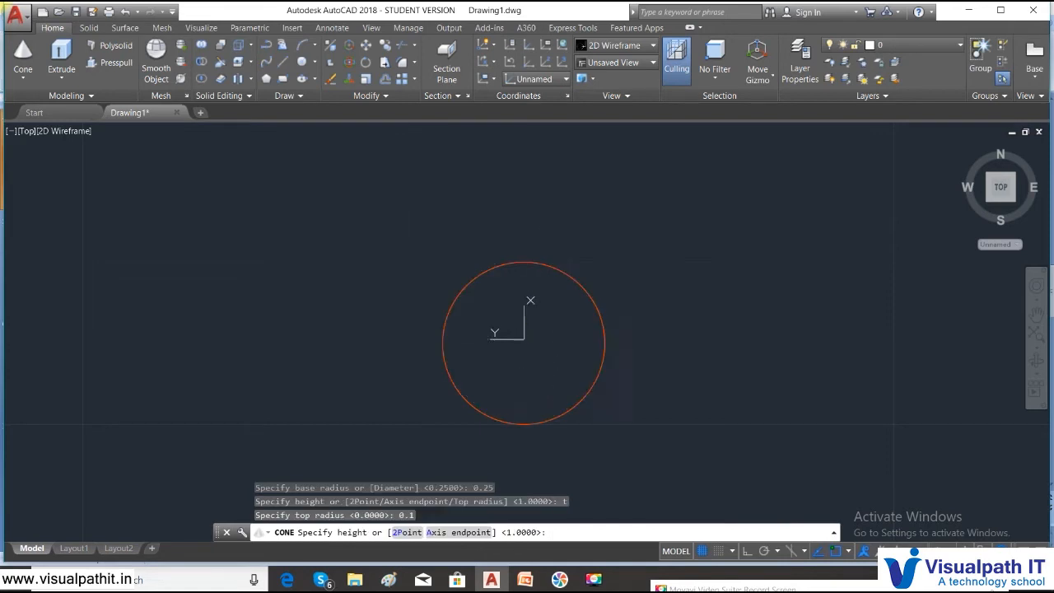
click(530, 302)
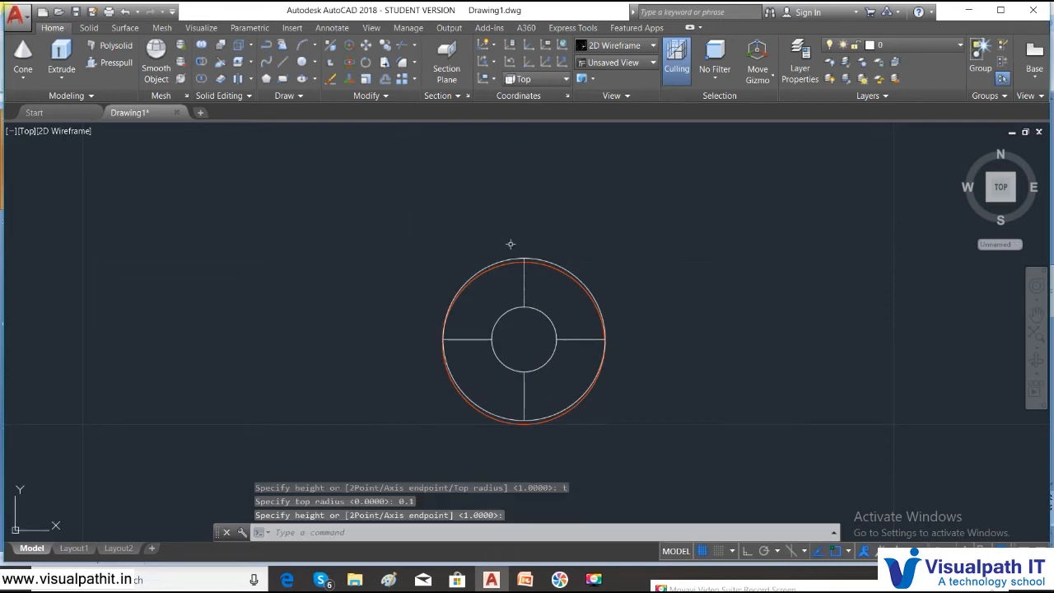
- Switch to the SE Isometric view and zoom in
click(27, 130)
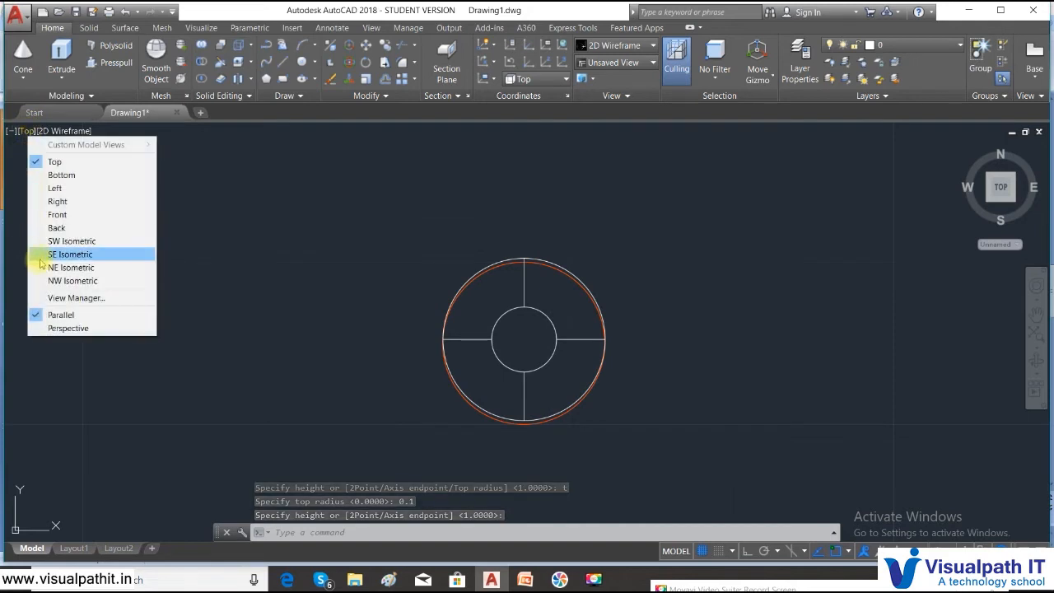
click(42, 251)
scroll(546, 228, up, 4)
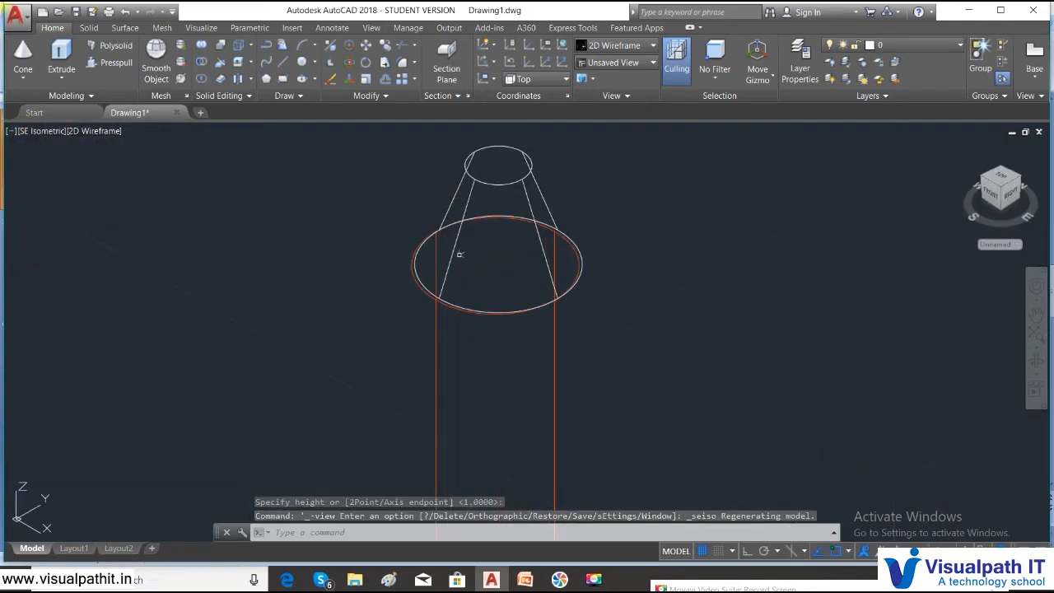
scroll(412, 280, up, 3)
- Move the cone so its base sits on the cylinder's top circle
text(m)
key(Return)
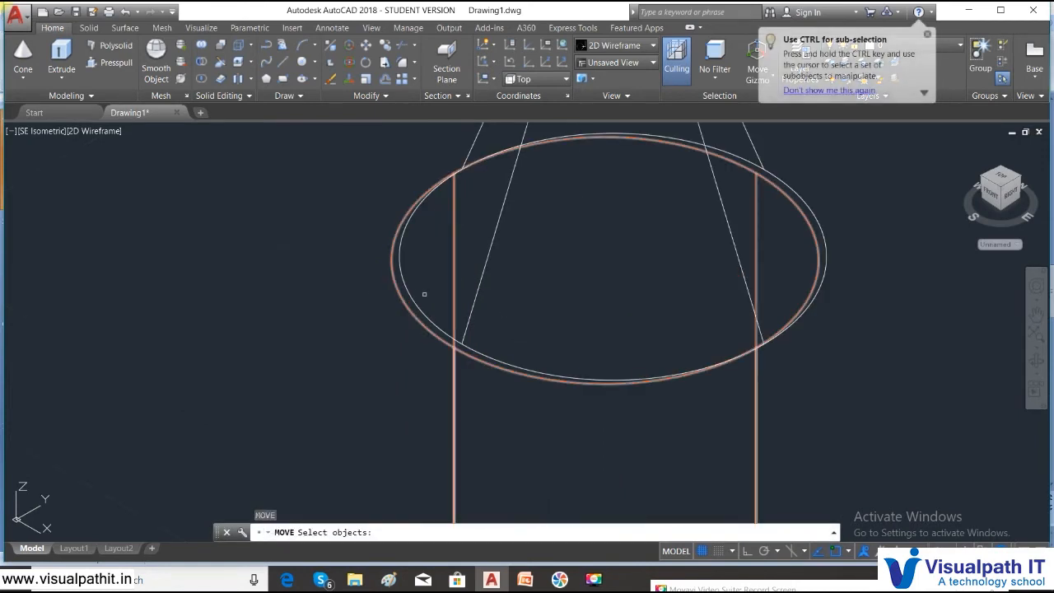
click(419, 307)
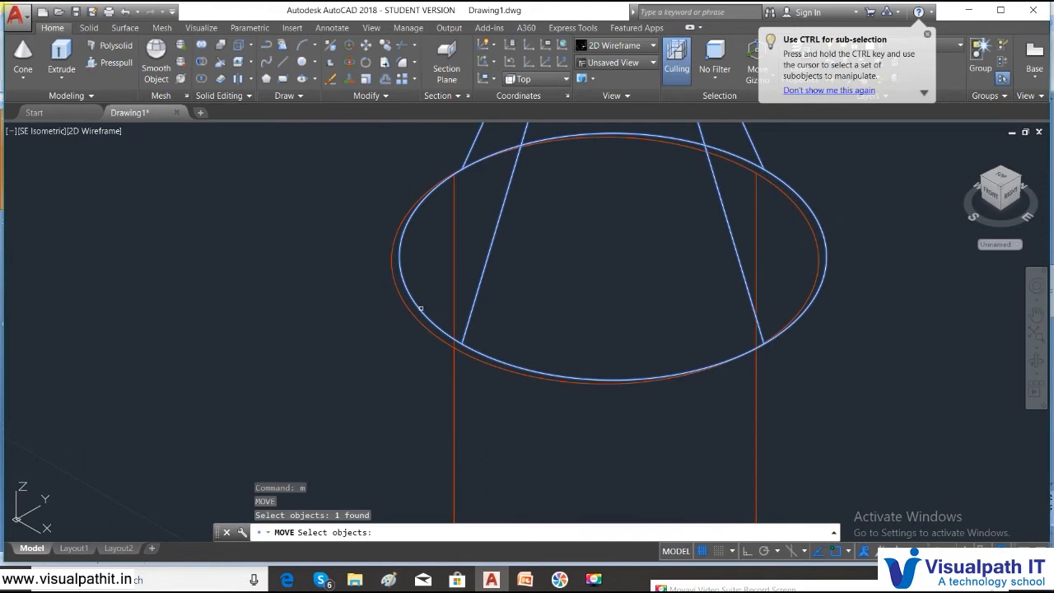
key(Return)
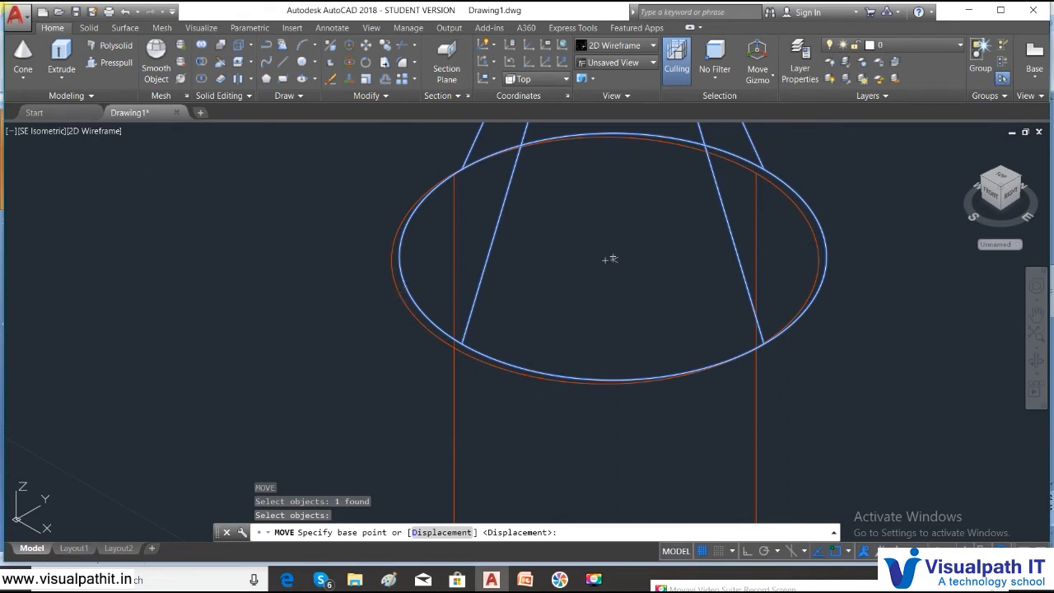
click(608, 257)
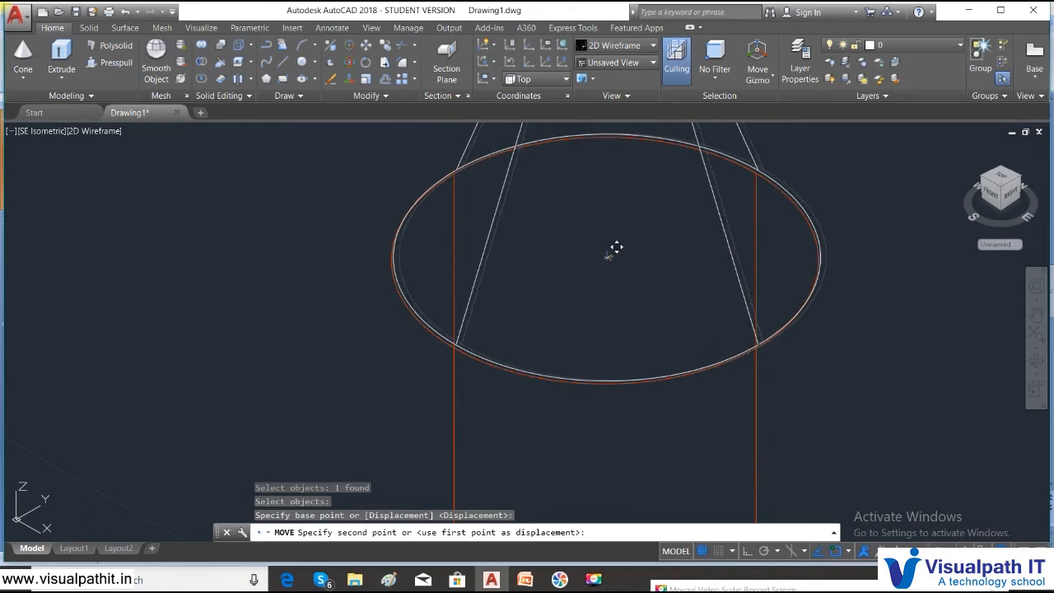
click(612, 249)
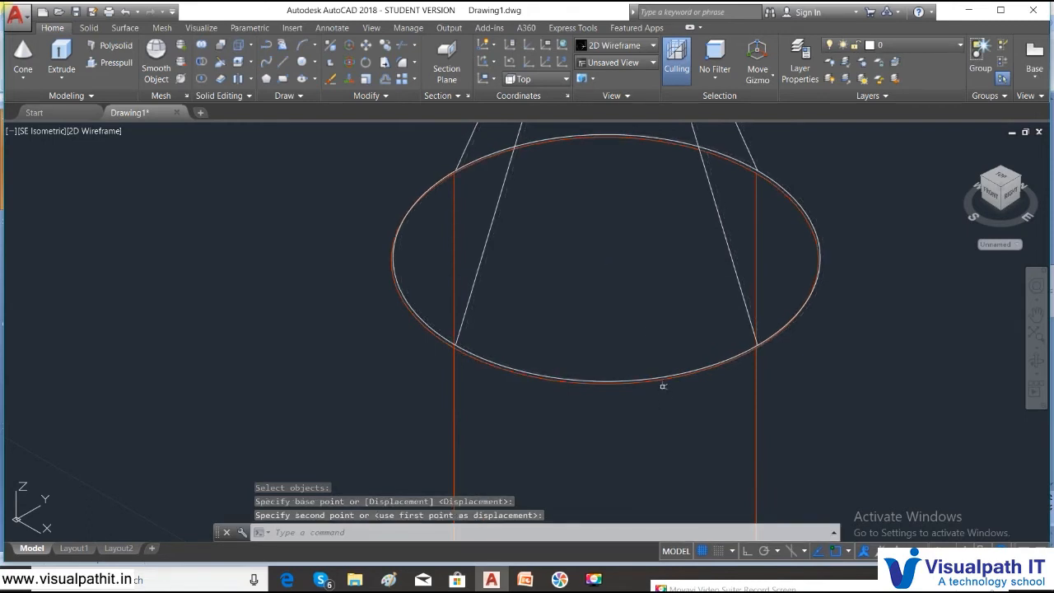
key(Escape)
- Window-select the cone and its base ellipse
scroll(602, 334, down, 4)
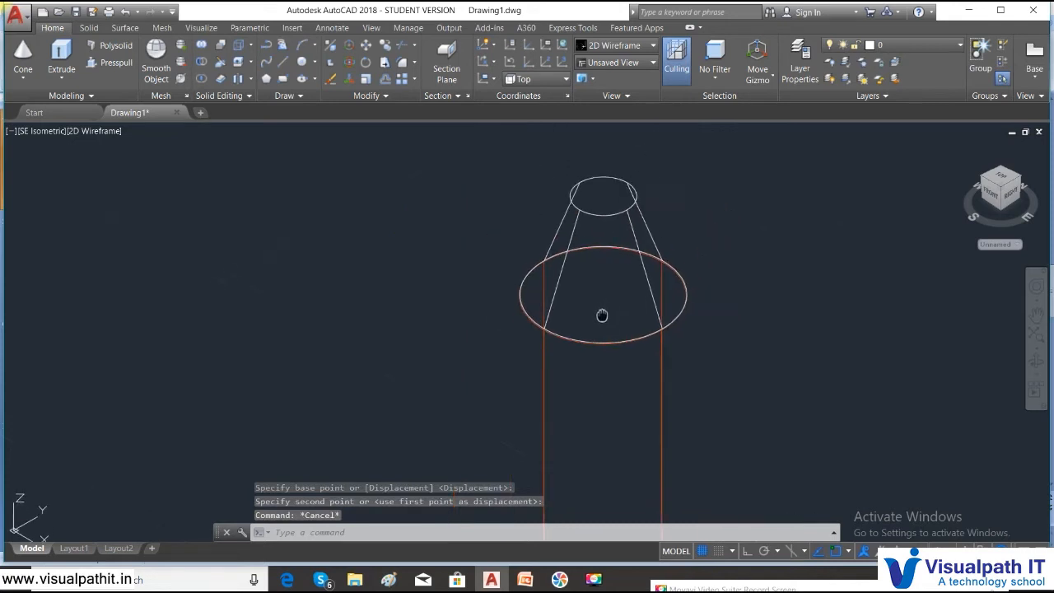
click(613, 223)
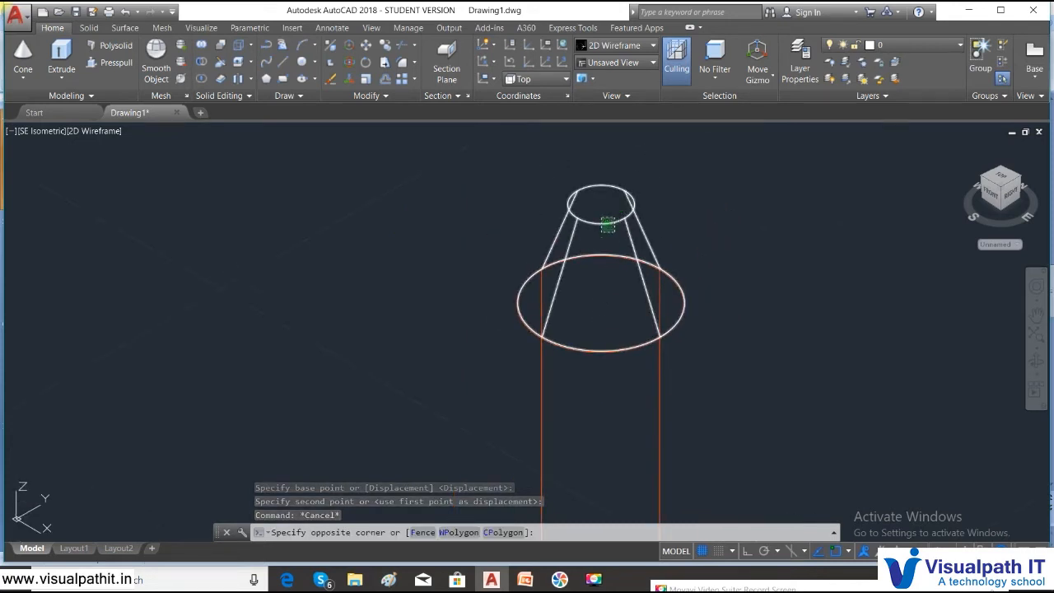
click(413, 255)
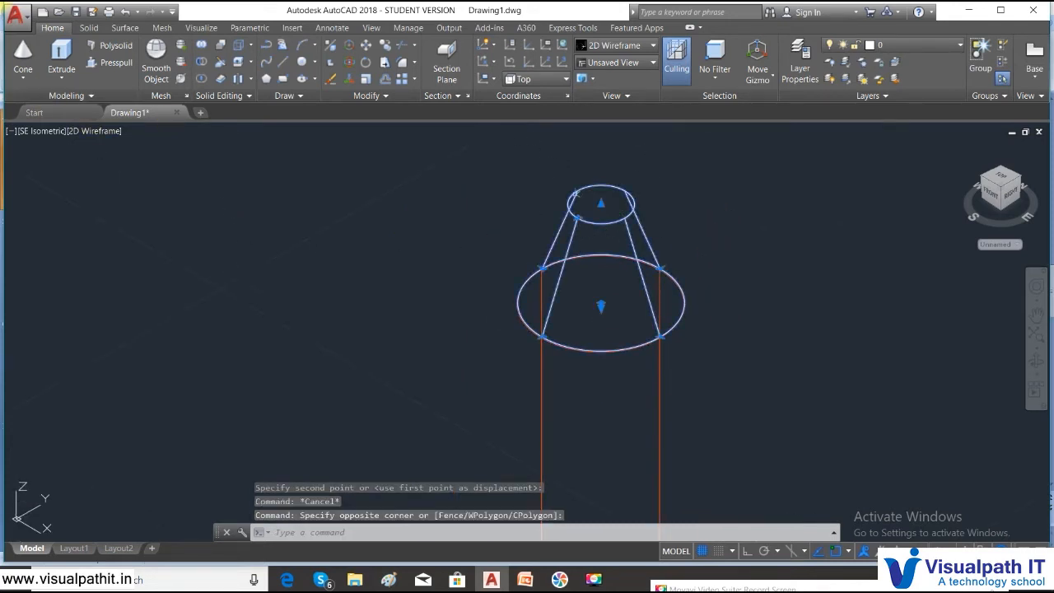
- Set the cone's colour to index 41 in Properties, a pale wood-yellow
right_click(565, 169)
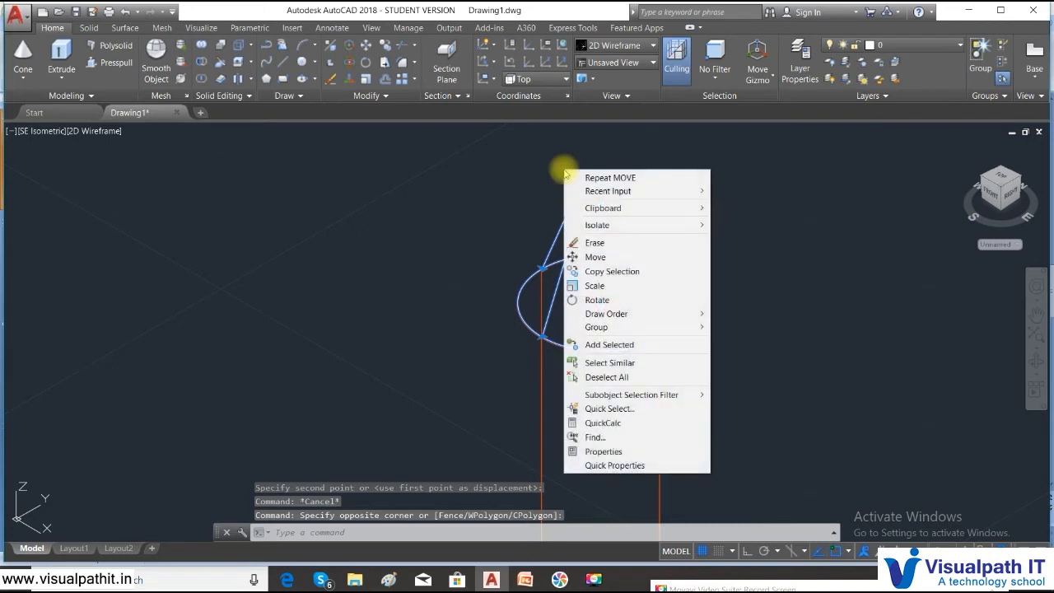
click(643, 452)
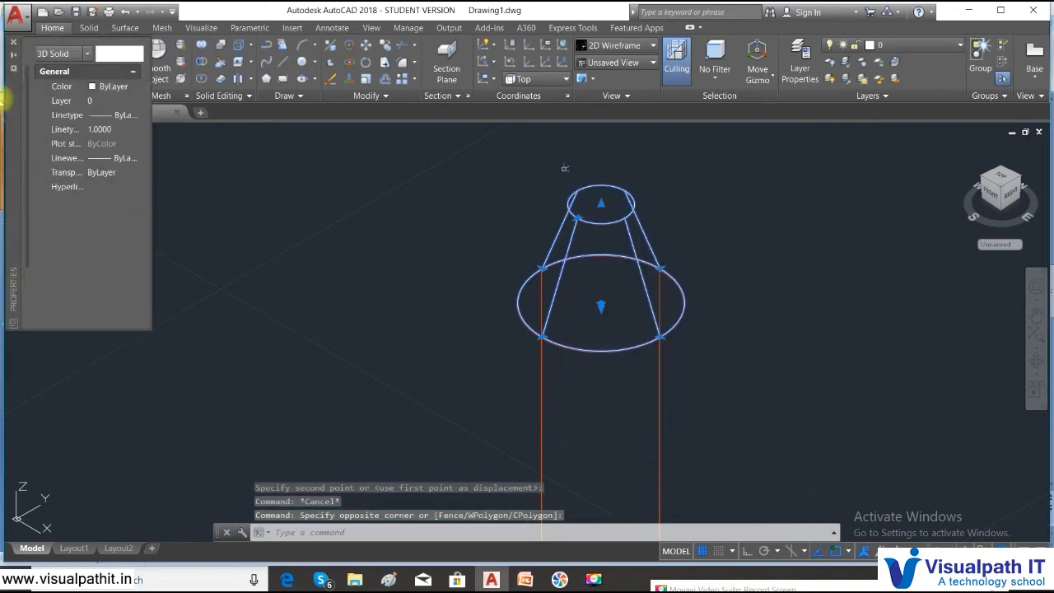
click(134, 85)
click(135, 86)
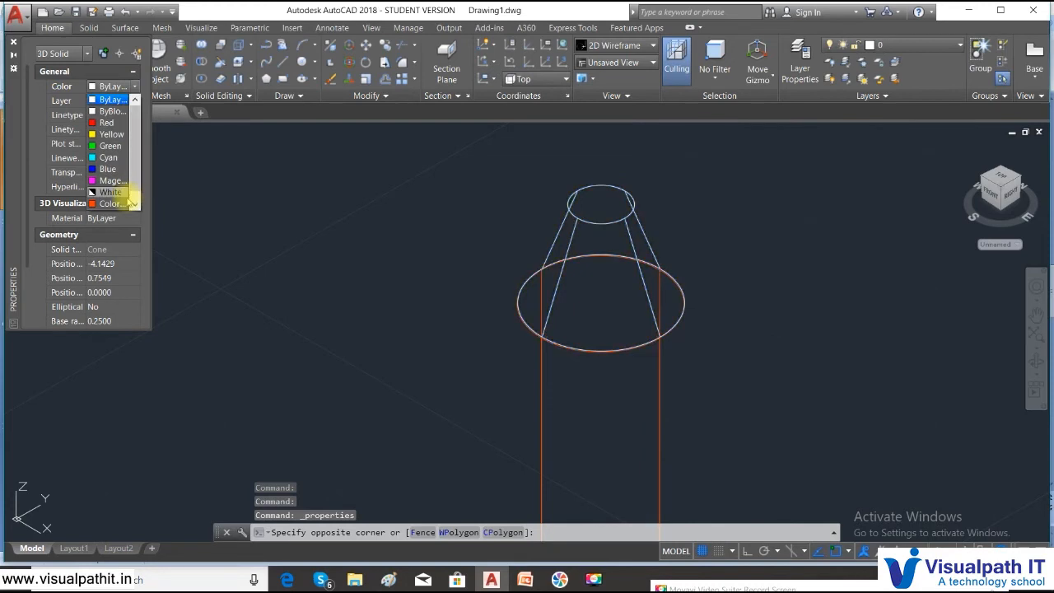
click(122, 204)
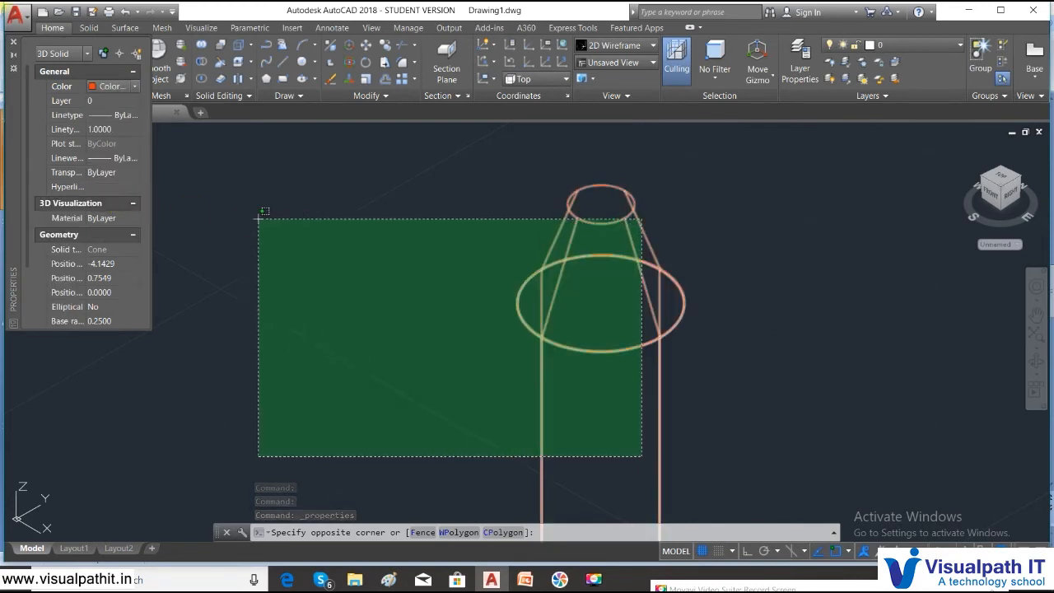
key(Escape)
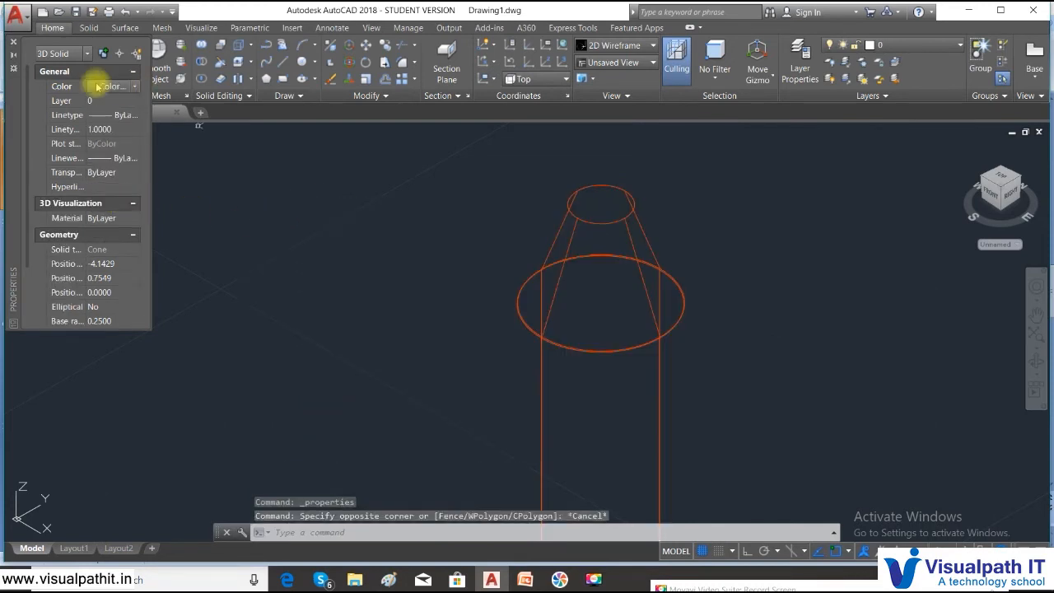
click(134, 86)
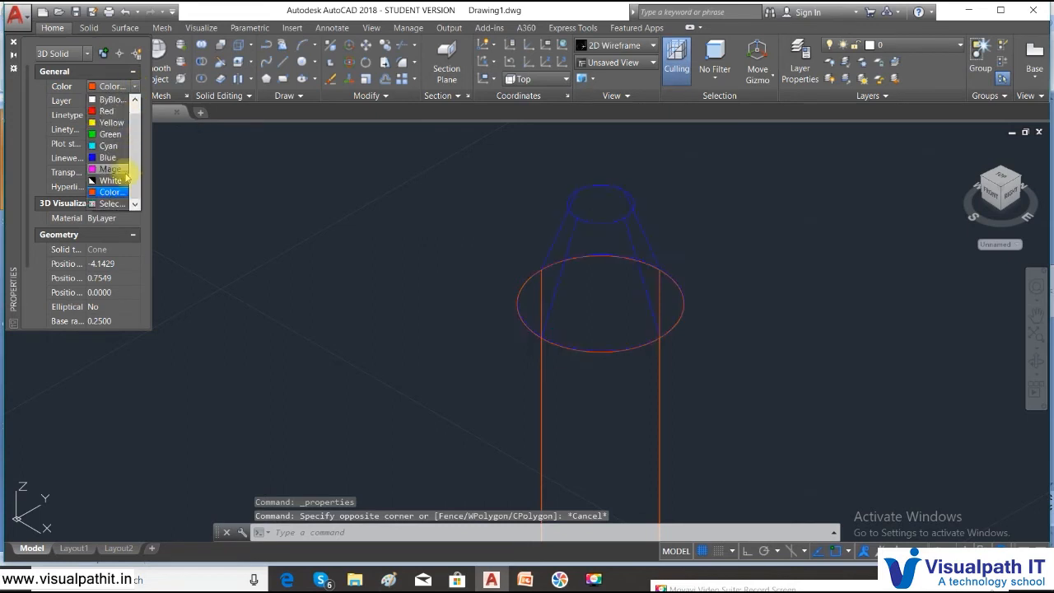
click(114, 204)
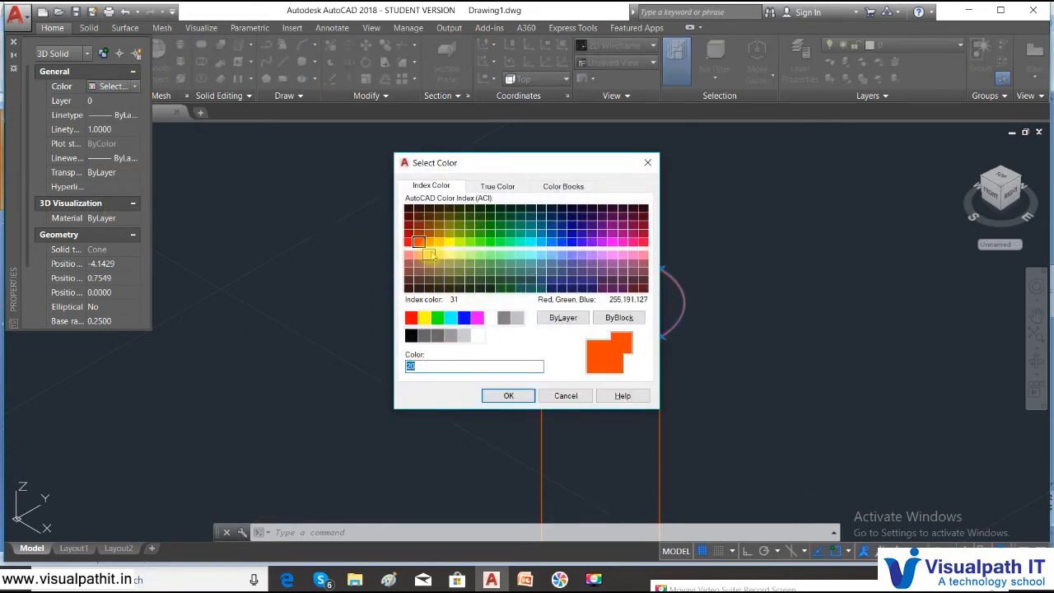
click(441, 256)
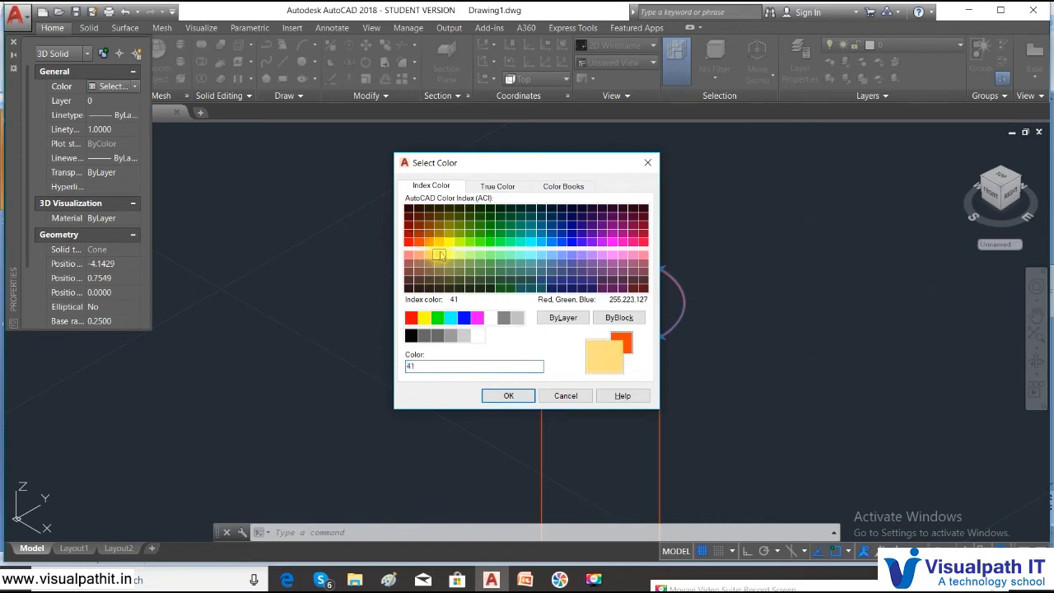
click(509, 396)
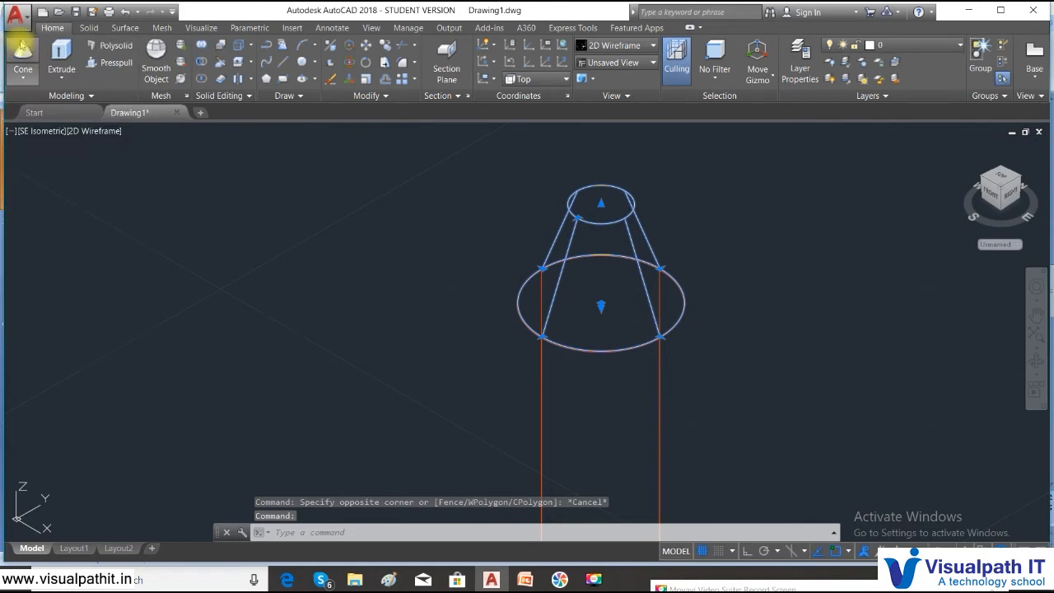
- Start a cone at the top circle's centre, then cancel the extra cone
click(23, 77)
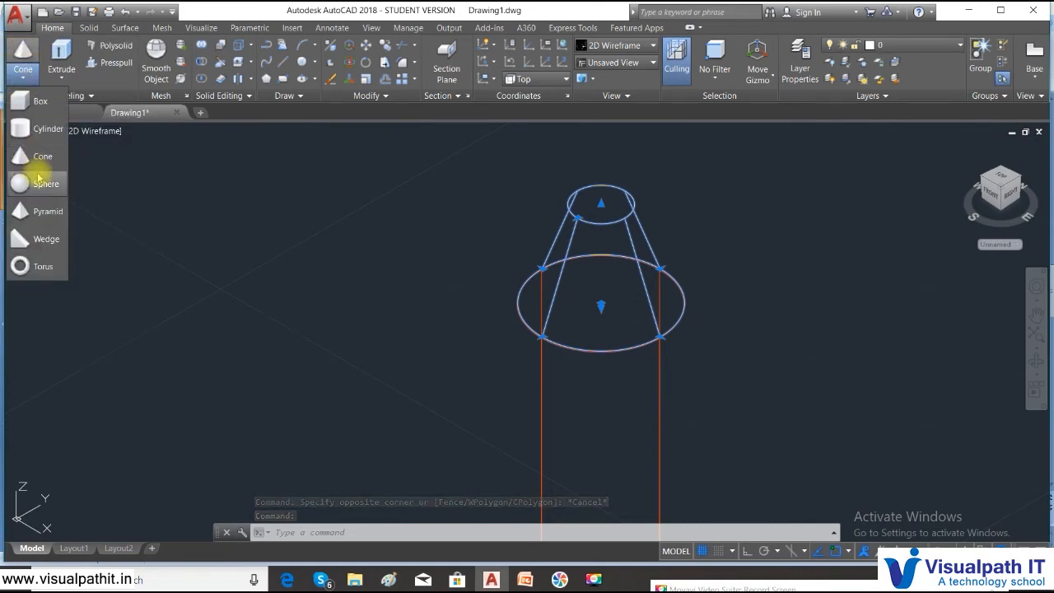
click(39, 156)
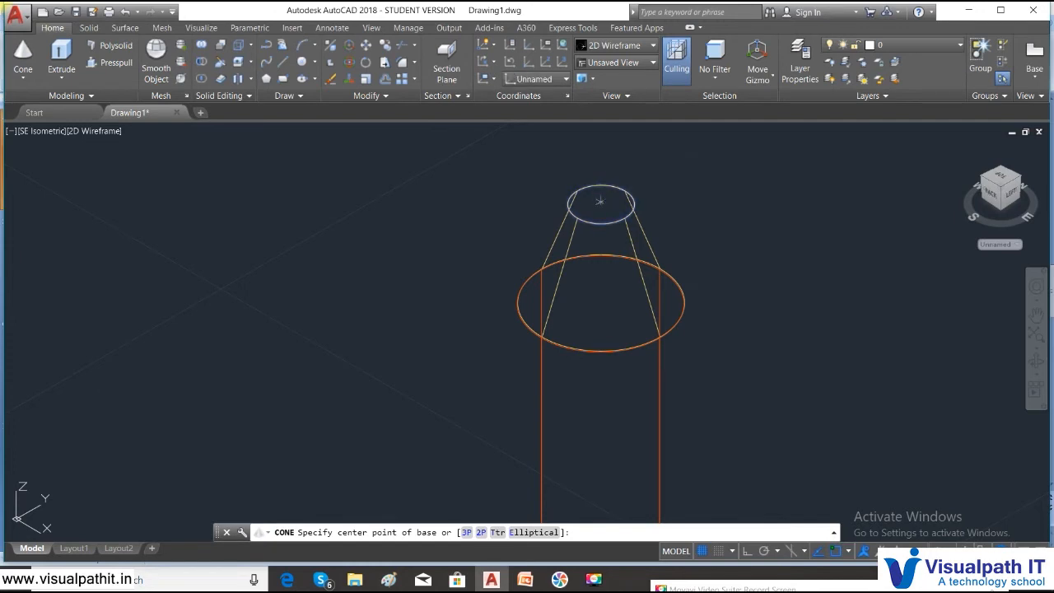
click(599, 200)
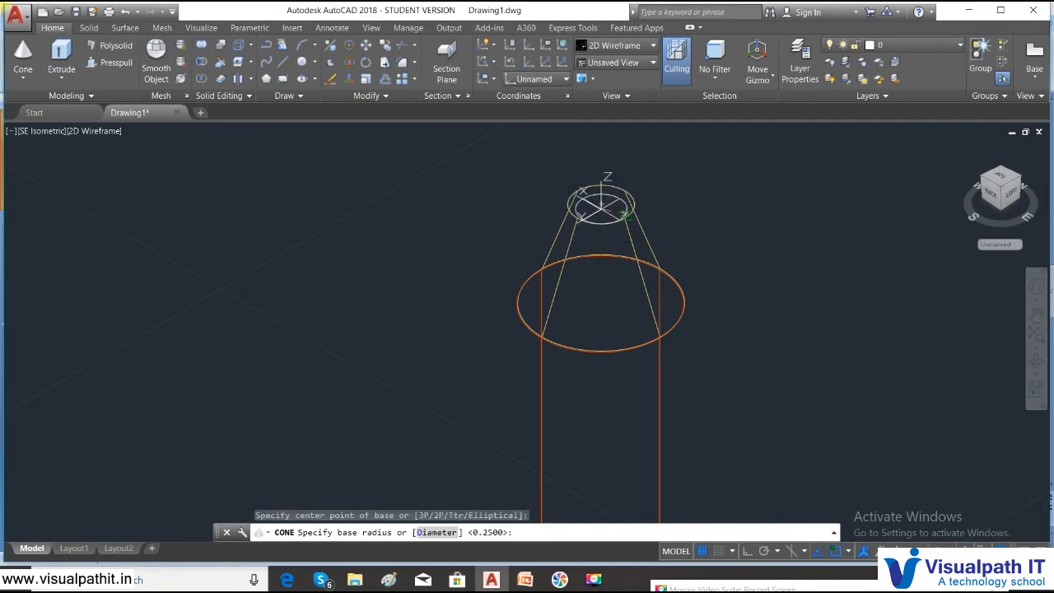
key(Escape)
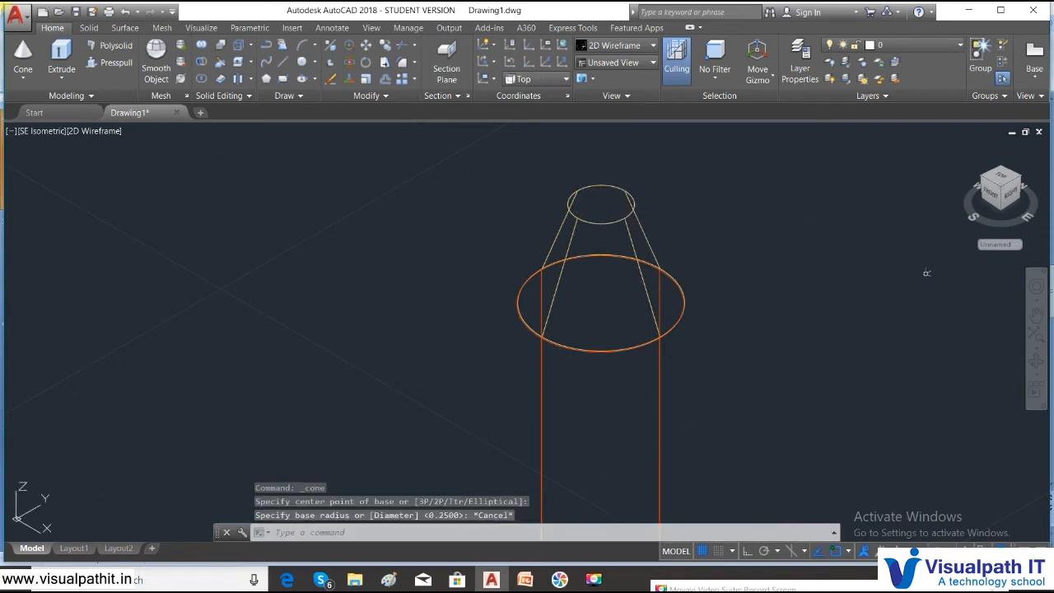
- Switch the viewport to the Top view and zoom in on the pencil
click(48, 131)
click(79, 162)
scroll(371, 141, up, 8)
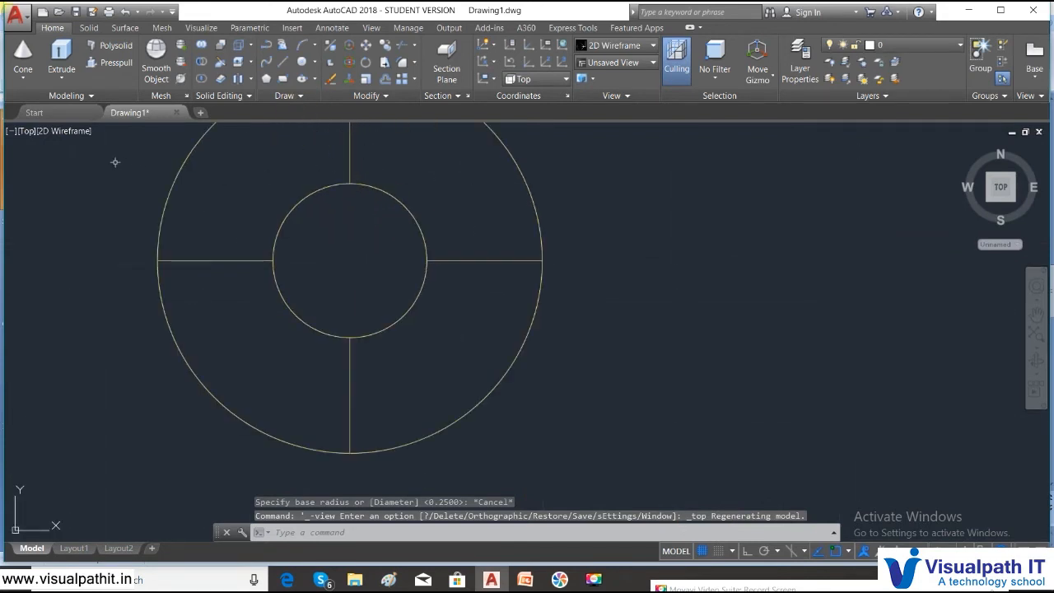
- Start a cone on the small circle, then cancel the misplaced attempt
click(23, 76)
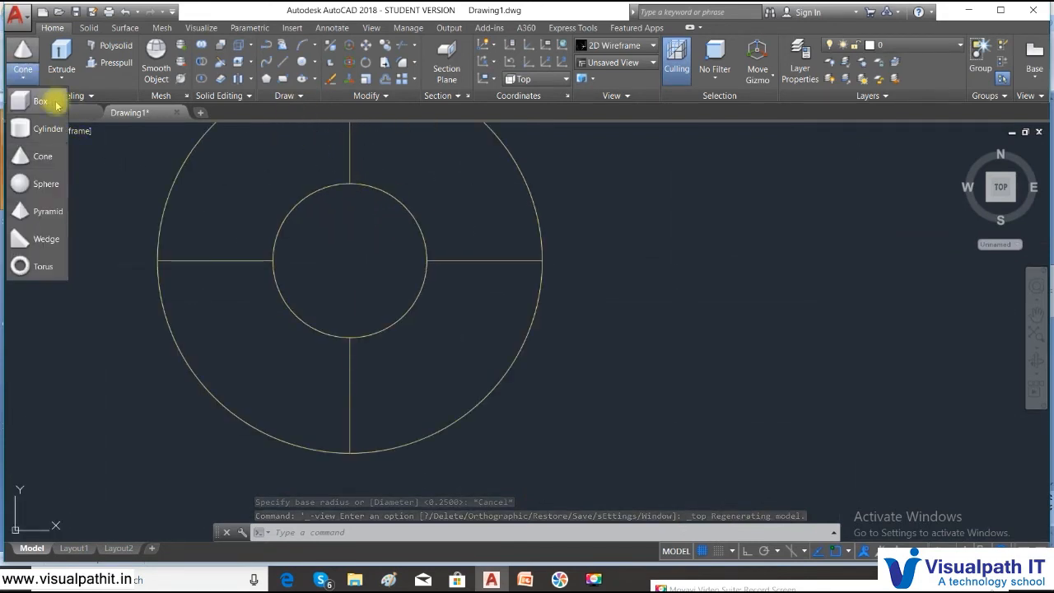
click(42, 156)
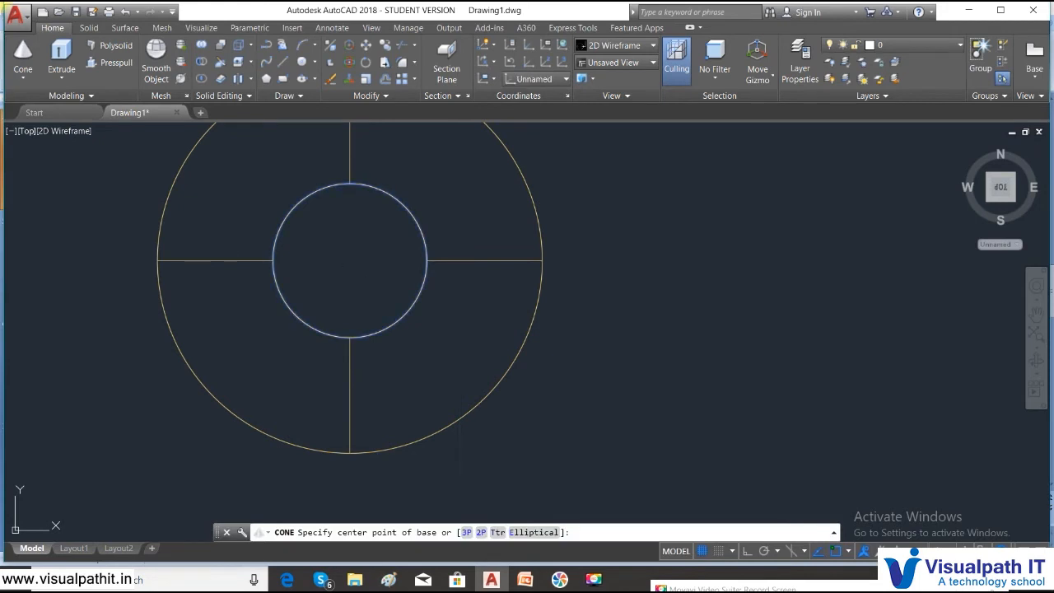
click(362, 184)
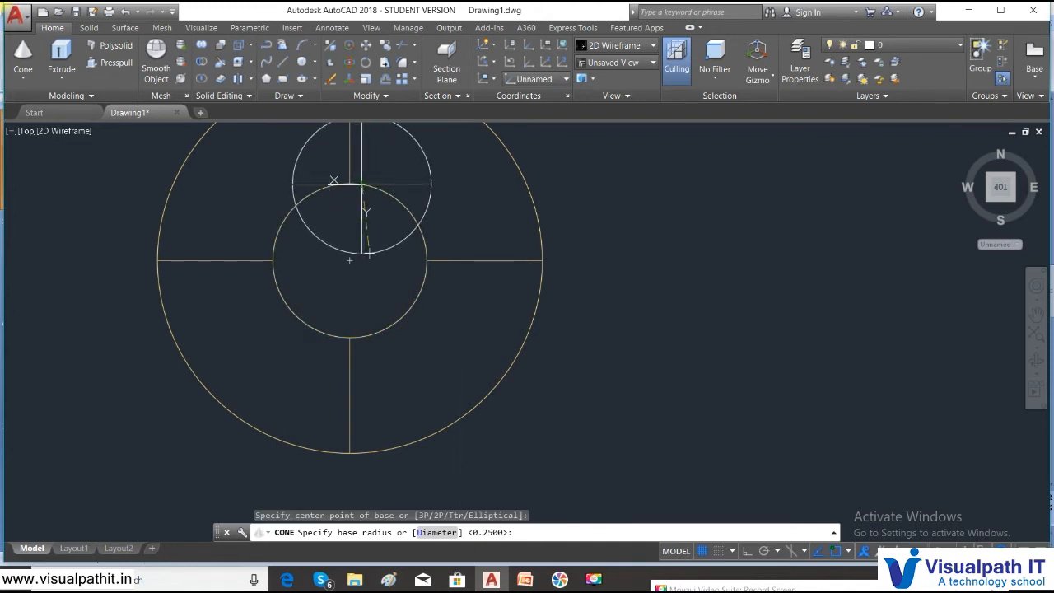
key(Escape)
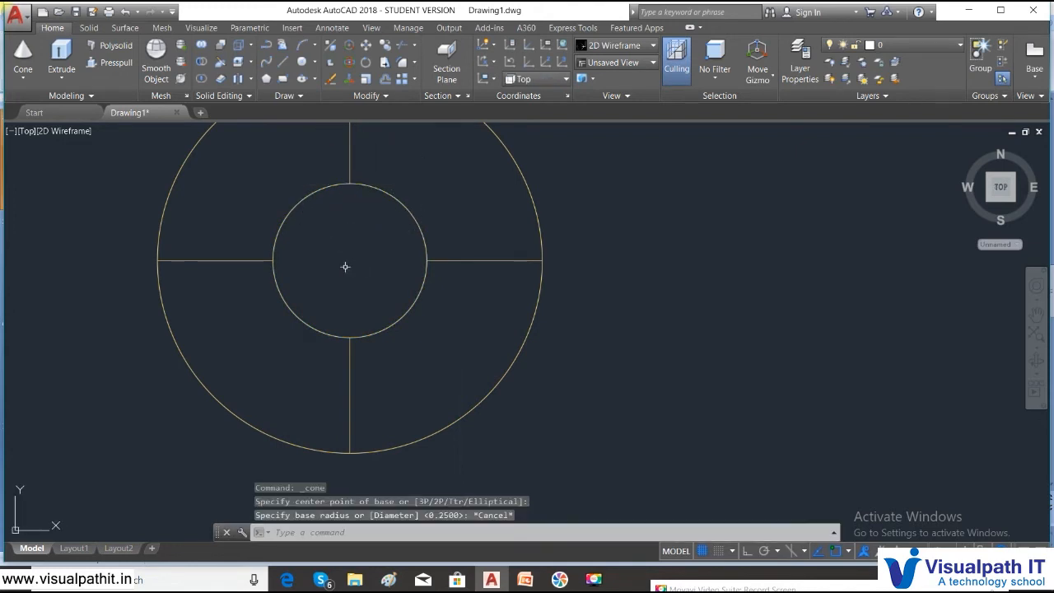
- Draw a 0.1-radius cone centred on the inner circle, then view it from the Right
click(23, 74)
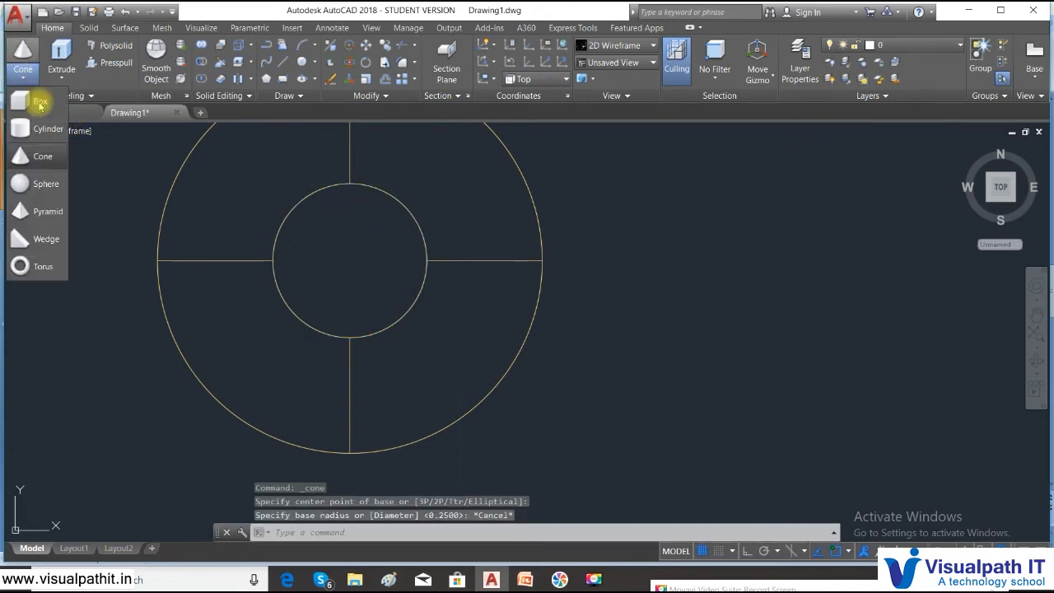
click(42, 156)
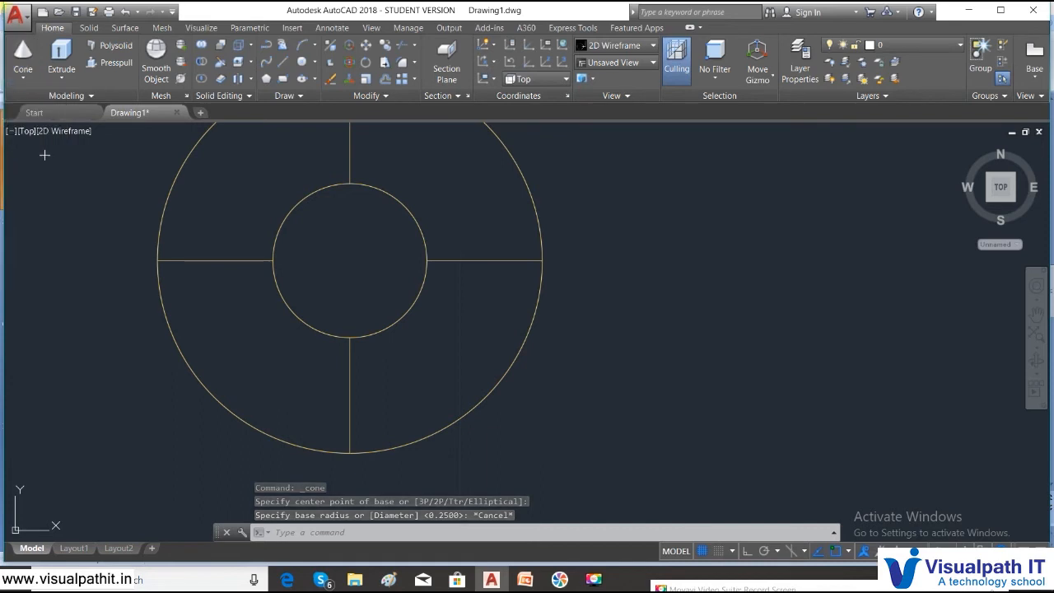
click(349, 258)
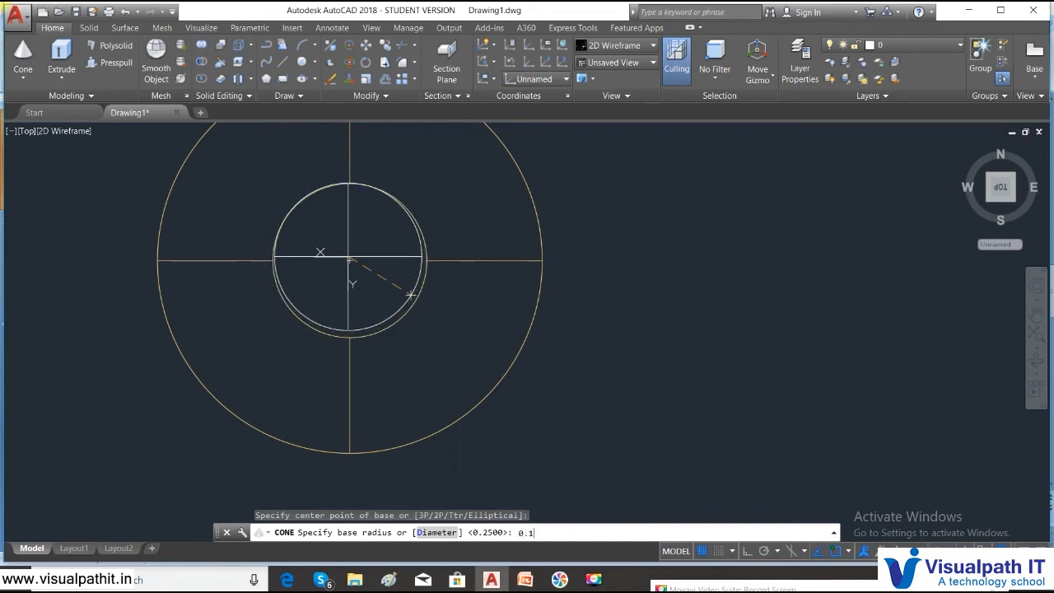
text(0.1)
key(Return)
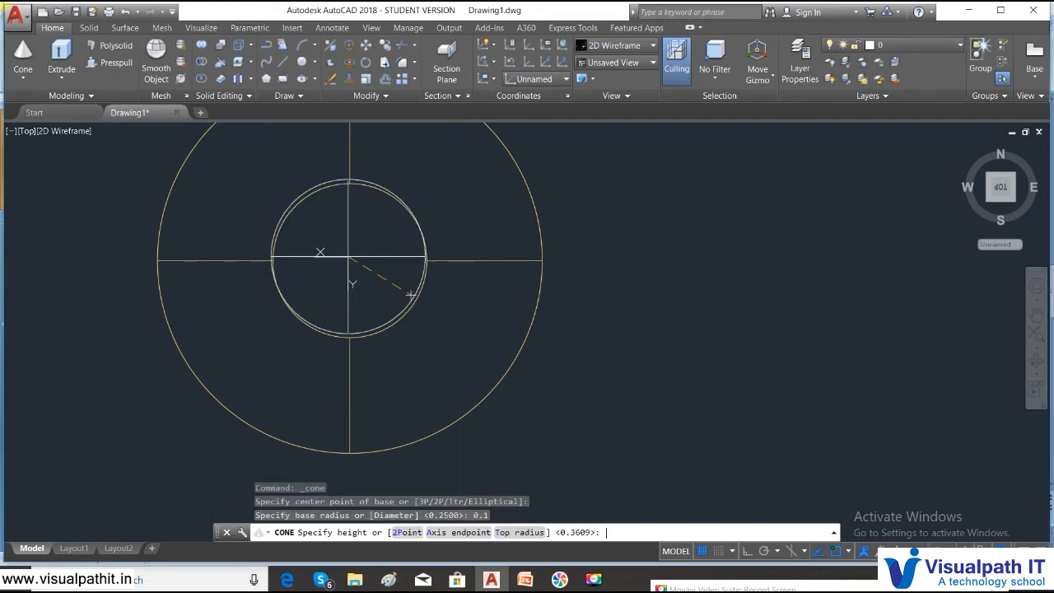
click(362, 154)
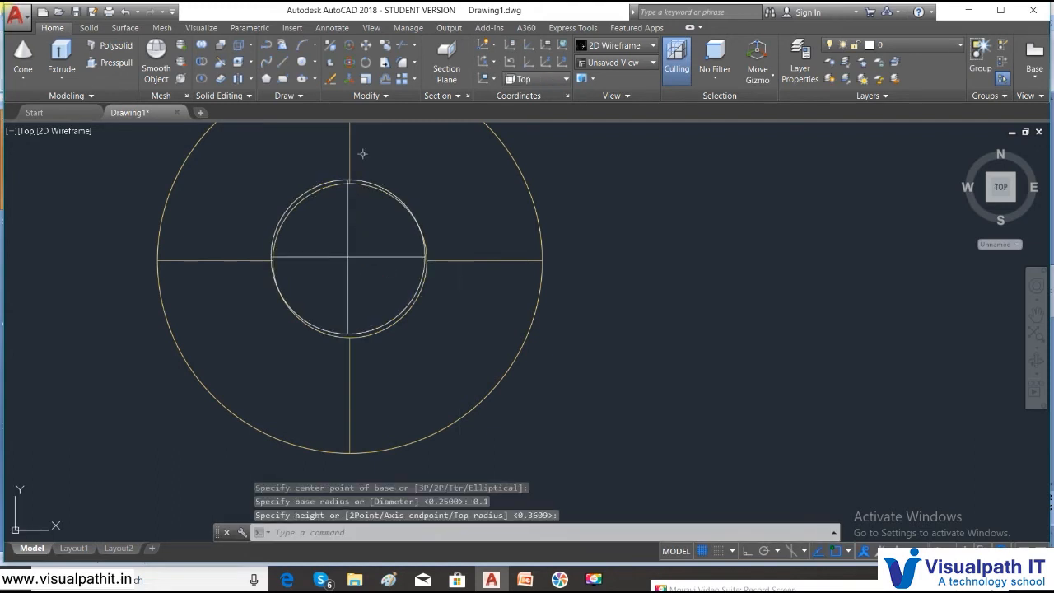
click(26, 130)
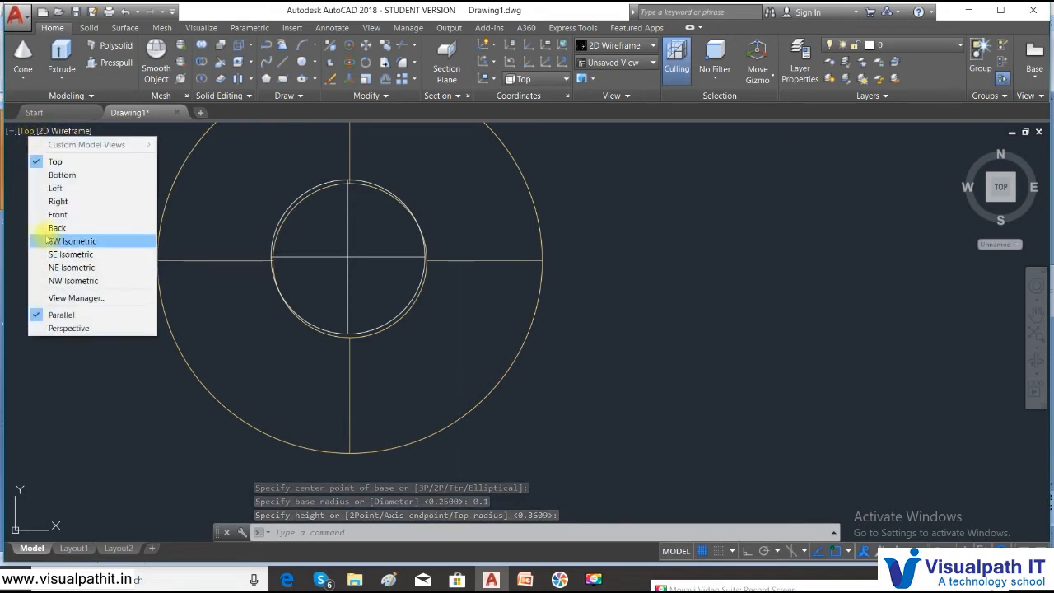
click(51, 201)
- Move the small cone from its base onto the top of the pencil body
scroll(536, 281, up, 4)
middle_drag(490, 443, 498, 466)
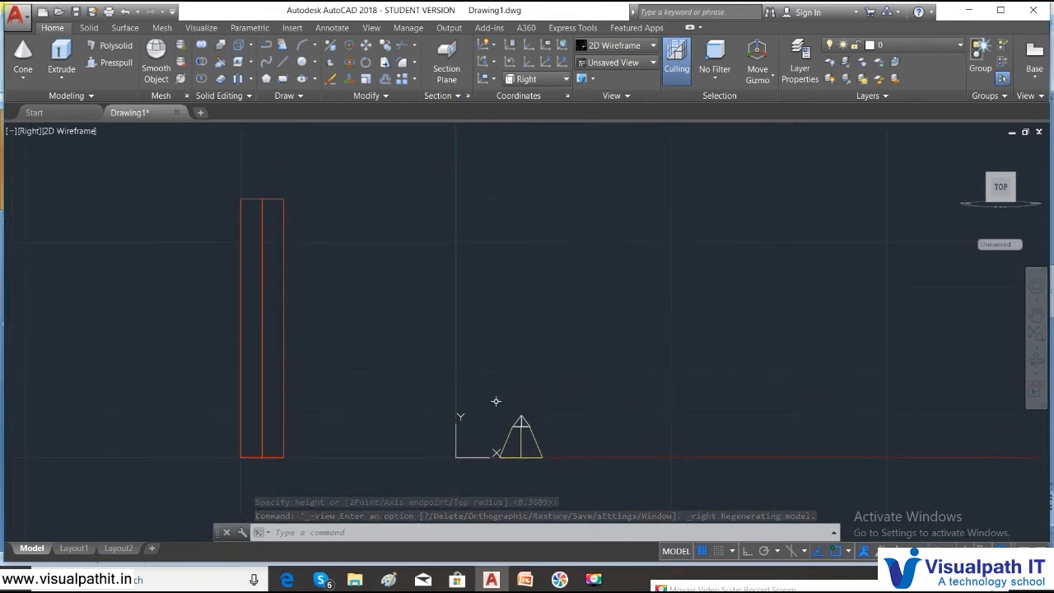
text(m)
key(Return)
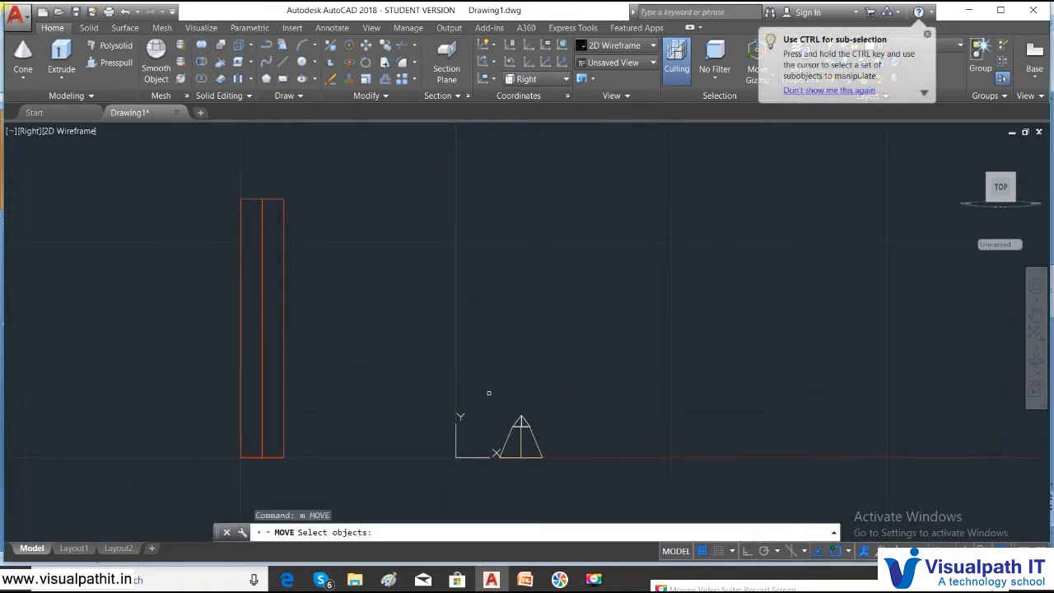
click(488, 393)
click(581, 494)
key(Return)
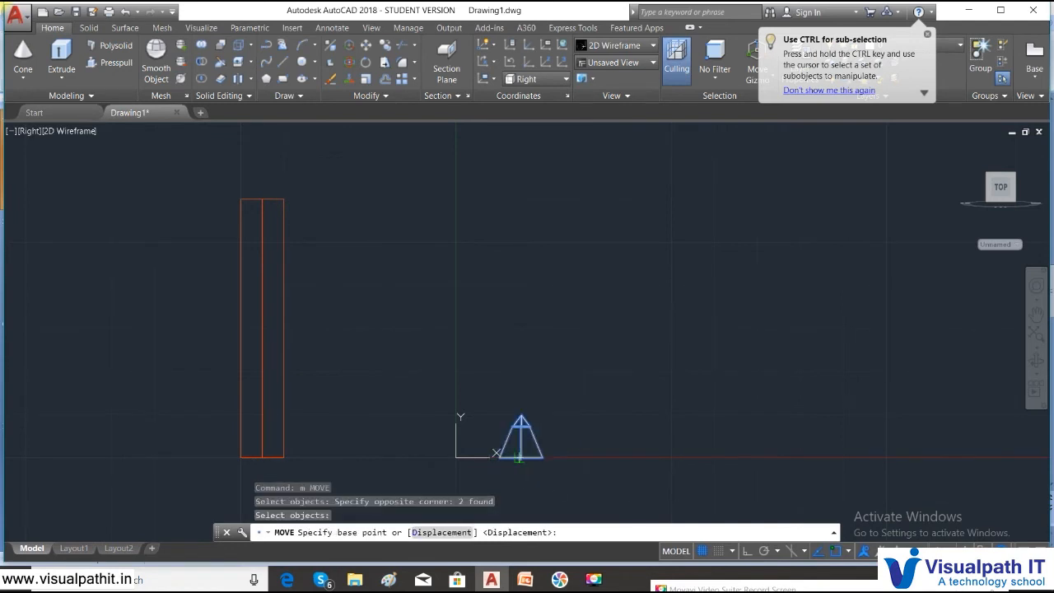
click(521, 457)
scroll(260, 197, up, 2)
scroll(262, 196, up, 3)
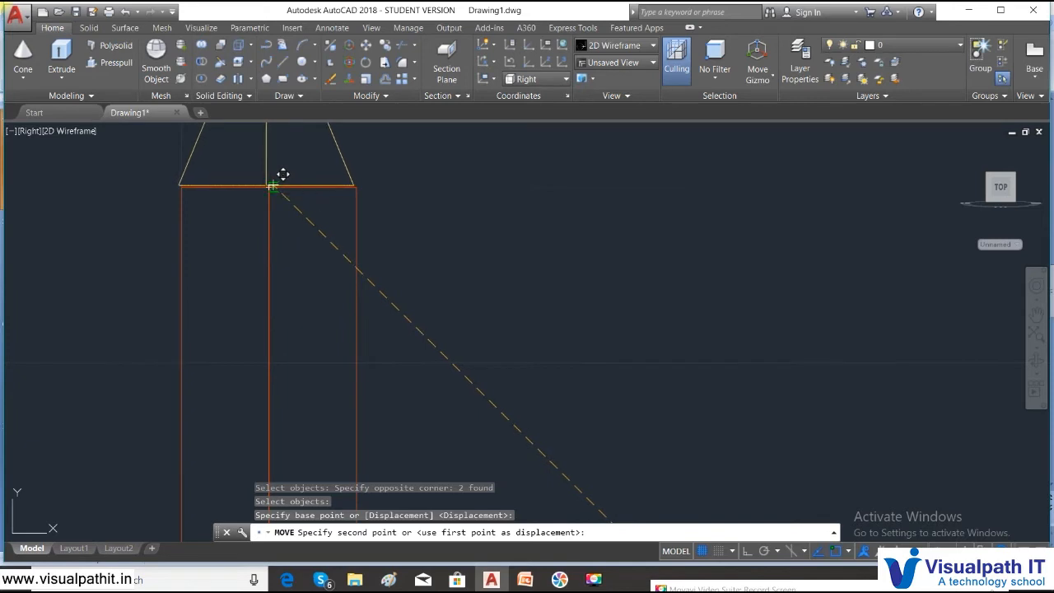
click(272, 186)
scroll(388, 209, down, 5)
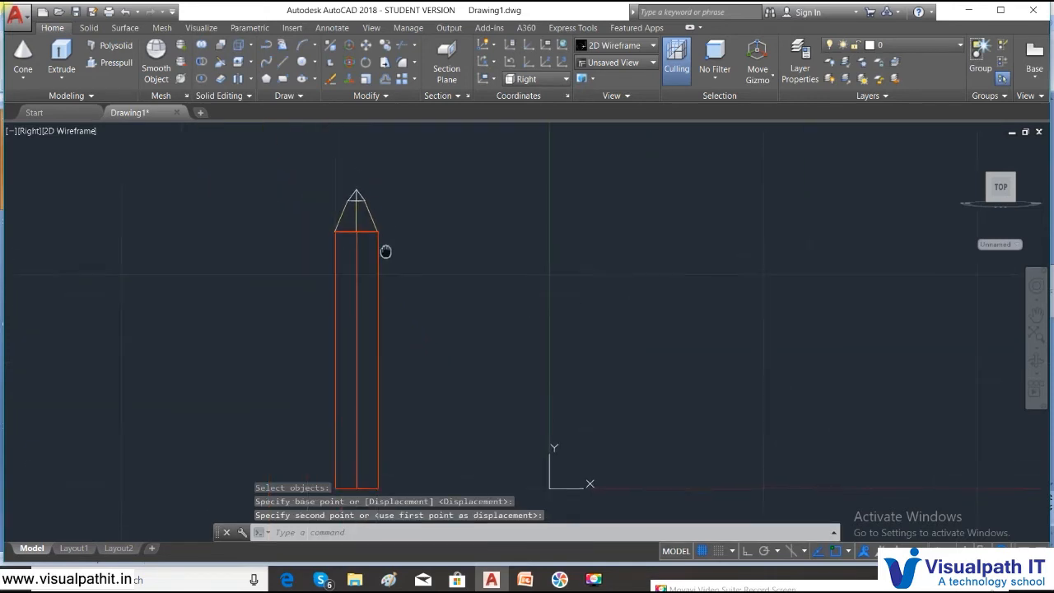
- Stretch the small tip cone's apex grip into a sharper point
key(Escape)
scroll(336, 165, up, 5)
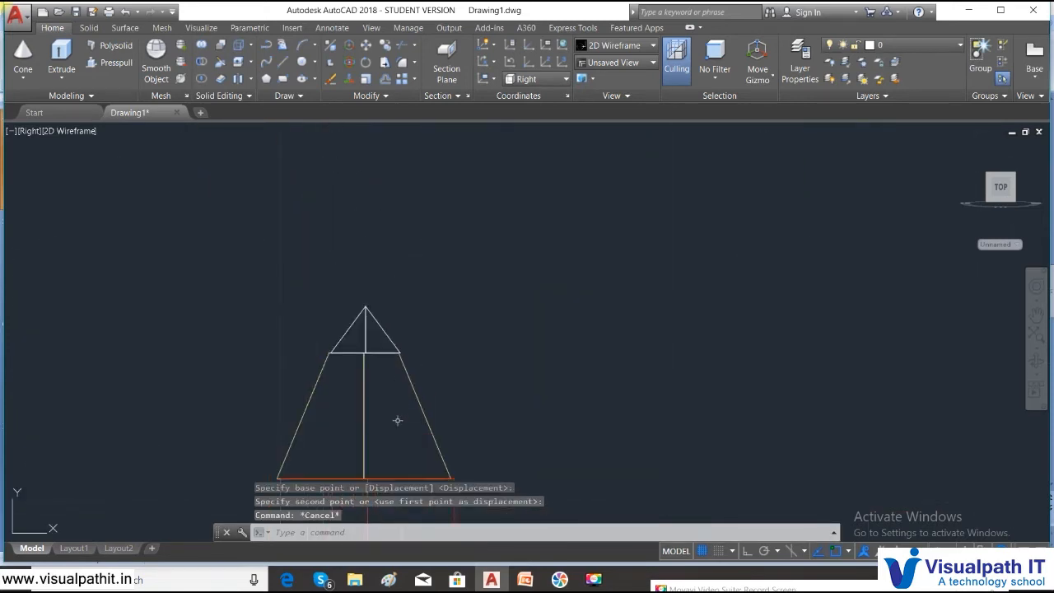
click(377, 326)
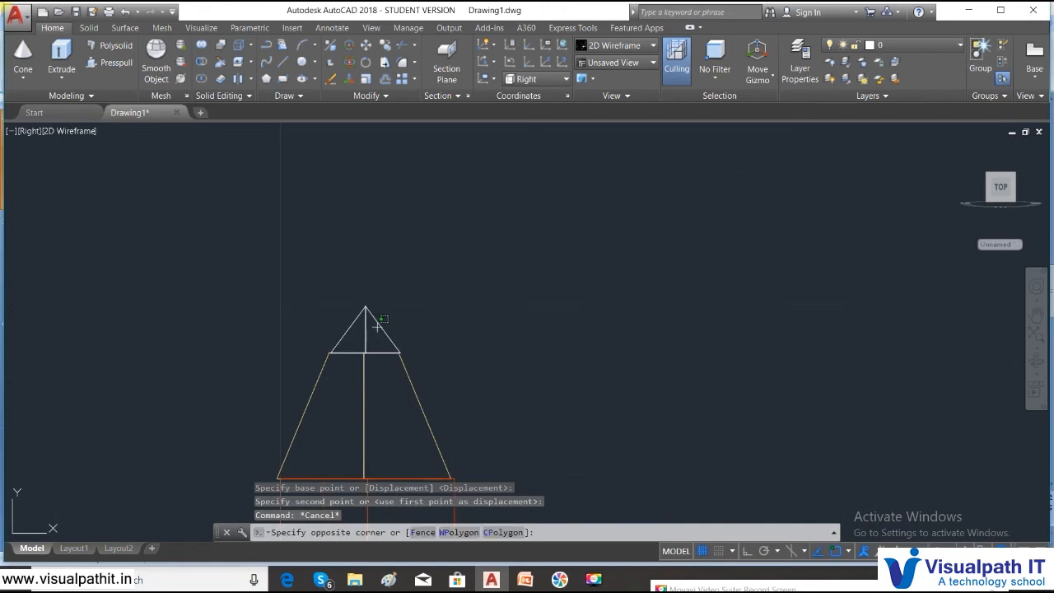
click(355, 300)
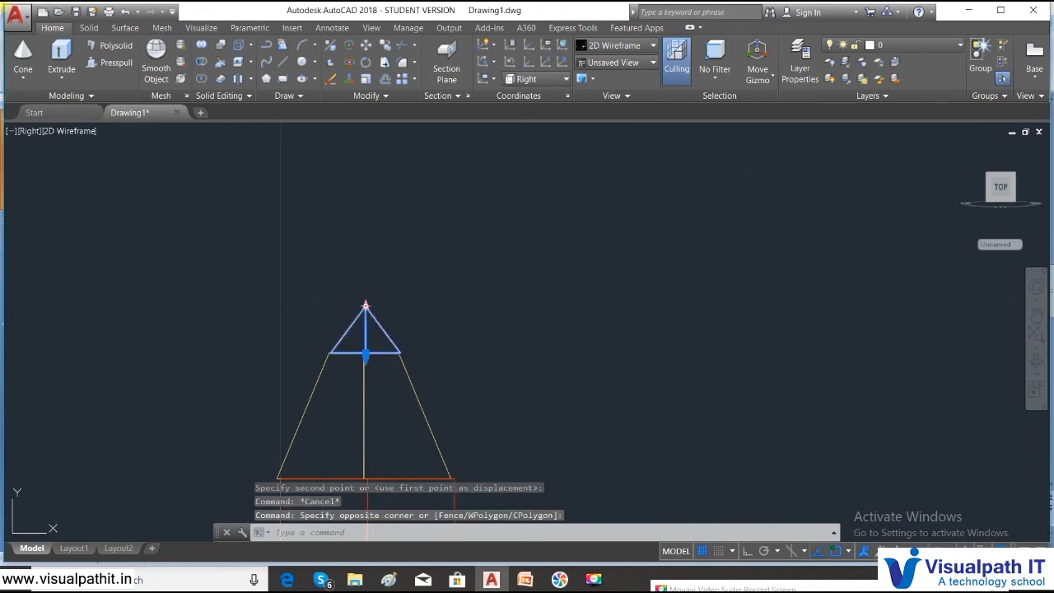
click(366, 307)
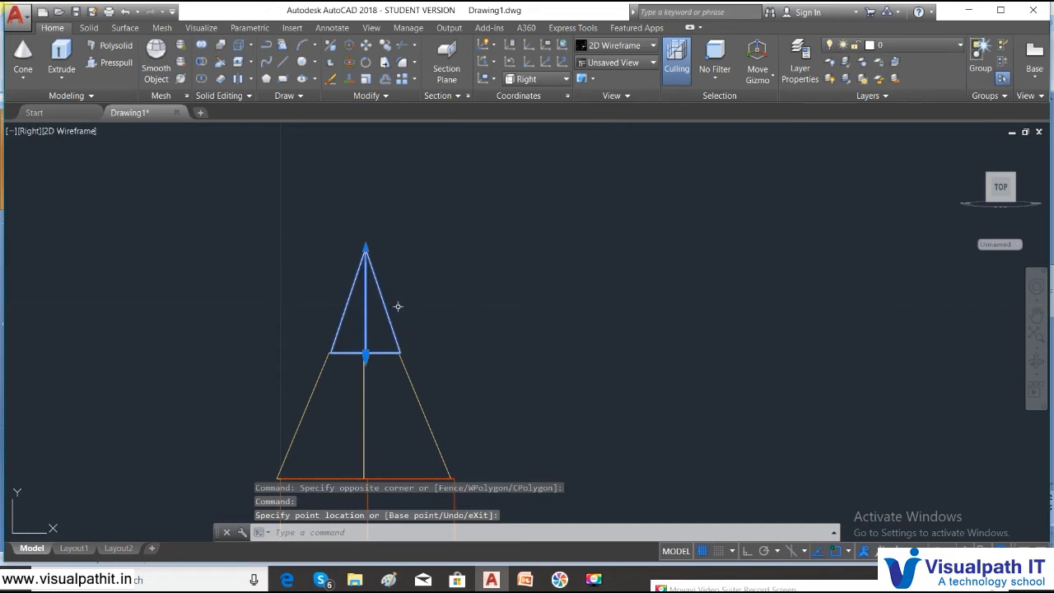
key(Escape)
key(Escape)
scroll(403, 313, down, 3)
scroll(404, 336, up, 6)
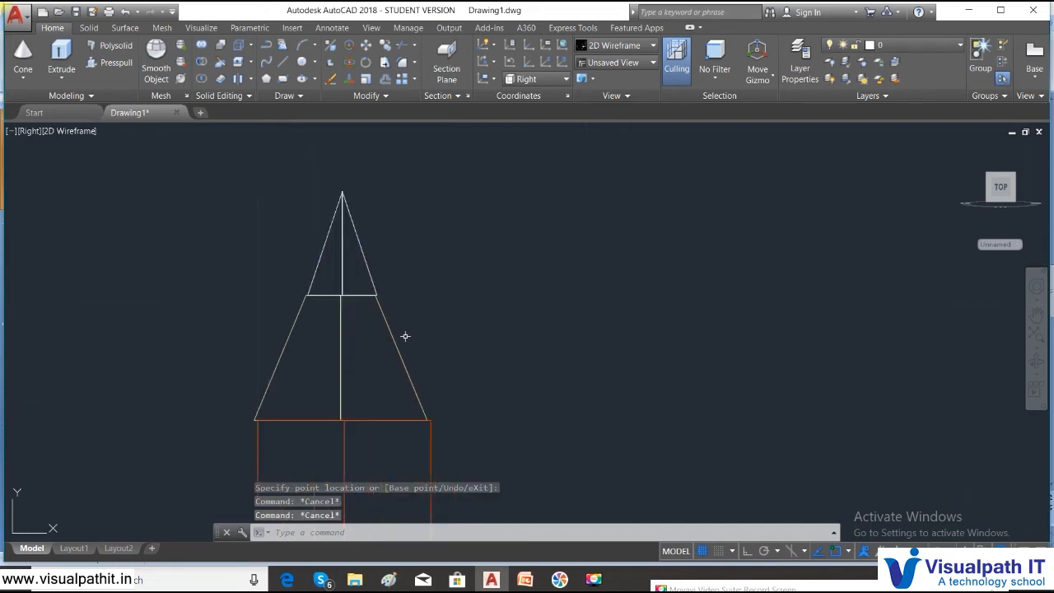
scroll(399, 267, up, 2)
- Move the frustum from its corner to its aligned position
text(m)
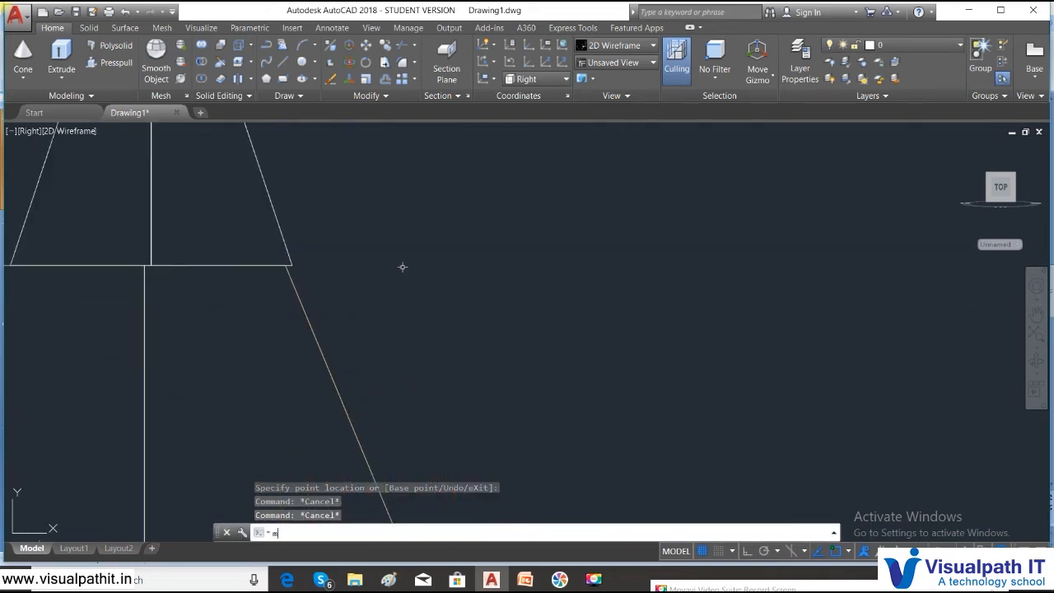
key(Return)
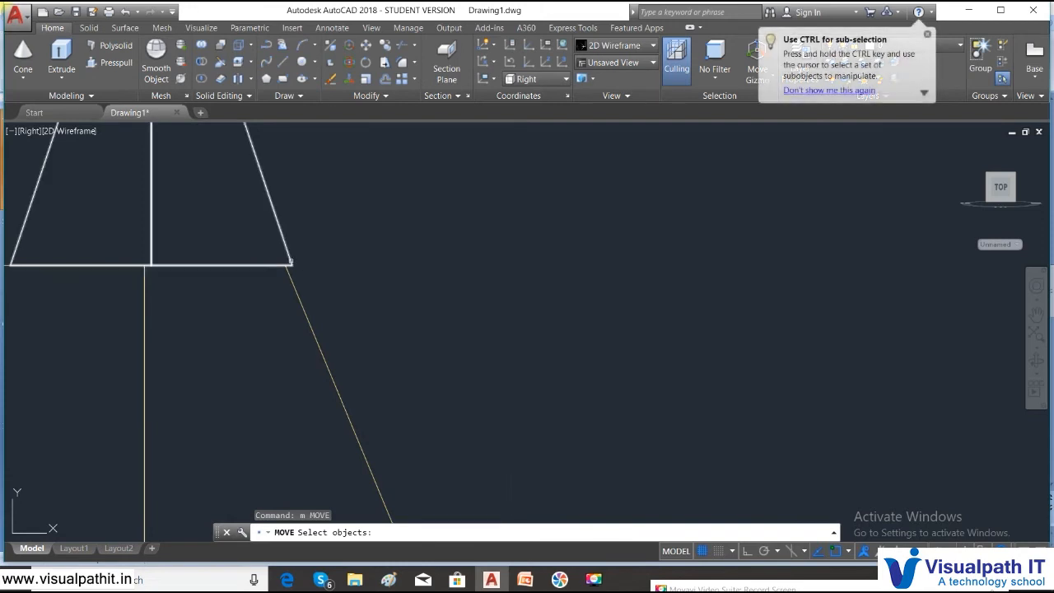
click(290, 264)
key(Return)
scroll(292, 273, up, 3)
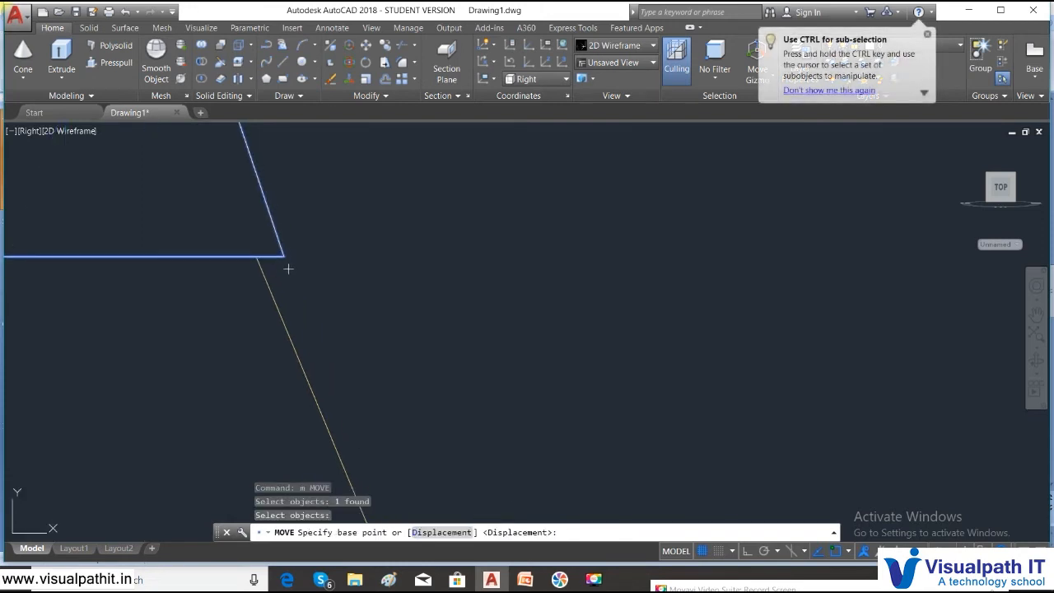
click(284, 257)
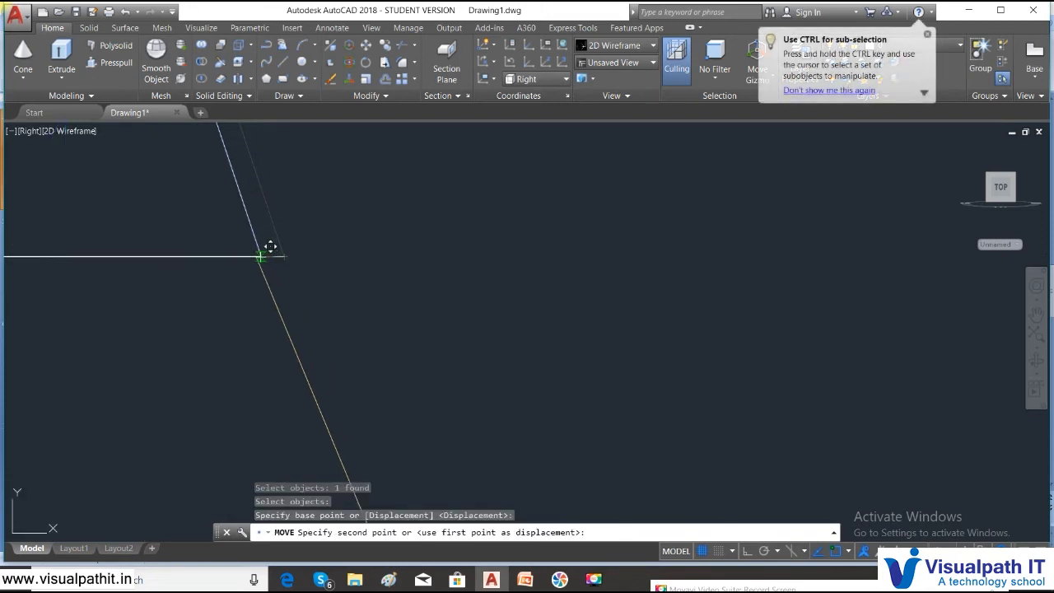
click(266, 246)
scroll(287, 245, down, 5)
middle_drag(393, 348, 378, 321)
scroll(377, 320, up, 5)
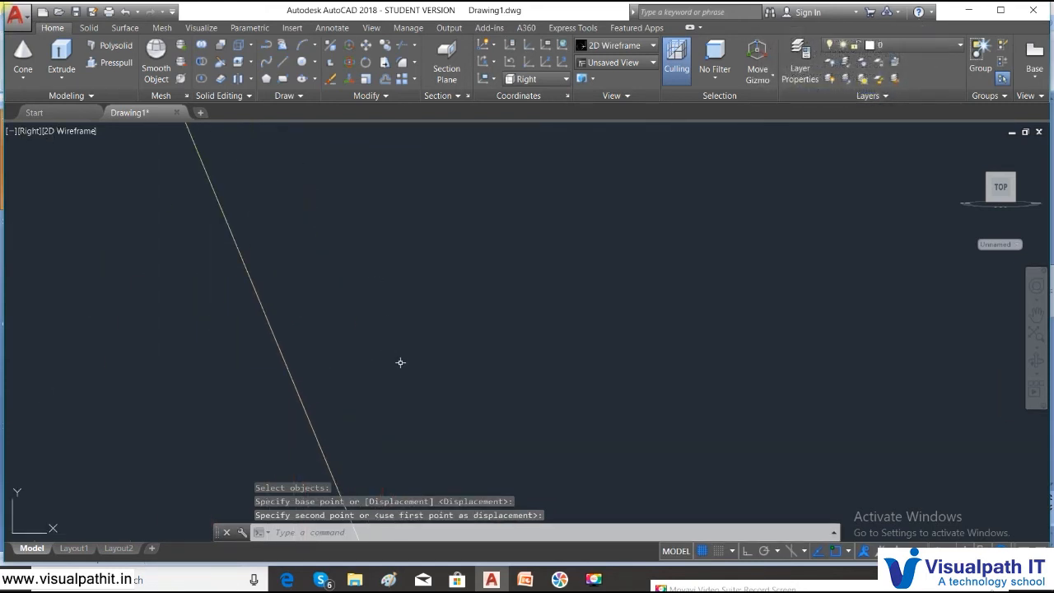
- Move the orange body outline to line up with the frustum's slanted edge
text(m)
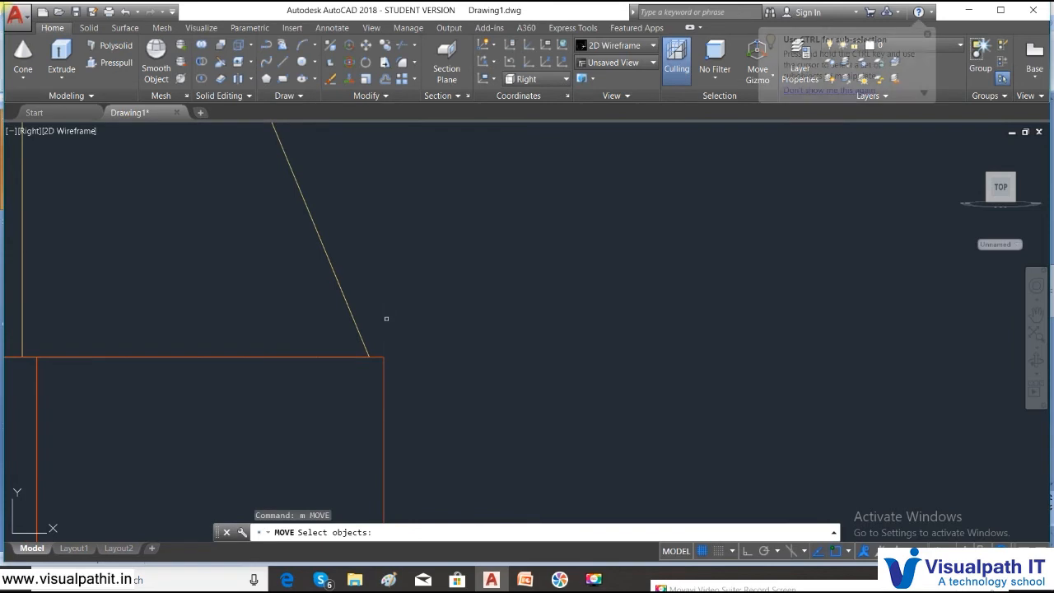
click(362, 346)
key(Return)
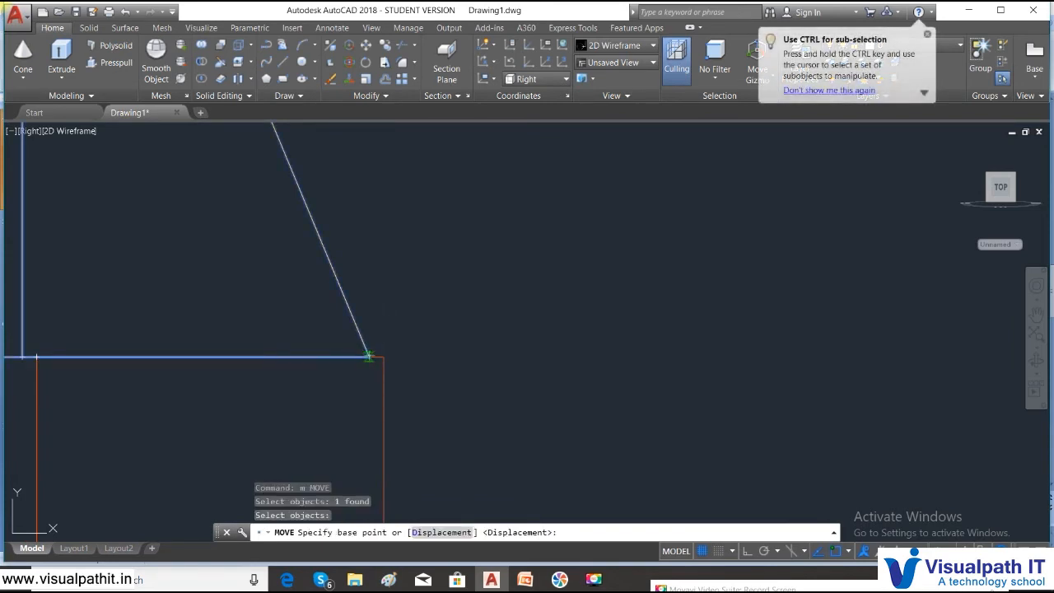
click(376, 347)
click(280, 287)
scroll(277, 289, up, 2)
scroll(290, 200, up, 4)
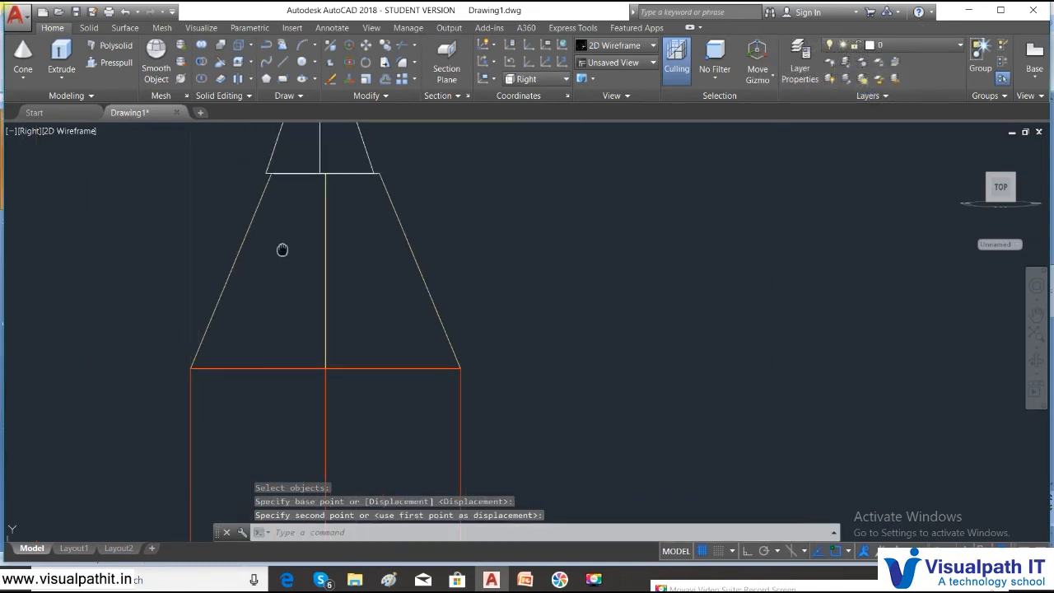
- Centre the upper trapezoid over the lower piece
text(m)
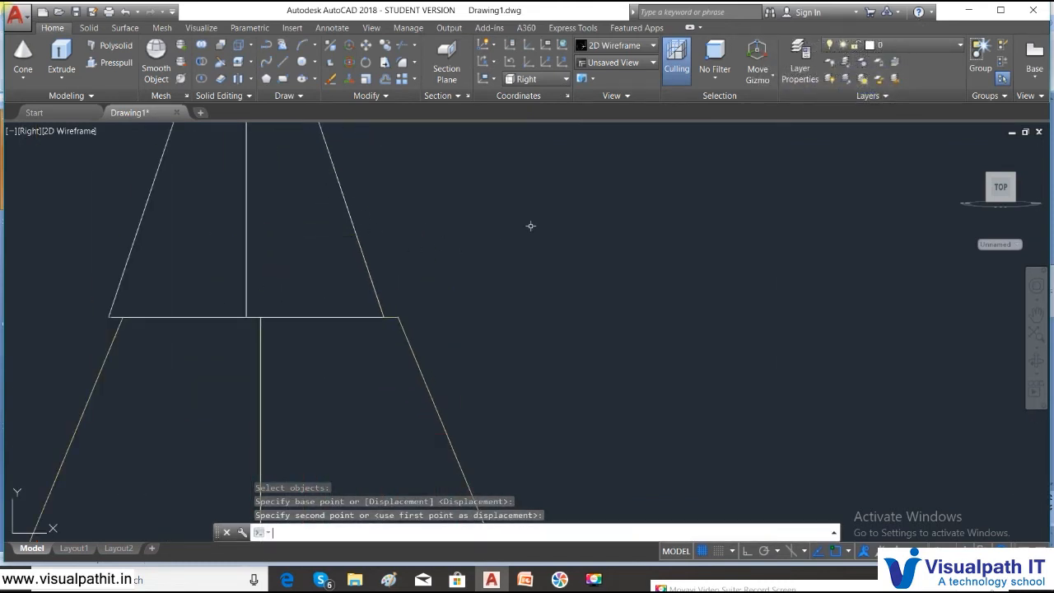
key(Return)
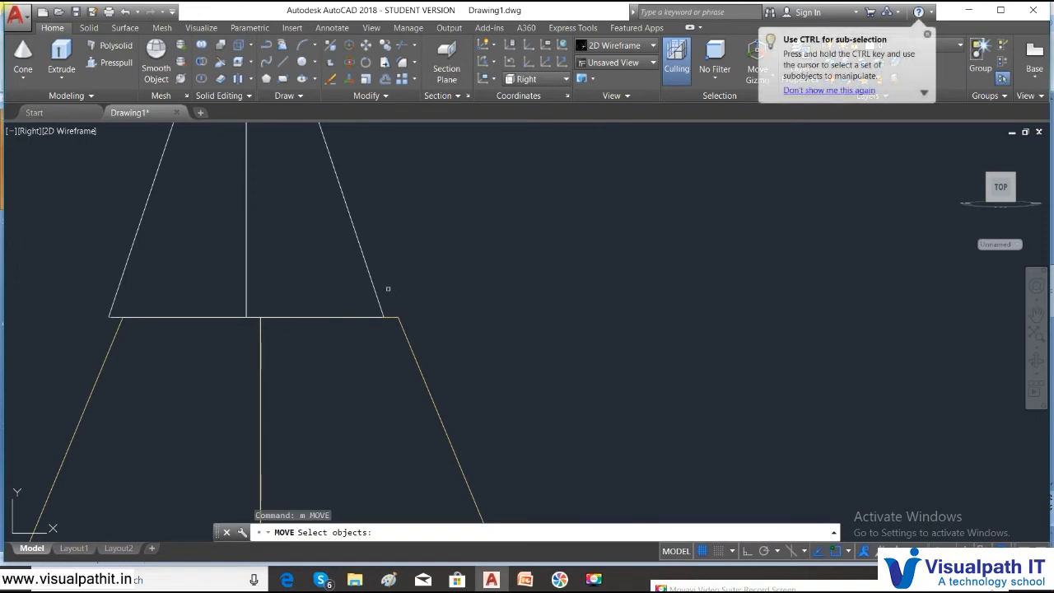
click(244, 289)
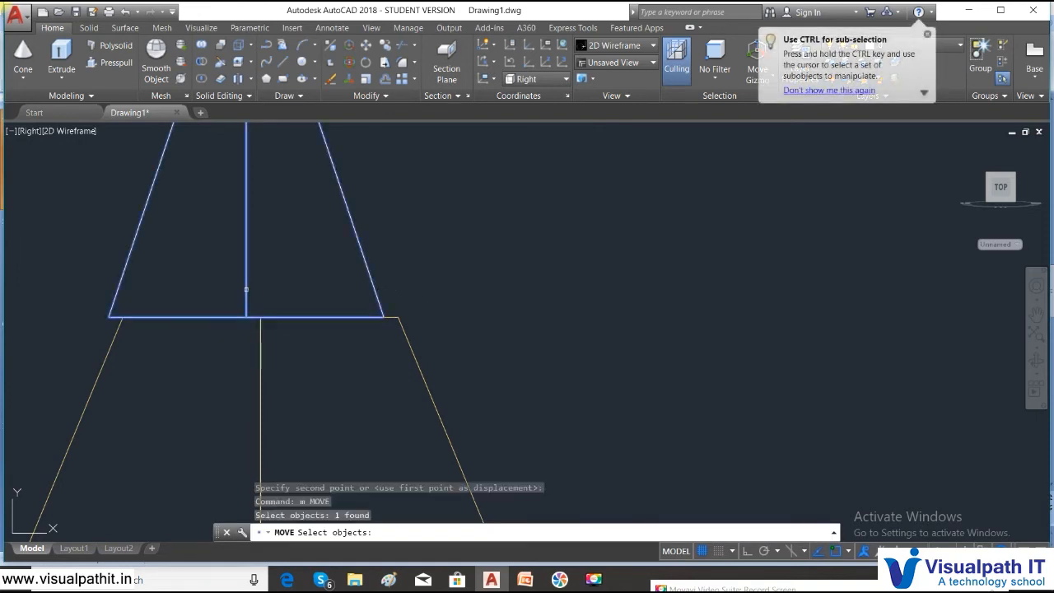
key(Return)
click(245, 318)
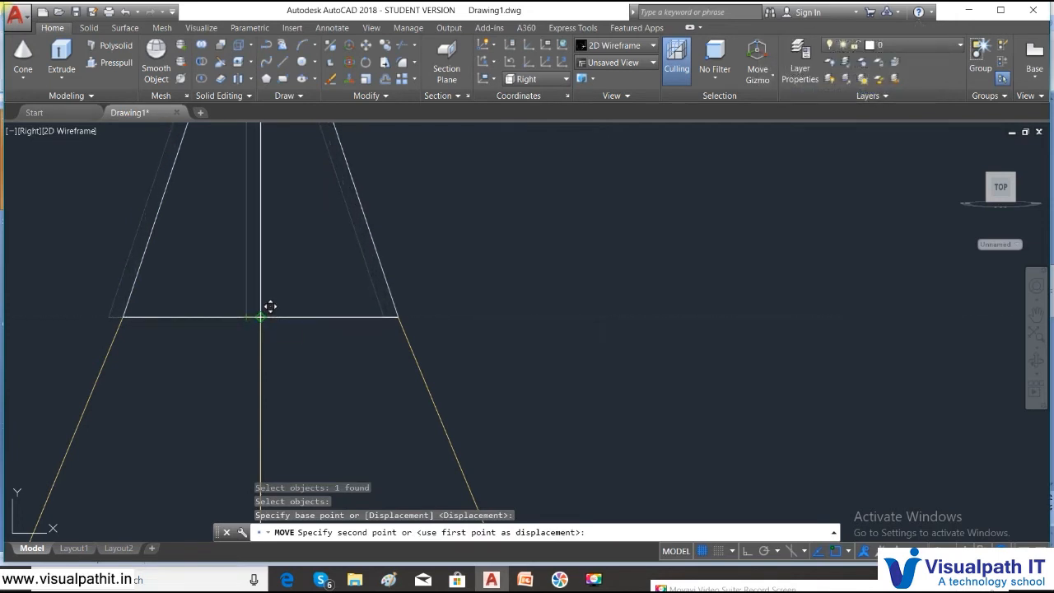
click(261, 317)
scroll(272, 428, down, 5)
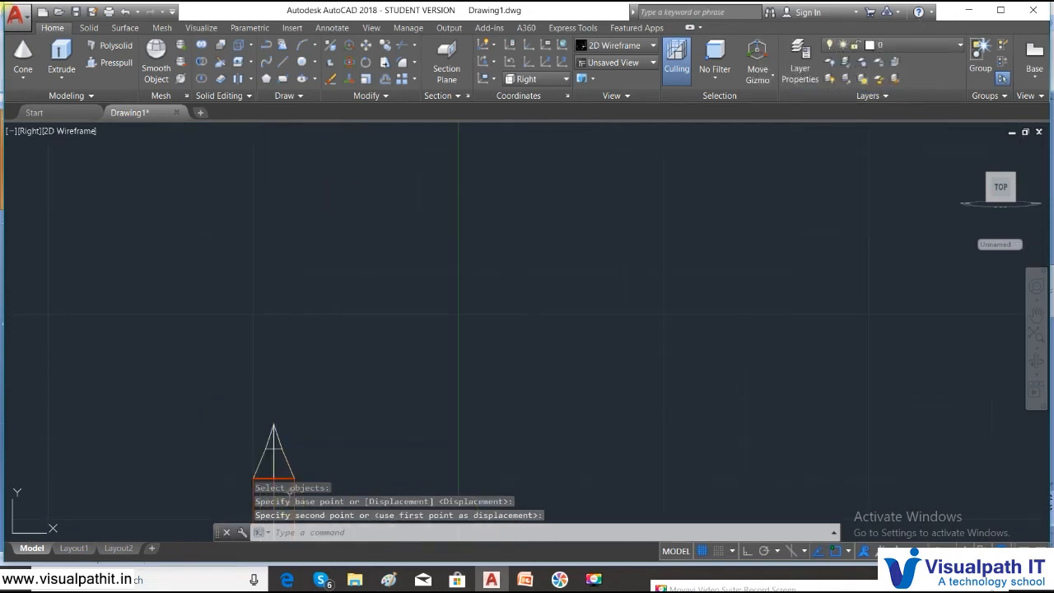
scroll(284, 260, down, 4)
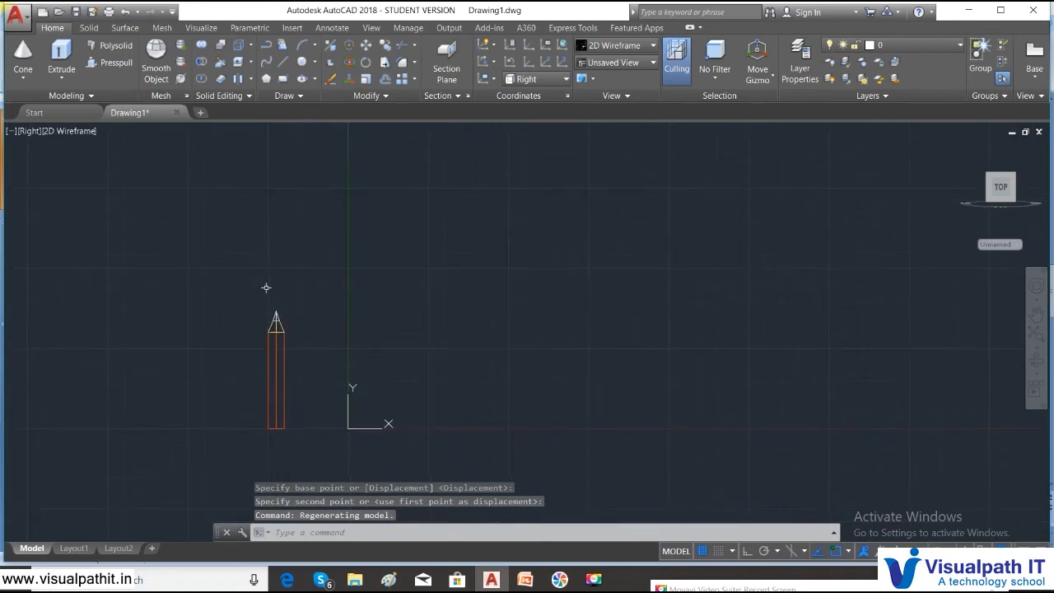
scroll(301, 351, up, 4)
click(28, 131)
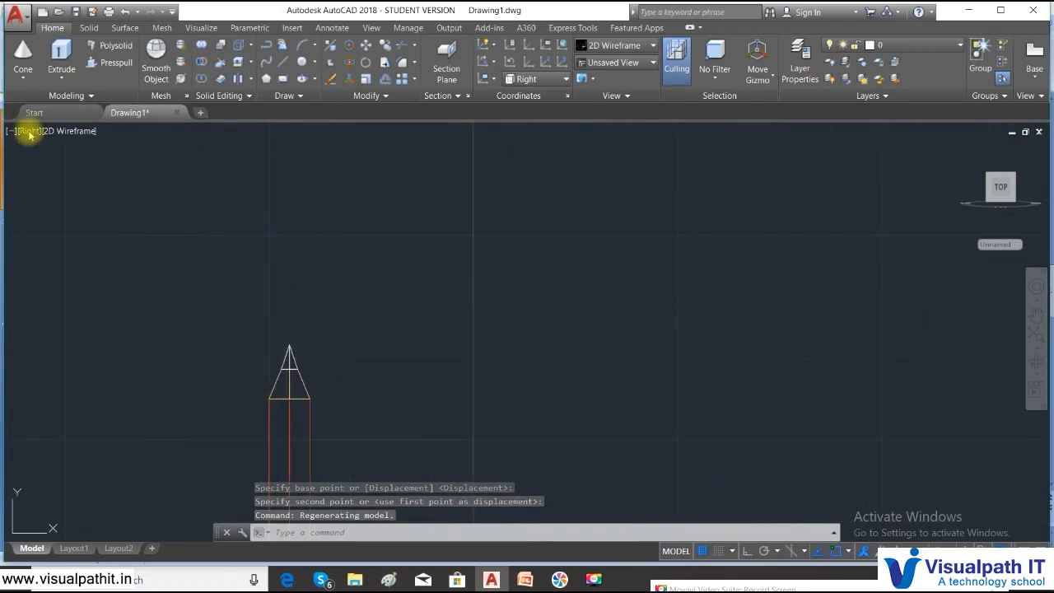
- Switch to the Front view and frame the pencil parts
click(48, 216)
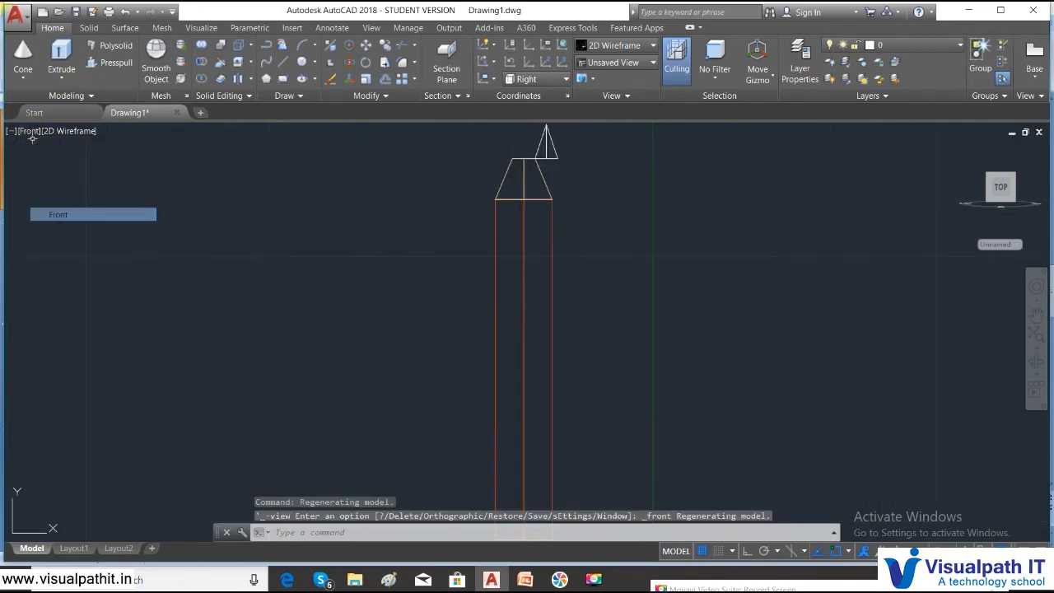
middle_drag(655, 240, 654, 299)
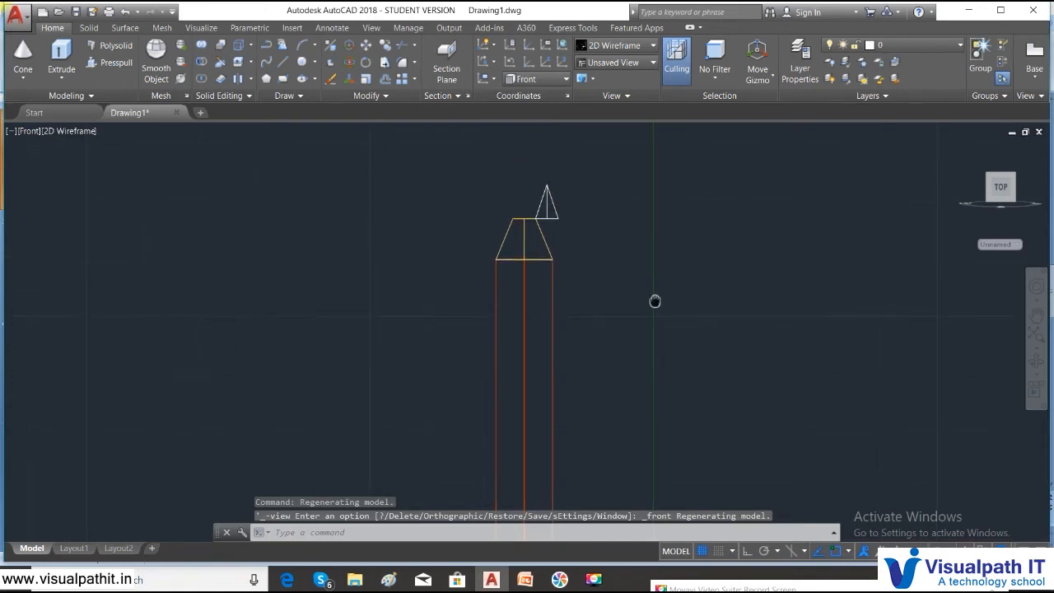
scroll(589, 227, up, 4)
click(585, 238)
- Move the tip cone from its base onto the frustum's top centre
text(m)
key(Return)
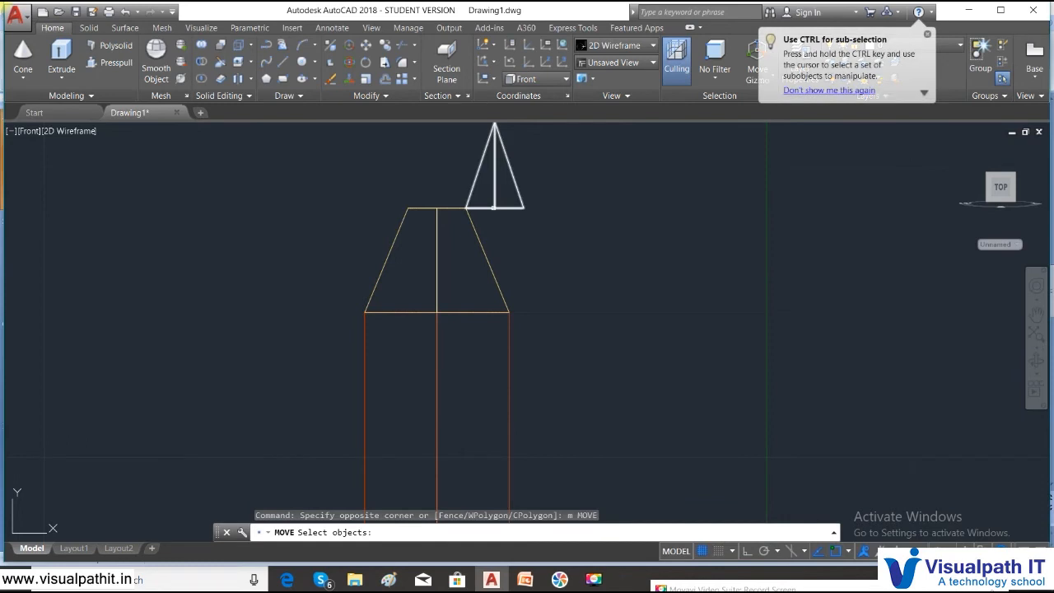
click(489, 203)
key(Return)
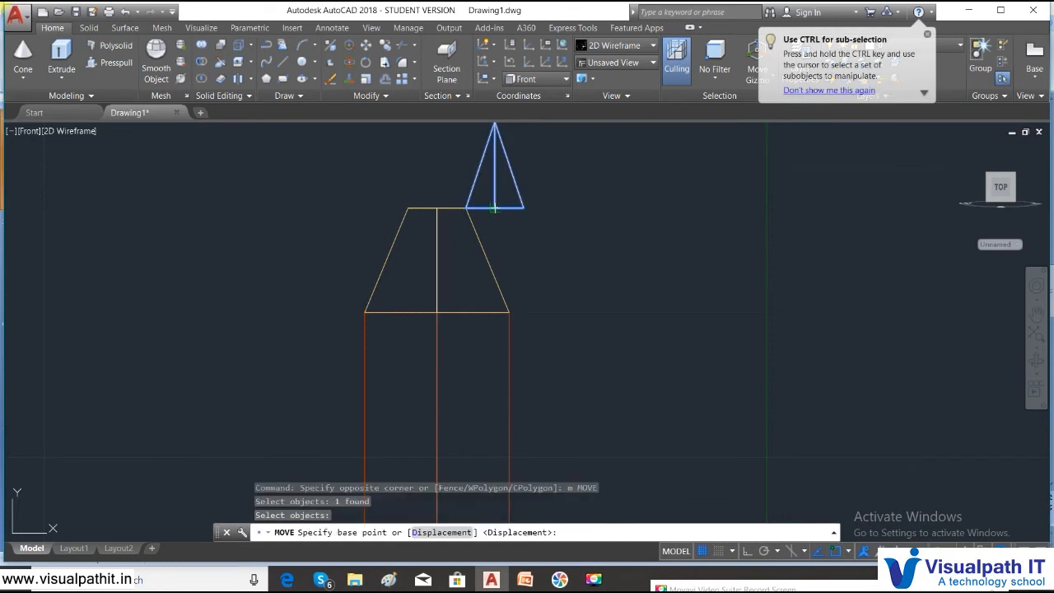
click(494, 208)
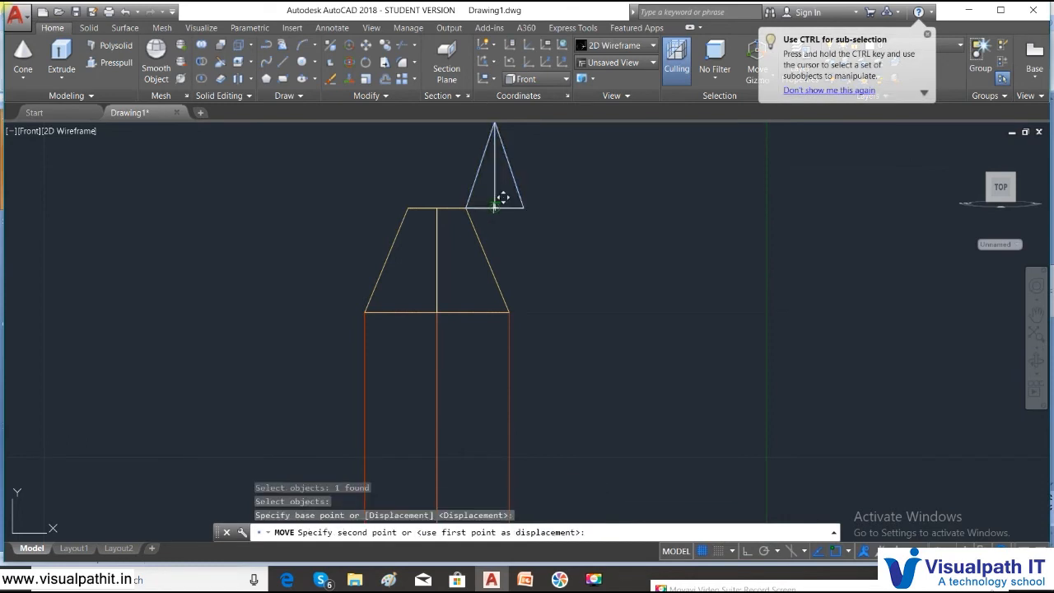
click(436, 209)
scroll(168, 222, down, 4)
click(75, 131)
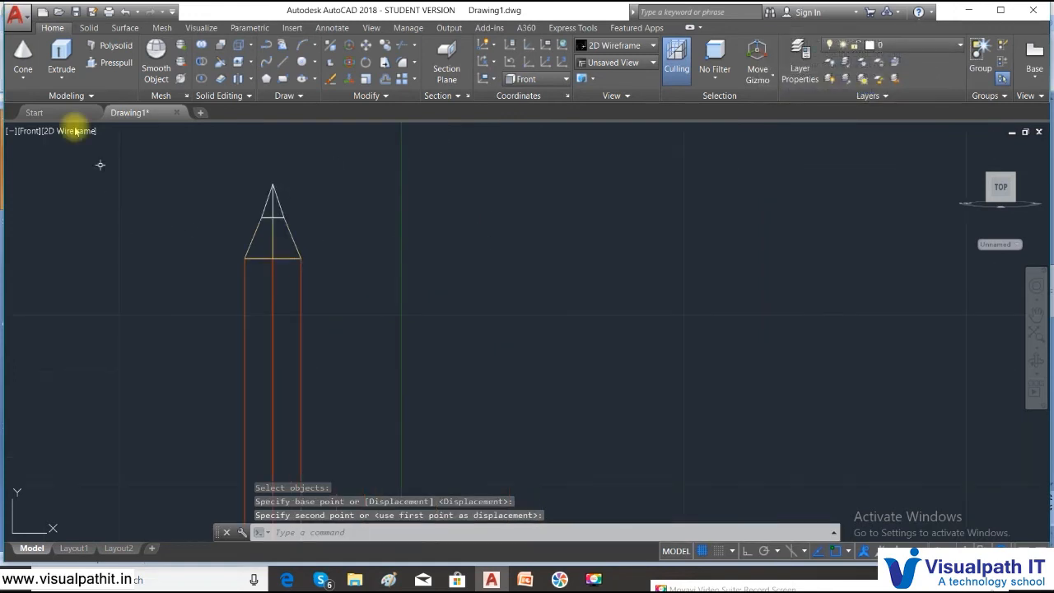
click(29, 131)
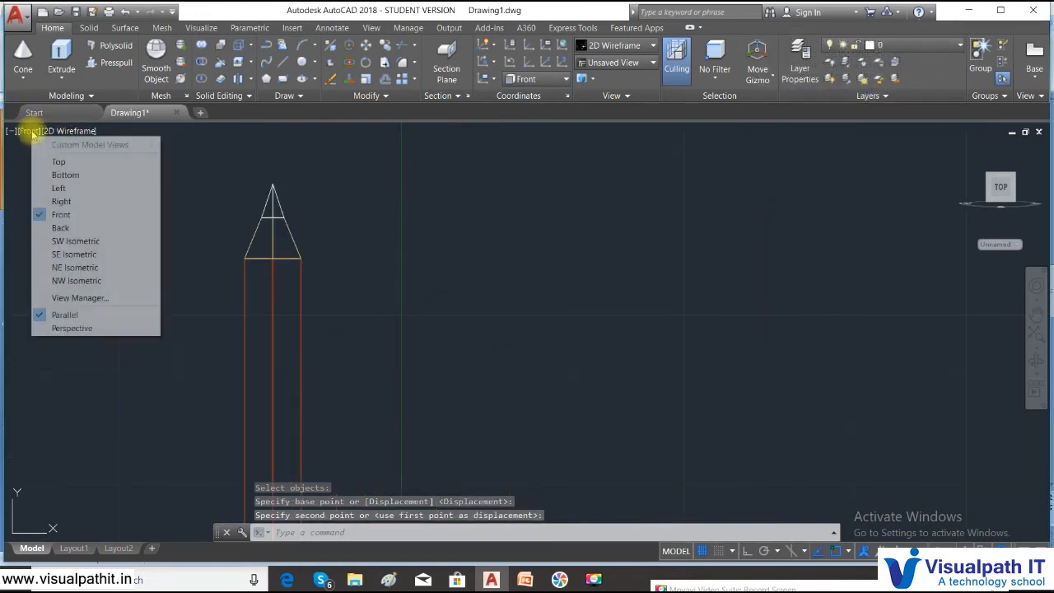
- View the pencil from Bottom, Top, then SE Isometric, and apply the Shaded visual style
click(44, 173)
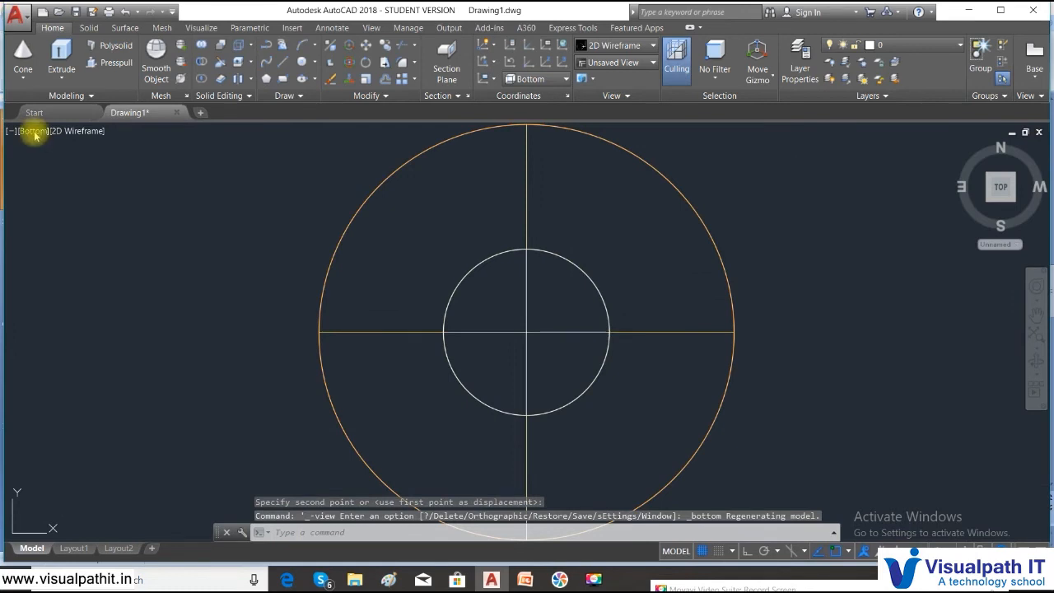
click(30, 131)
click(44, 158)
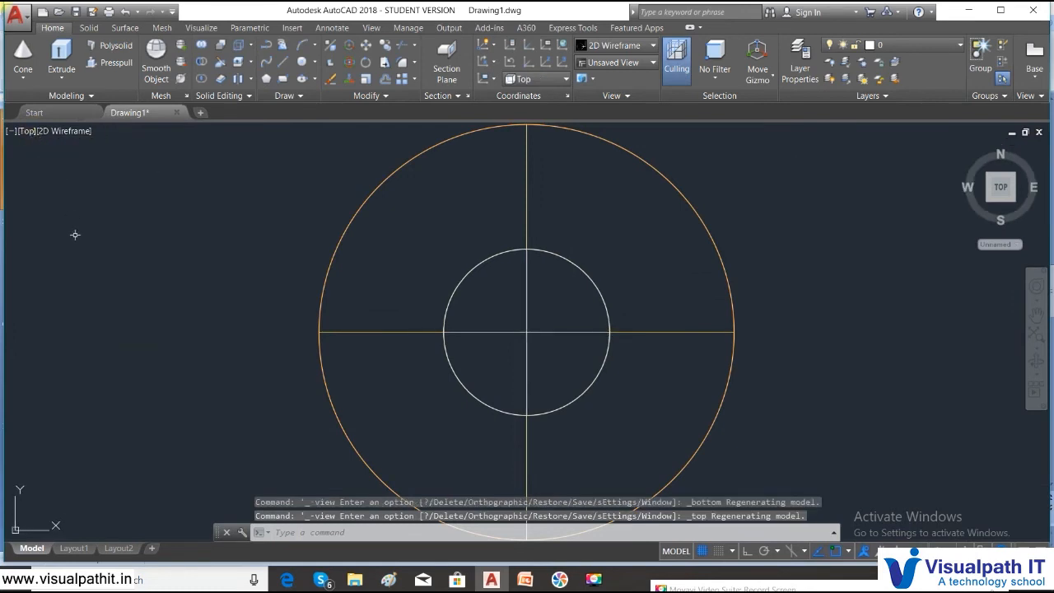
scroll(75, 234, down, 6)
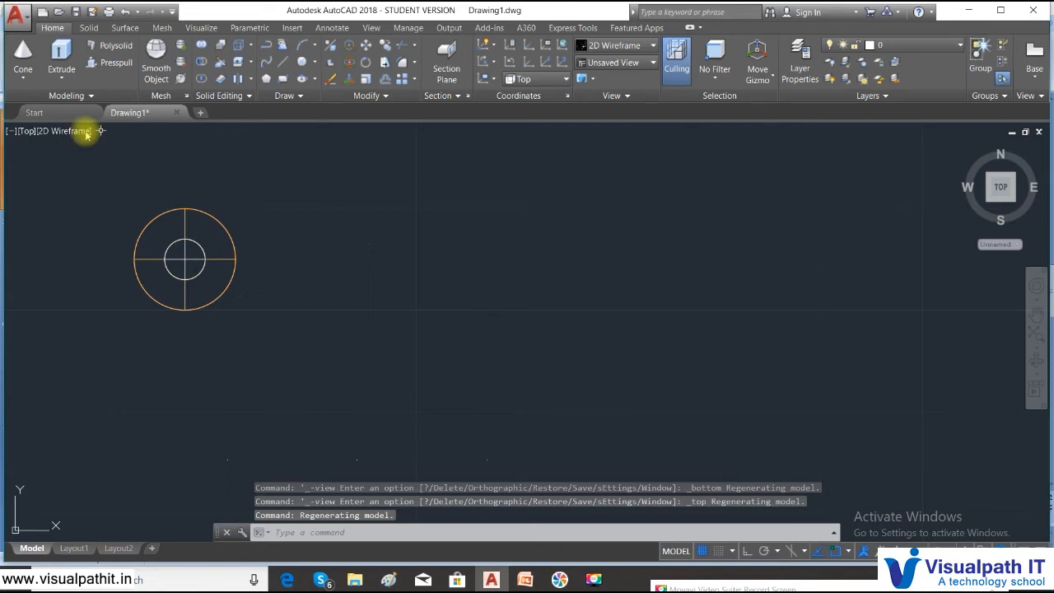
click(28, 131)
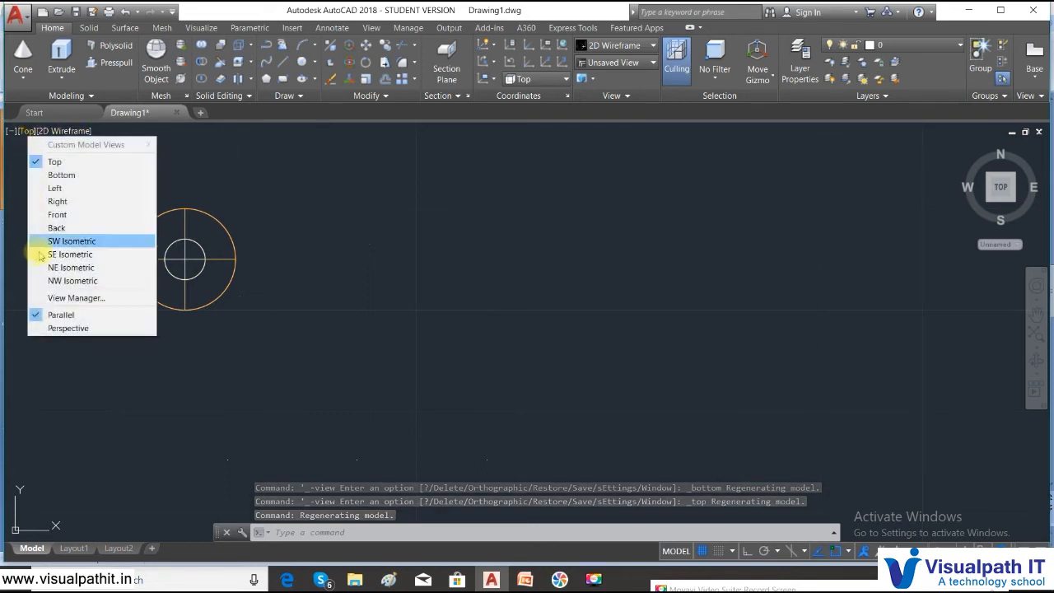
click(70, 254)
scroll(113, 263, down, 3)
scroll(156, 282, up, 2)
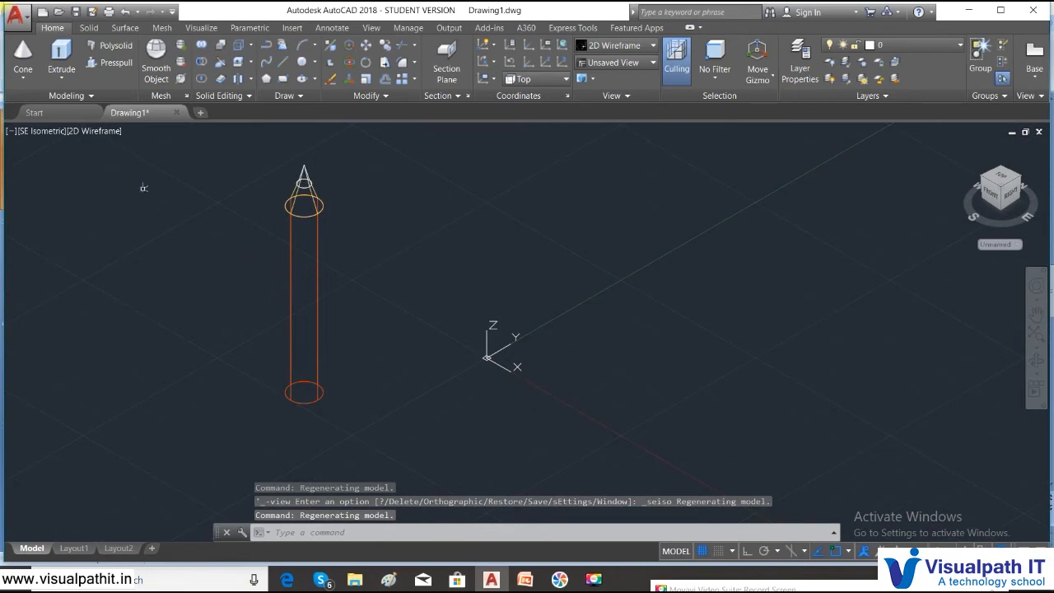
click(95, 131)
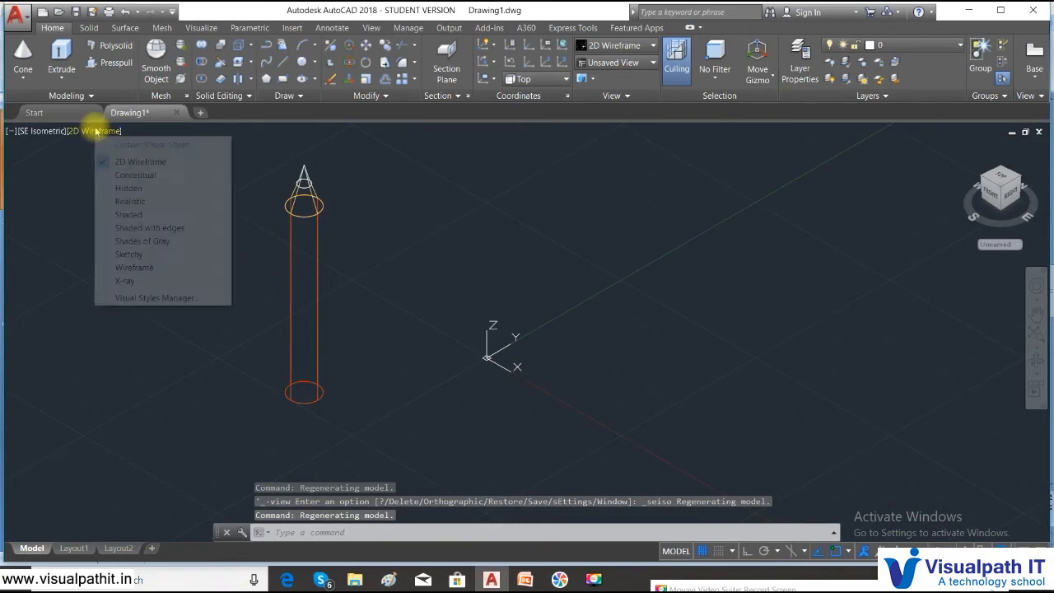
click(132, 215)
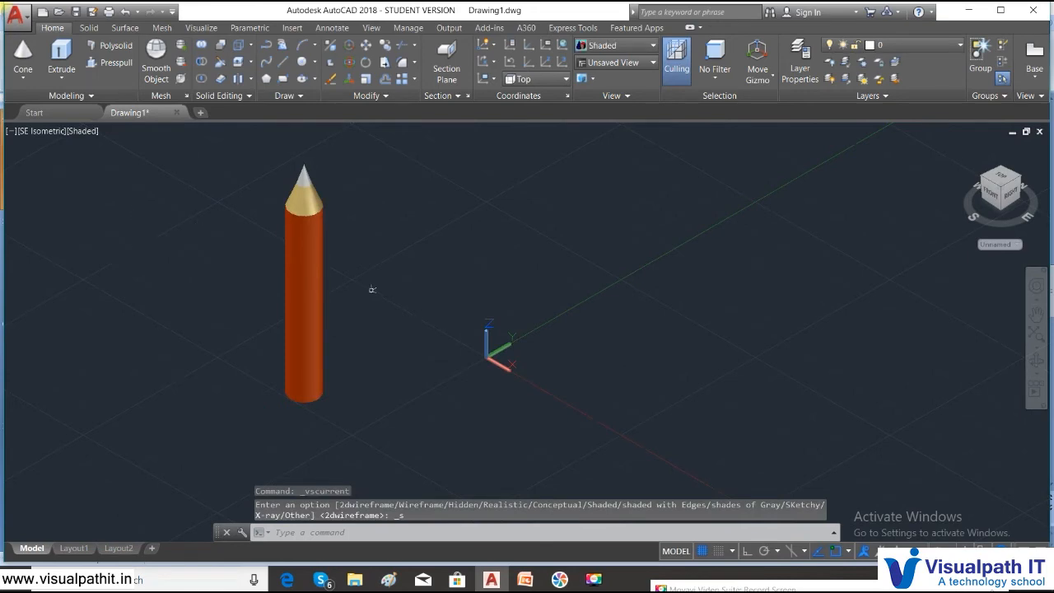
- Set the tip cone's colour to orange in Properties, then close the palette
scroll(372, 289, up, 2)
middle_drag(306, 220, 316, 280)
scroll(276, 215, up, 3)
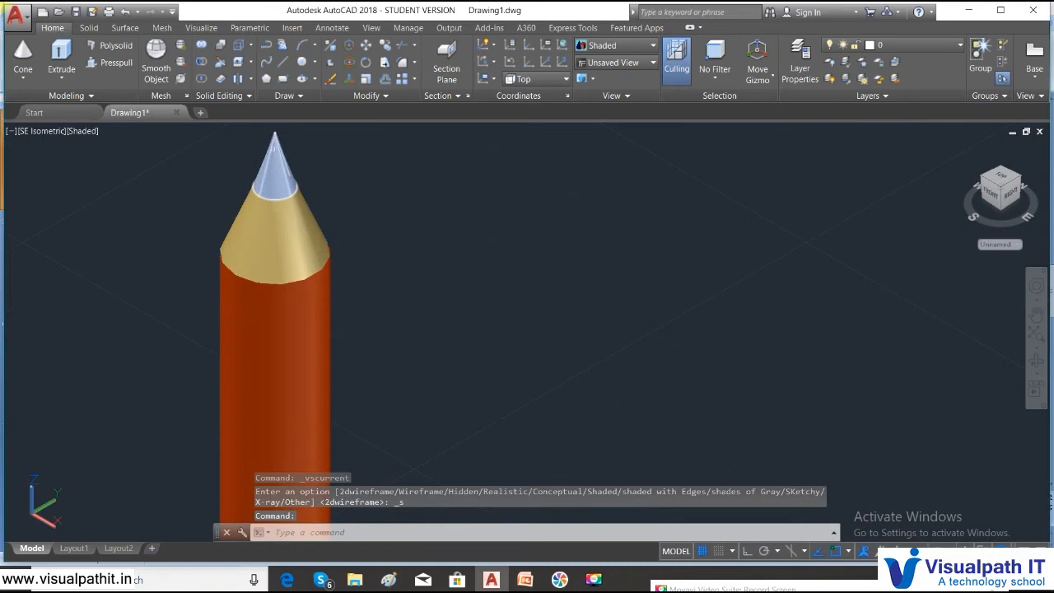
click(275, 150)
right_click(274, 150)
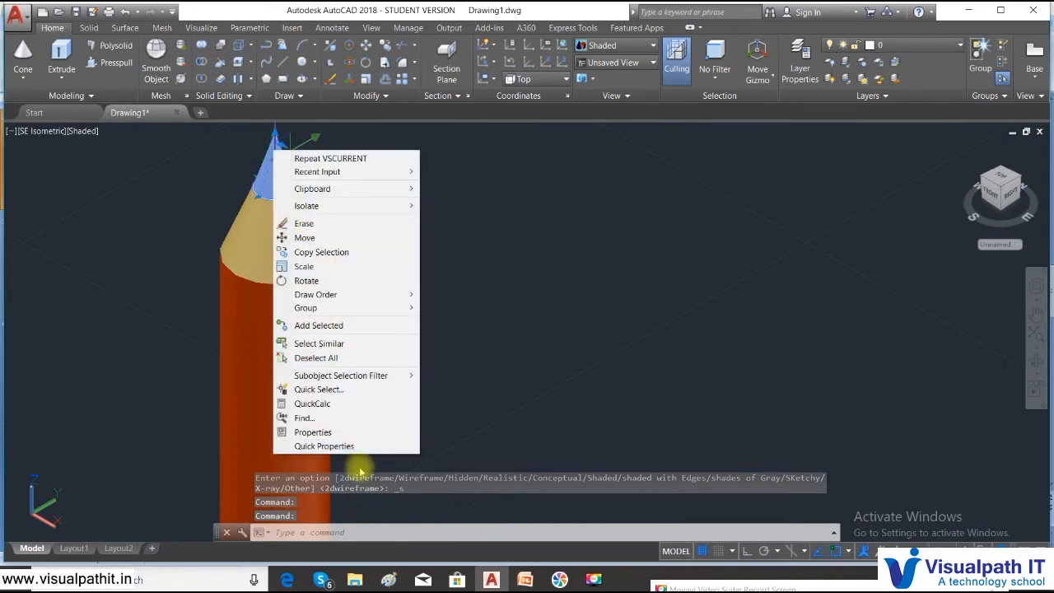
click(344, 432)
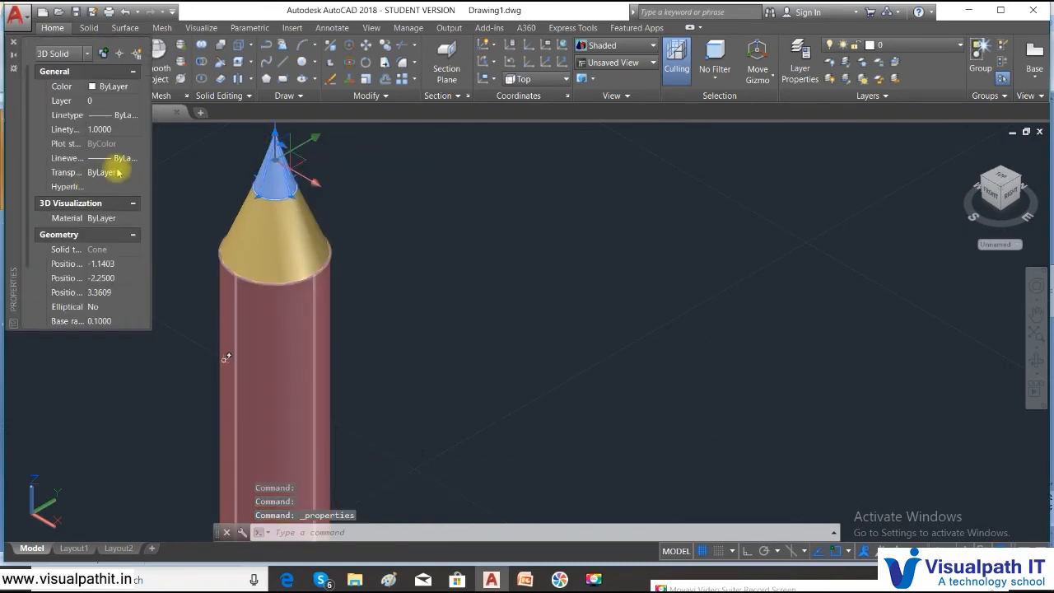
click(134, 87)
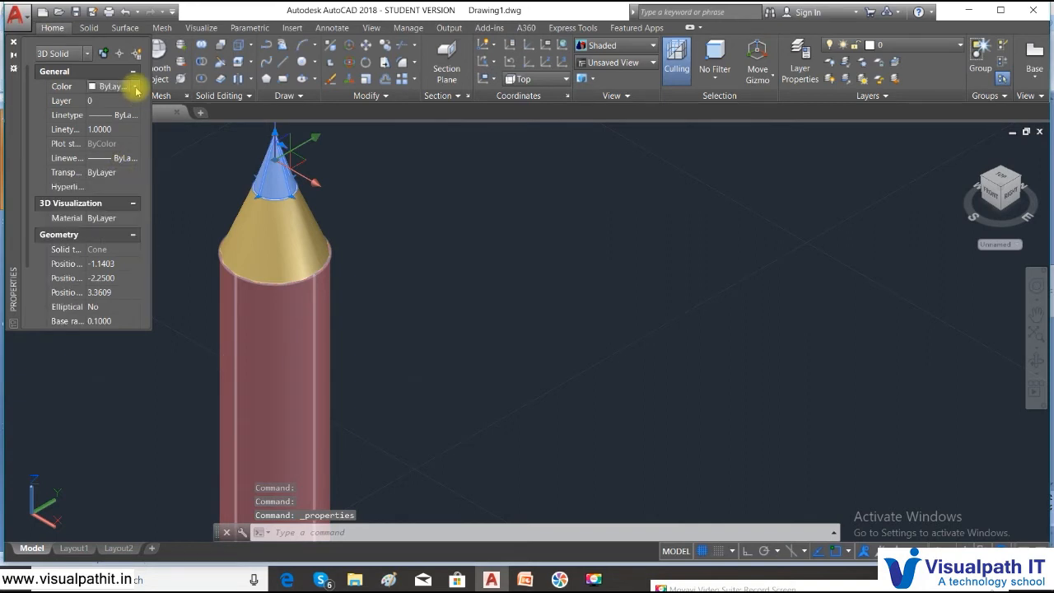
click(136, 89)
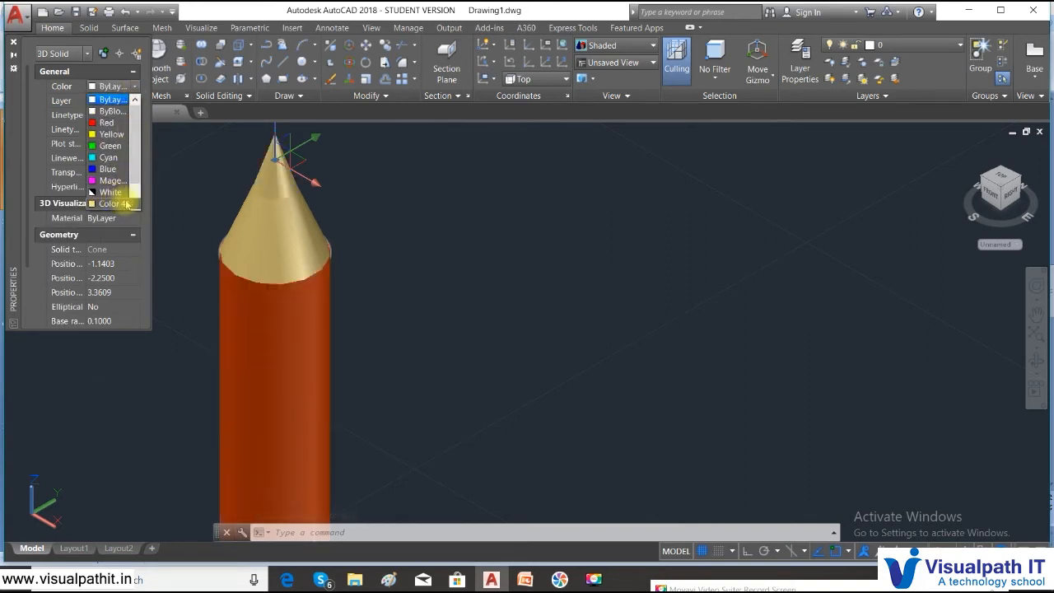
scroll(132, 173, down, 1)
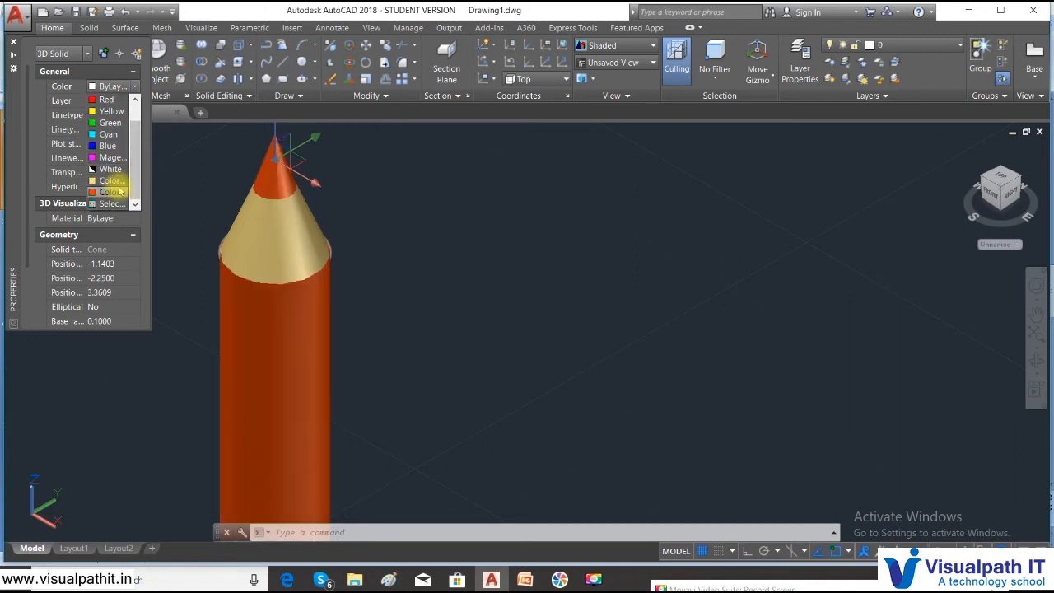
click(115, 191)
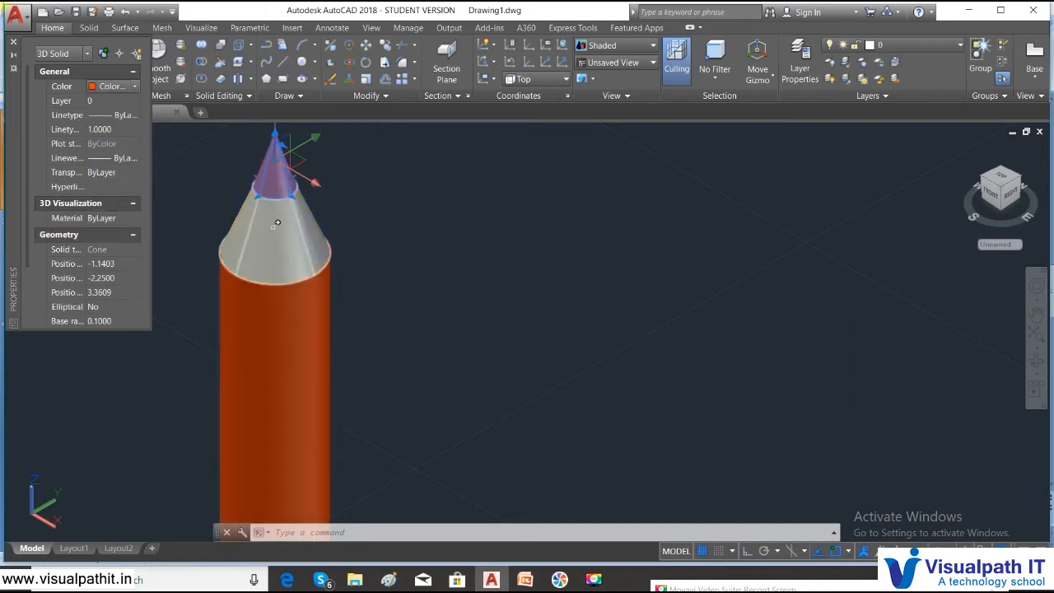
key(Escape)
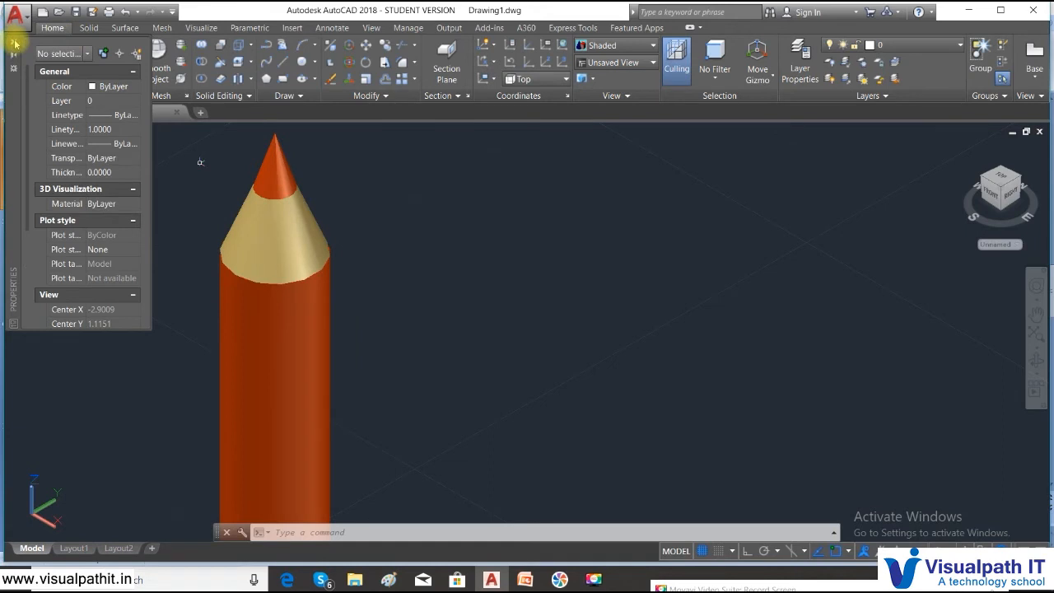
click(14, 43)
scroll(456, 343, down, 3)
- Union the pencil body, wood cone and tip into one solid, then check the result
middle_drag(456, 345, 441, 298)
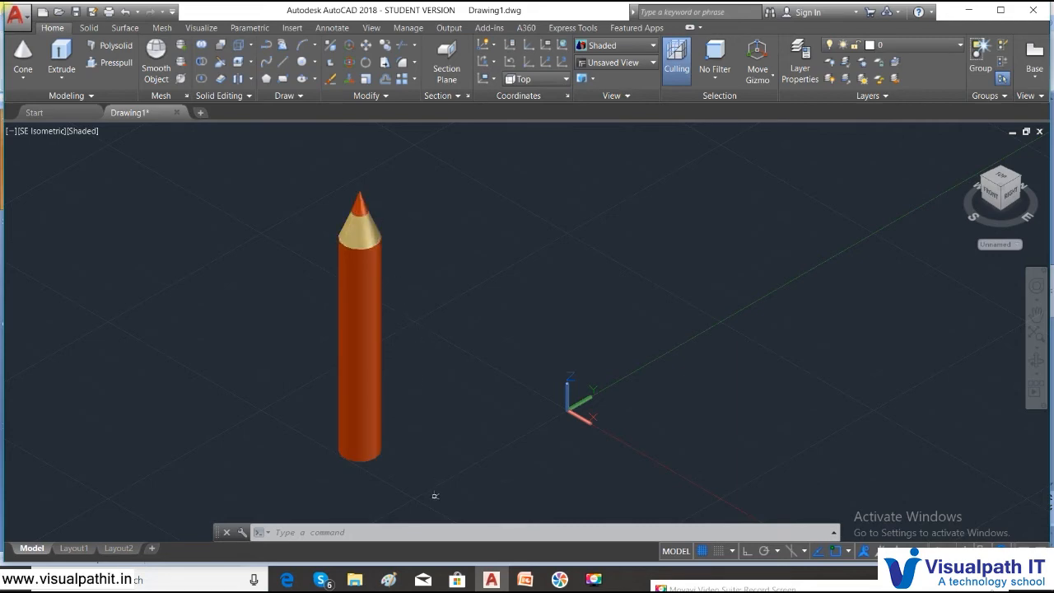
key(Escape)
mouse_move(422, 492)
mouse_down()
mouse_move(249, 320)
mouse_move(284, 136)
mouse_move(375, 128)
mouse_move(437, 160)
mouse_up()
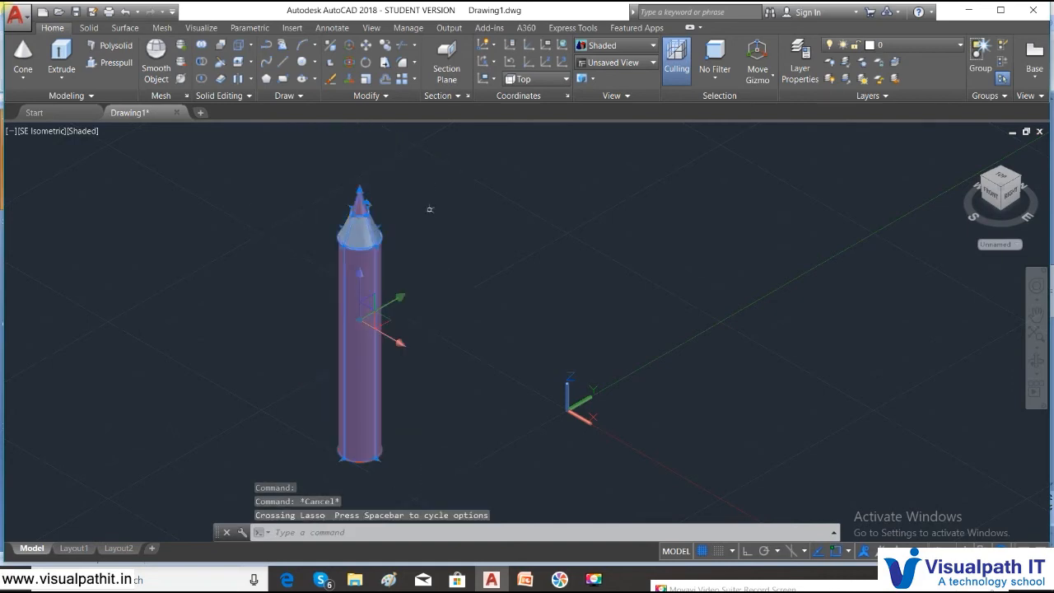
click(201, 44)
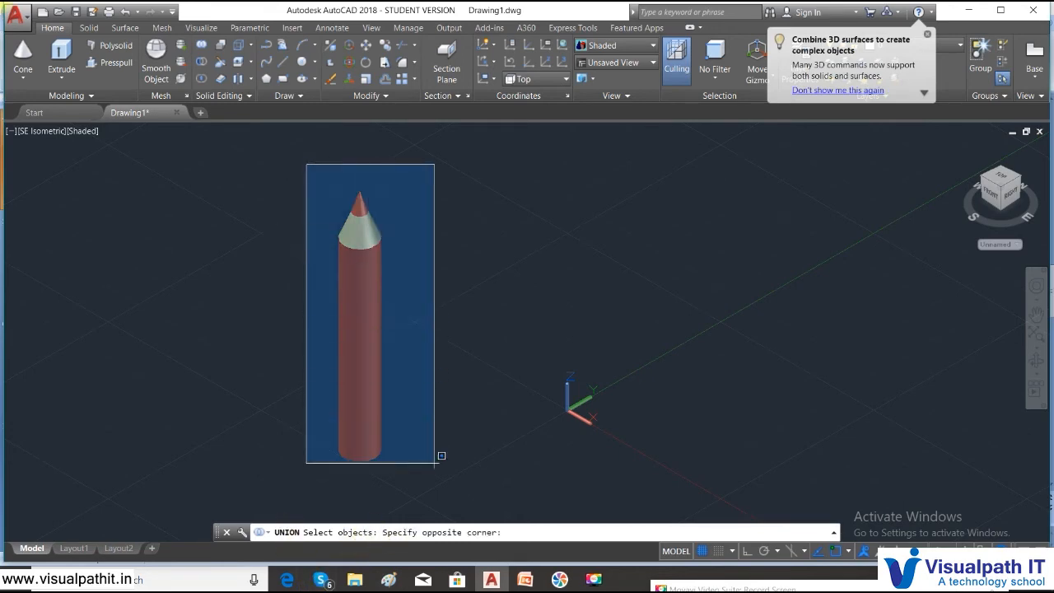
click(430, 493)
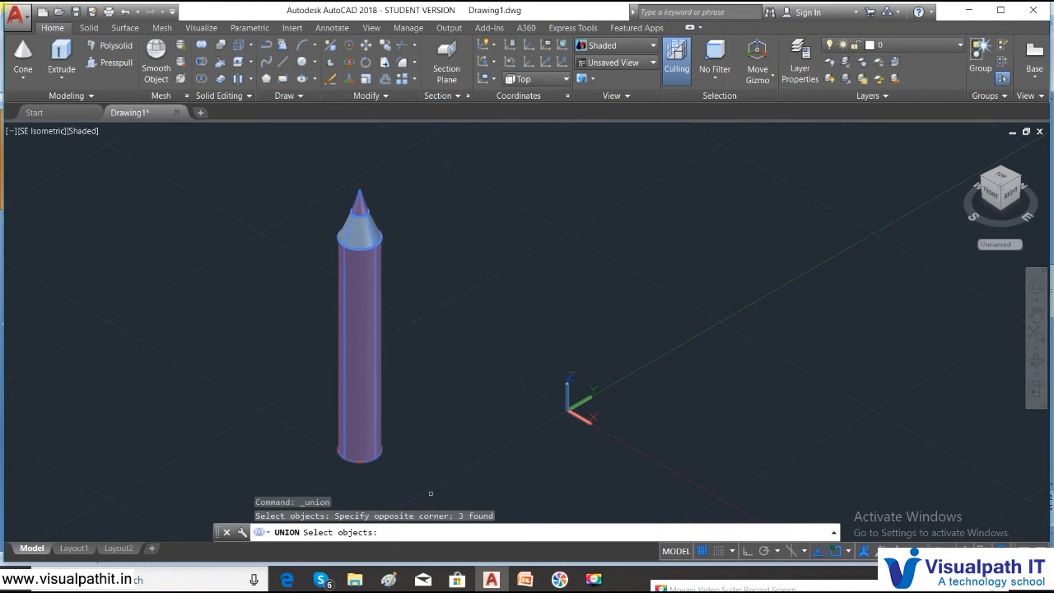
key(Return)
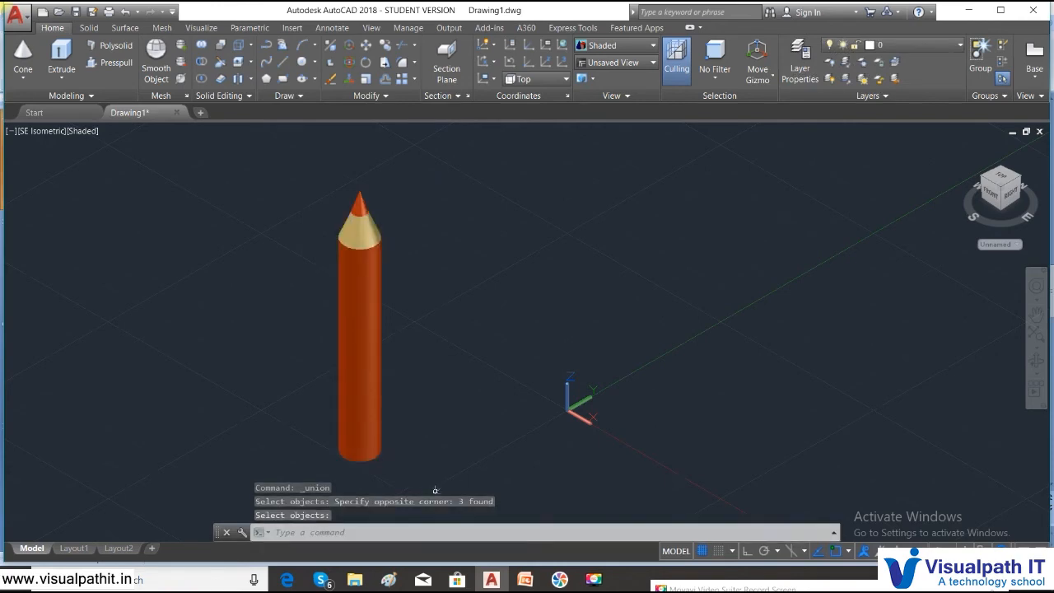
click(690, 586)
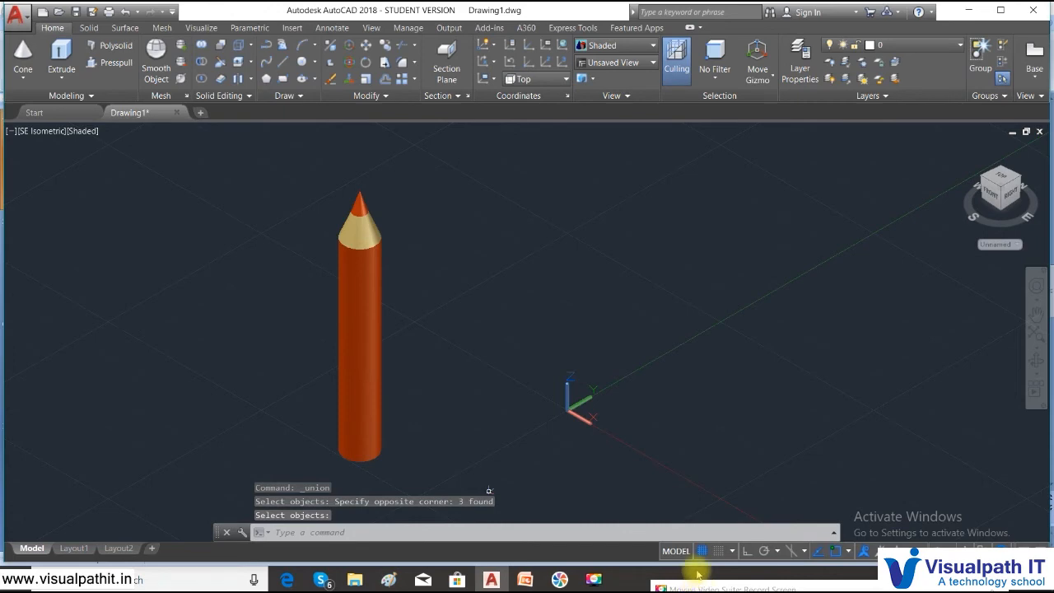
key(Escape)
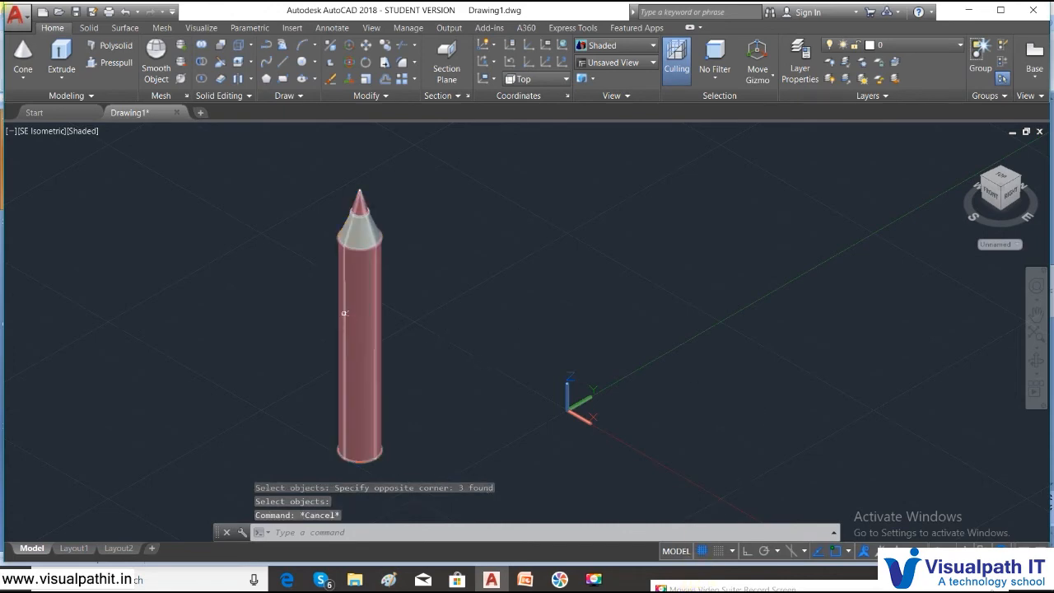
click(377, 329)
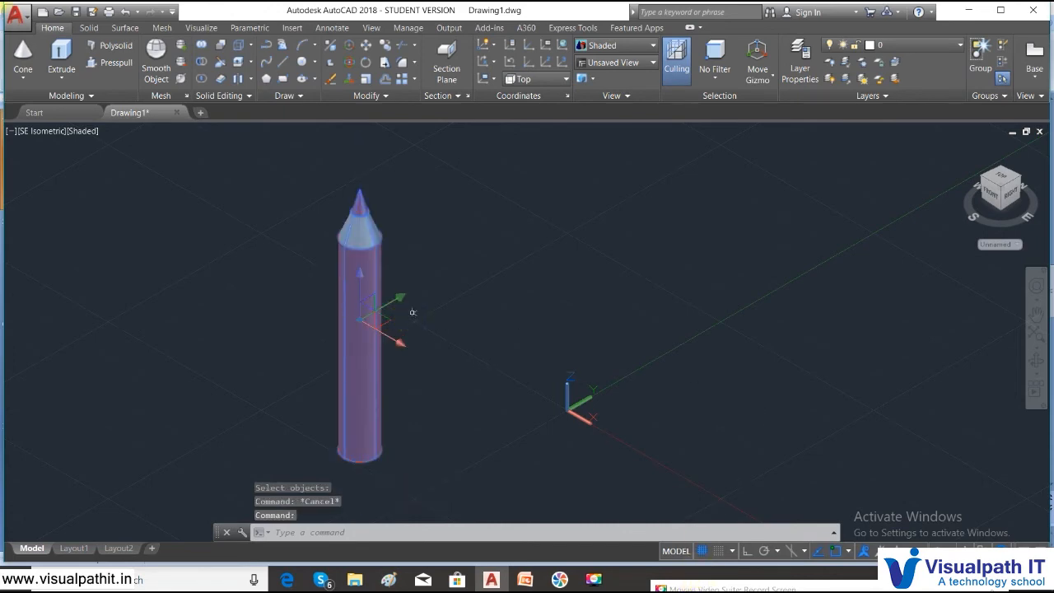
key(Escape)
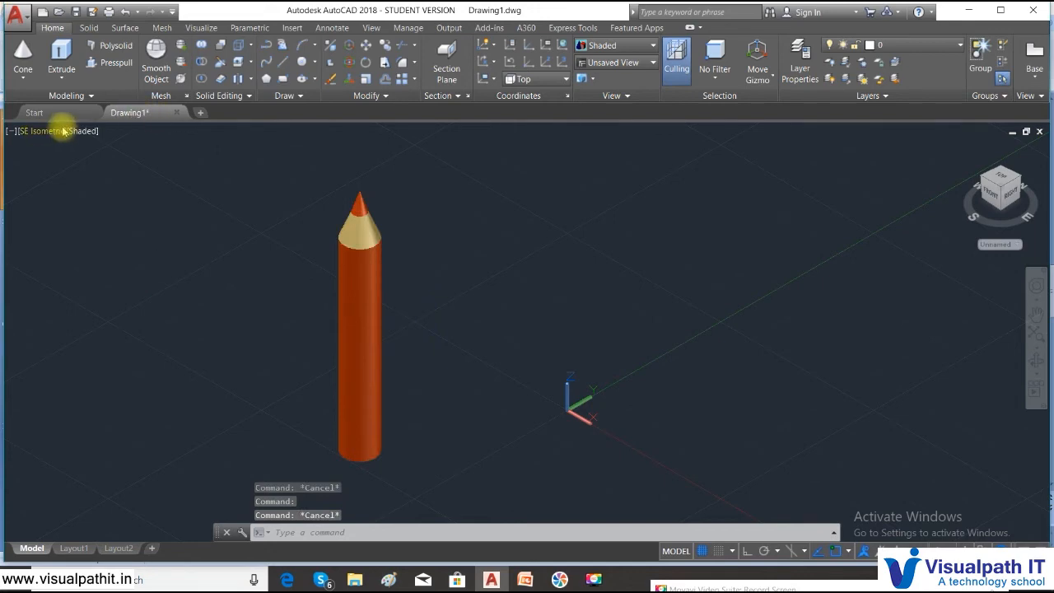
- Switch to 2D Wireframe and copy the whole pencil from its bottom centre
click(83, 131)
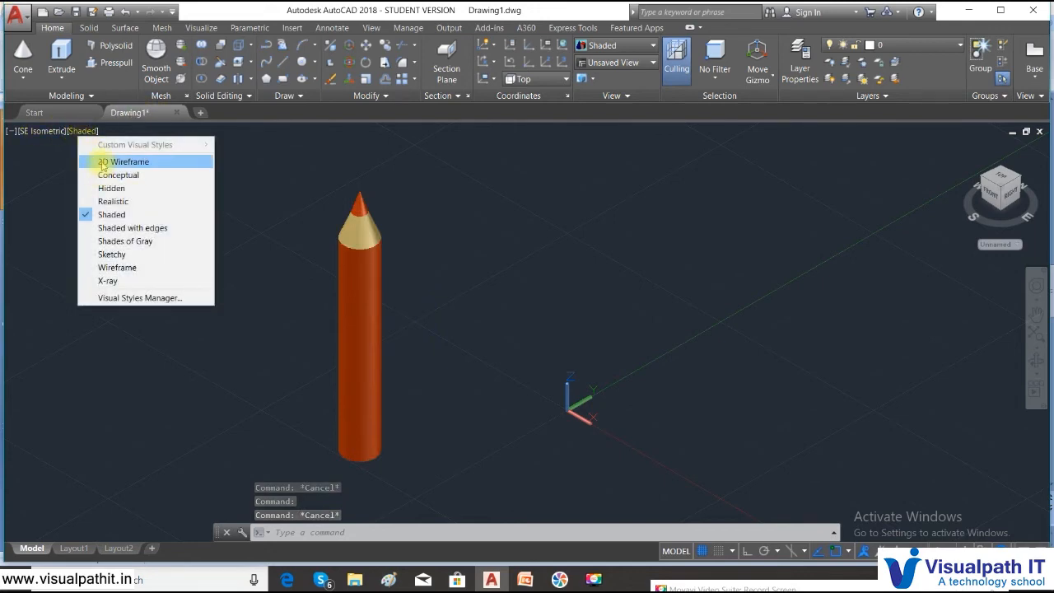
click(111, 162)
text(co)
key(Return)
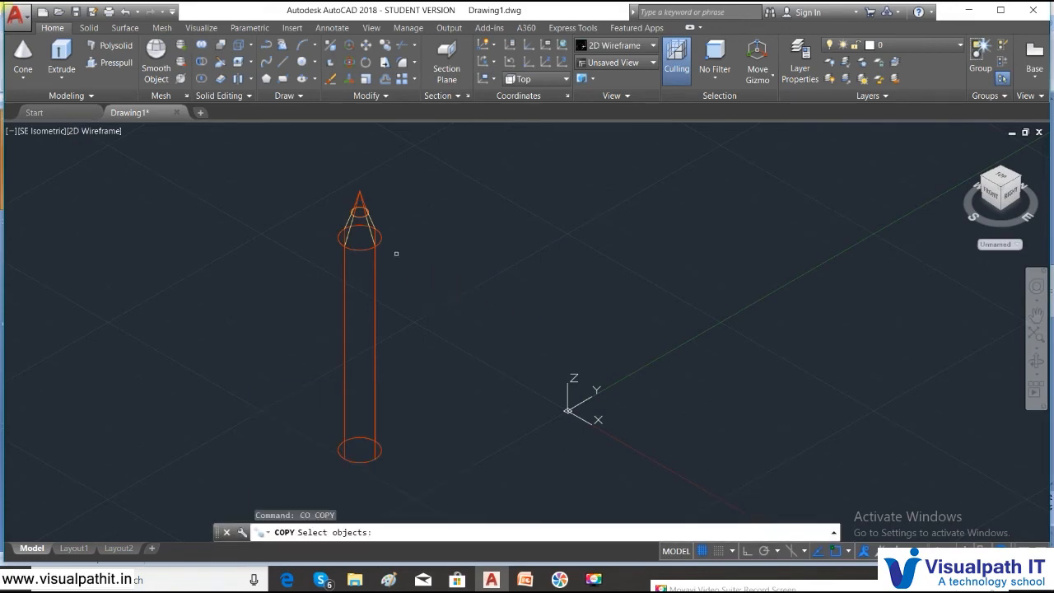
mouse_move(291, 181)
mouse_down()
mouse_move(329, 202)
mouse_move(365, 464)
mouse_move(428, 506)
mouse_up()
key(Return)
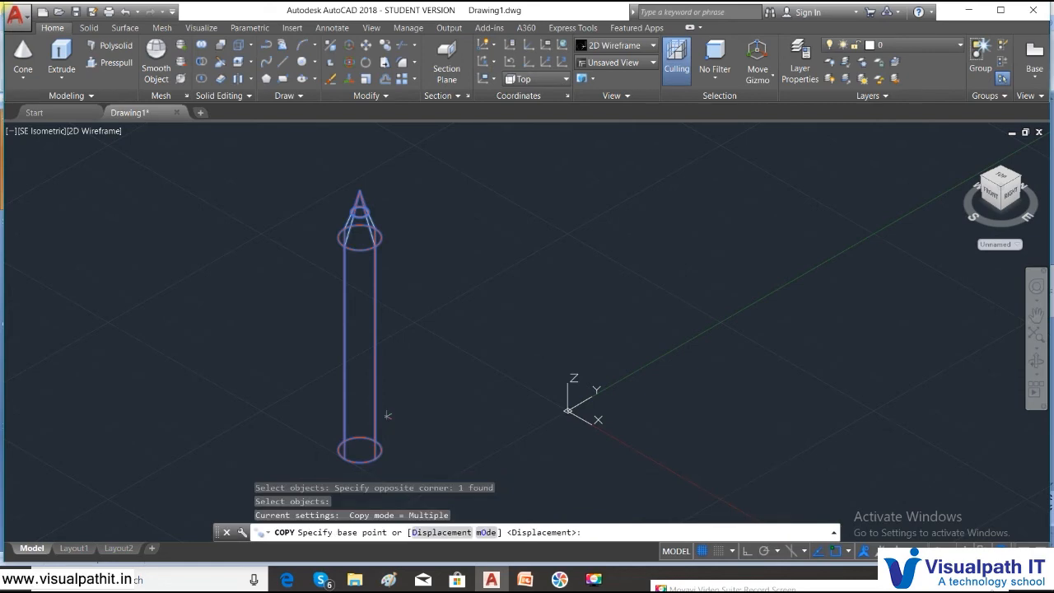
click(359, 448)
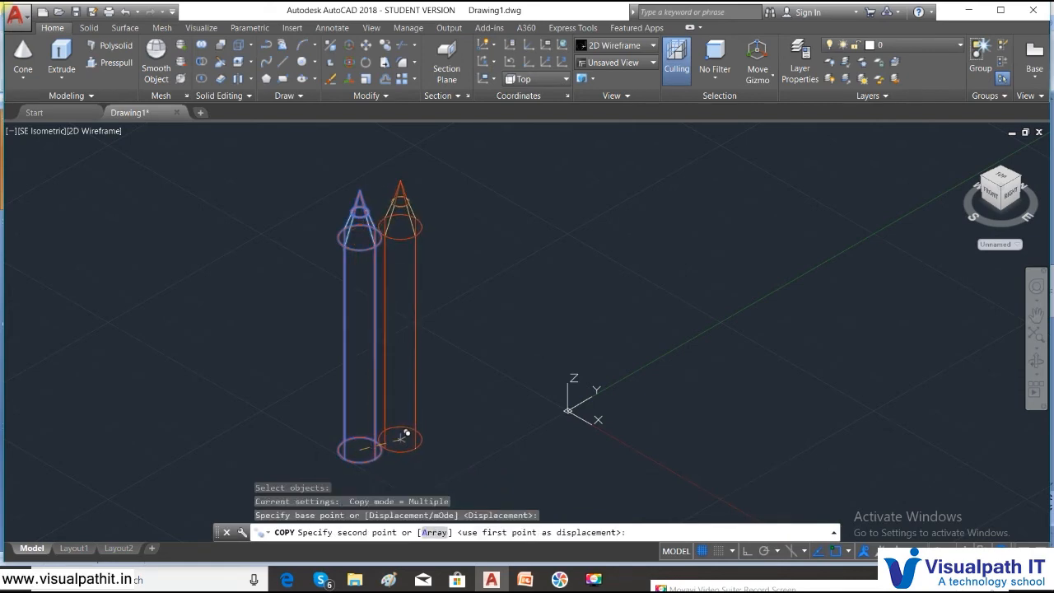
- Place four pencil copies in a diagonal row and restore the Shaded style
click(401, 438)
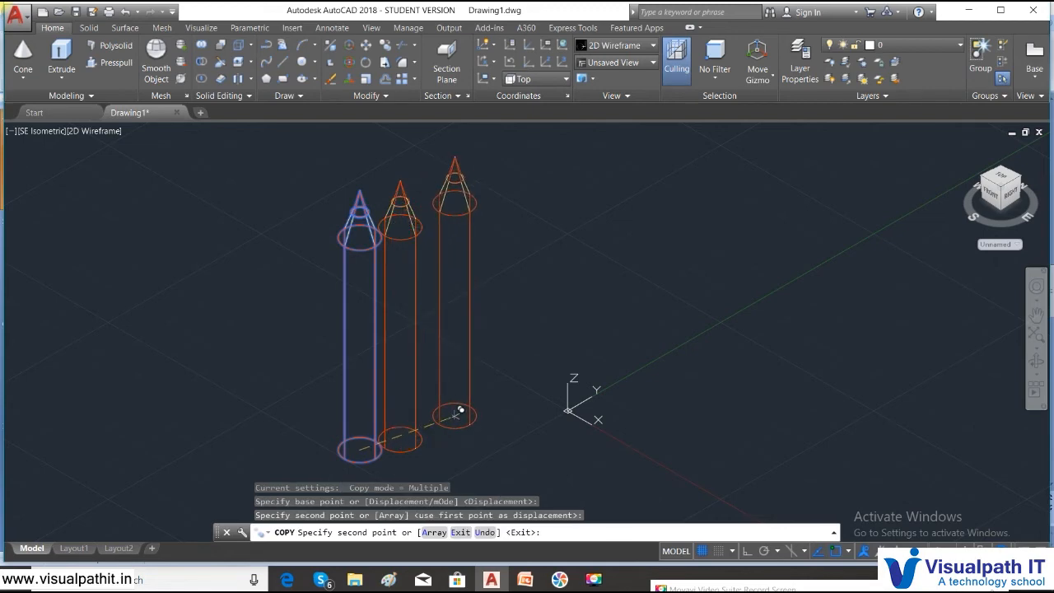
click(438, 426)
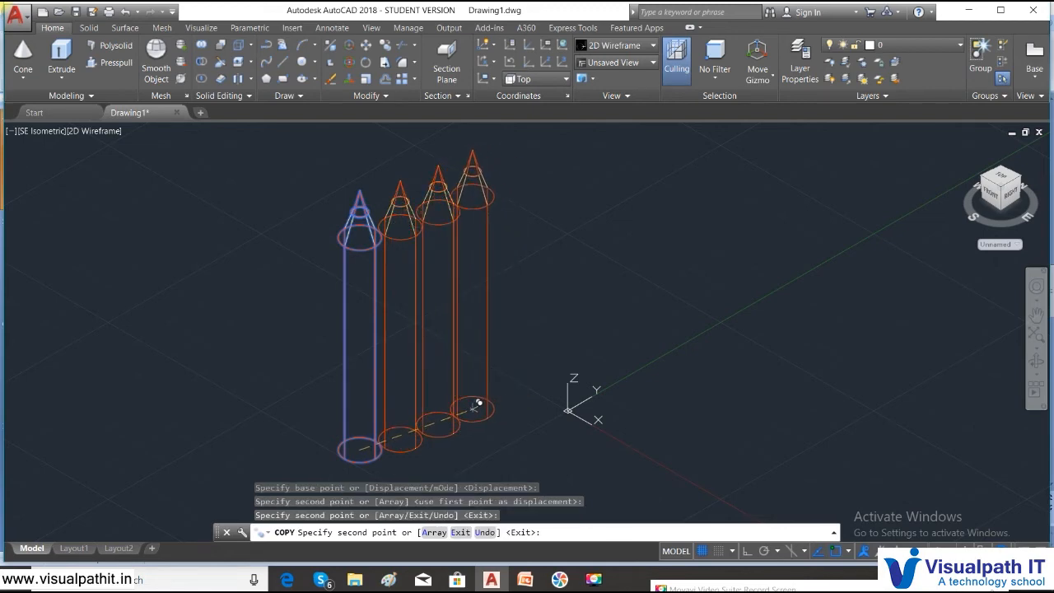
click(476, 406)
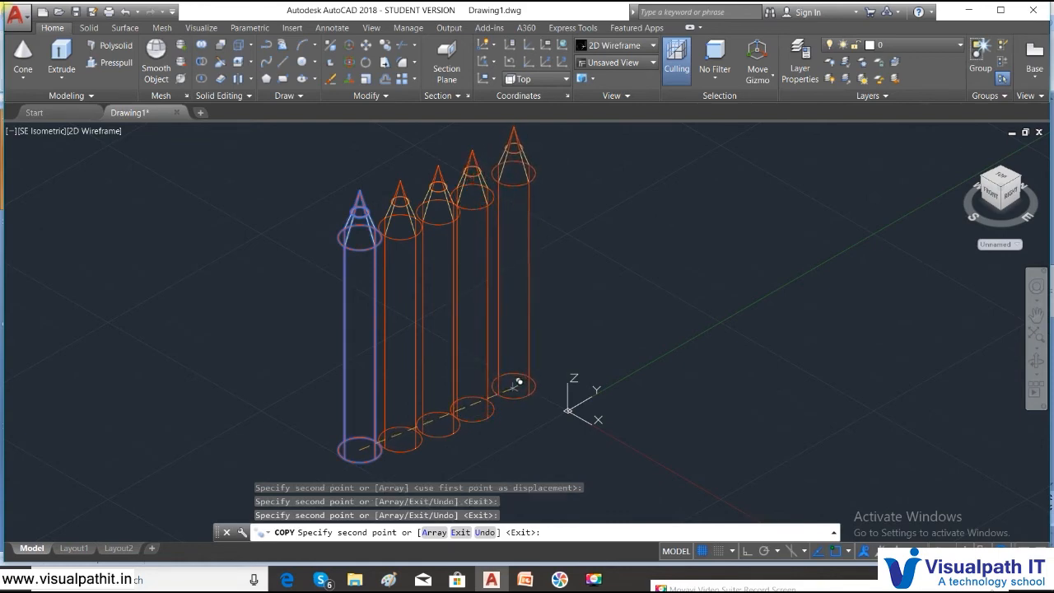
click(511, 388)
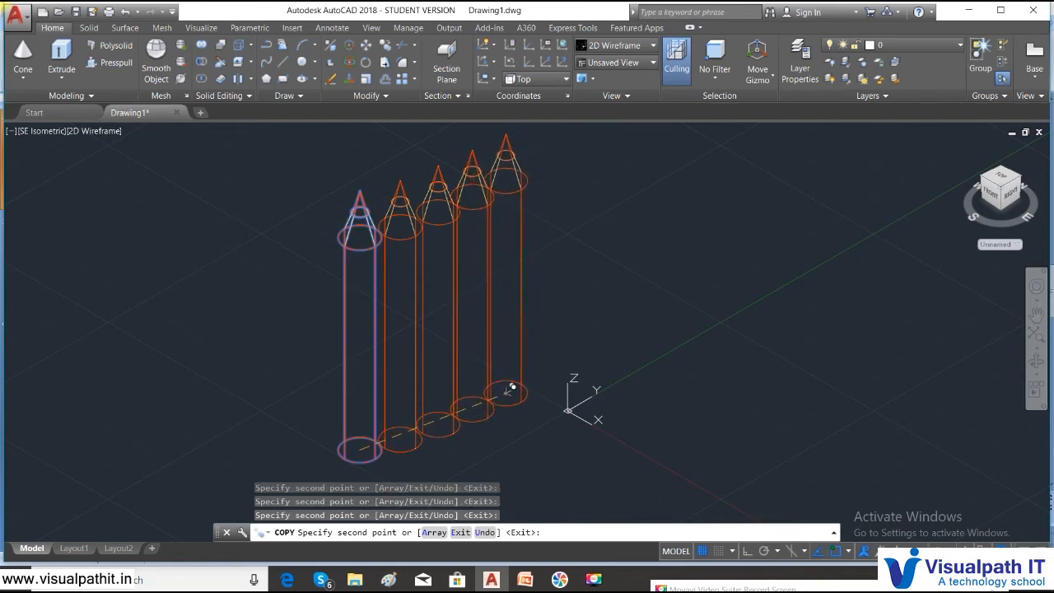
key(Escape)
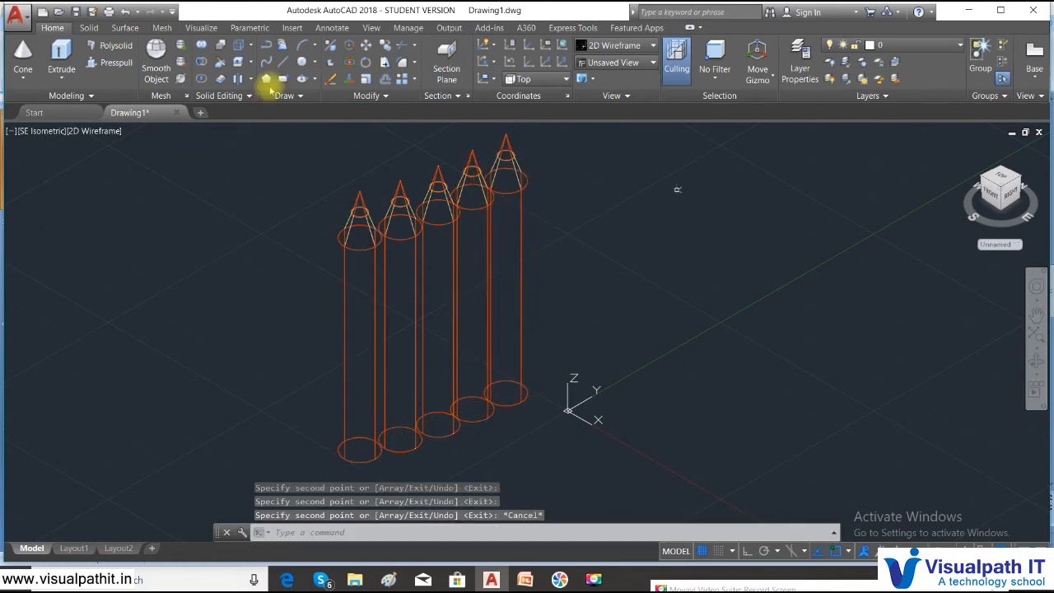
click(97, 132)
click(140, 214)
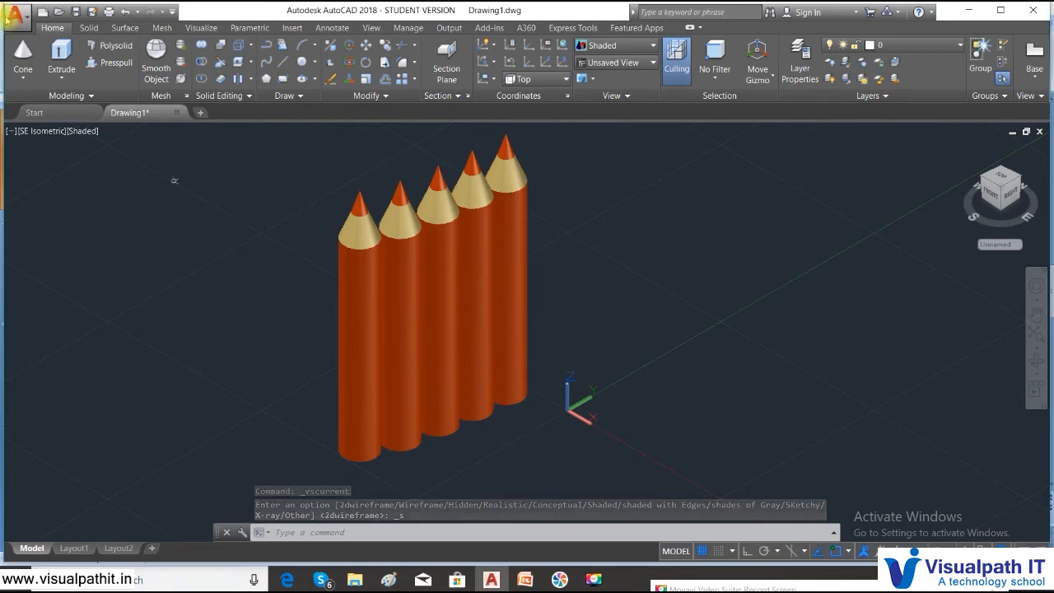
- Check the pencils from the Front and Left views
click(46, 131)
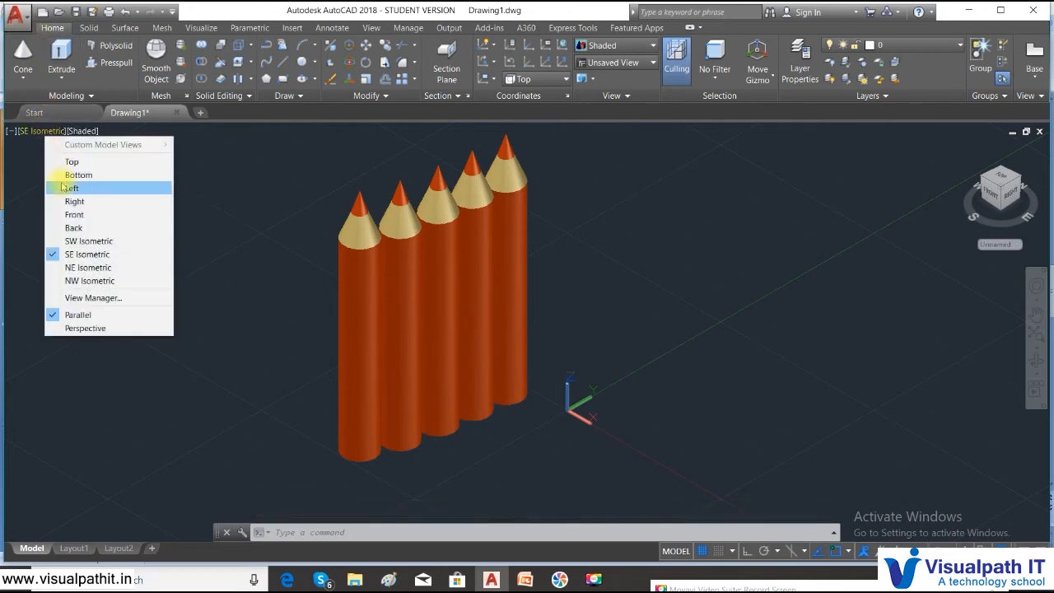
click(74, 215)
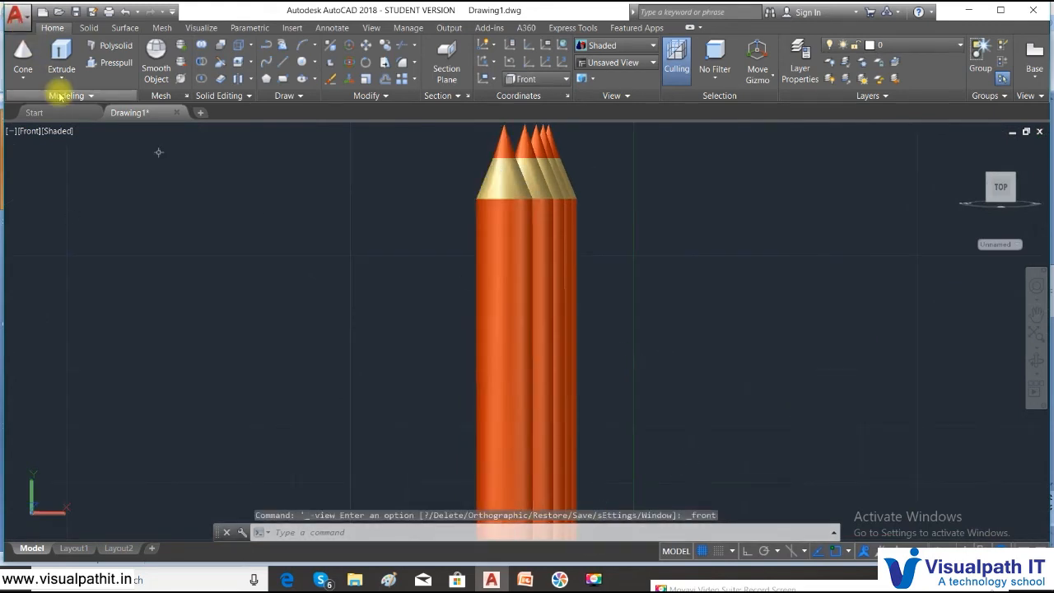
click(27, 133)
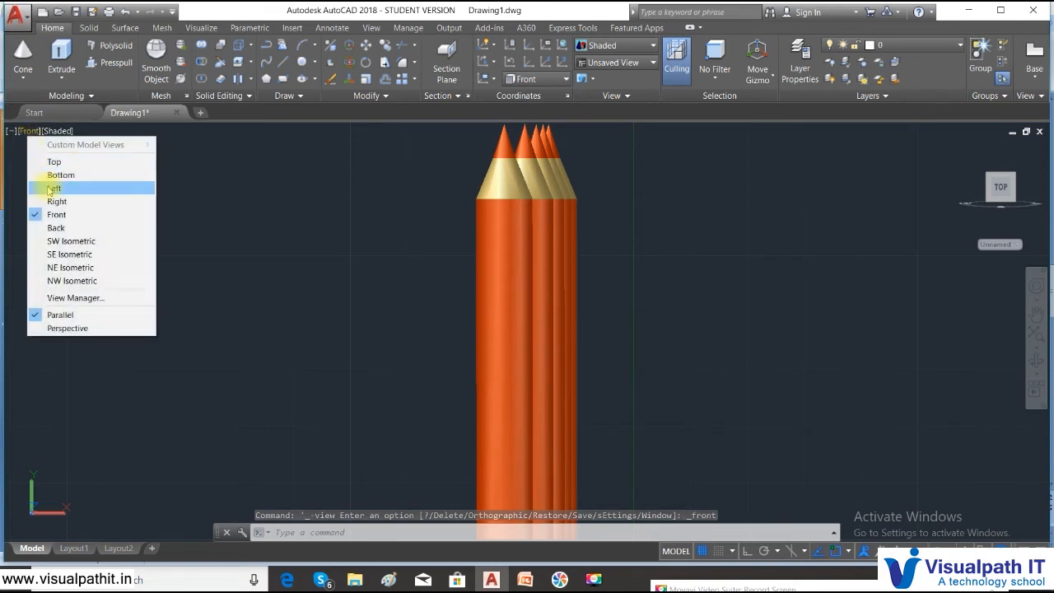
click(45, 186)
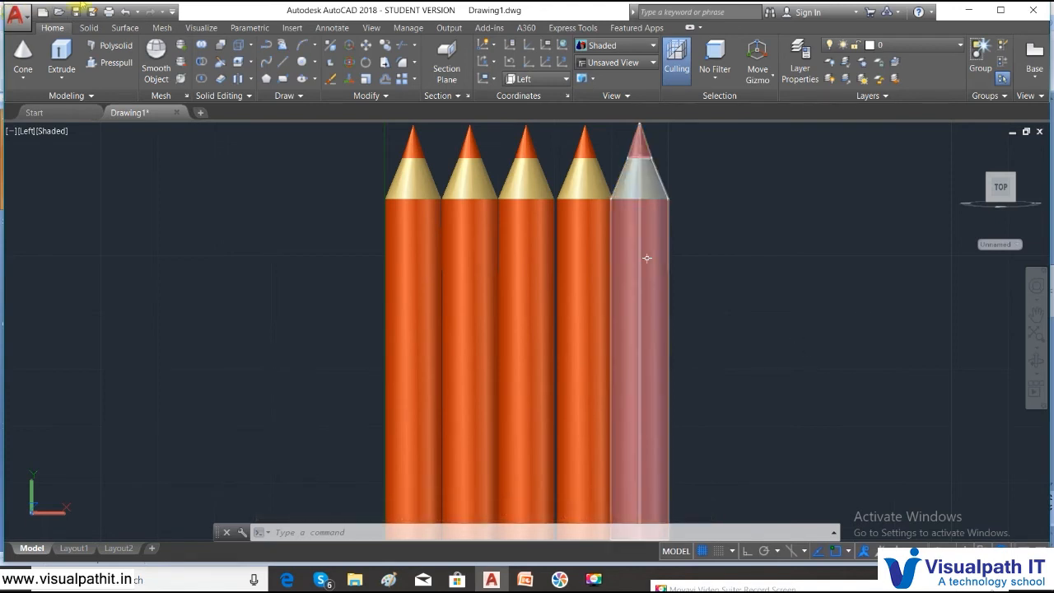
- Show the pencil row from the Top view in 2D Wireframe
click(26, 131)
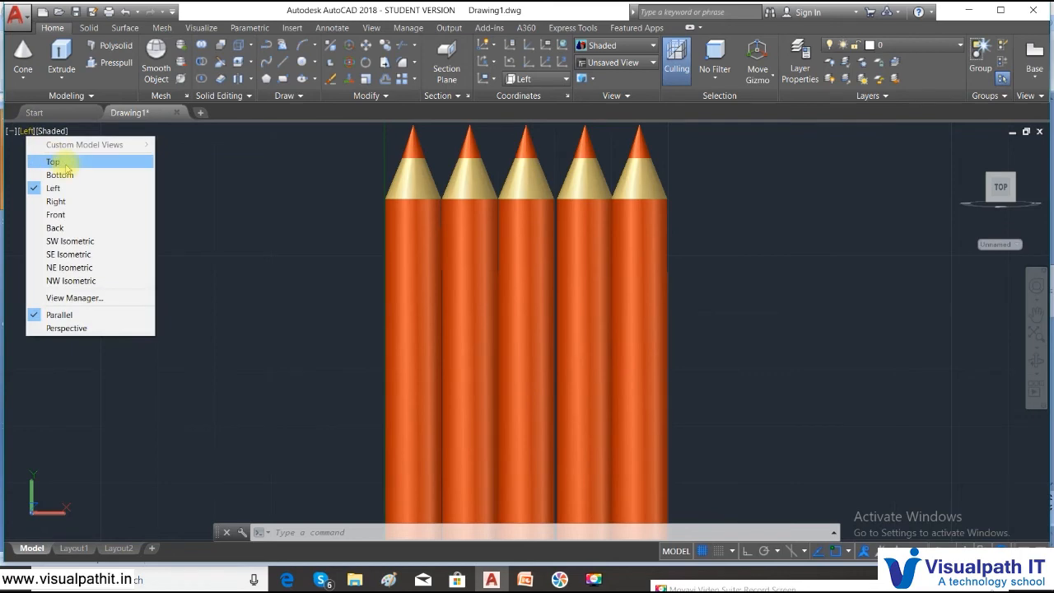
click(55, 162)
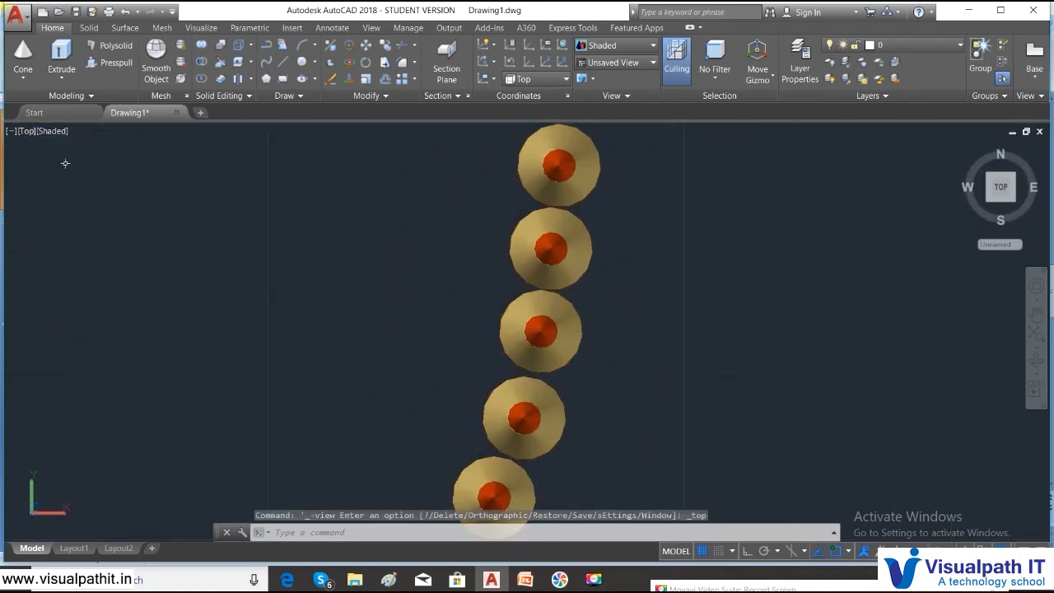
click(42, 132)
click(68, 161)
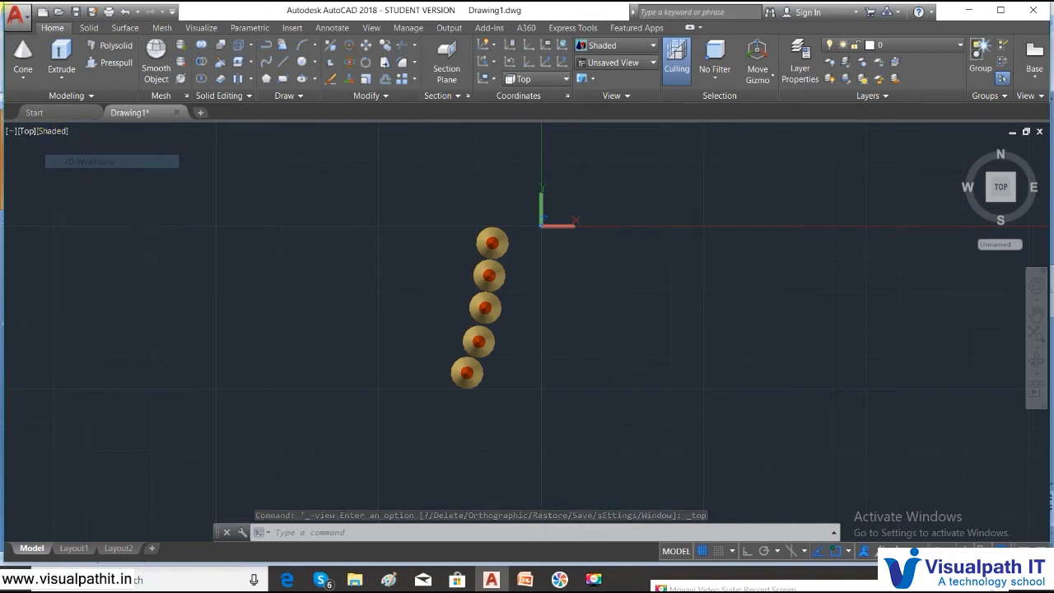
- Erase the four lower pencil circles with a crossing window, leaving only the top pencil
scroll(559, 403, up, 3)
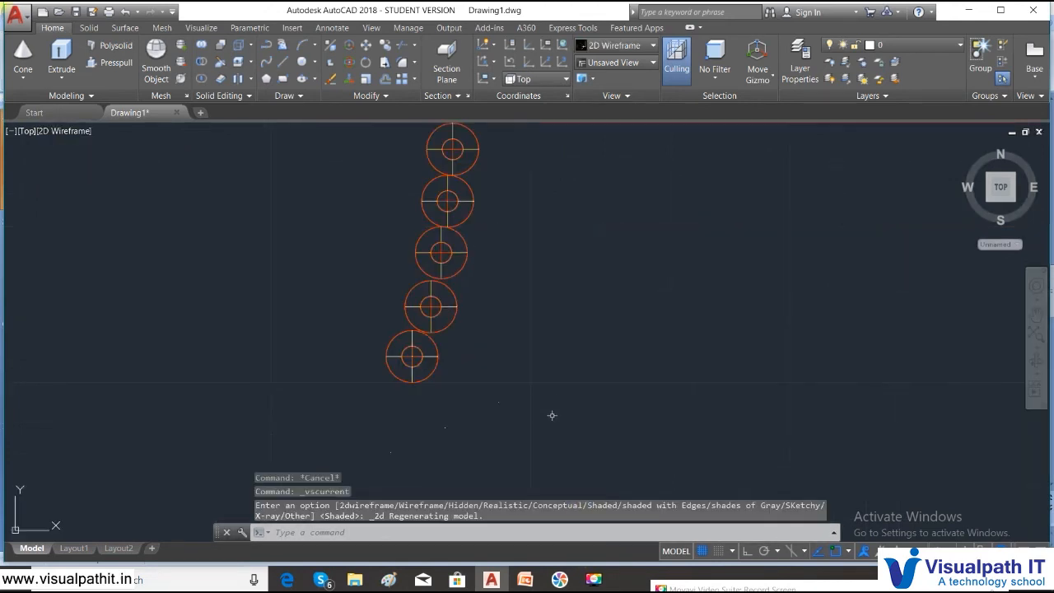
click(504, 427)
middle_drag(382, 185, 399, 294)
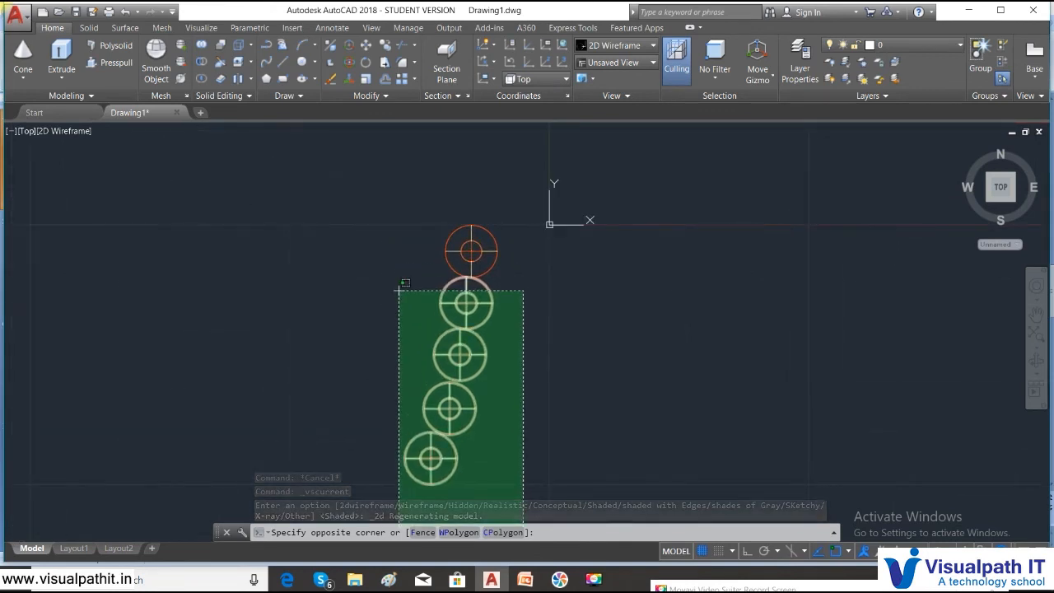
click(391, 287)
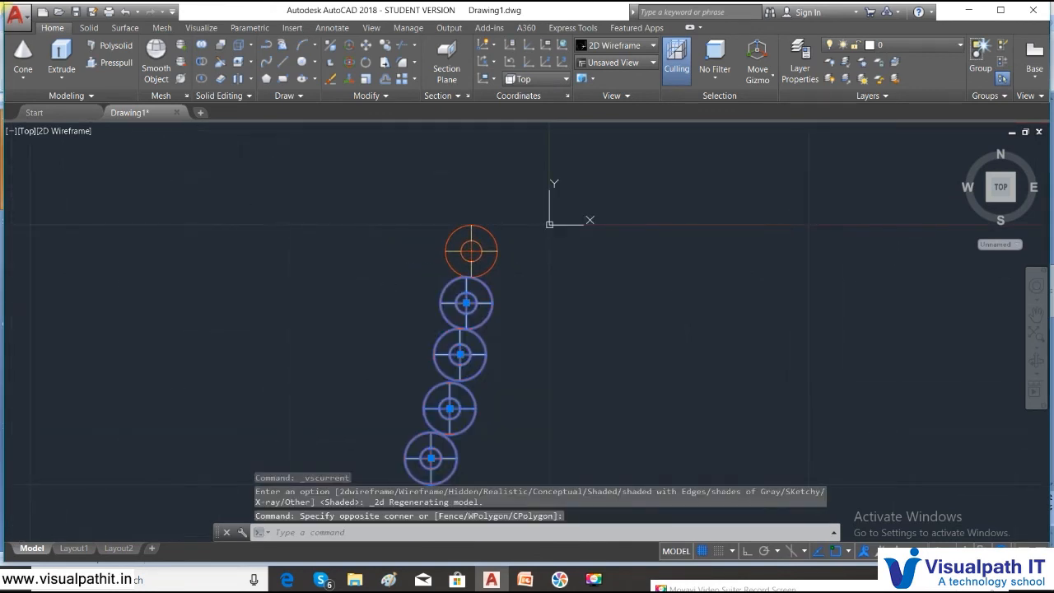
key(Delete)
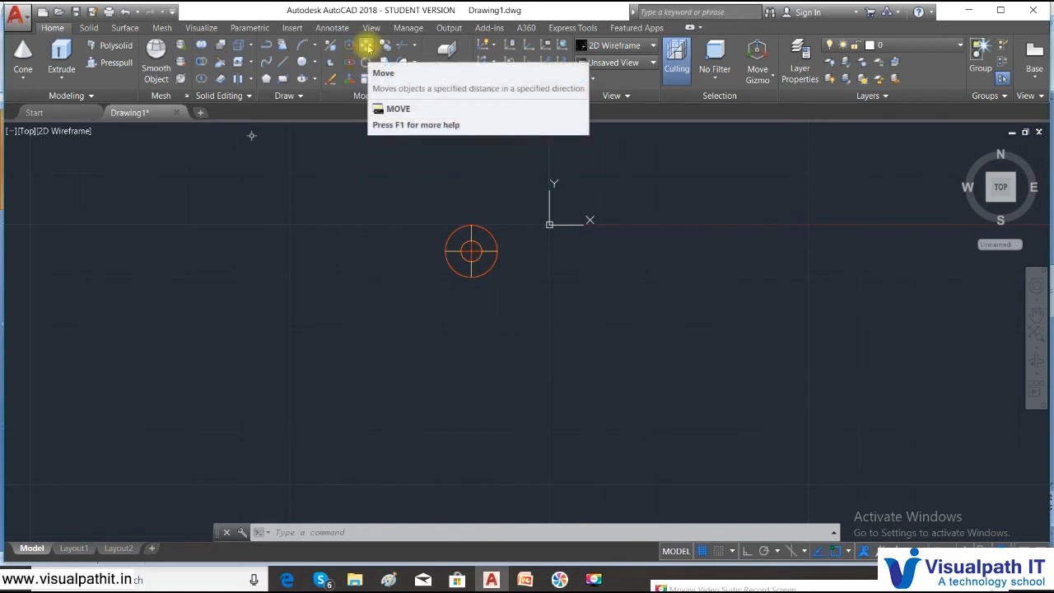
- Copy the remaining pencil circle from its top quadrant as base point, with Ortho on
click(387, 48)
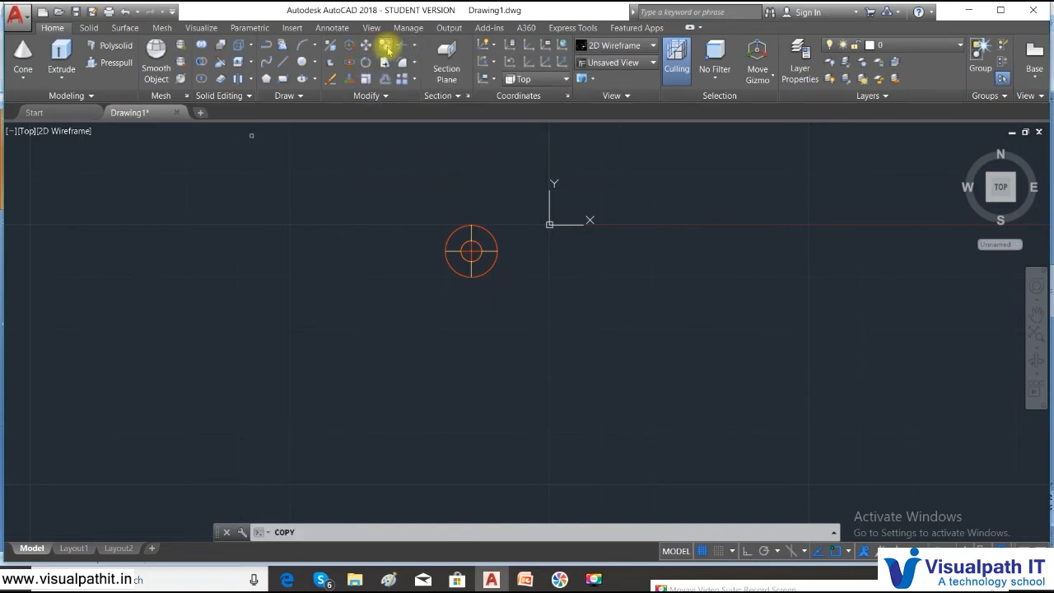
click(516, 307)
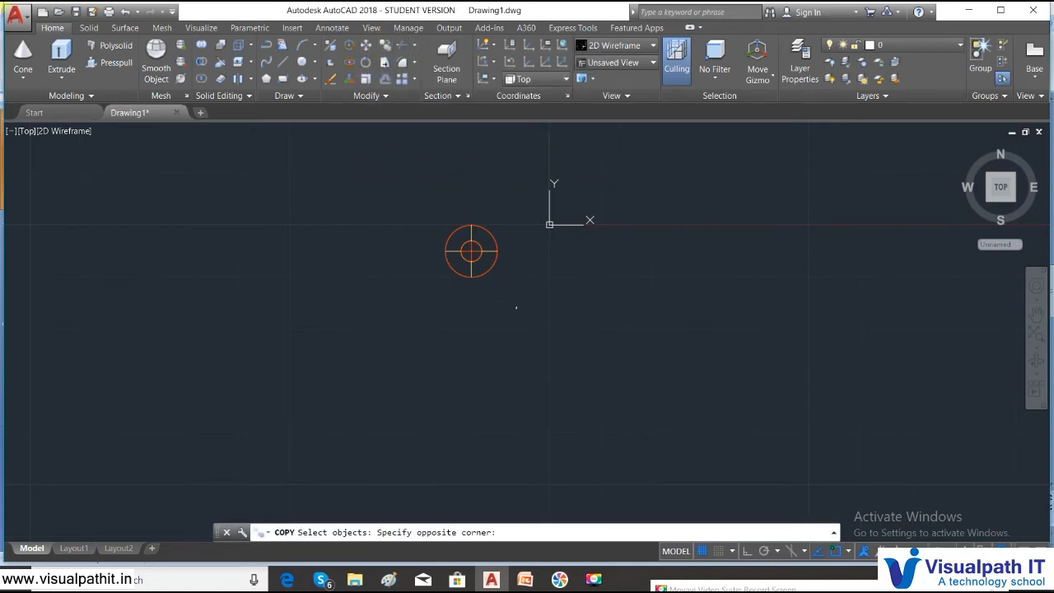
click(411, 207)
key(Return)
scroll(466, 288, up, 3)
middle_drag(489, 167, 506, 285)
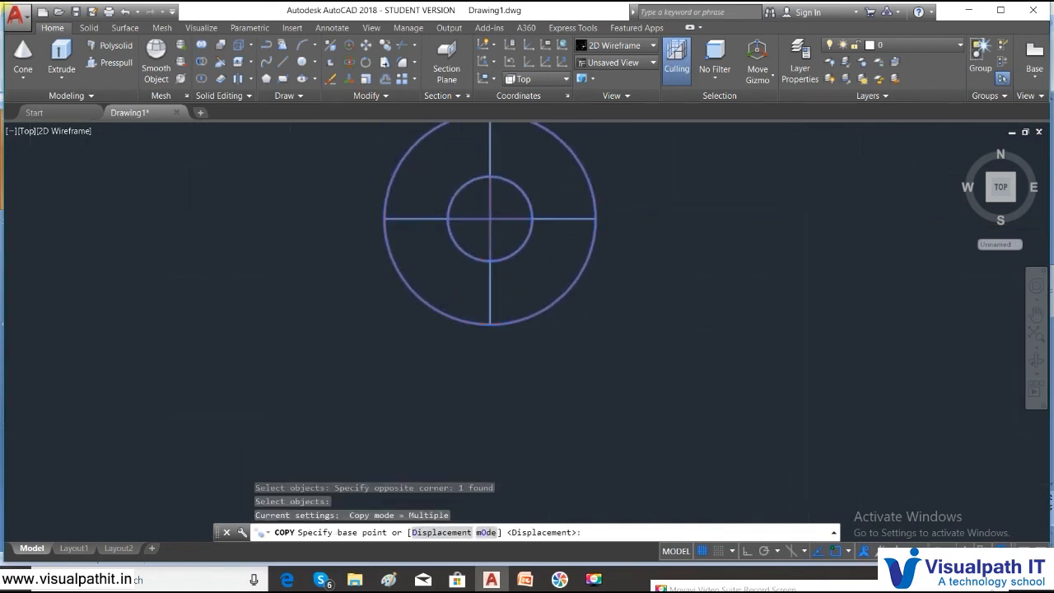
middle_drag(503, 205, 521, 250)
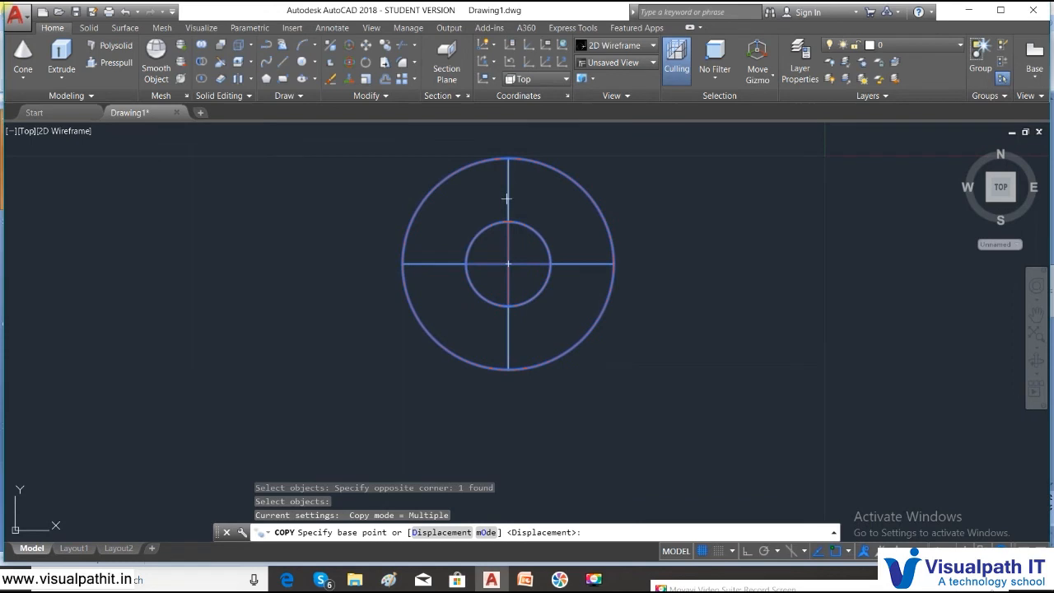
click(508, 157)
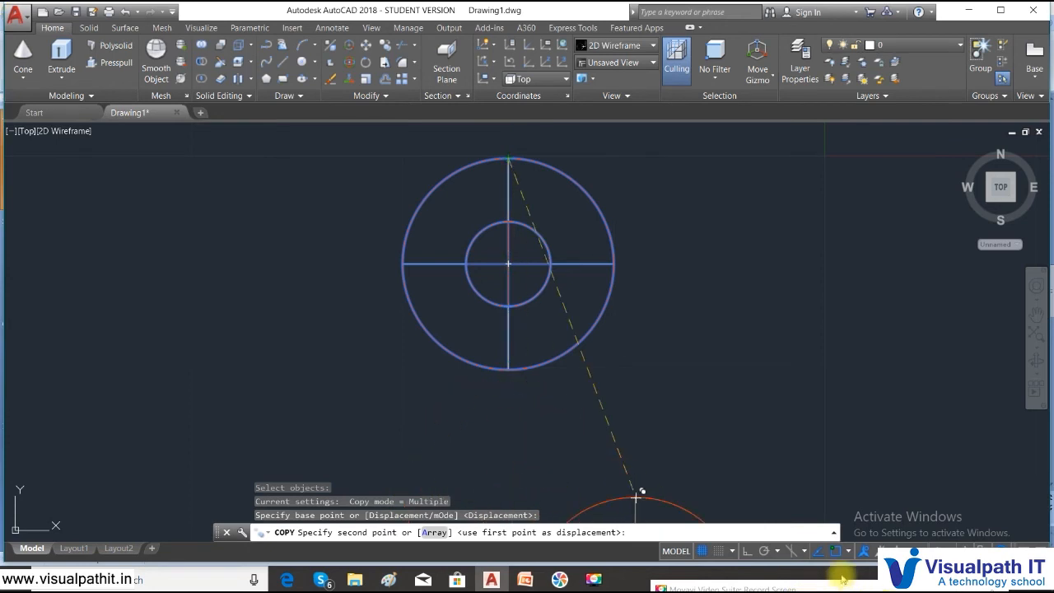
click(746, 550)
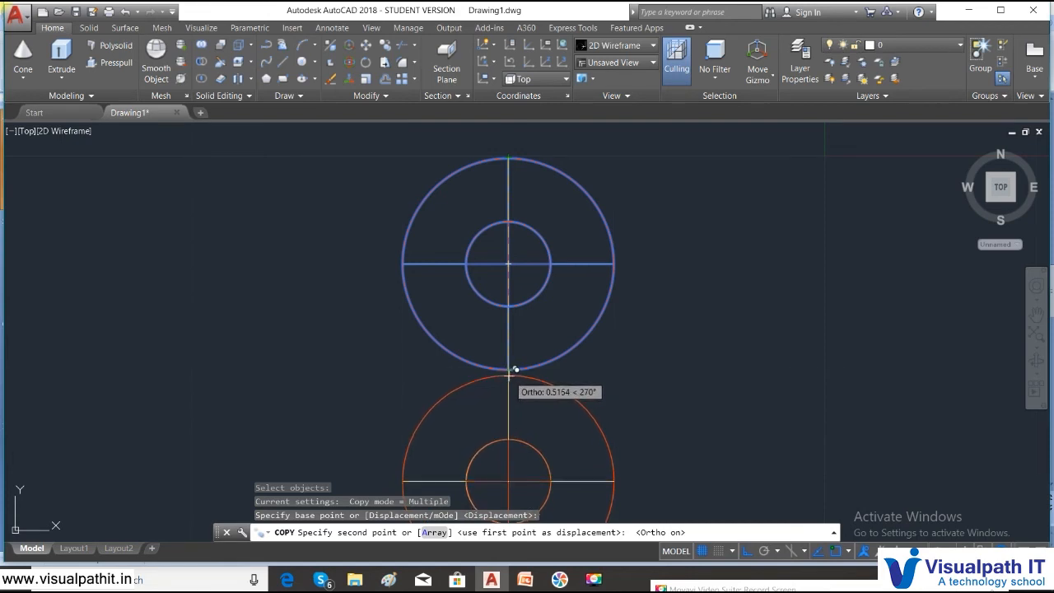
- Place four copies straight below, each touching the previous, forming a column of five pencils
click(508, 369)
scroll(567, 418, down, 2)
middle_drag(566, 418, 508, 118)
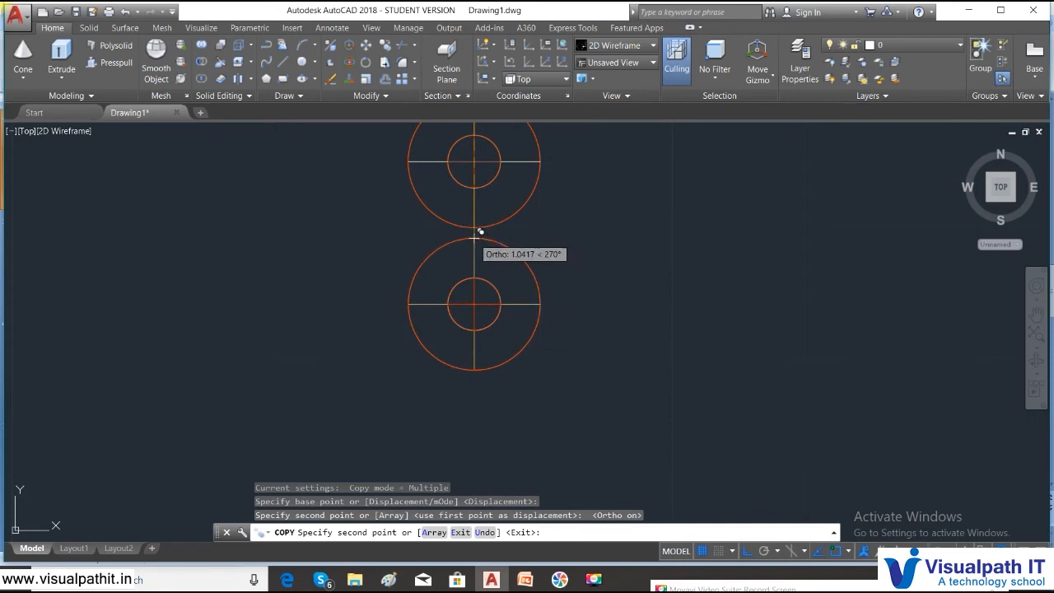
click(479, 228)
scroll(487, 310, down, 3)
middle_drag(486, 313, 475, 150)
scroll(482, 150, up, 2)
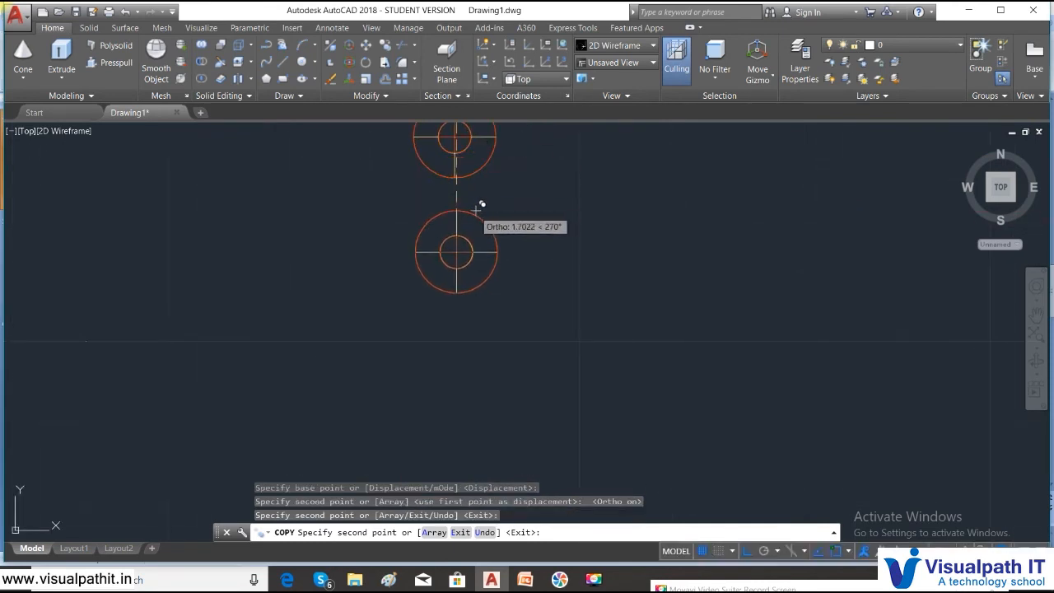
click(458, 173)
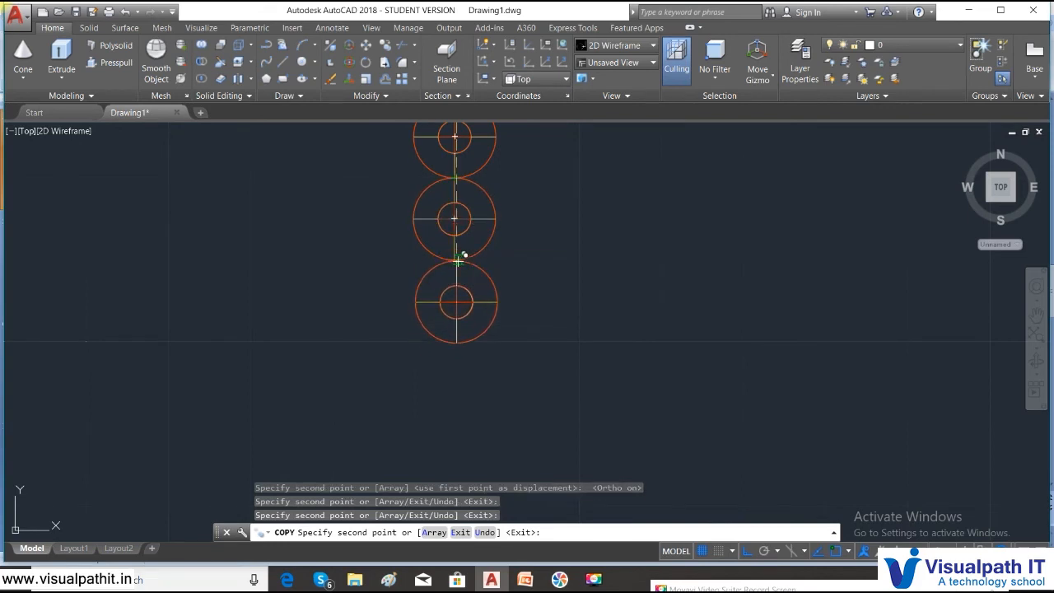
click(458, 257)
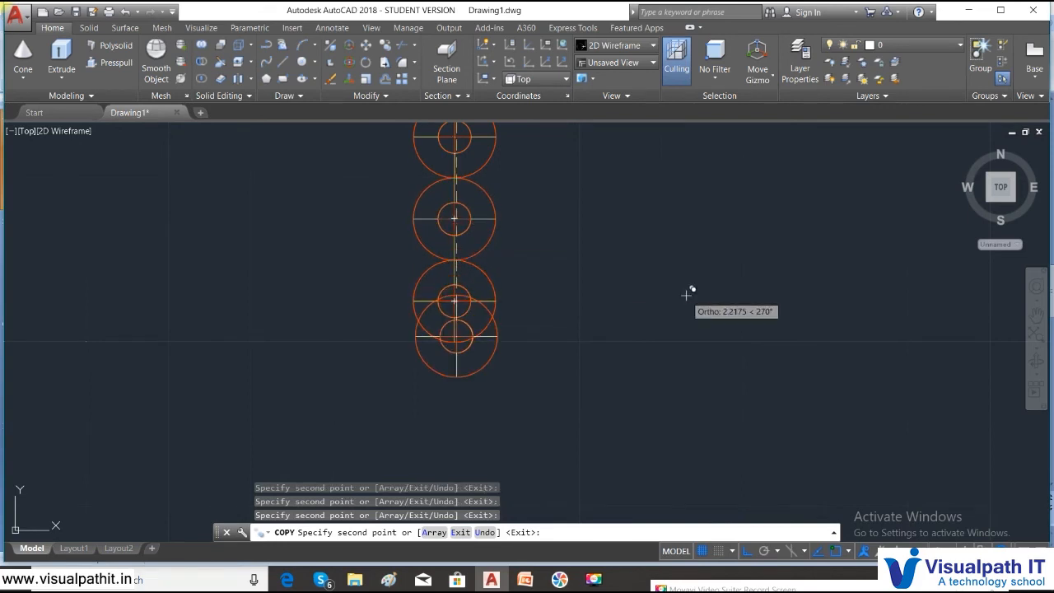
key(Escape)
middle_drag(659, 256, 629, 404)
scroll(628, 405, down, 4)
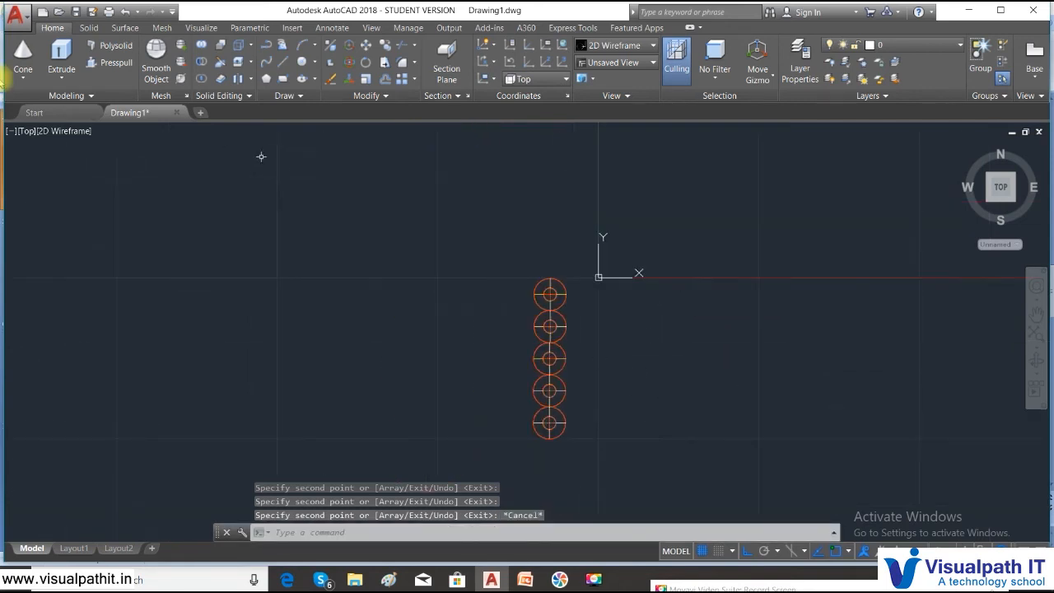
- Show the pencils in the Shaded with Edges style from the SW Isometric view
click(64, 131)
click(73, 227)
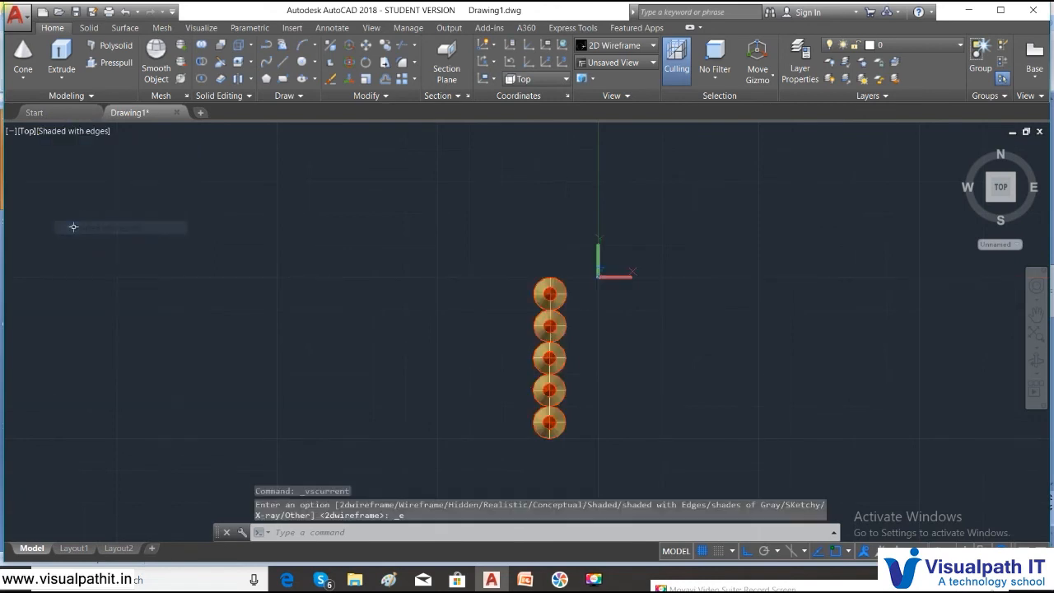
click(28, 132)
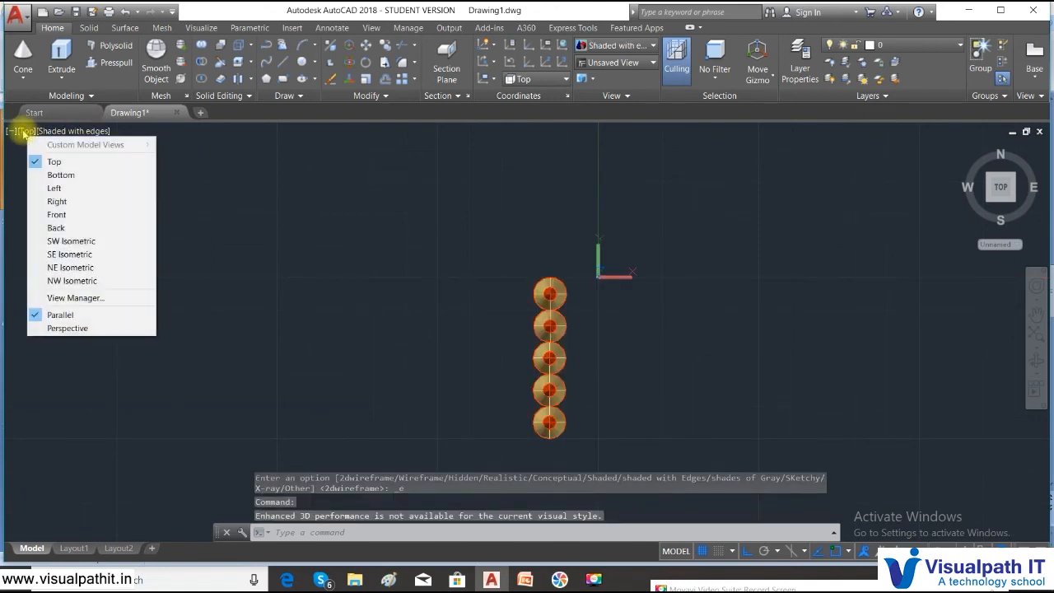
click(65, 241)
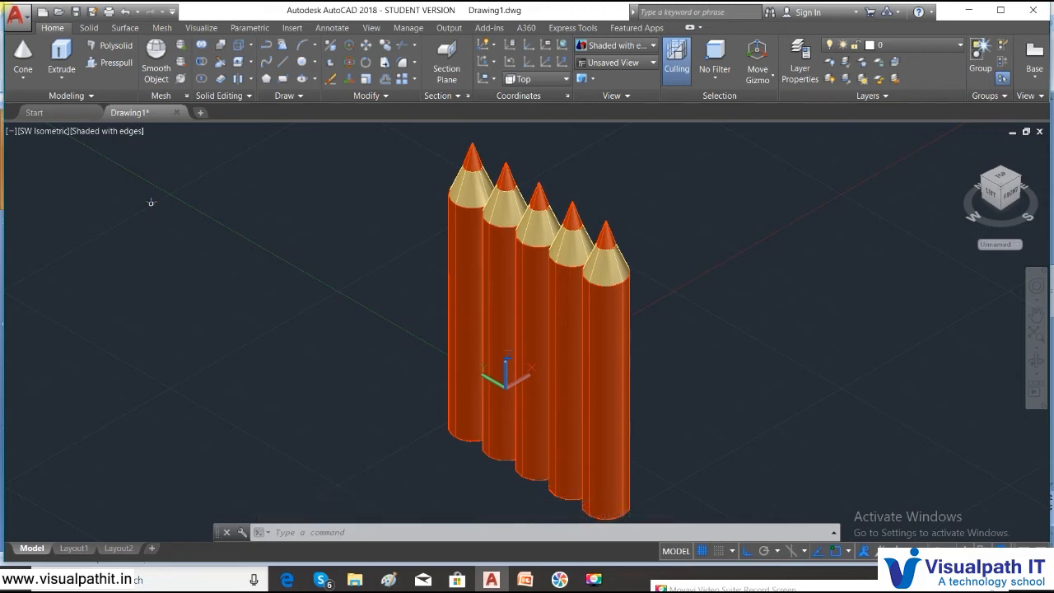
click(521, 579)
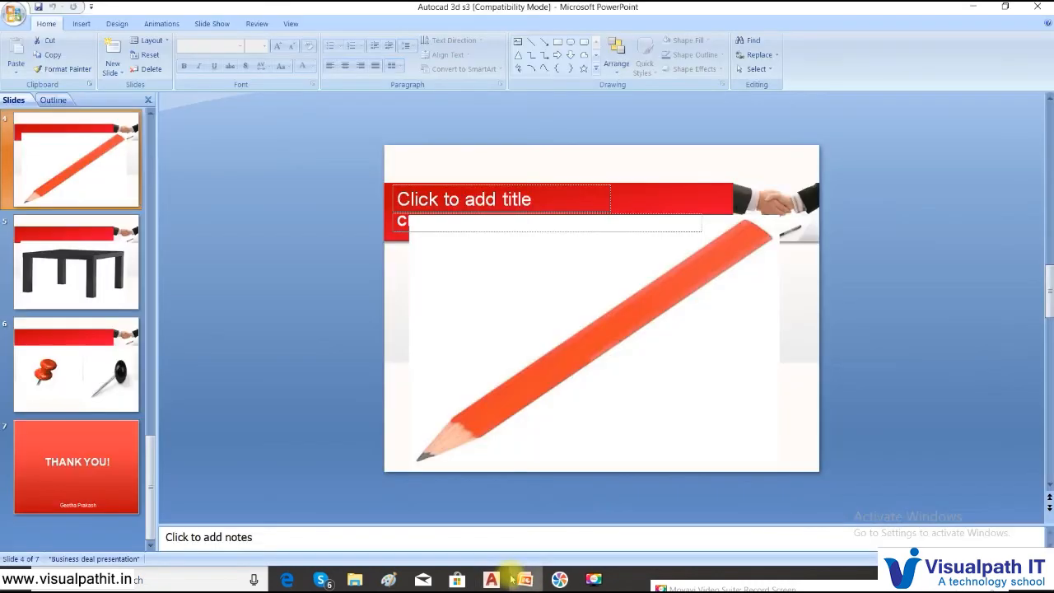
- Preview slide 5, the table reference image, full screen, then return to Normal view
click(89, 304)
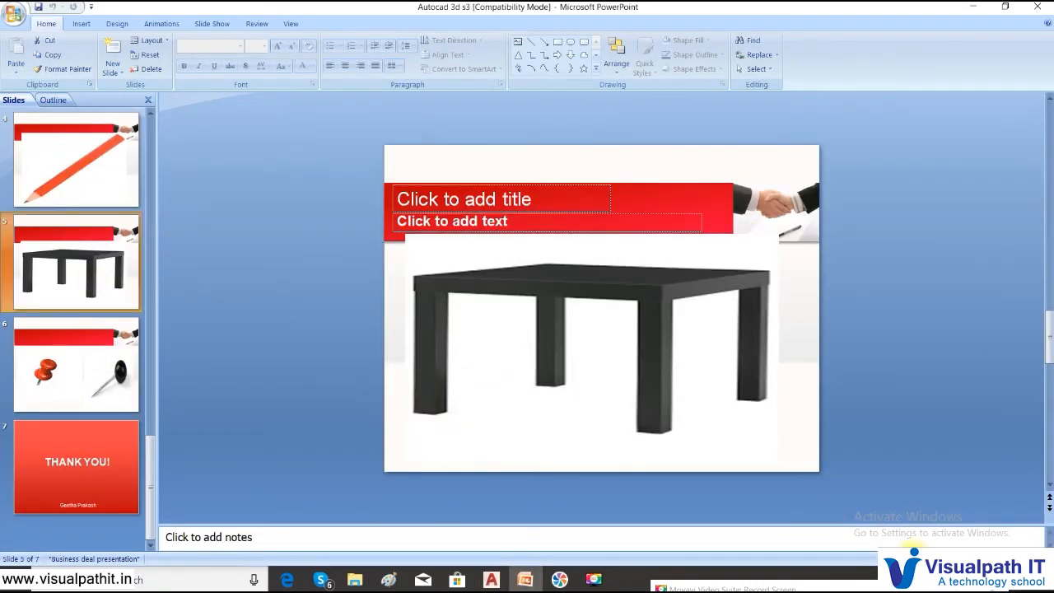
key(shift+F5)
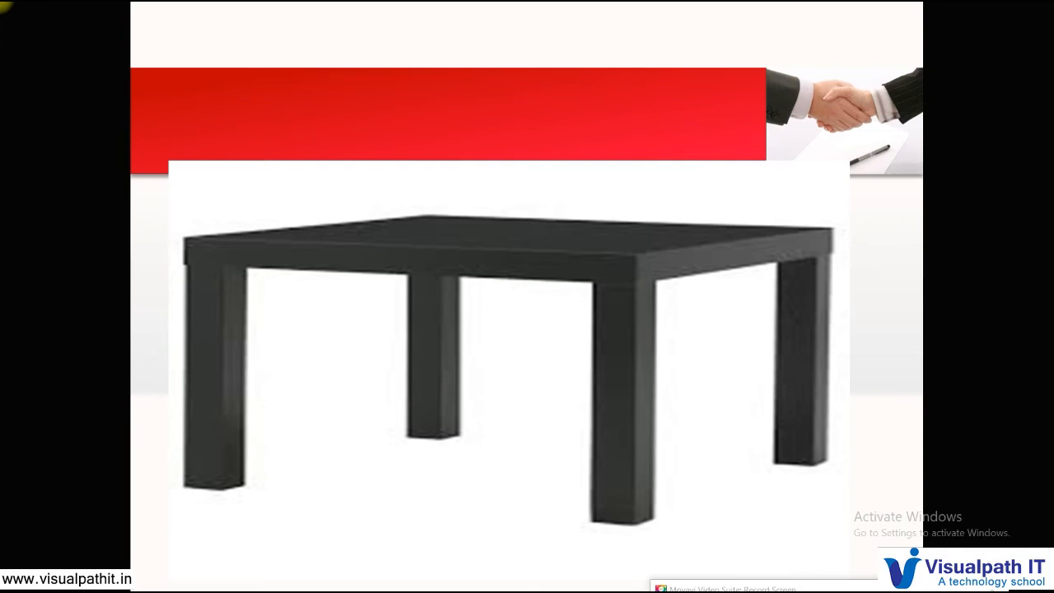
key(Escape)
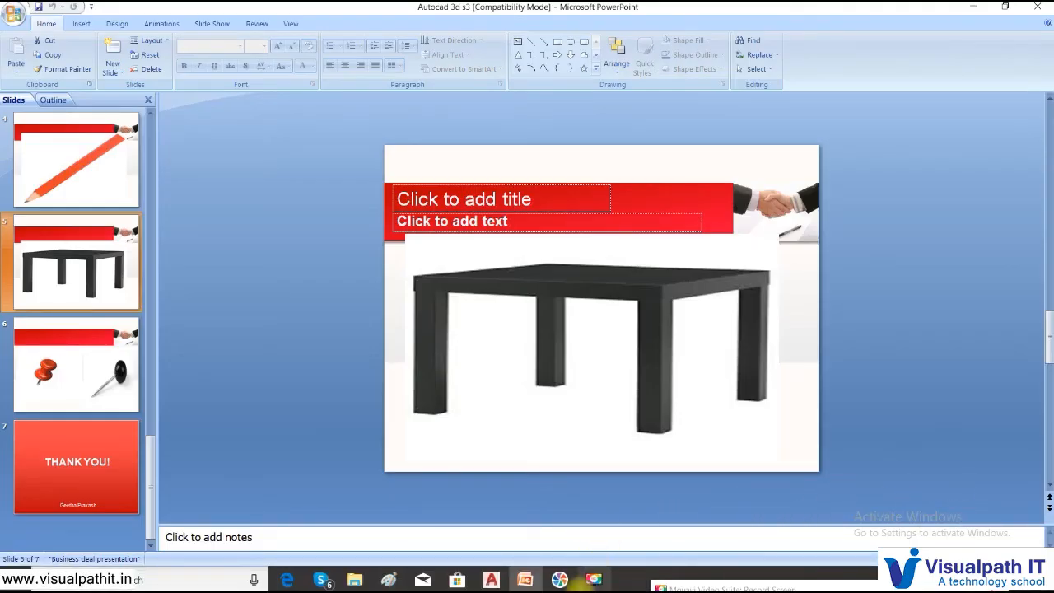
- Back in the pencils drawing, switch the visual style to 2D Wireframe
click(491, 579)
scroll(537, 177, down, 4)
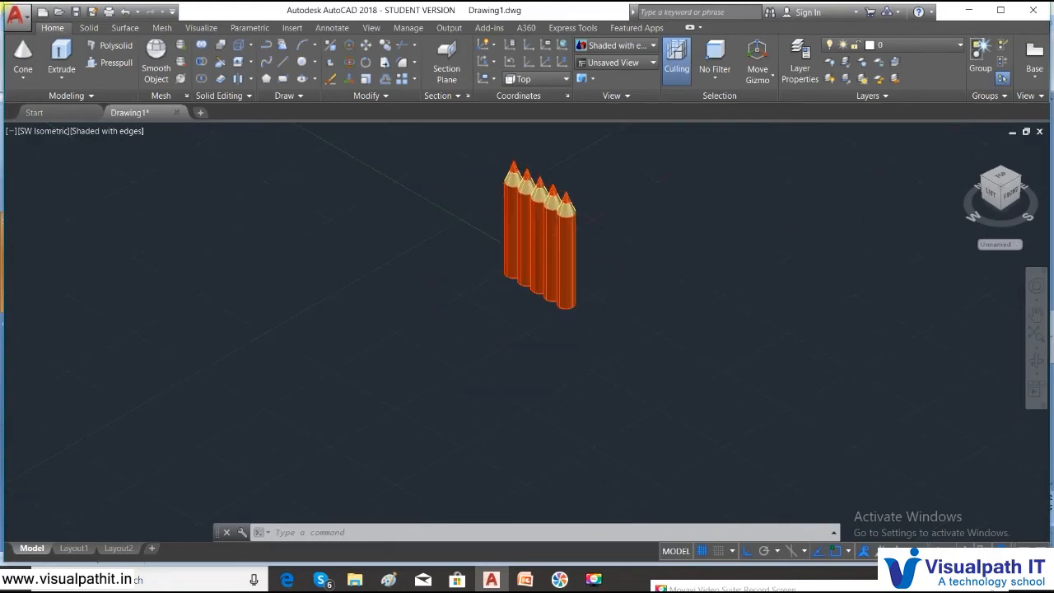
click(101, 132)
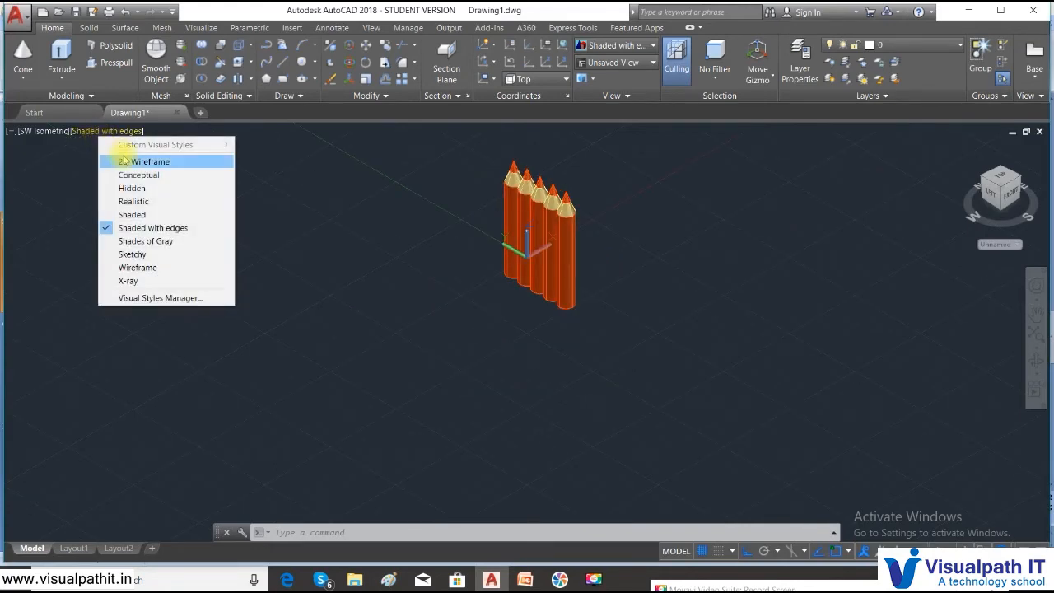
click(124, 162)
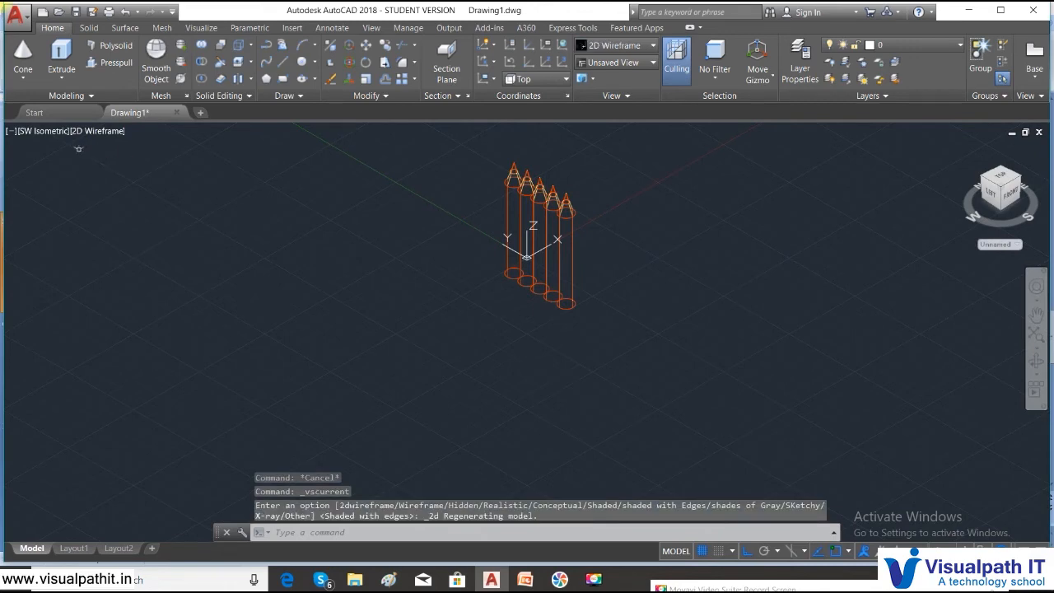
click(42, 134)
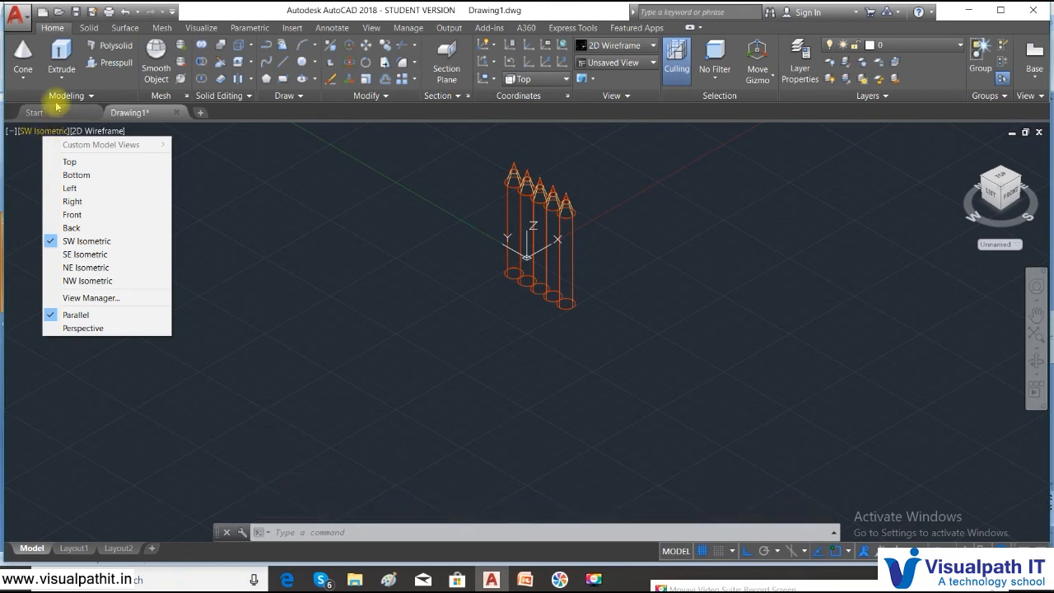
click(25, 73)
click(23, 79)
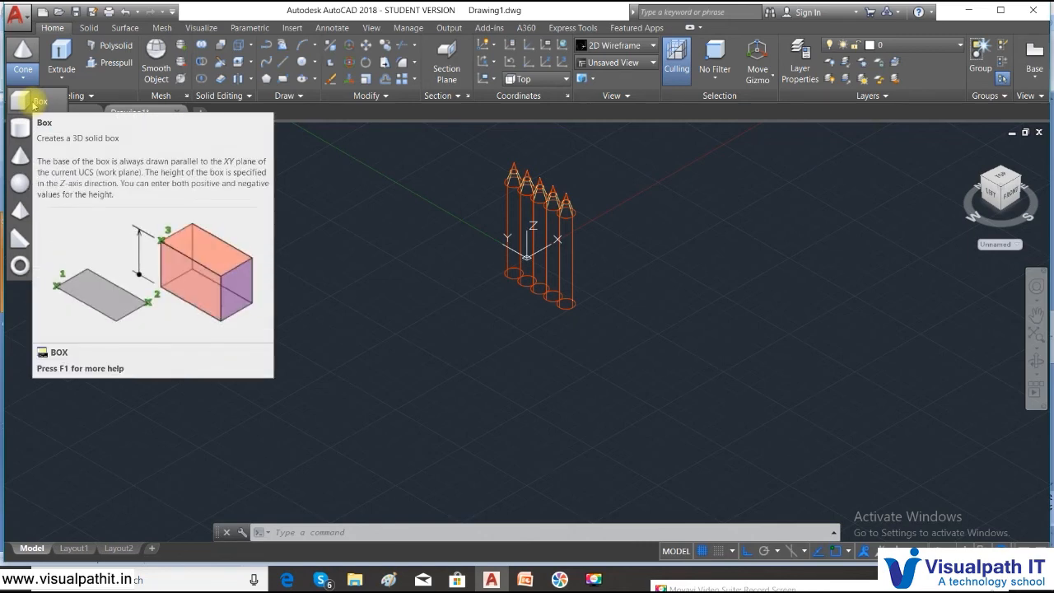
click(285, 532)
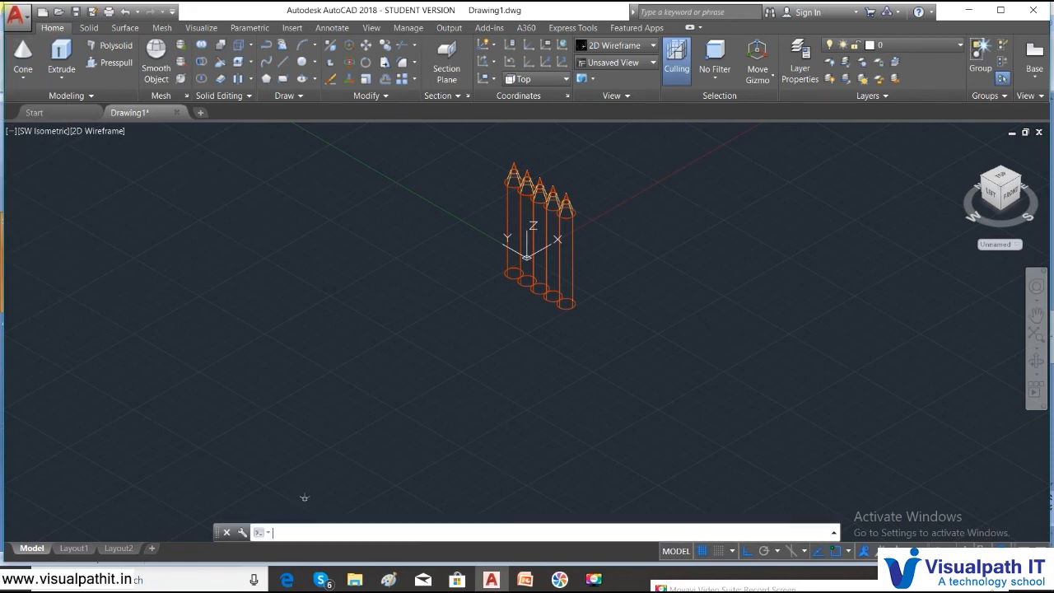
- Use ELEV to set the default elevation to 3, keeping thickness at 0
text(elev)
key(Return)
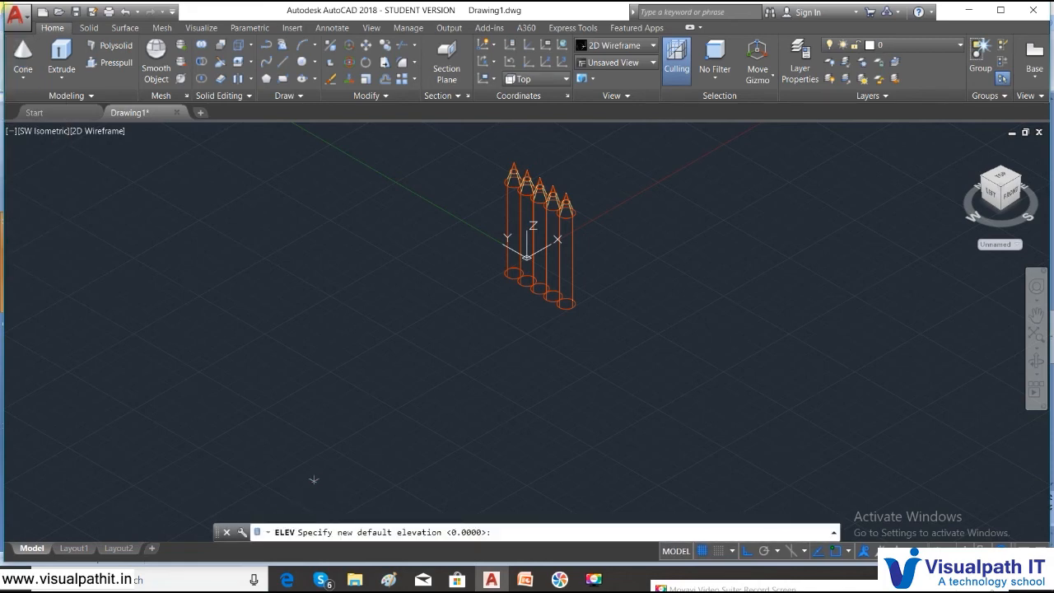
key(Return)
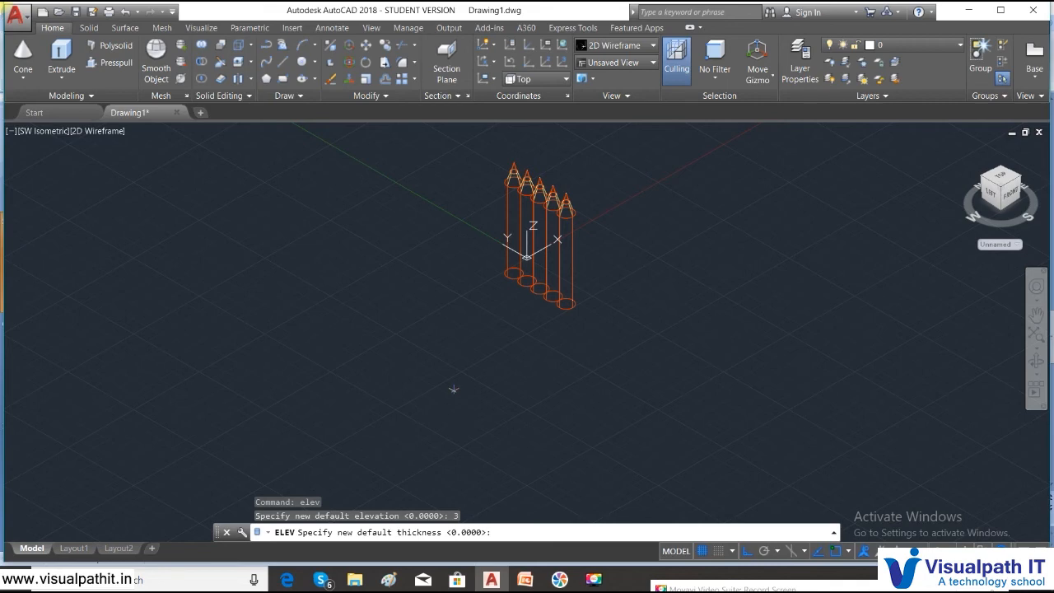
key(Return)
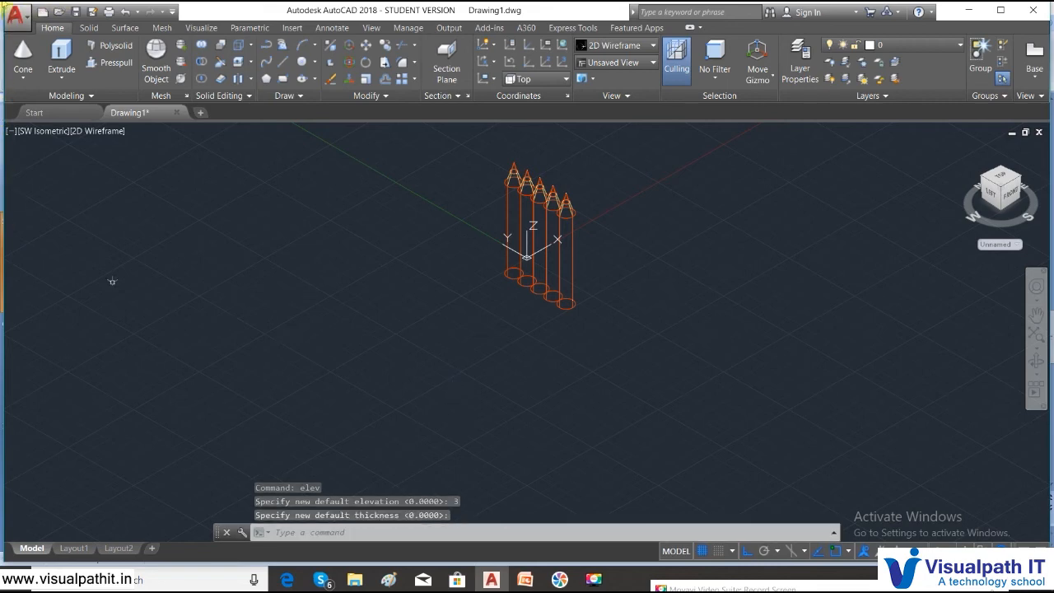
click(31, 80)
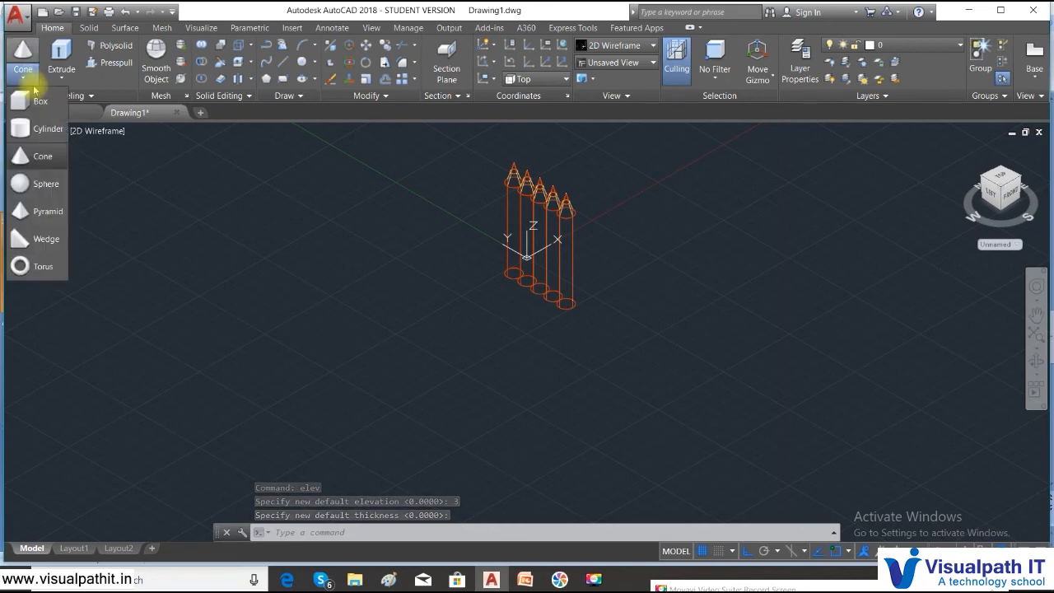
- Draw a thin slab box beside the pencils for the tabletop
click(38, 102)
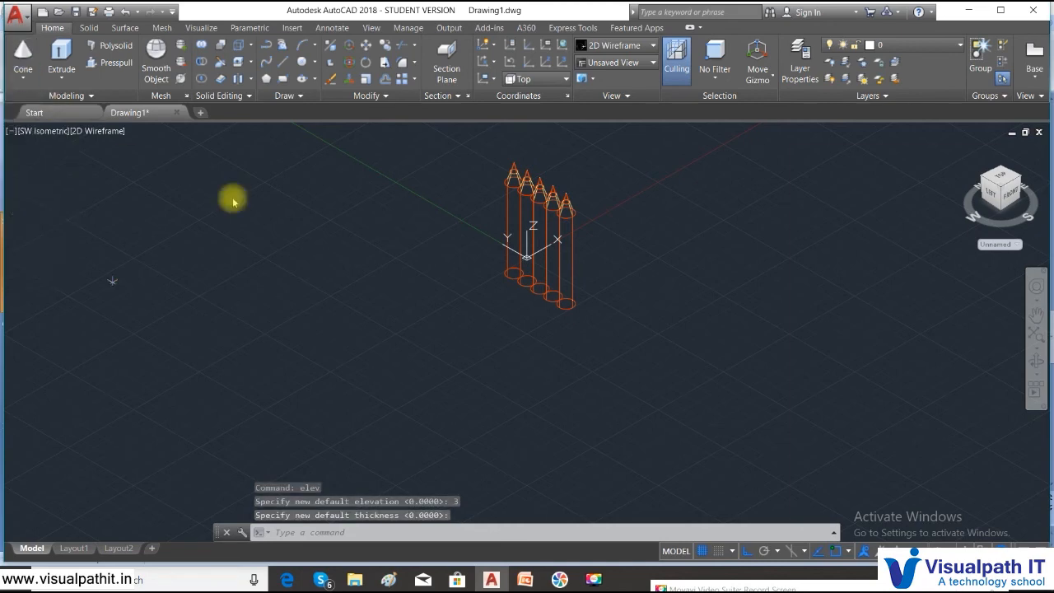
click(424, 354)
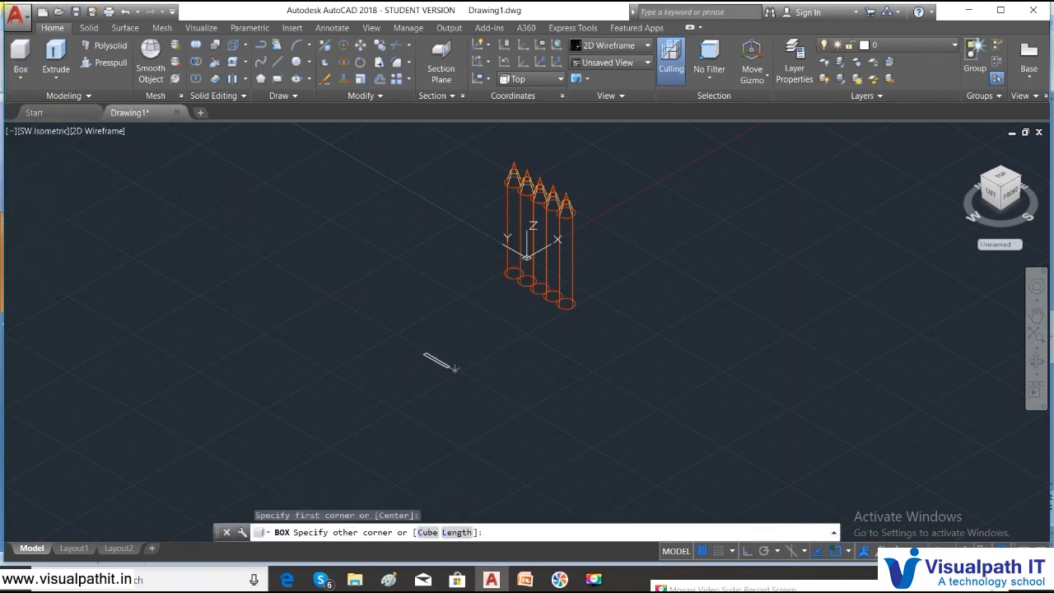
click(475, 479)
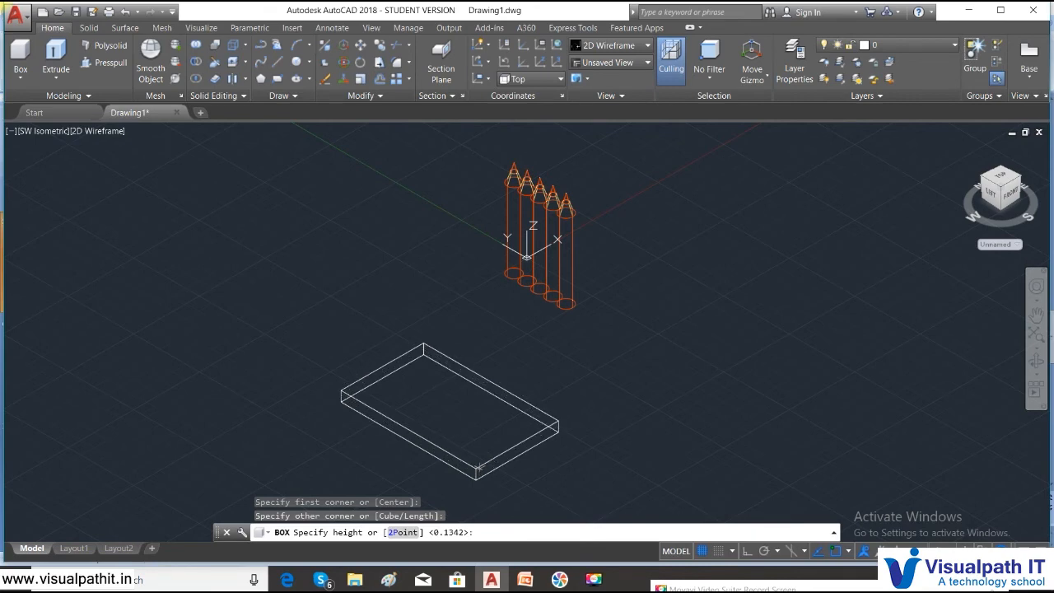
click(479, 469)
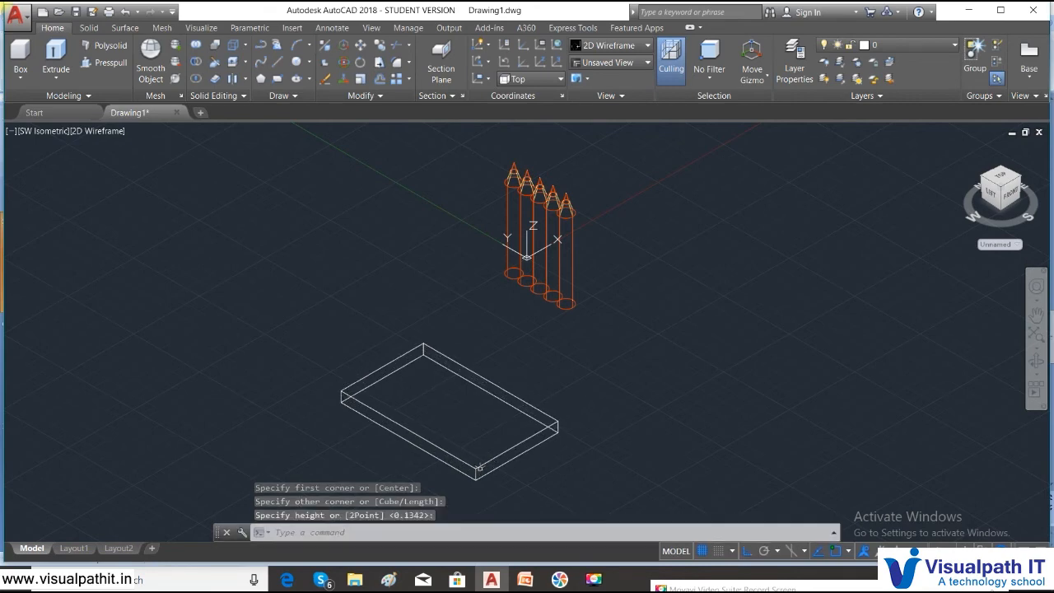
- In the Front view, move the tabletop slab slightly downward
click(41, 131)
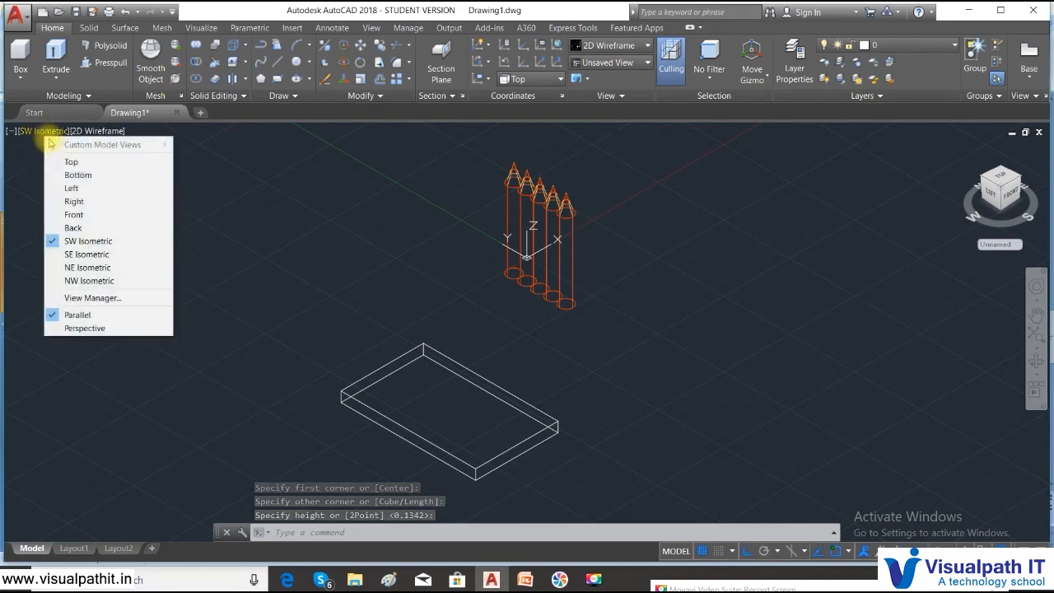
click(78, 216)
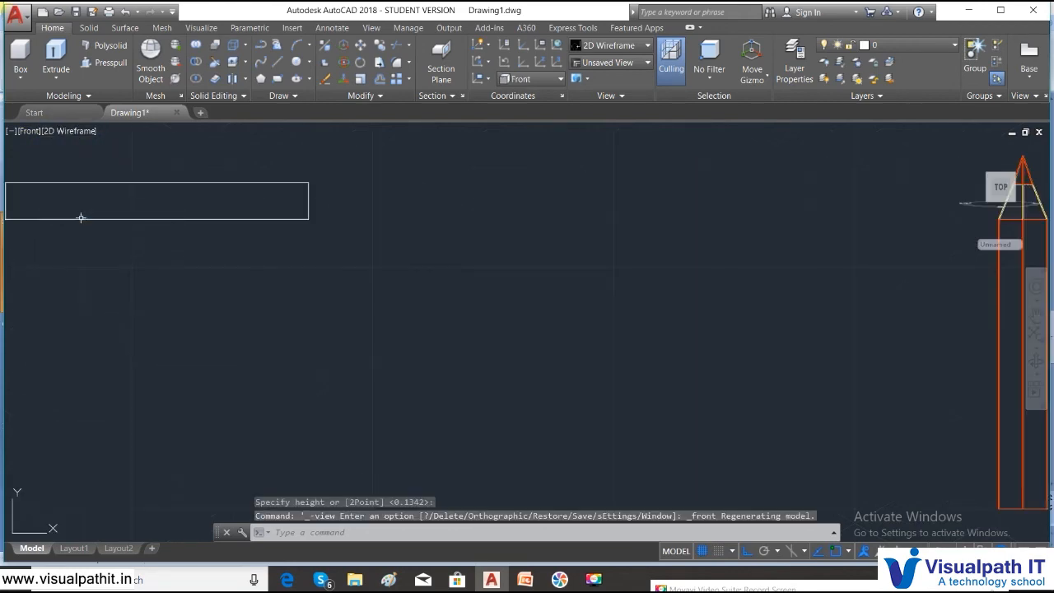
scroll(351, 276, up, 2)
middle_drag(31, 192, 243, 209)
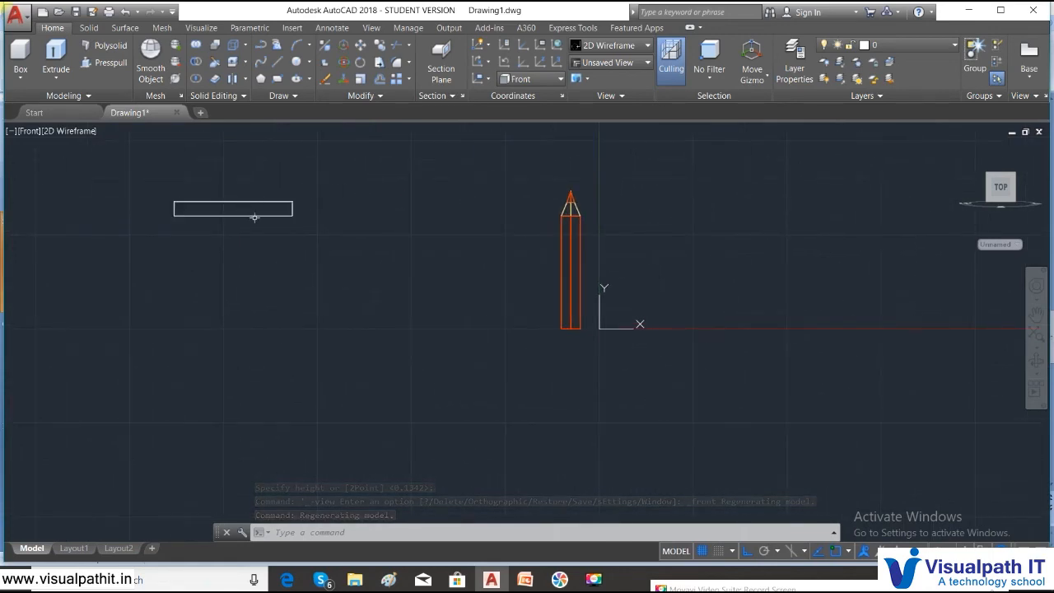
text(m)
key(Return)
click(338, 242)
click(119, 147)
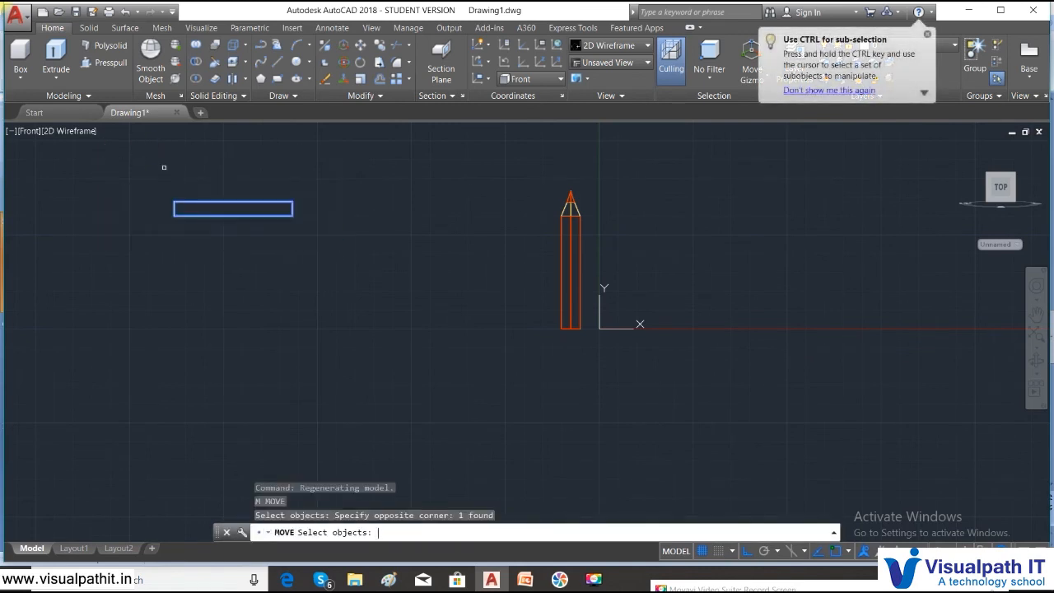
key(Return)
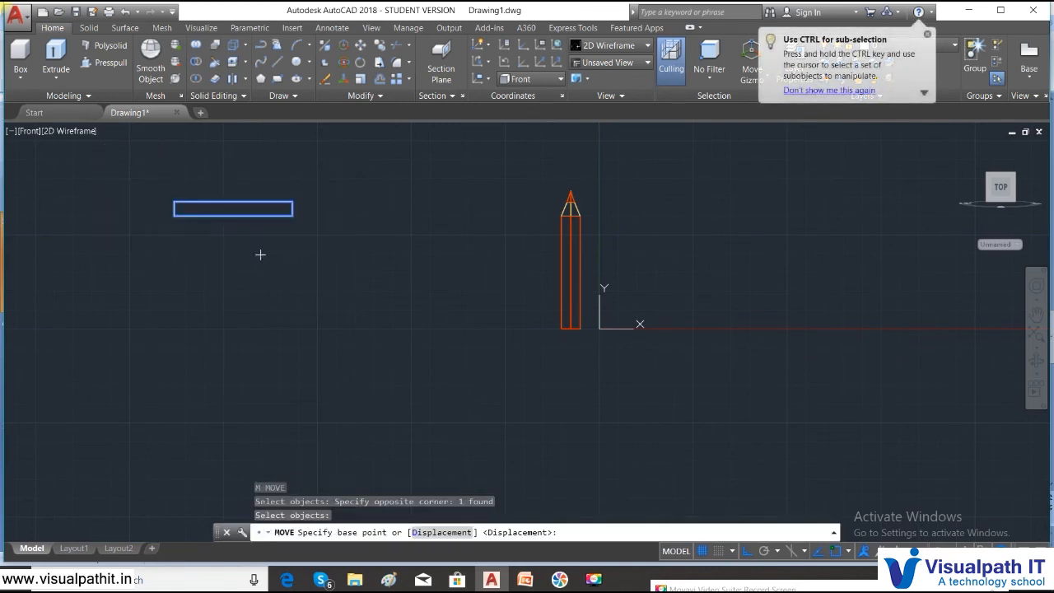
click(228, 216)
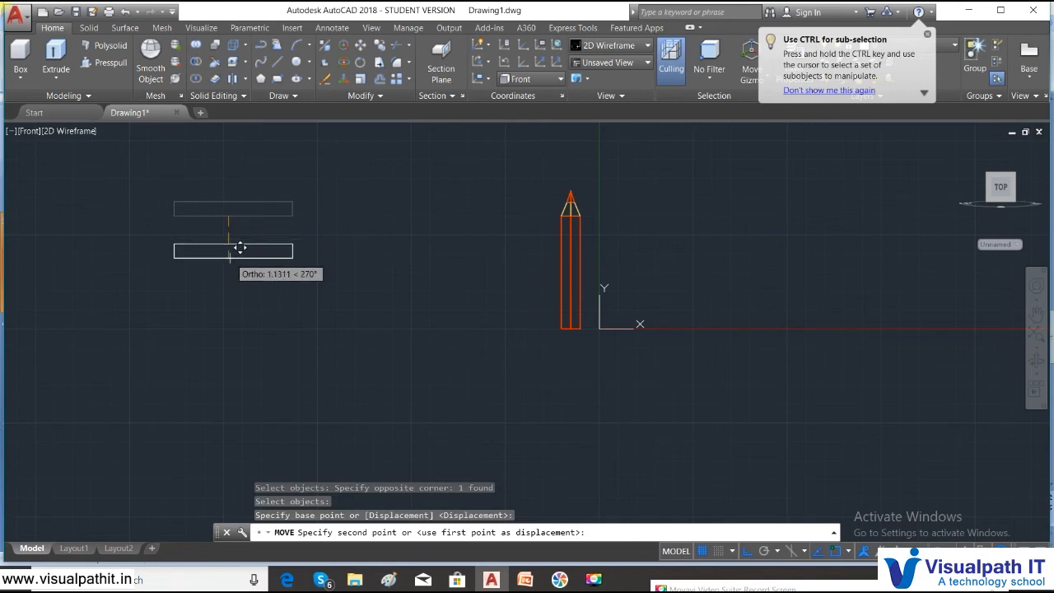
click(228, 250)
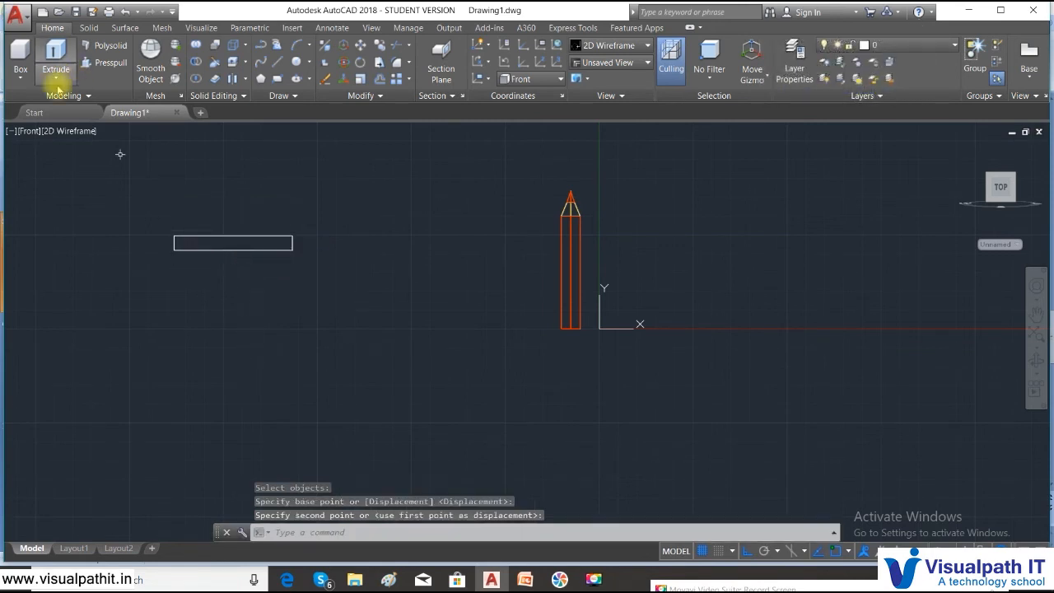
click(28, 131)
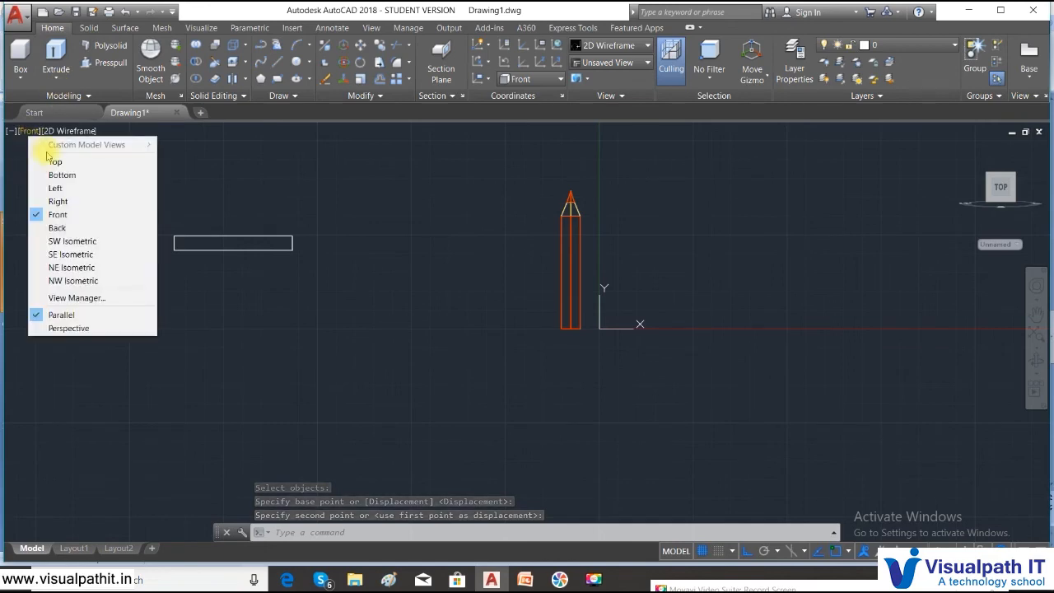
- In Top view, draw a small square leg box inside a tabletop corner with height -2
click(55, 161)
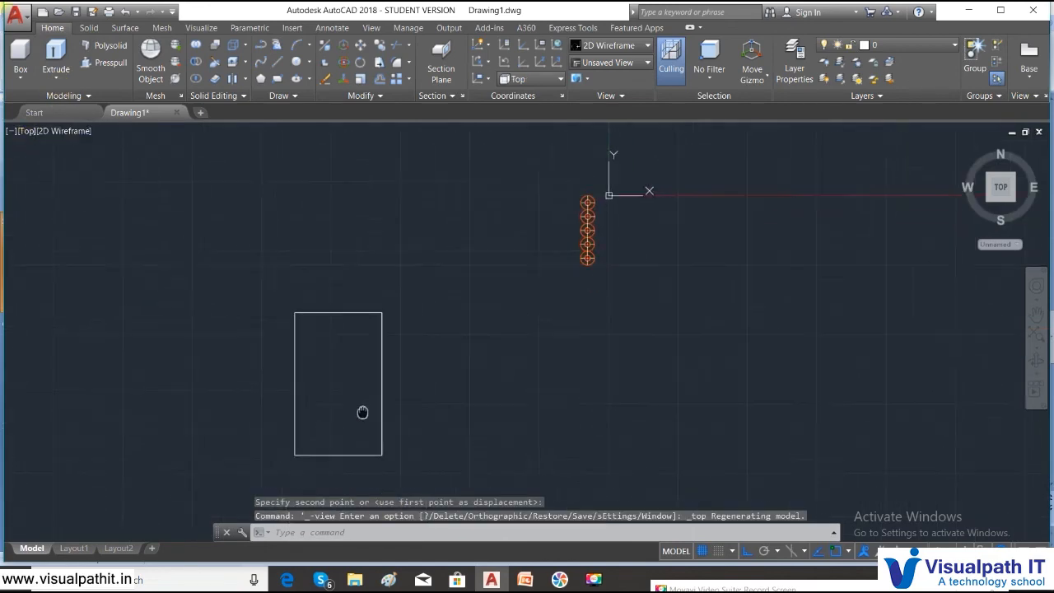
click(18, 81)
click(25, 91)
scroll(395, 294, up, 2)
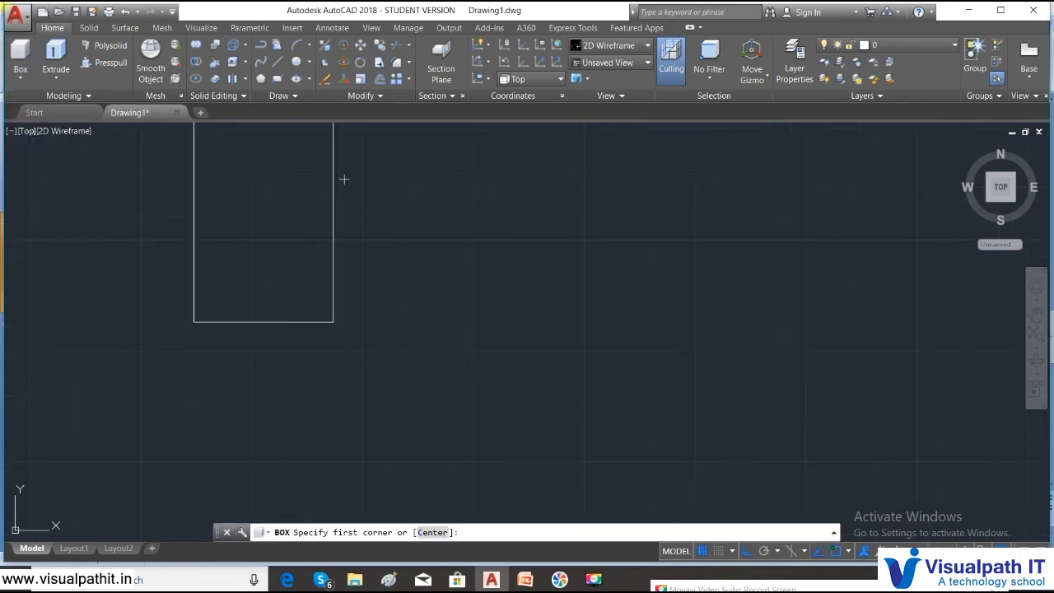
scroll(354, 263, up, 2)
scroll(355, 264, down, 2)
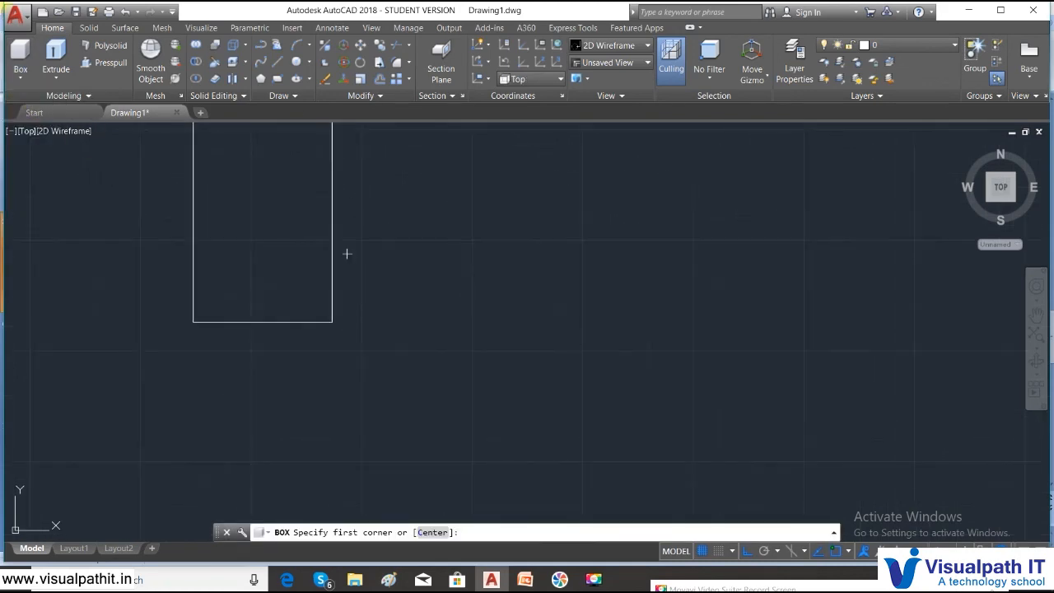
middle_drag(324, 205, 355, 304)
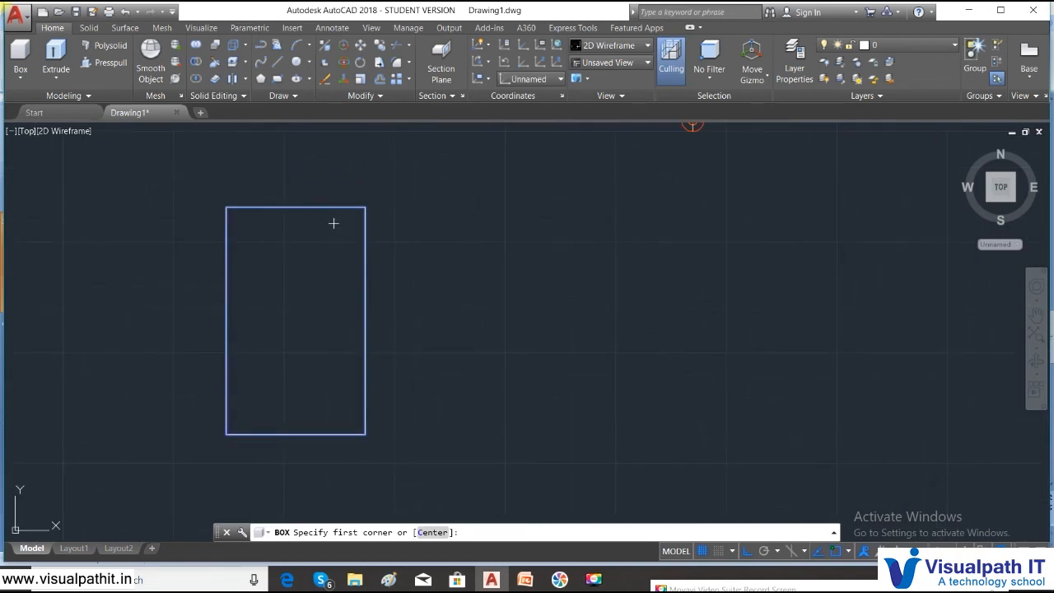
click(343, 227)
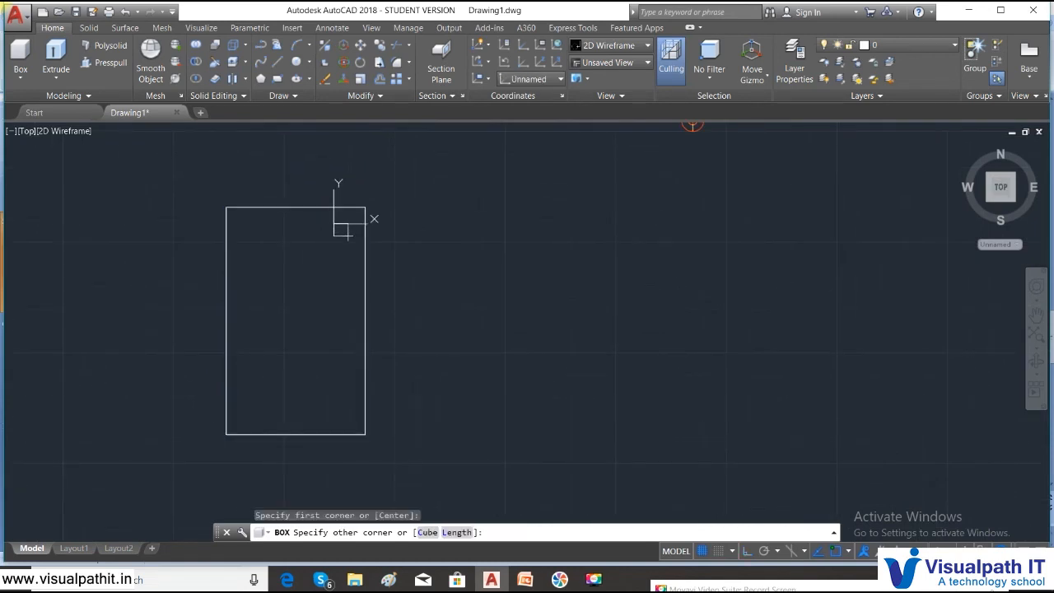
click(341, 232)
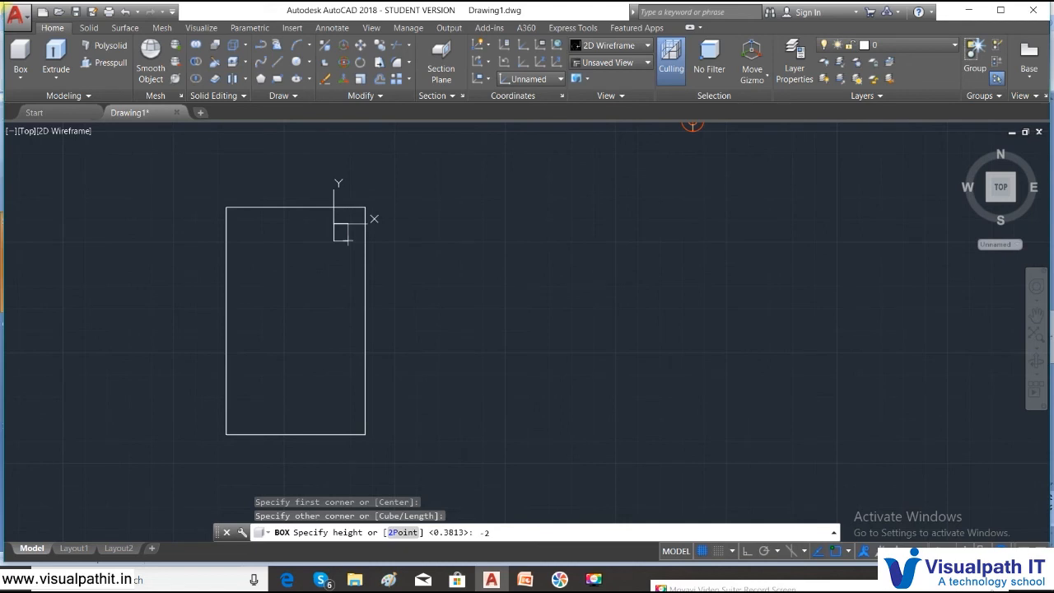
key(Return)
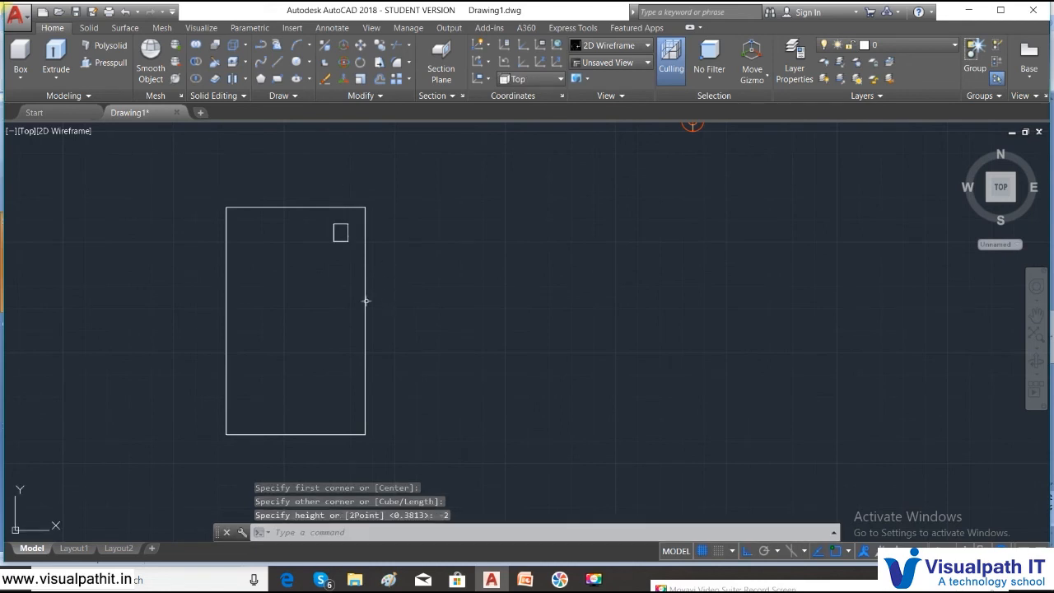
click(27, 132)
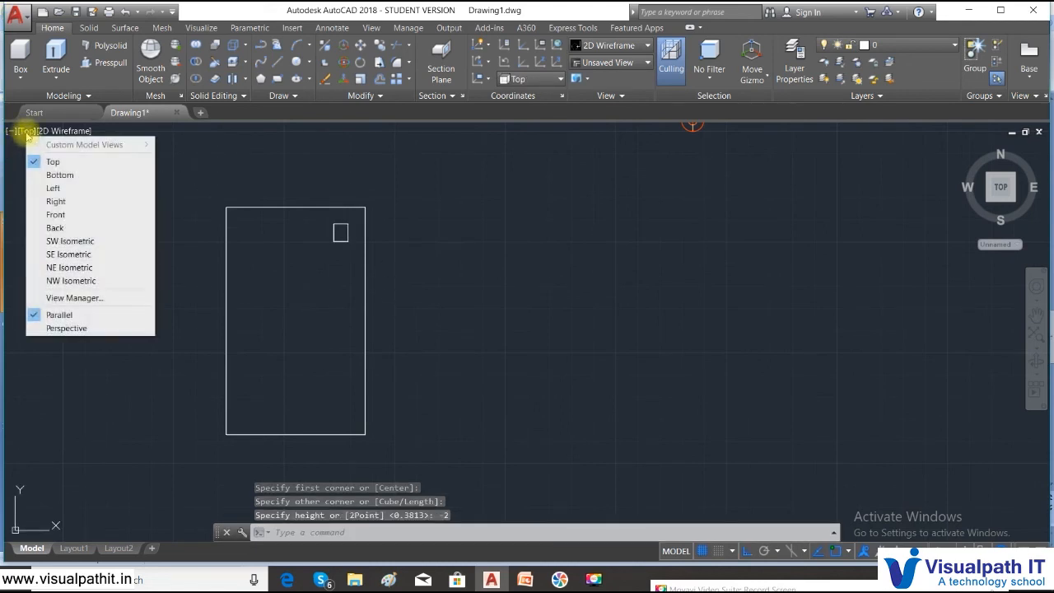
- Switch to the Front view and frame the T-shaped table outline
click(57, 214)
scroll(199, 438, down, 4)
middle_drag(227, 442, 308, 351)
scroll(313, 349, up, 4)
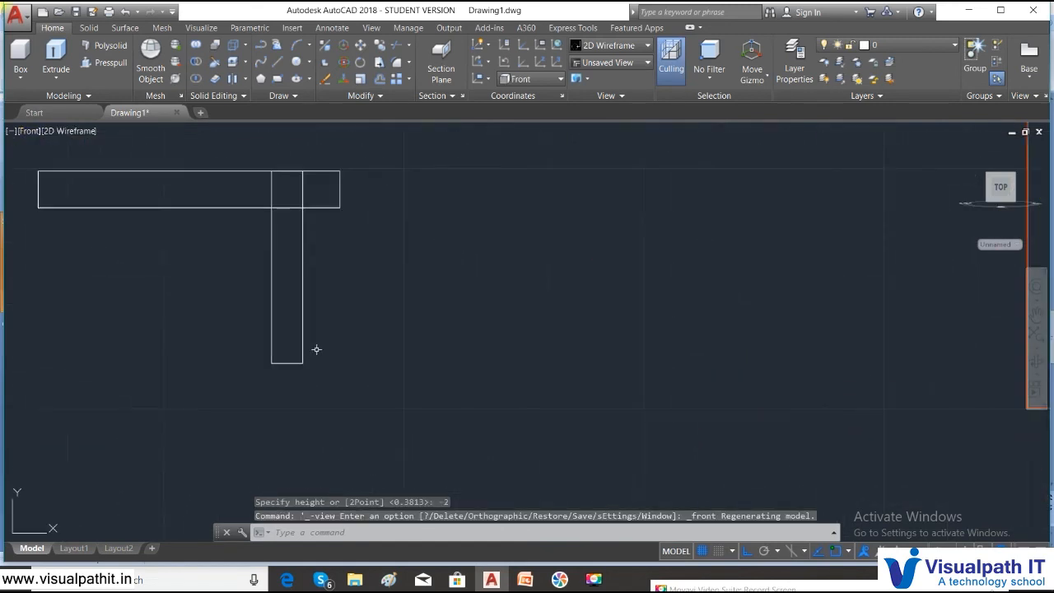
text(c)
text(o)
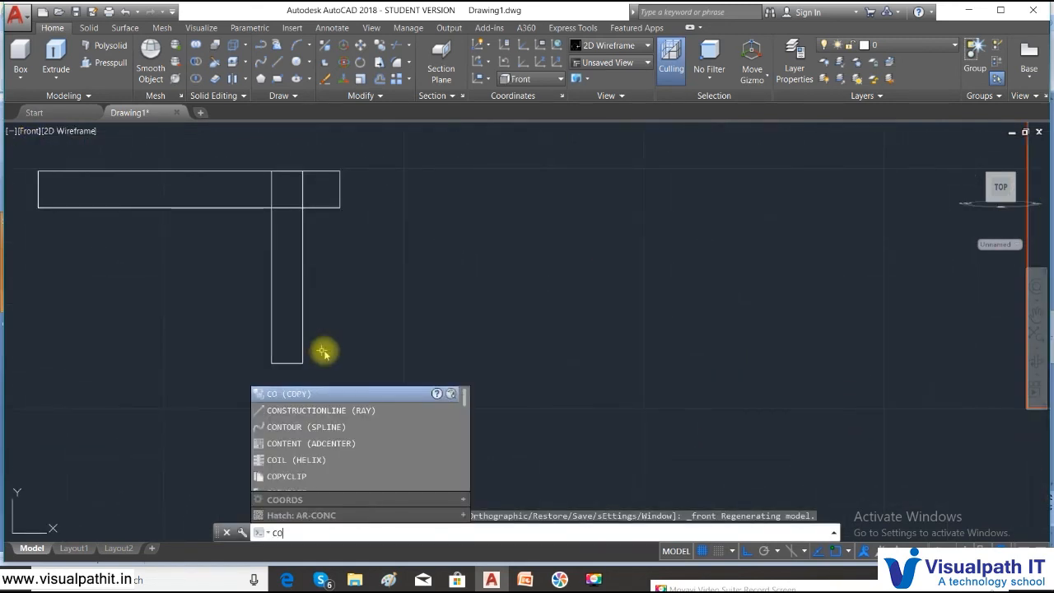
key(Return)
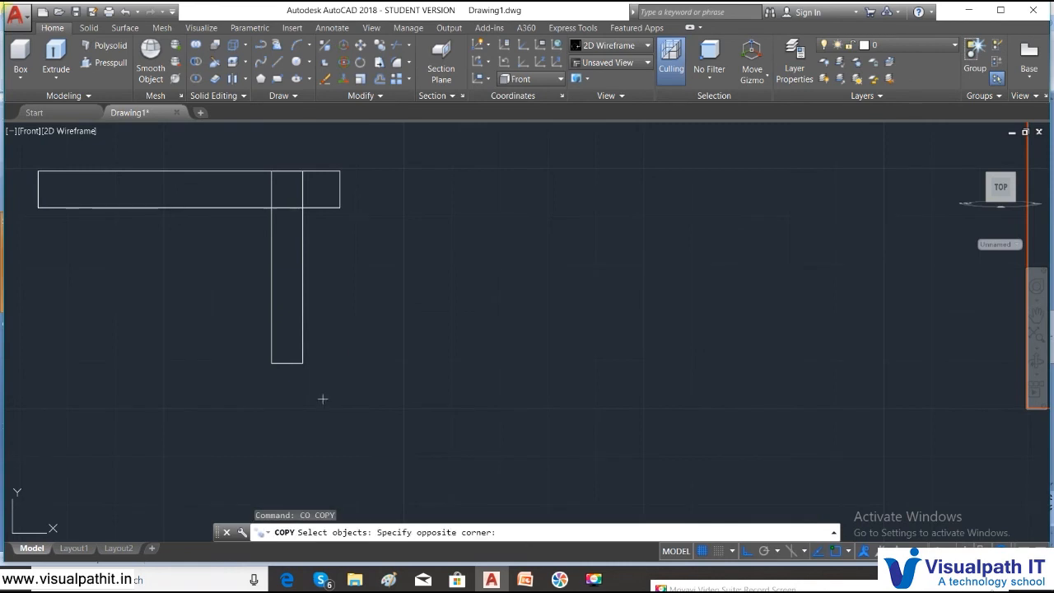
click(245, 329)
key(Escape)
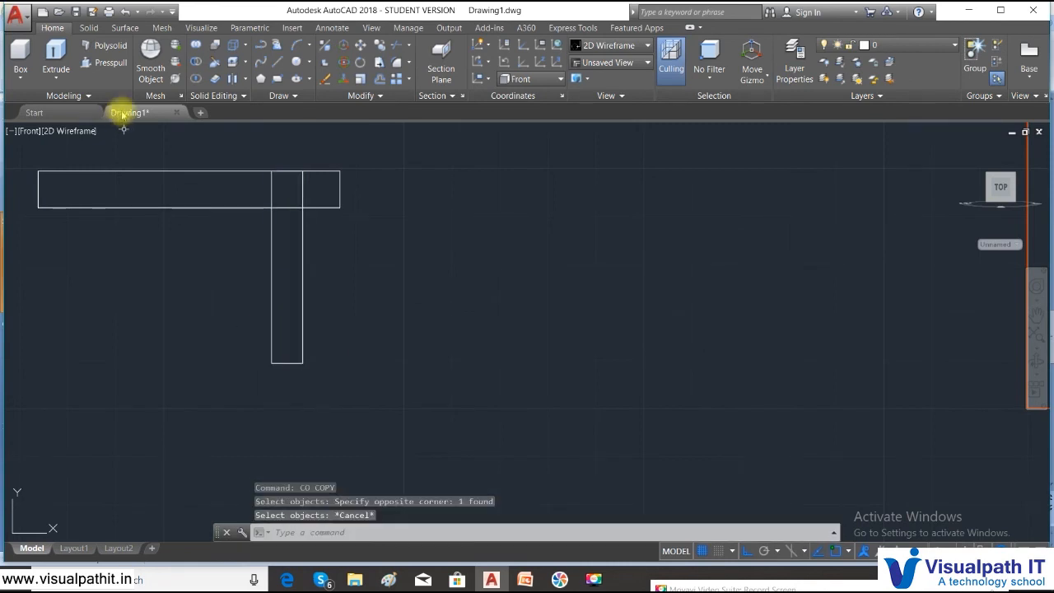
- Mirror the leg about the tabletop's midpoint with a vertical line, keeping the original
text(mi)
key(Return)
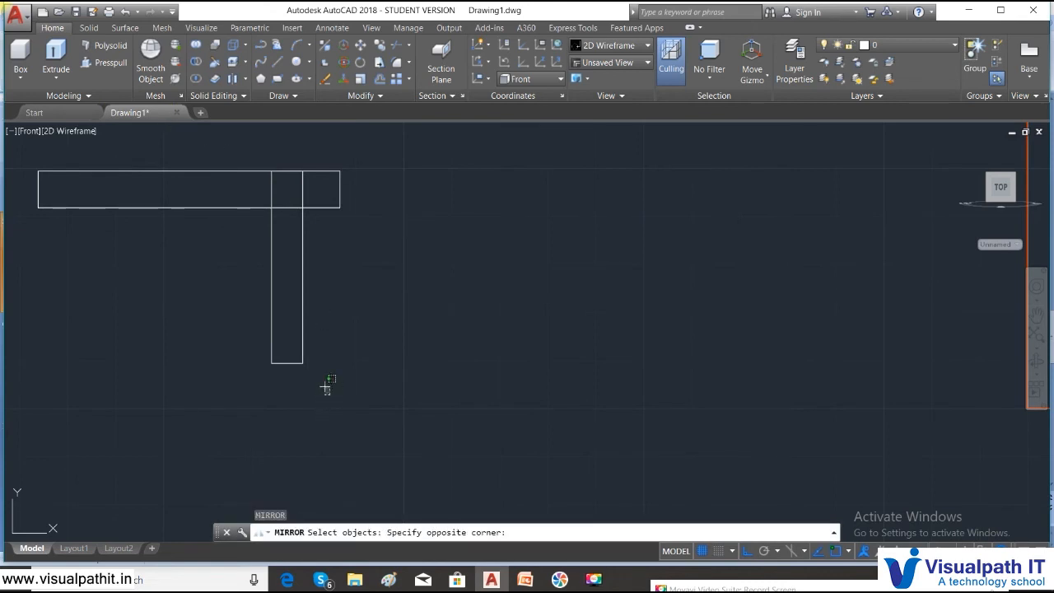
click(239, 327)
key(Return)
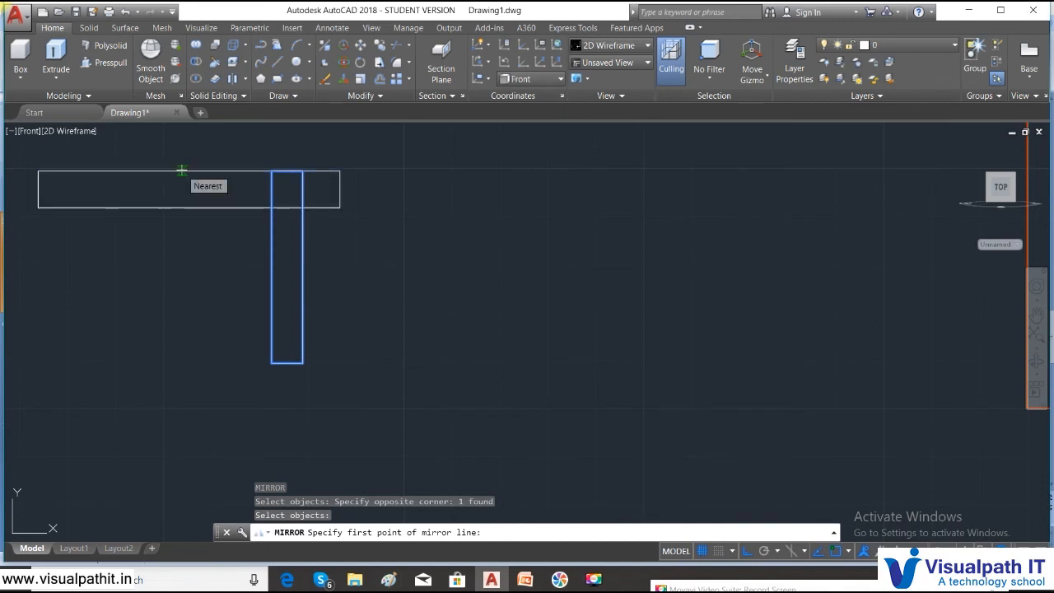
text(d)
key(space)
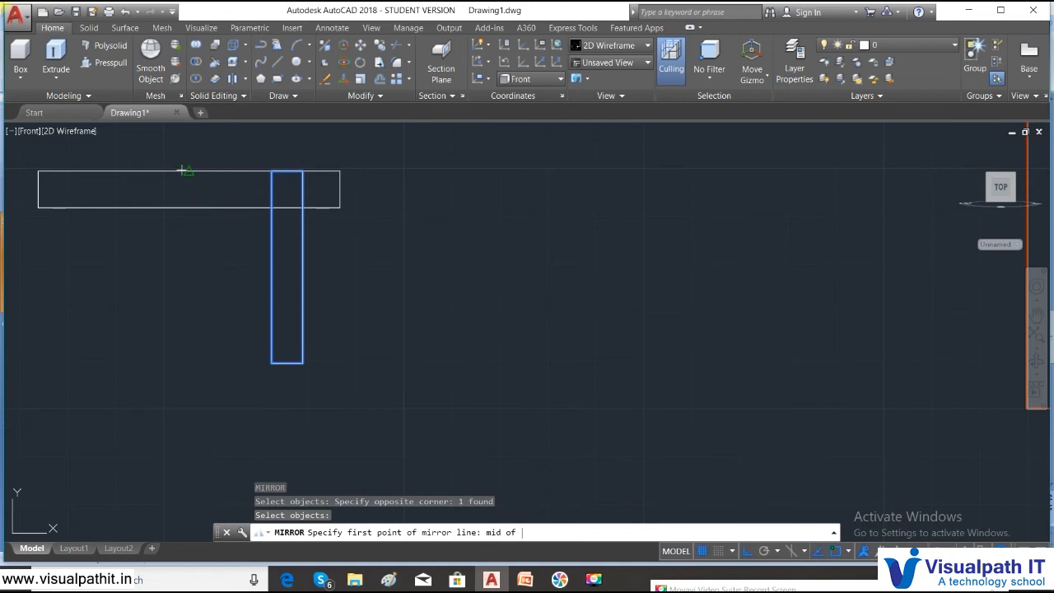
click(188, 171)
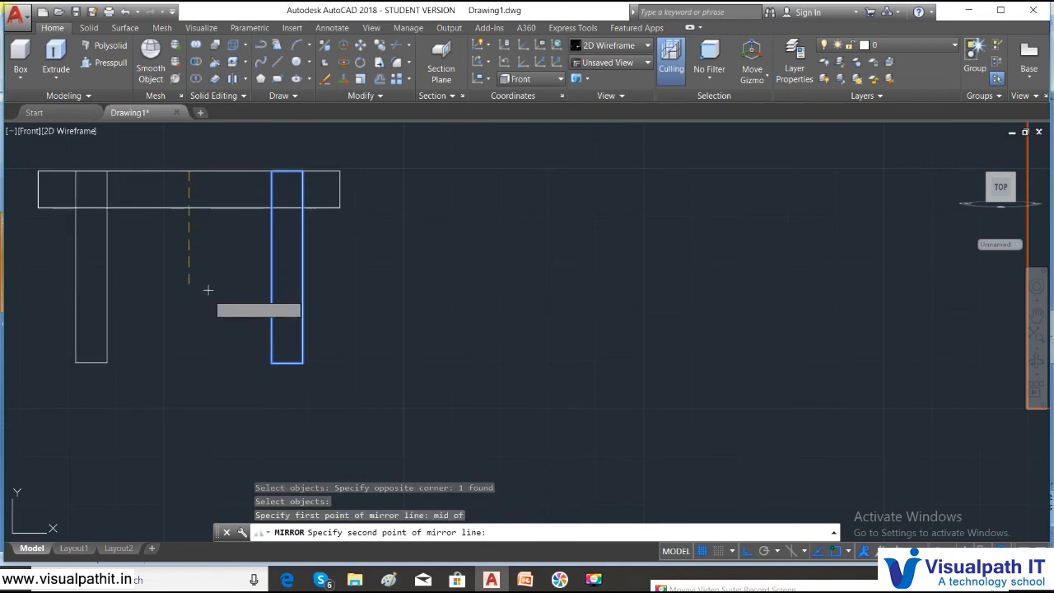
click(190, 384)
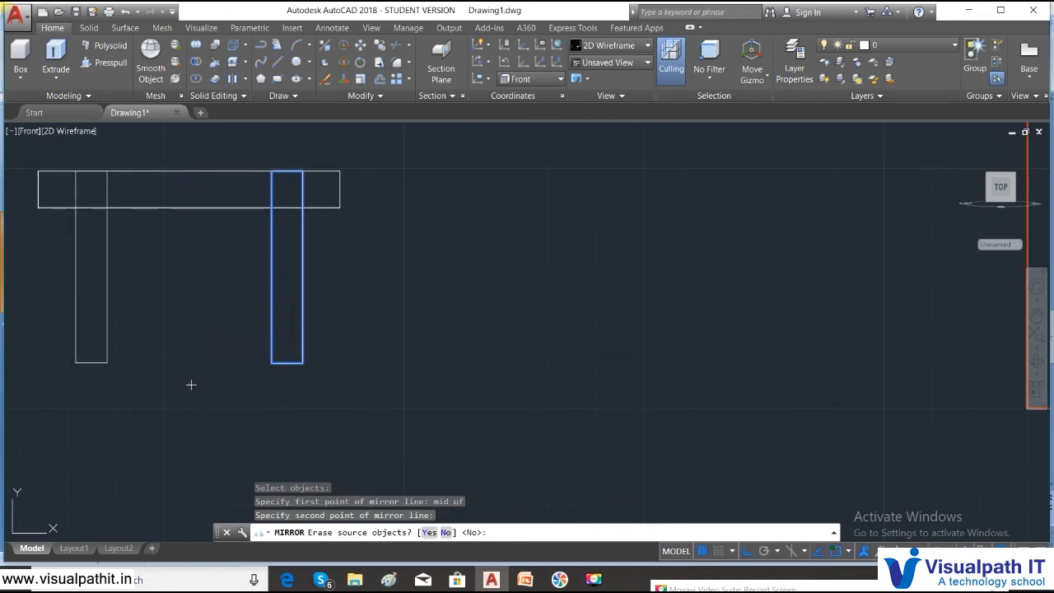
text(n)
key(Return)
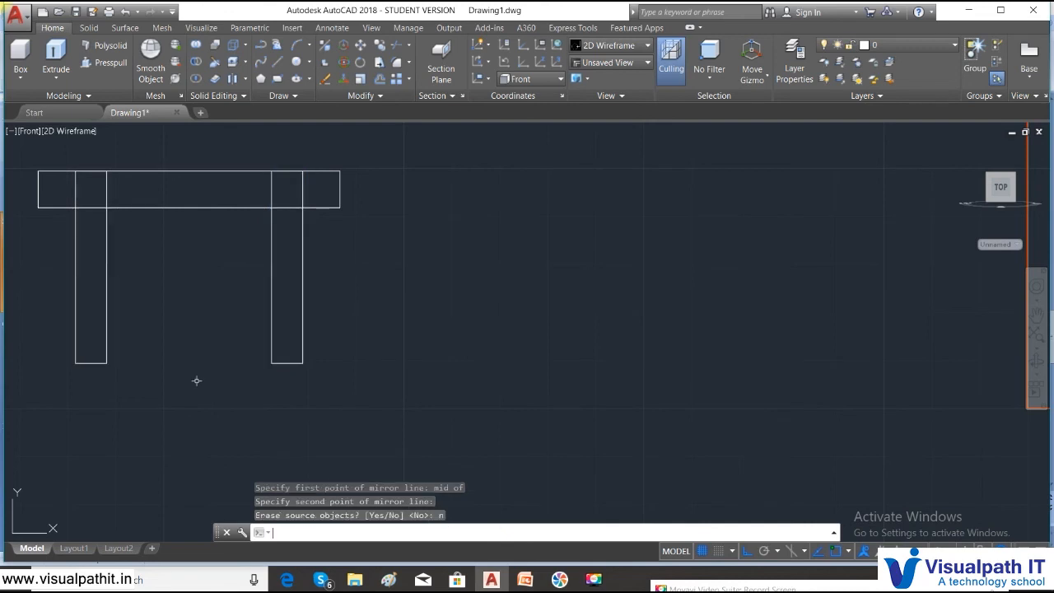
click(35, 131)
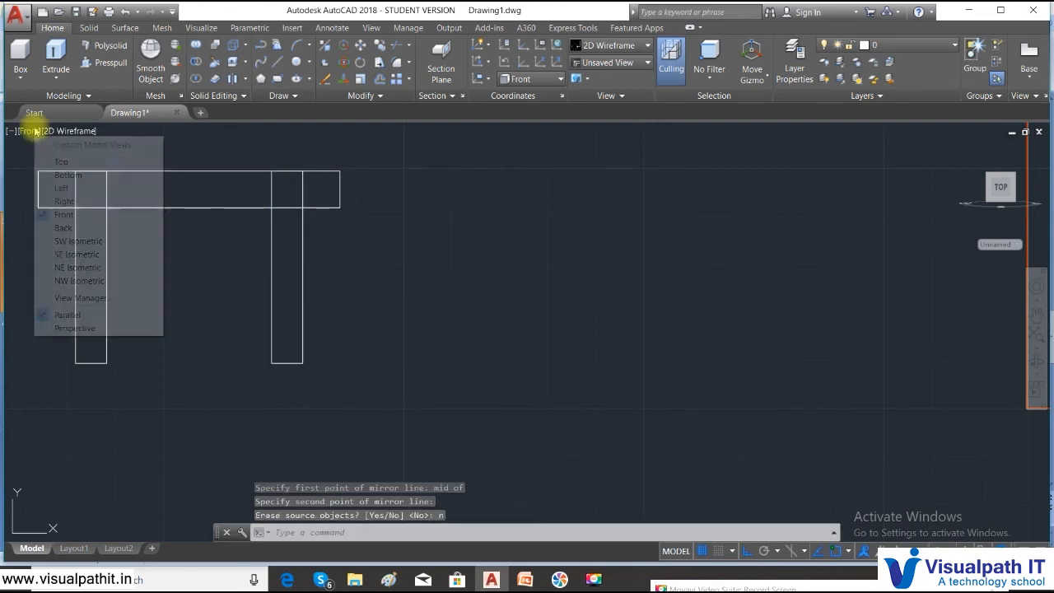
- Switch to the Left view and frame the table
click(60, 188)
scroll(500, 373, down, 3)
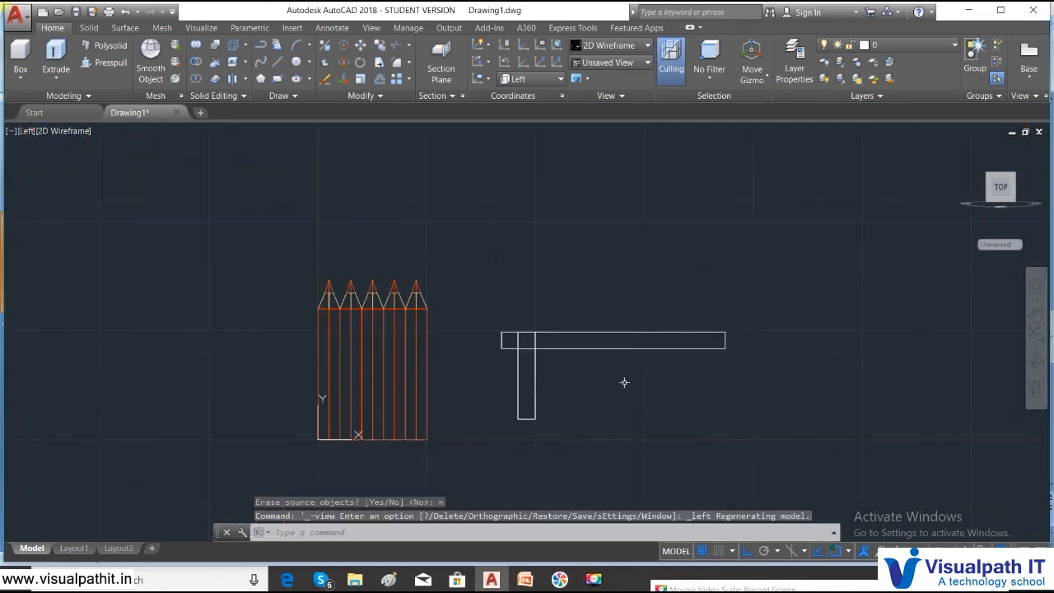
middle_drag(624, 381, 525, 319)
scroll(495, 360, up, 4)
click(412, 390)
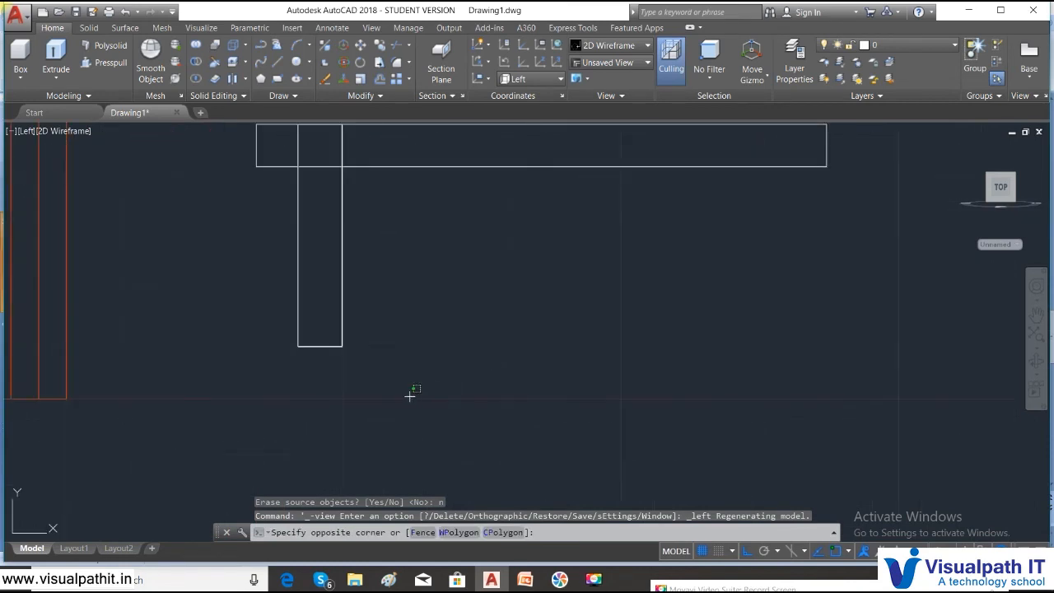
click(217, 272)
key(Return)
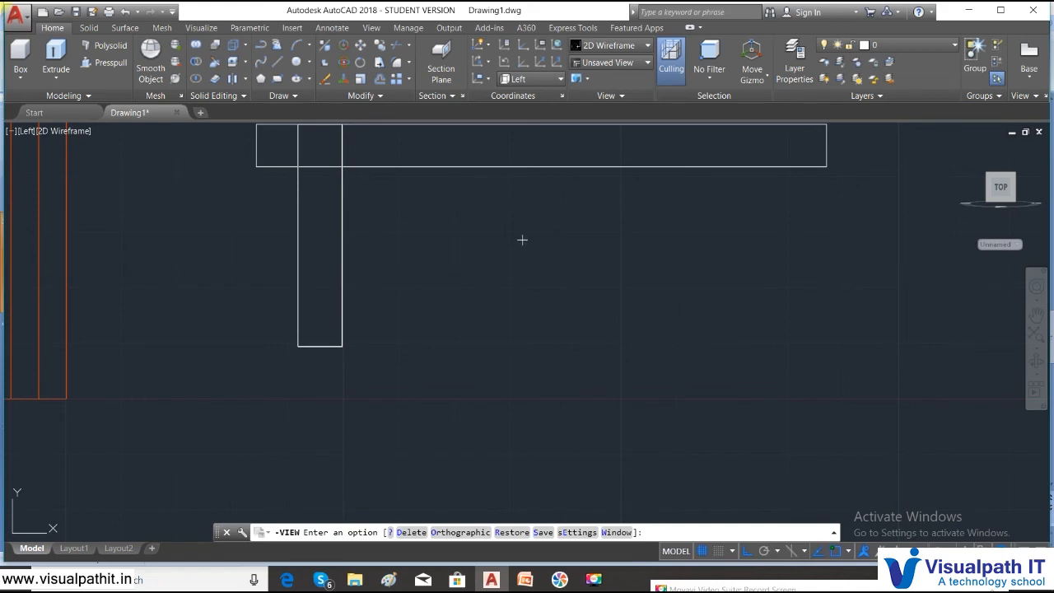
key(Escape)
click(523, 240)
- Mirror the legs about the tabletop's midpoint, keeping originals, to get four legs
text(mi)
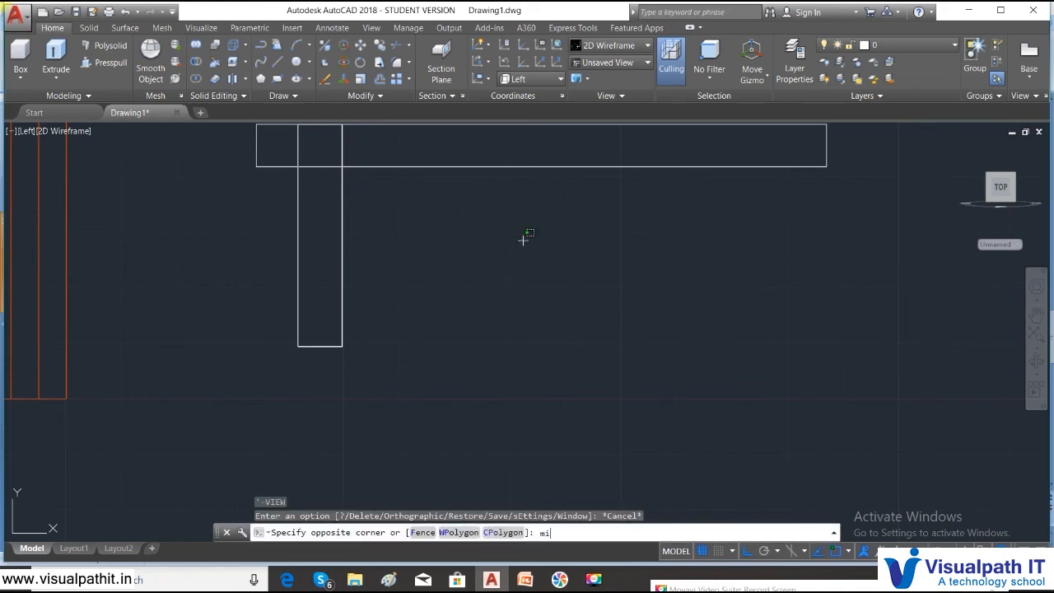
key(Return)
click(396, 378)
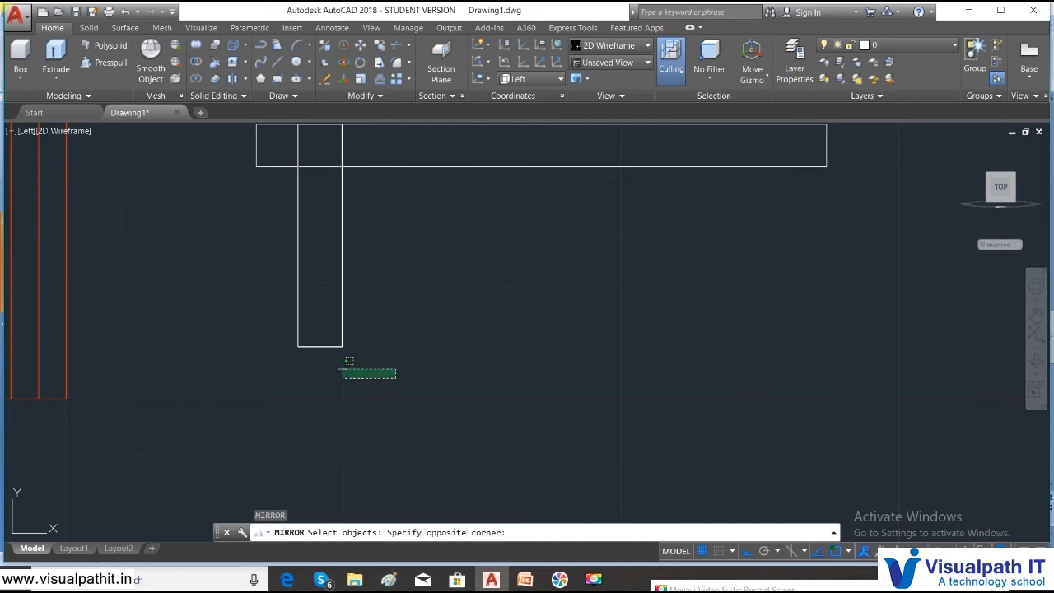
click(233, 256)
key(Return)
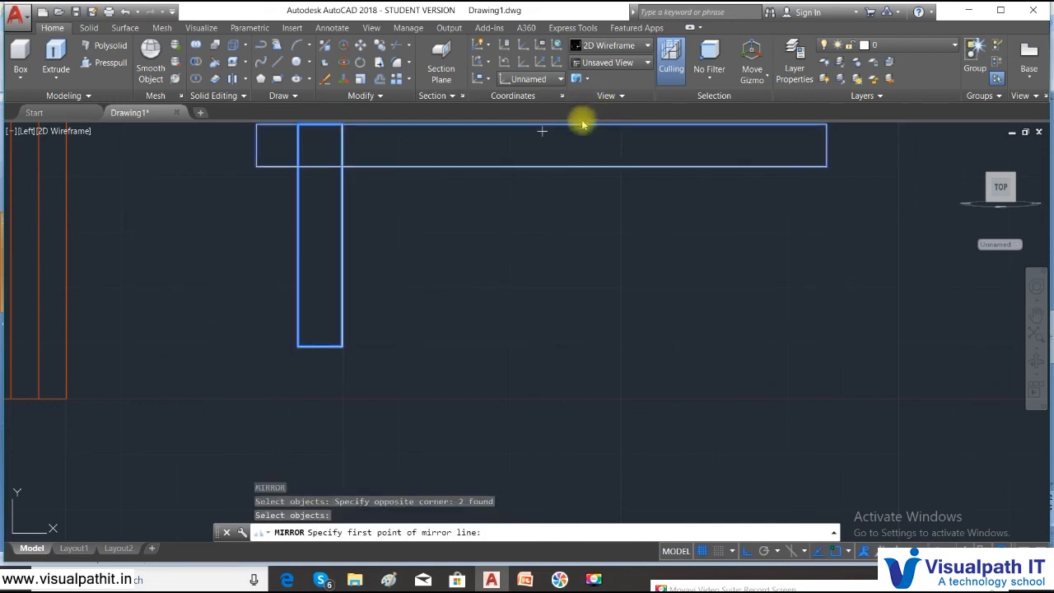
scroll(513, 229, down, 2)
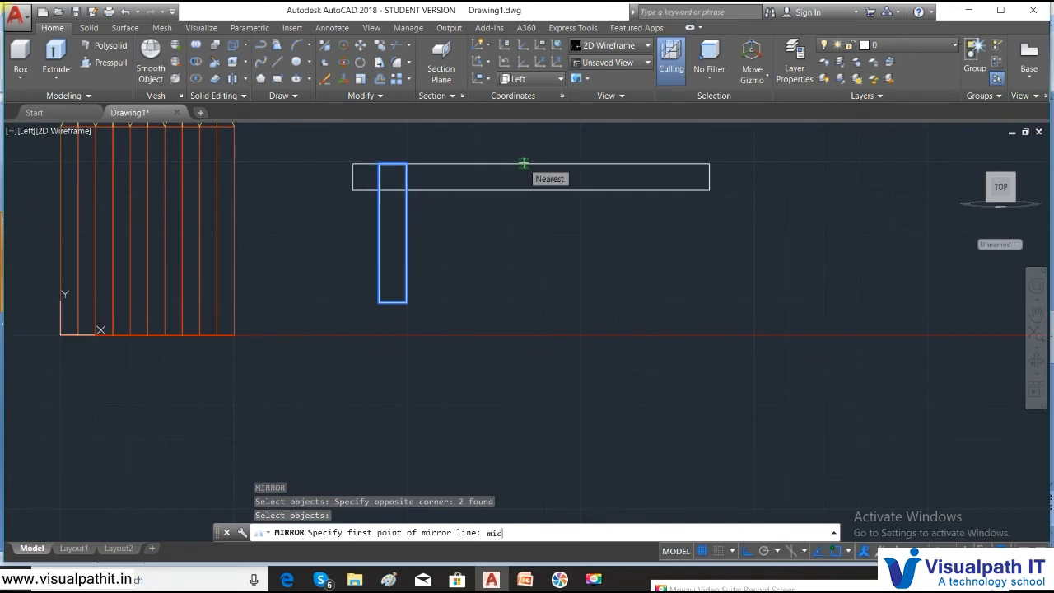
text(mid)
key(Return)
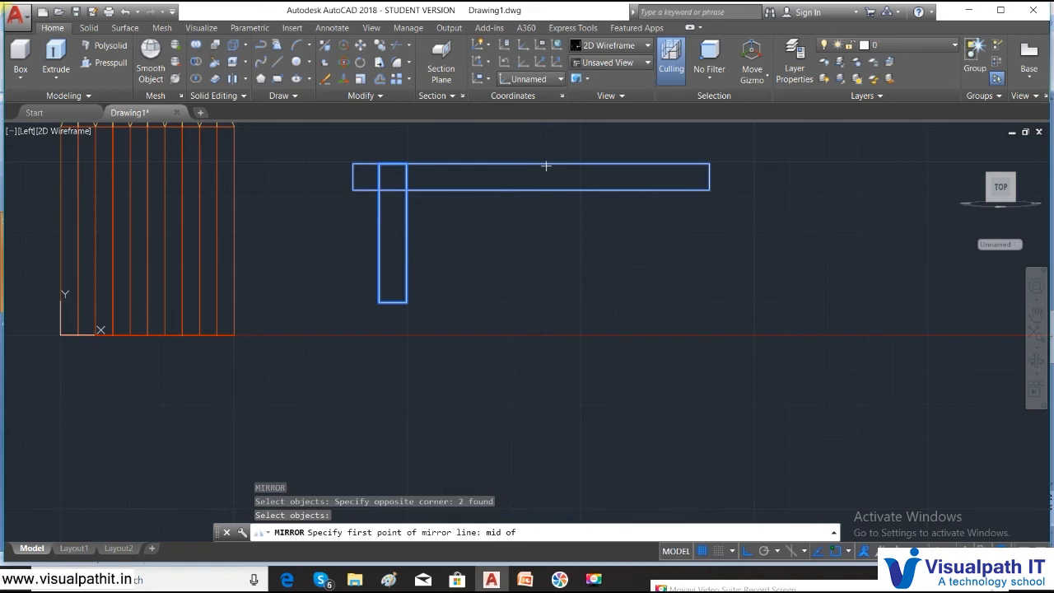
click(532, 164)
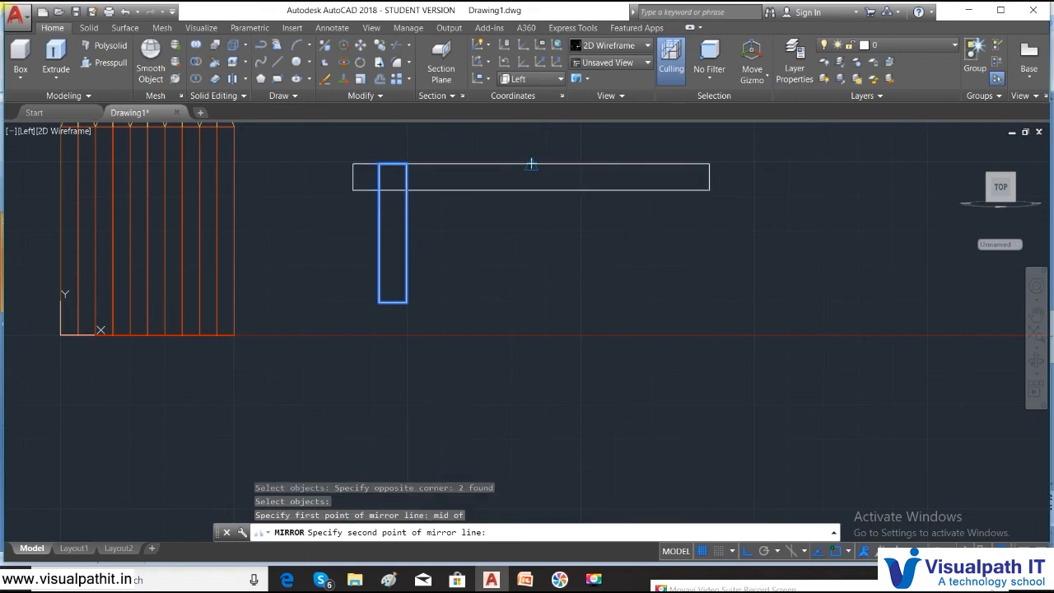
click(525, 319)
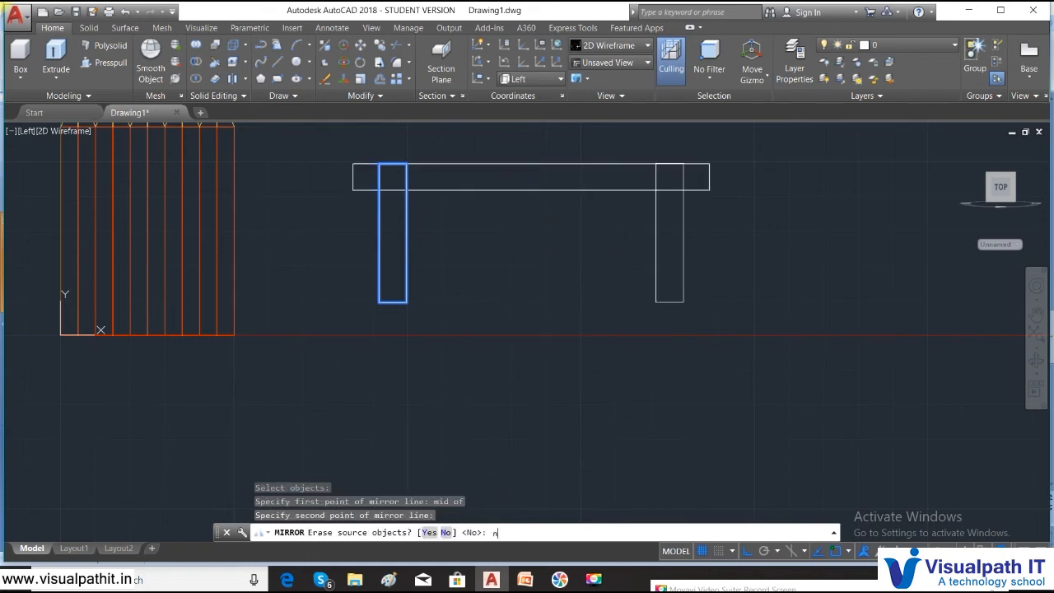
key(Return)
click(779, 360)
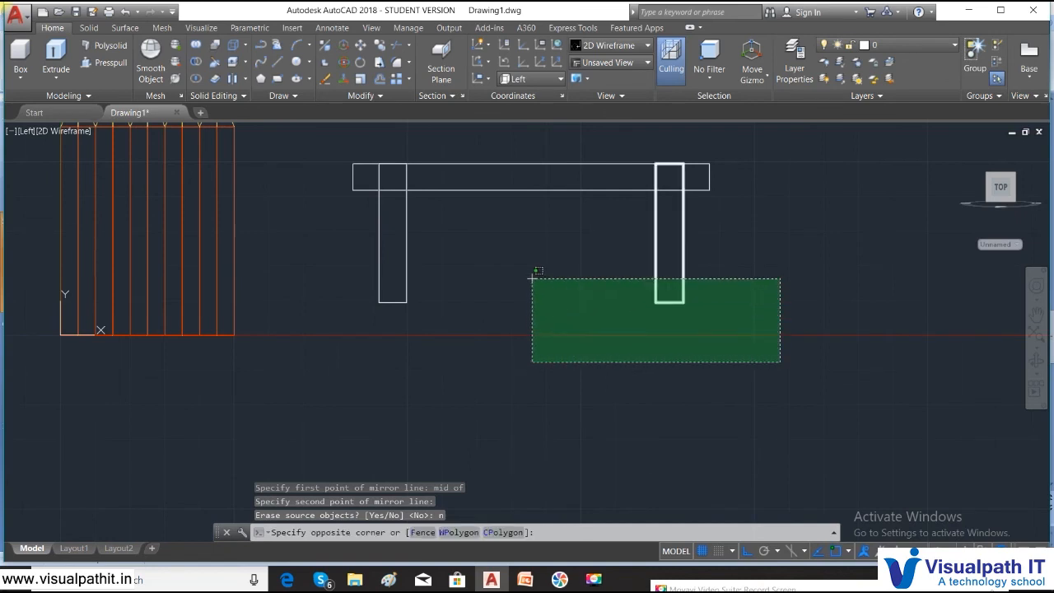
click(304, 230)
- Set the colour of the selected table legs to Green in the Properties palette
right_click(303, 229)
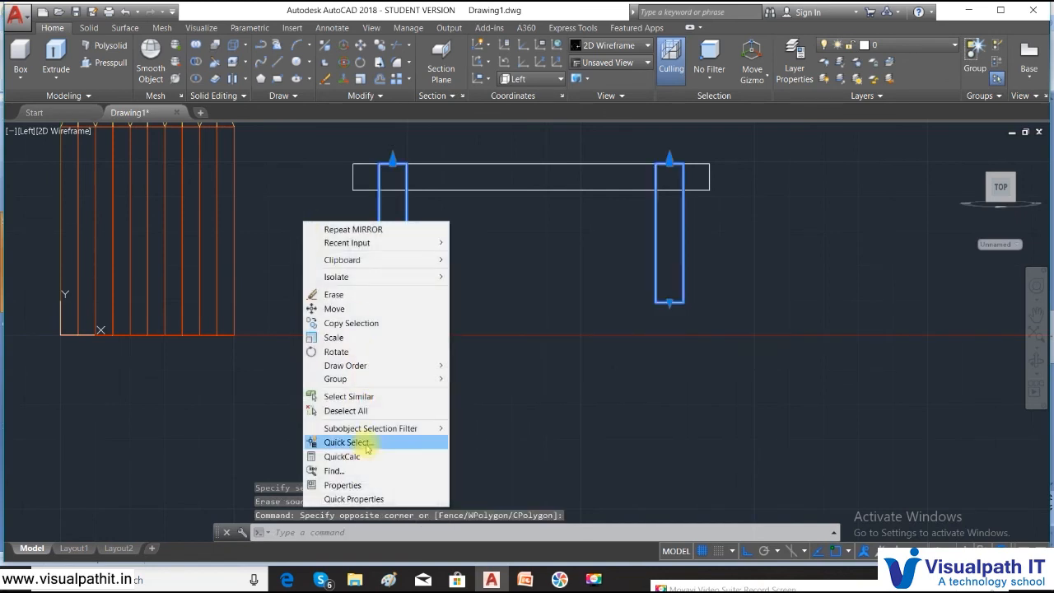
click(373, 486)
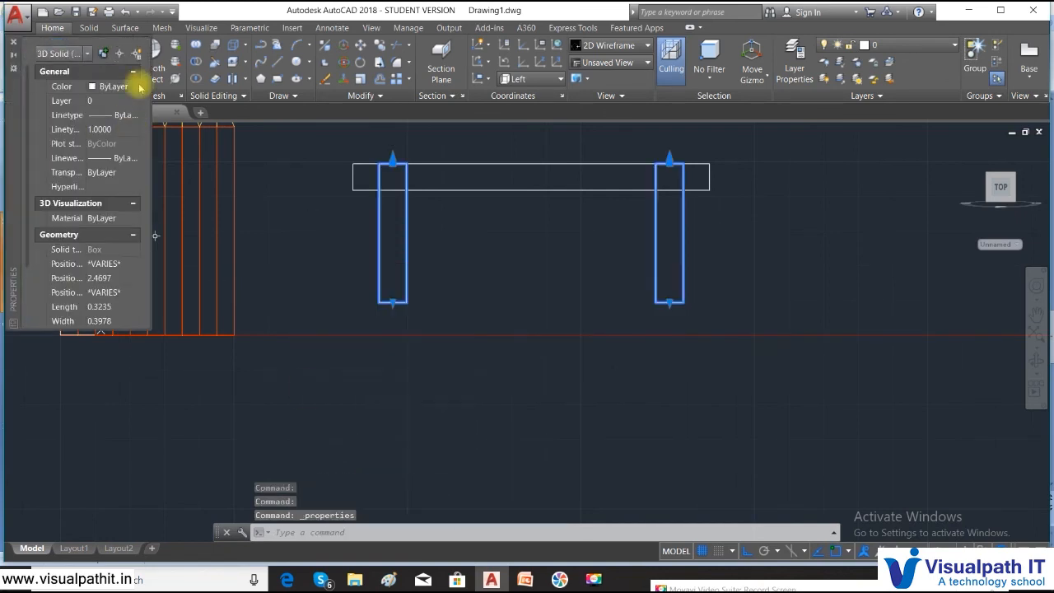
click(137, 86)
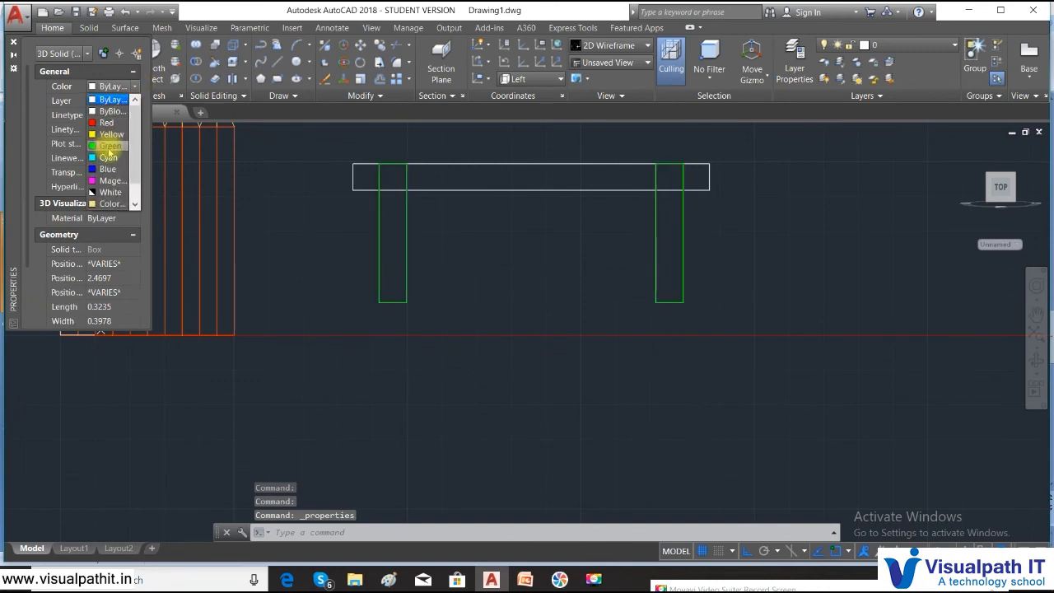
click(109, 146)
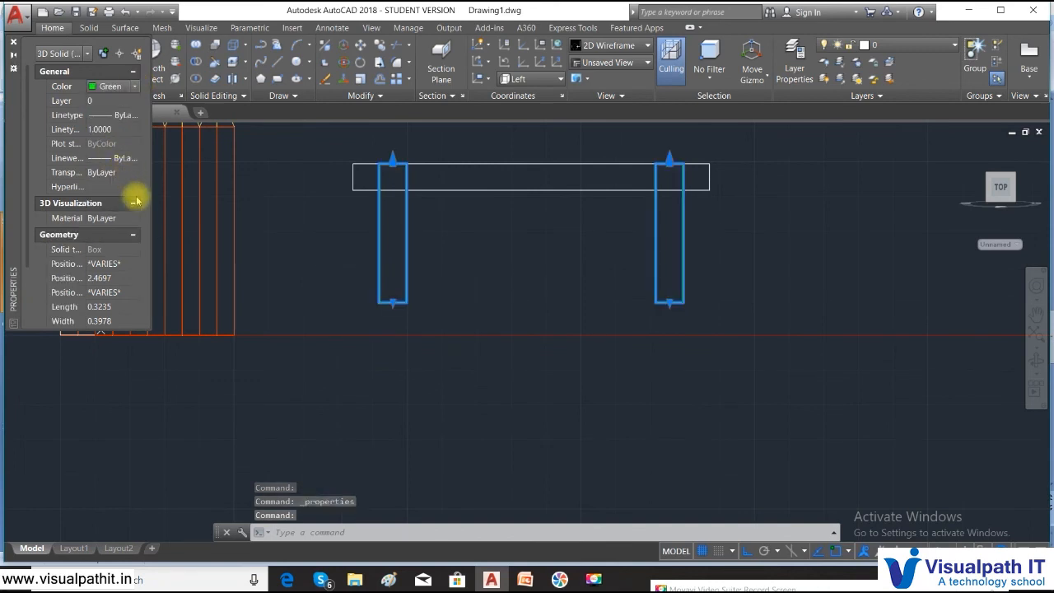
click(13, 45)
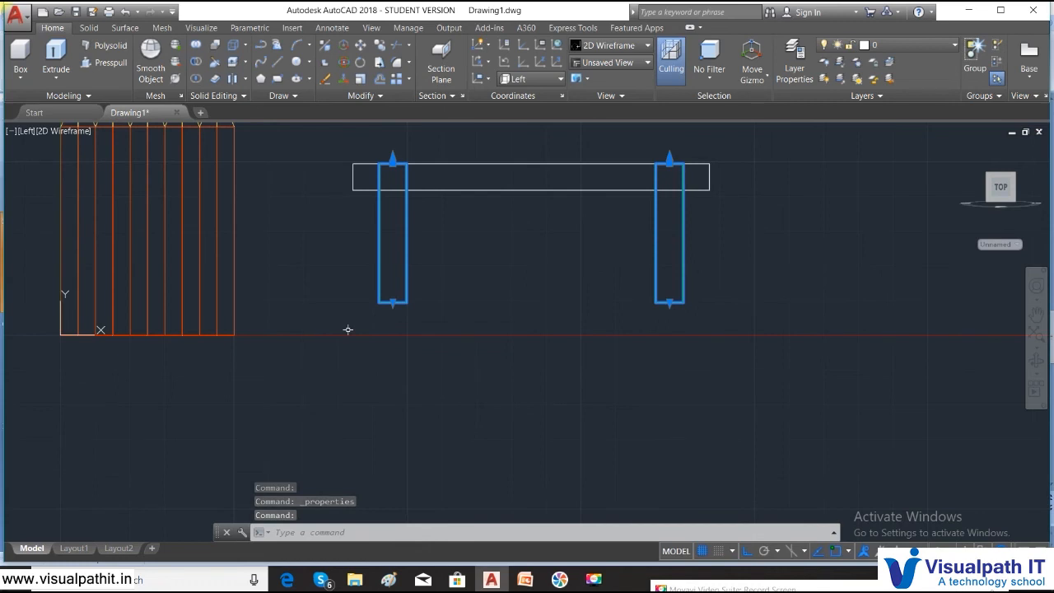
key(Escape)
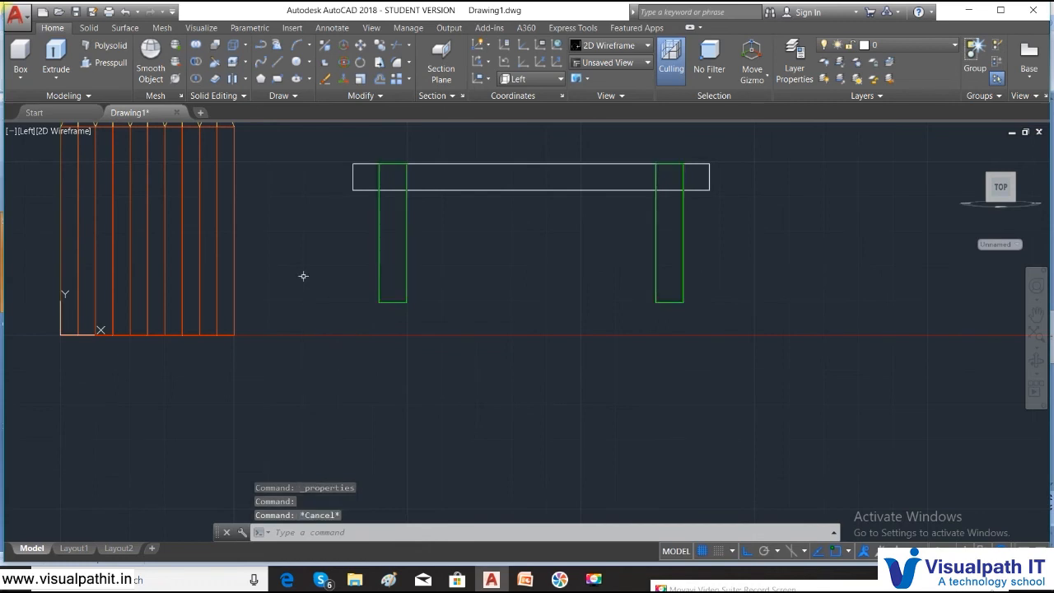
click(49, 130)
- Show the table and pencils Shaded from SE Isometric, zoomed in and centred
click(82, 214)
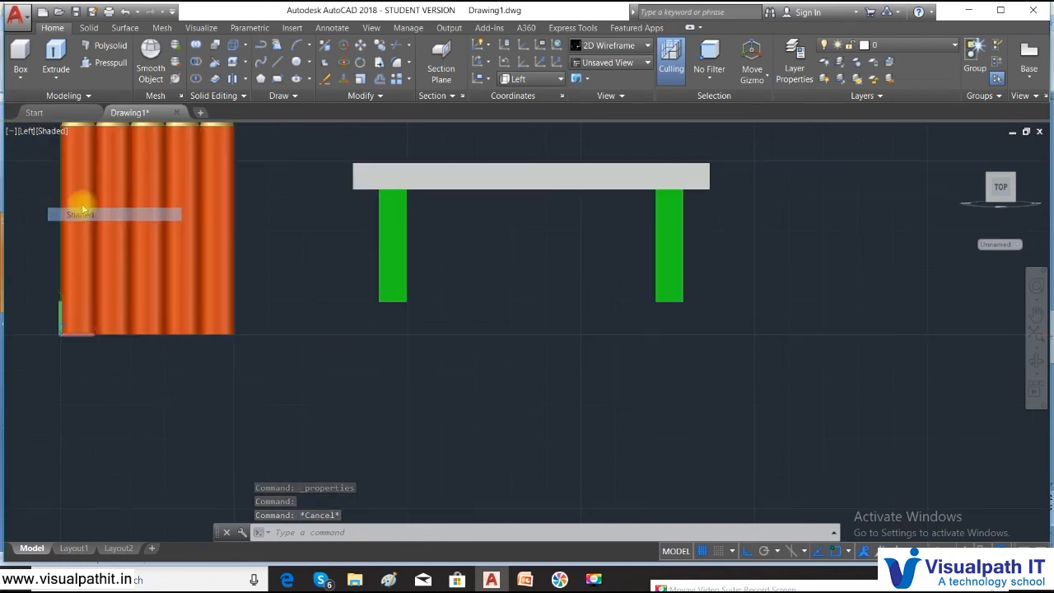
click(30, 131)
click(49, 253)
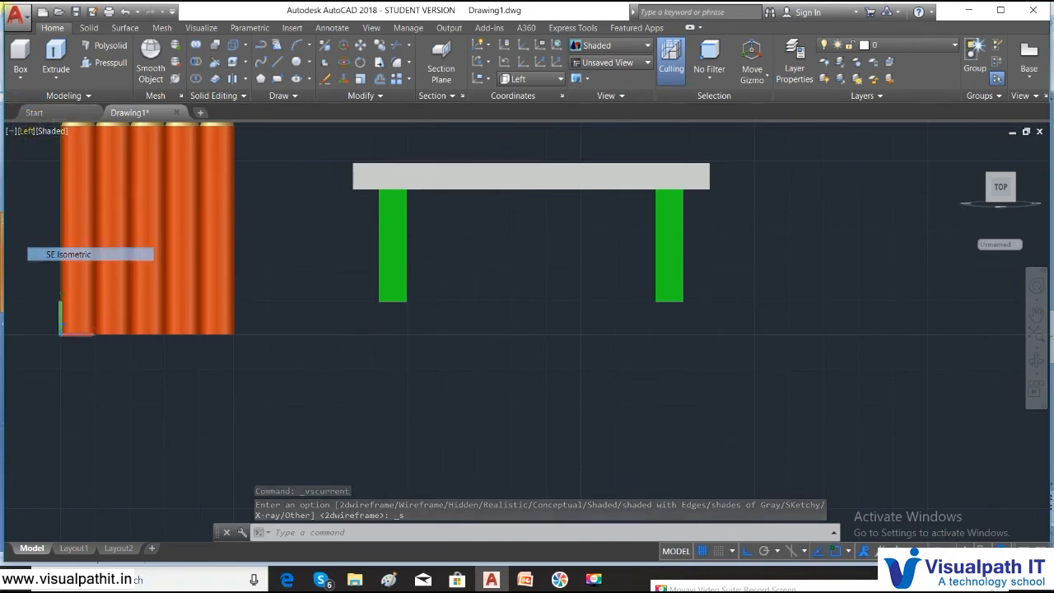
scroll(480, 328, up, 6)
middle_drag(329, 221, 483, 283)
click(486, 281)
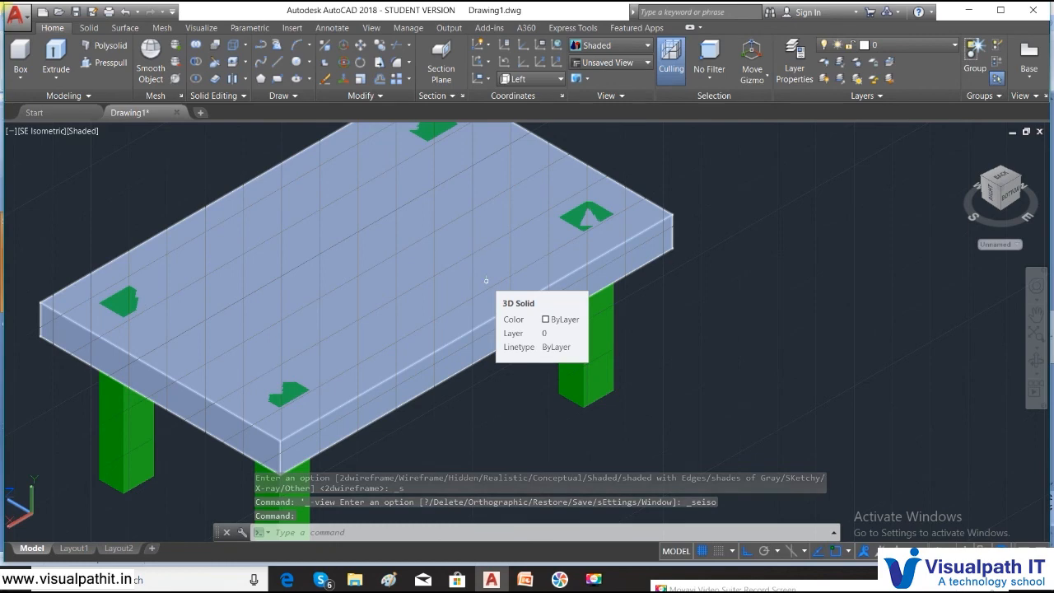
key(Escape)
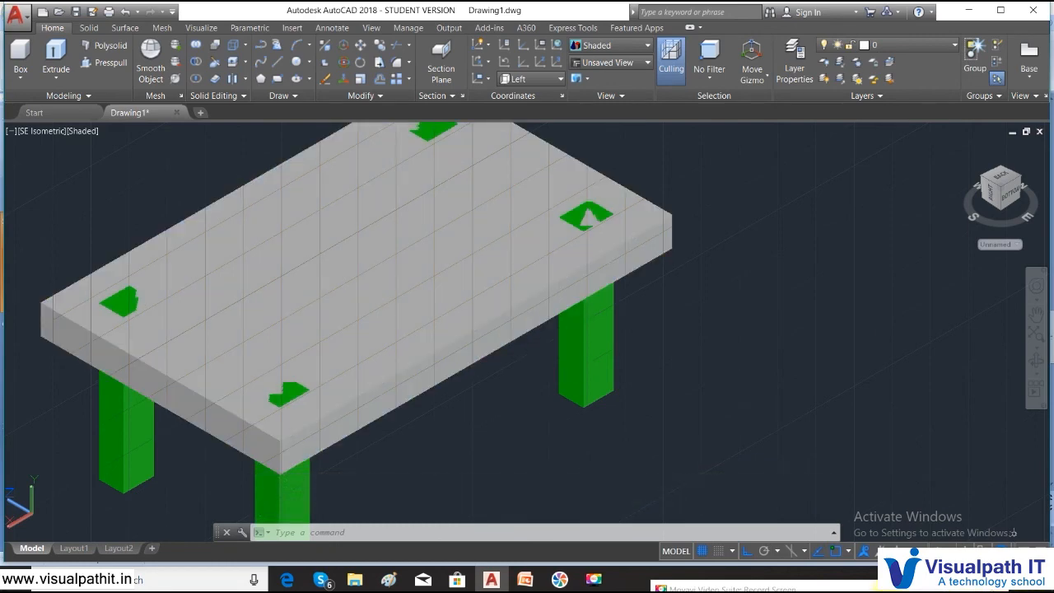
- Switch to the PowerPoint presentation and bring up the pushpin reference slide
drag(883, 588, 913, 591)
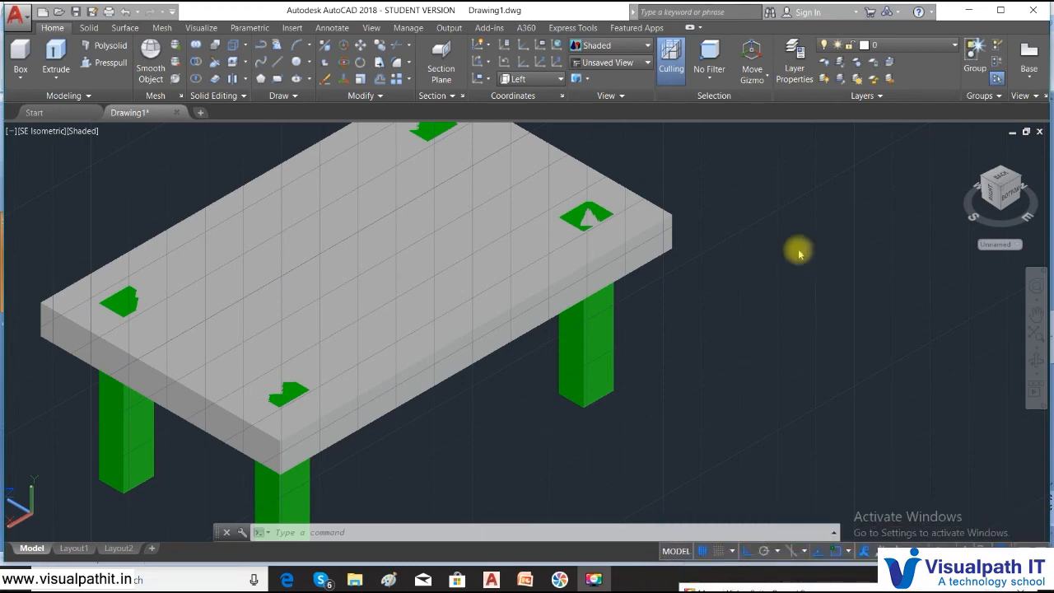
click(525, 580)
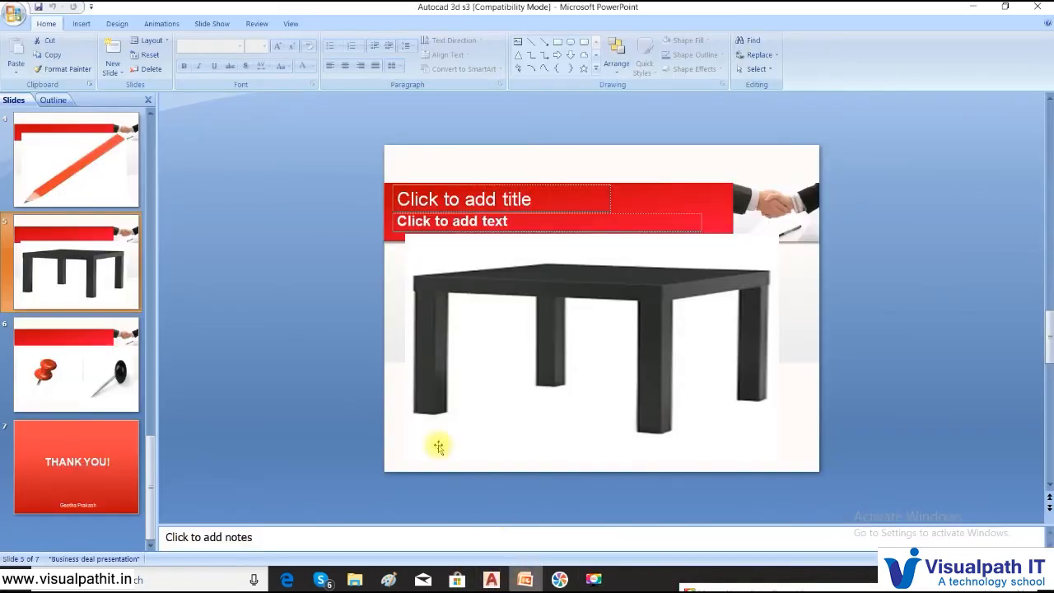
click(46, 358)
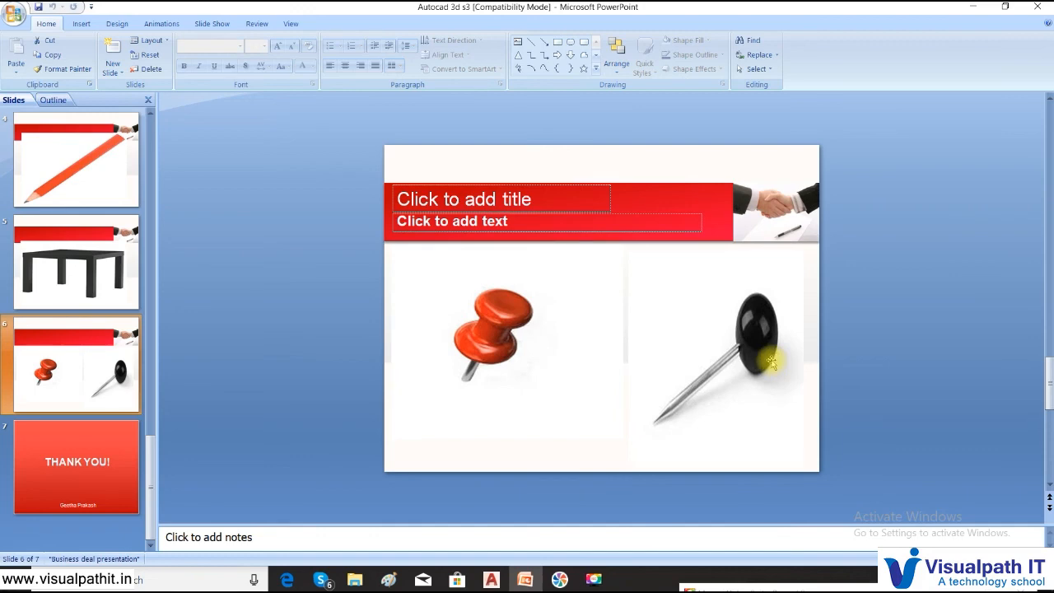
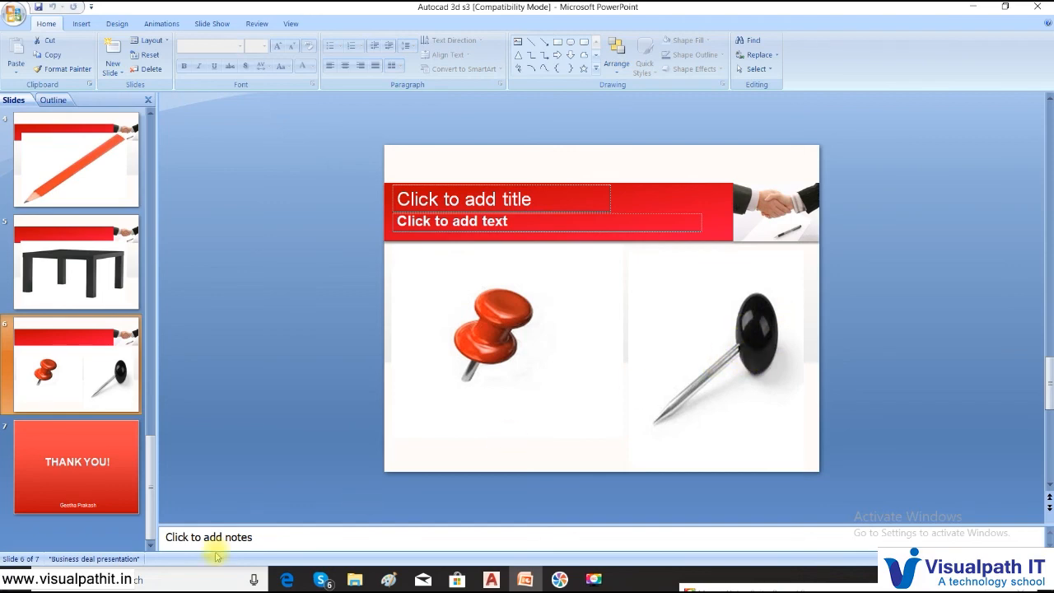
- Switch from PowerPoint back to the AutoCAD drawing of the table and pencils
click(493, 579)
scroll(554, 292, down, 2)
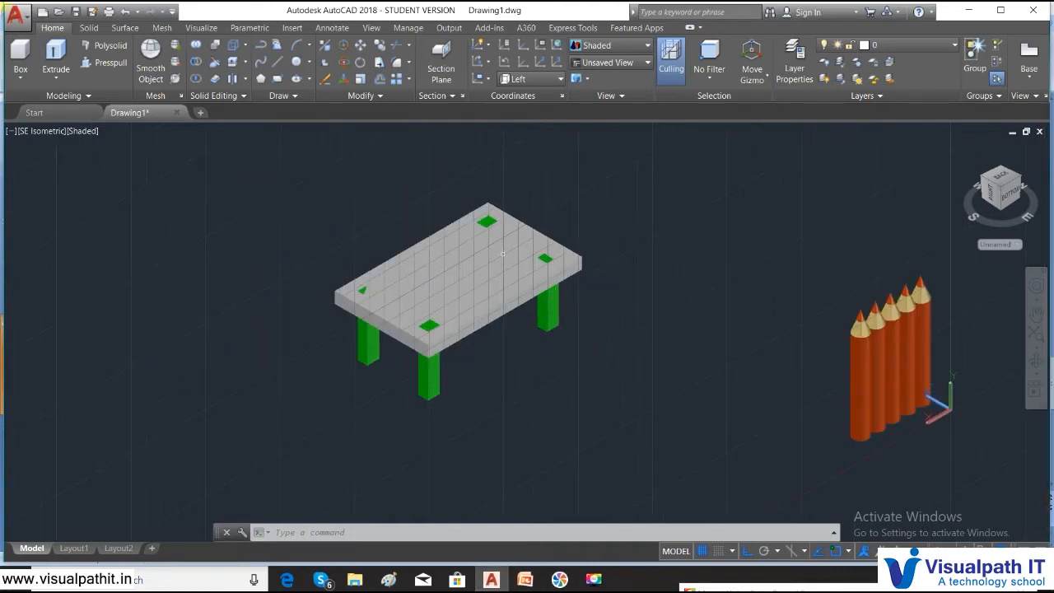
- Set the viewport to the Top view with the 2D Wireframe visual style
click(39, 133)
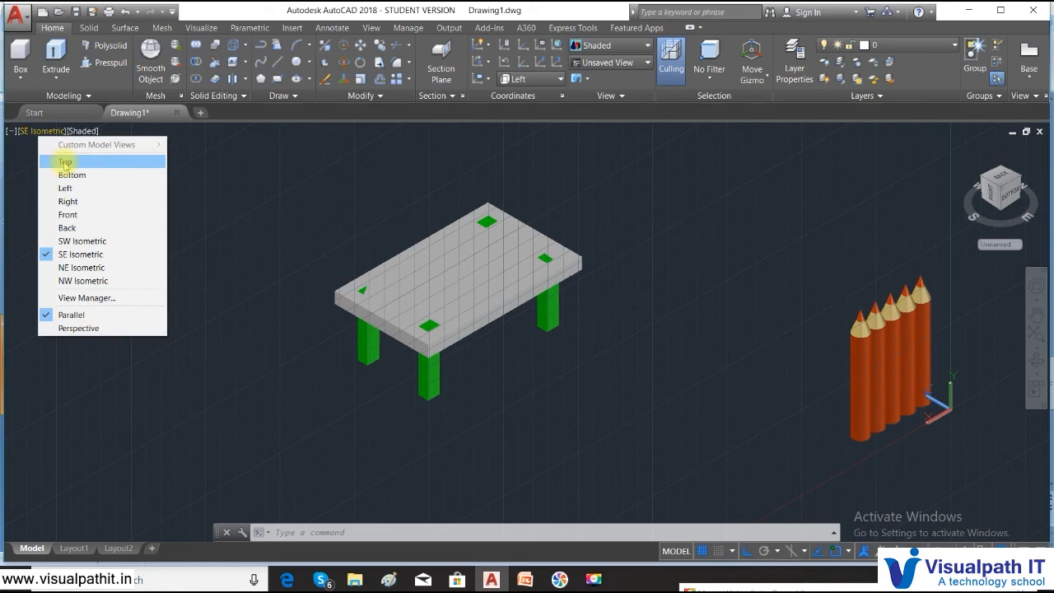
click(63, 161)
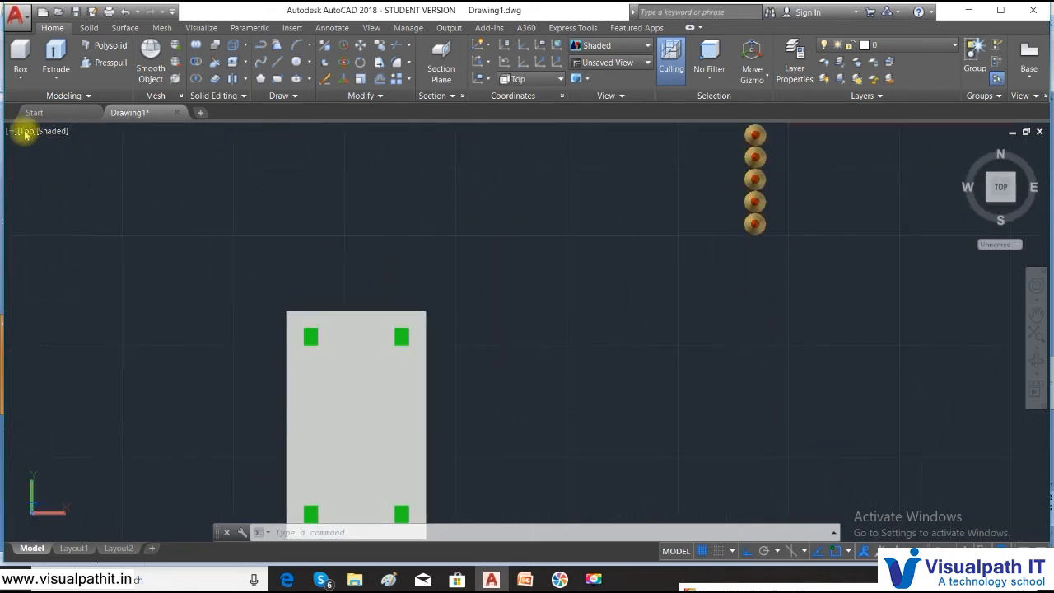
click(21, 74)
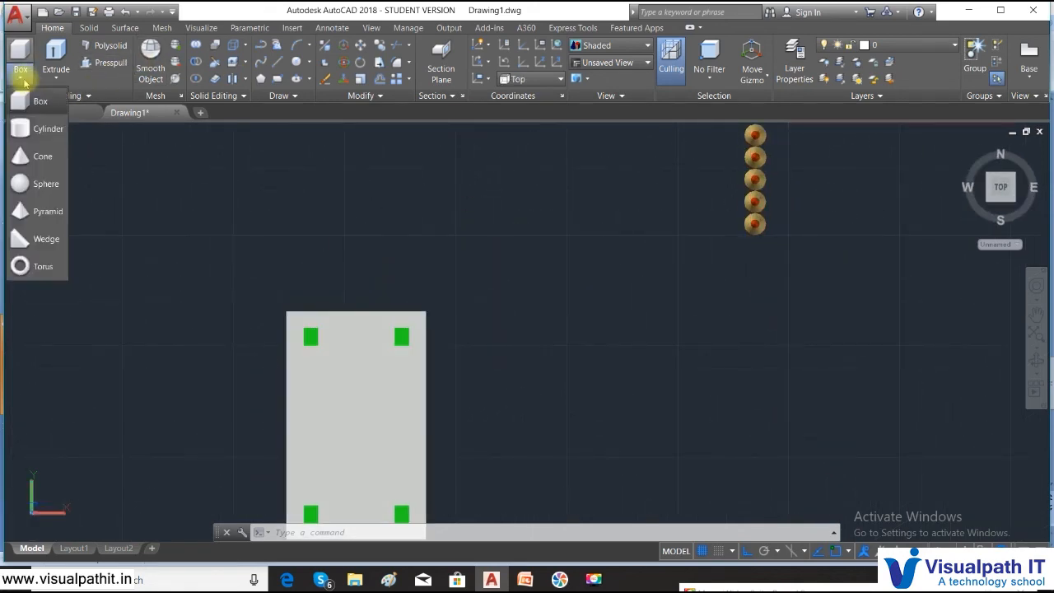
click(100, 185)
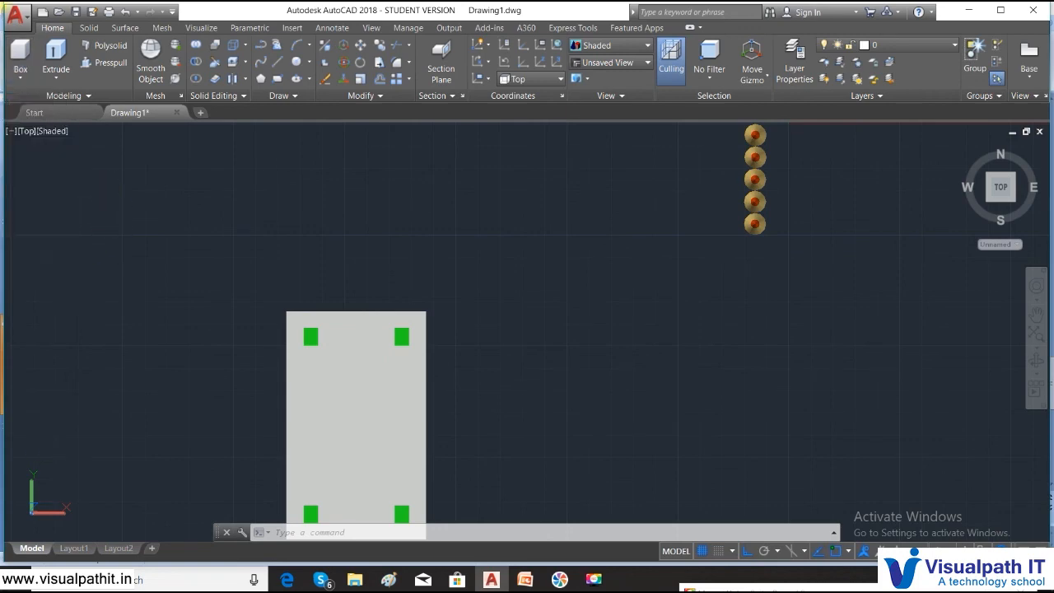
click(50, 132)
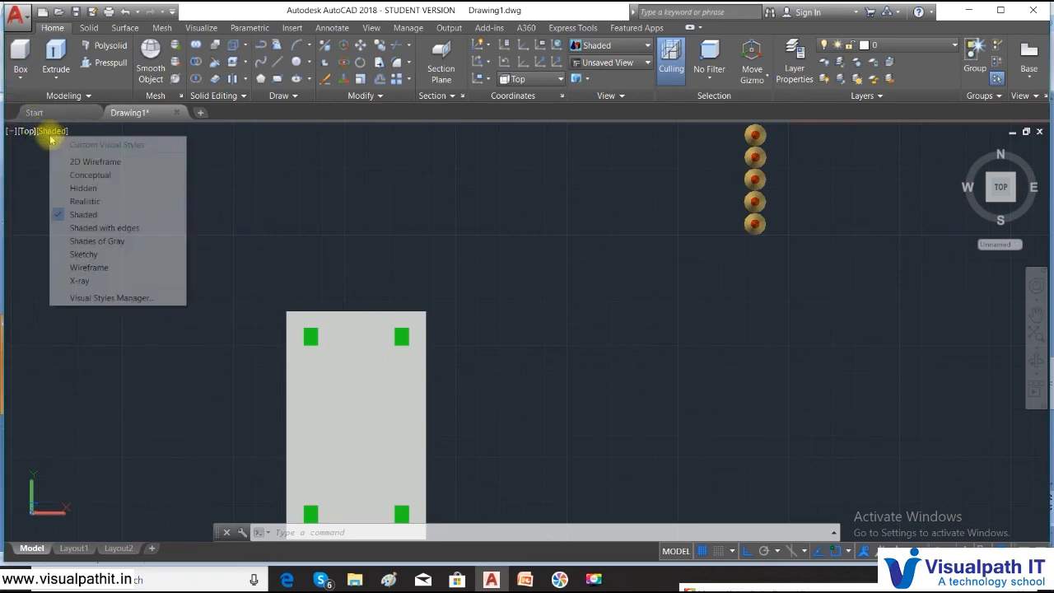
click(93, 162)
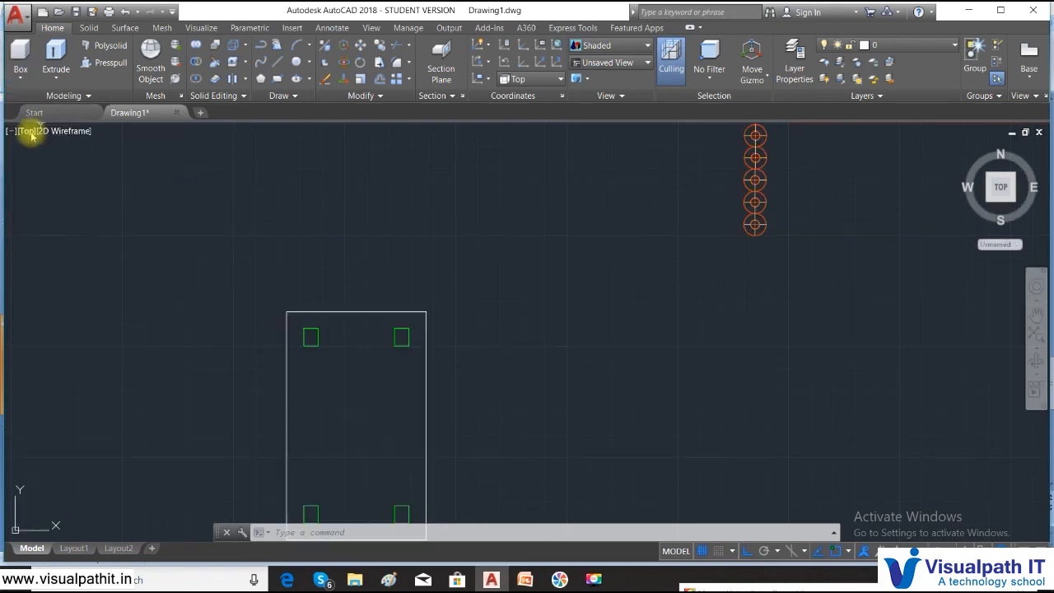
- Draw a sphere of radius about 0.68 to the right of the table for the pin head
click(20, 80)
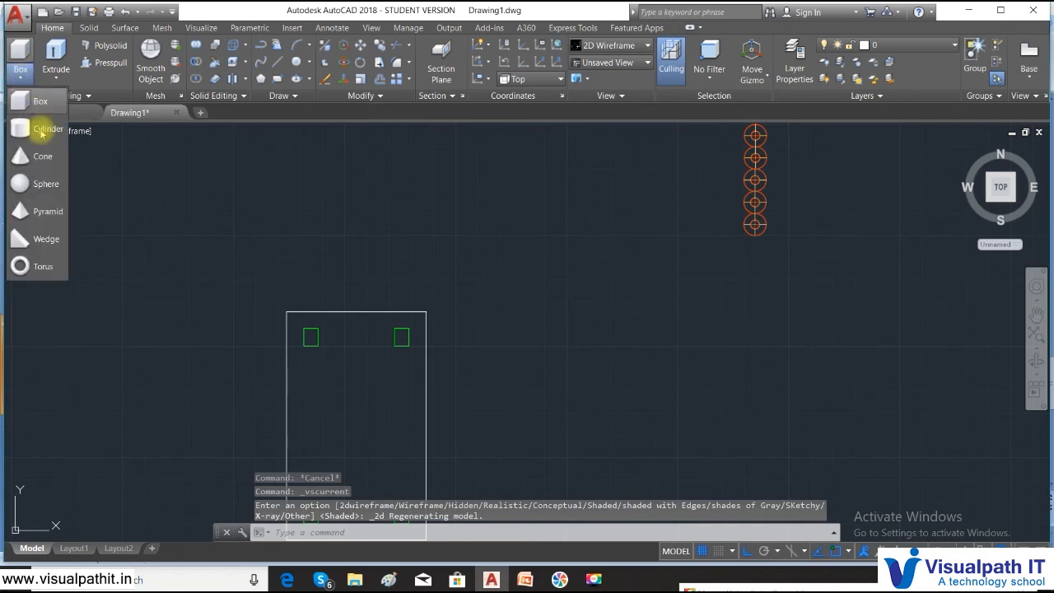
click(33, 179)
click(600, 298)
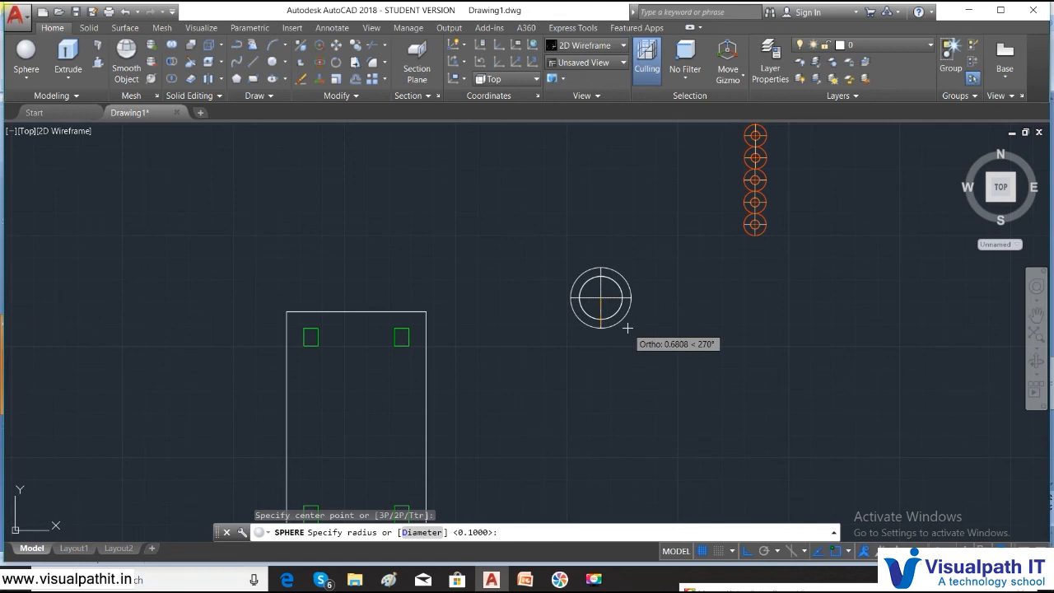
click(628, 328)
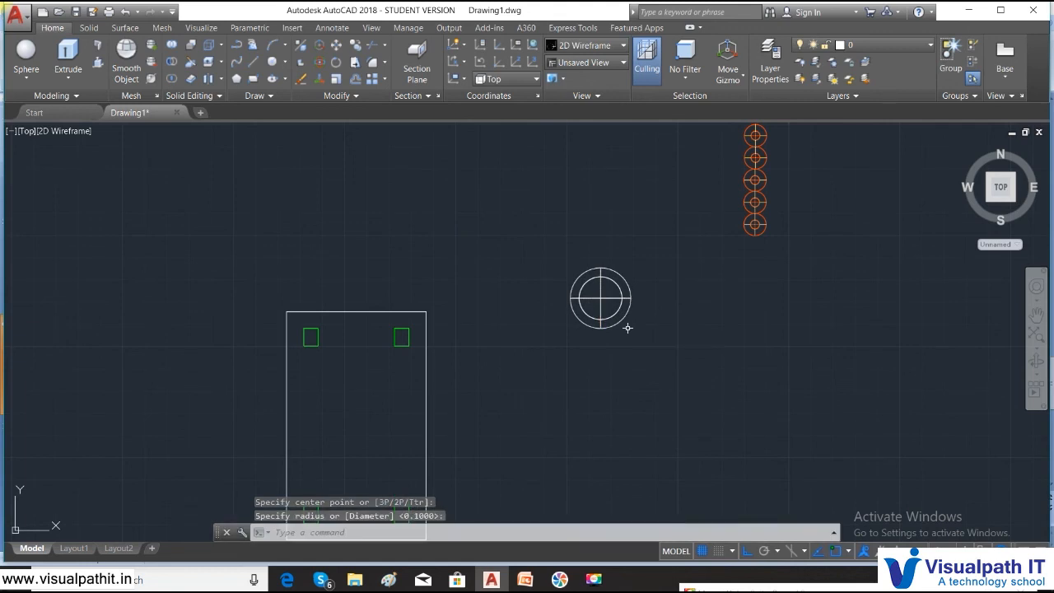
click(26, 78)
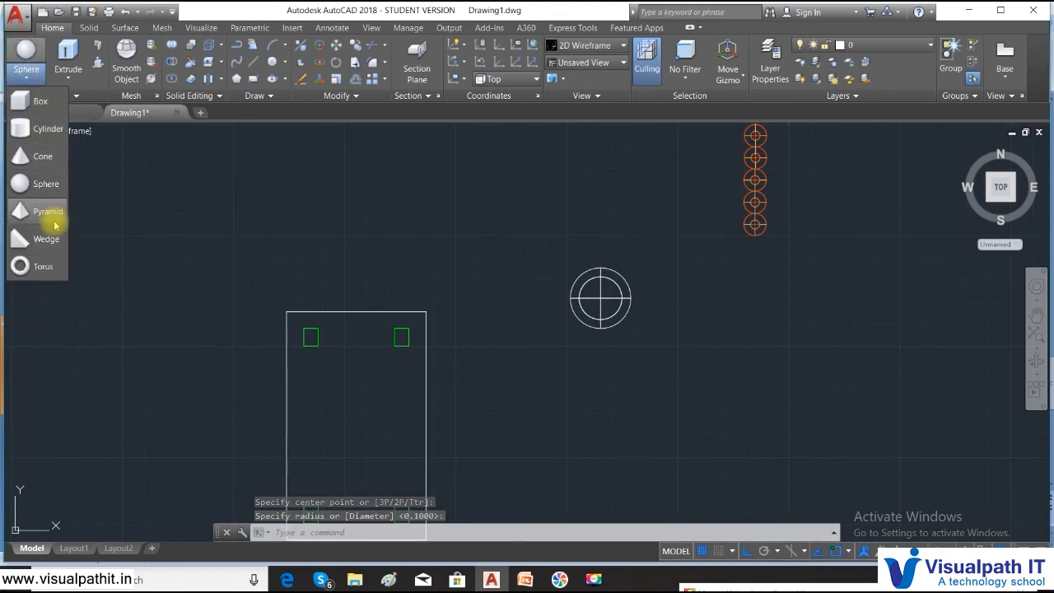
- Draw a thin cylinder shaft of height 2 centred on the sphere, then view it from the Front
click(37, 130)
scroll(527, 270, up, 5)
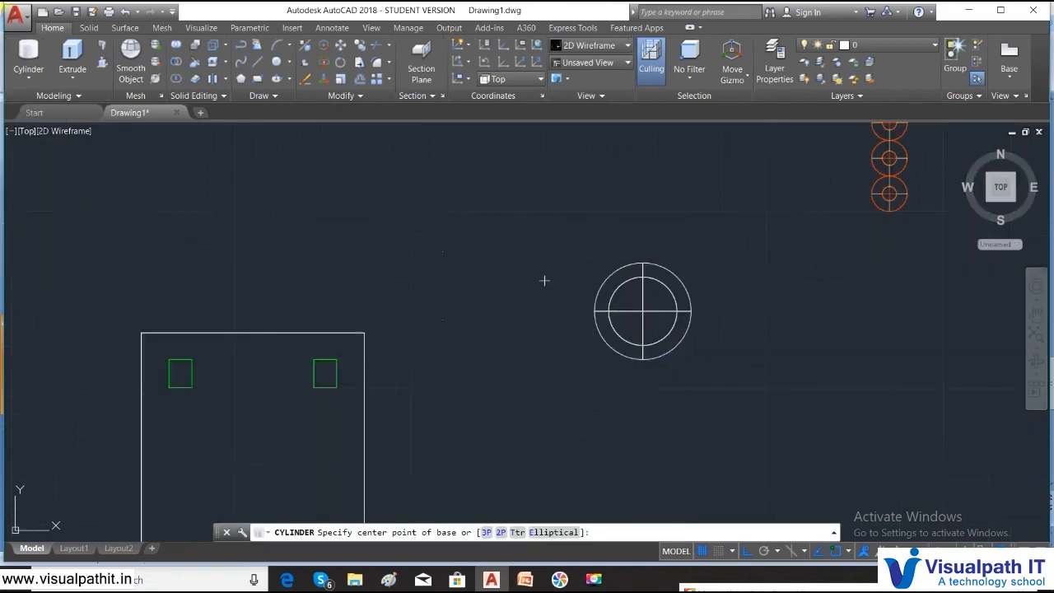
middle_drag(760, 365, 497, 288)
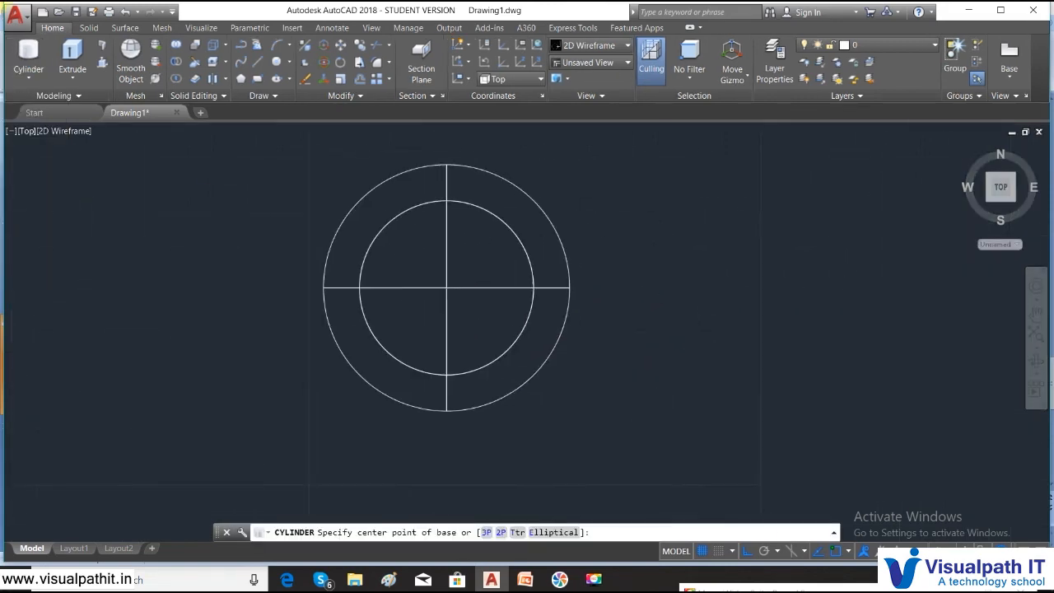
click(445, 287)
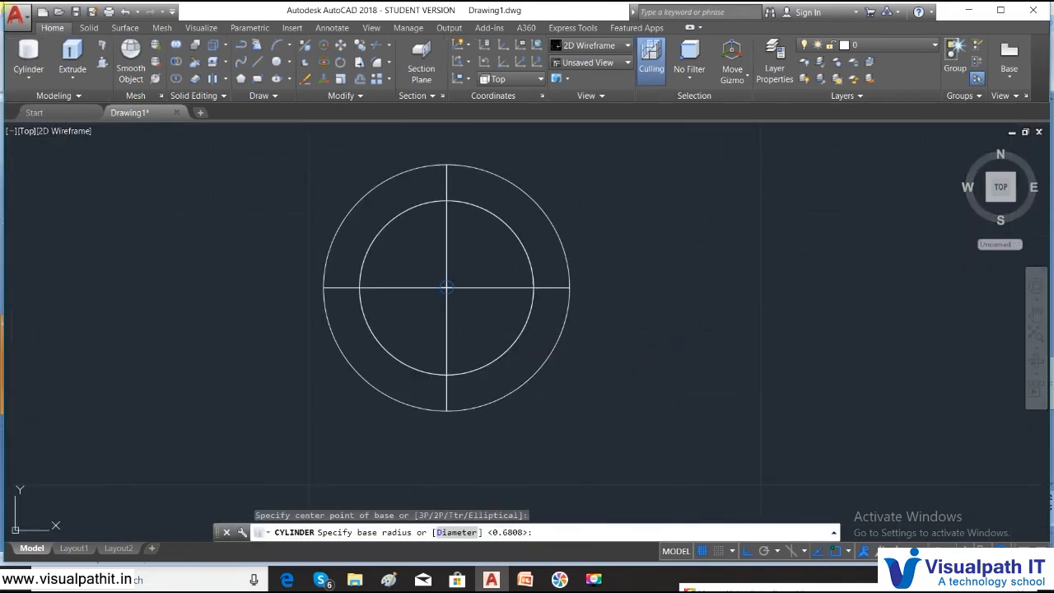
click(455, 291)
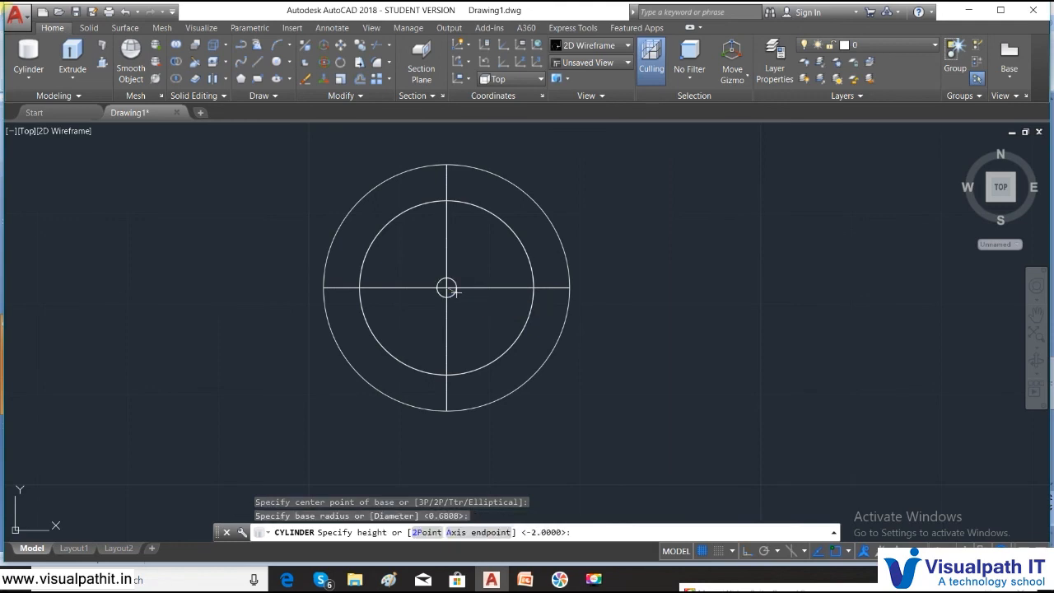
click(449, 472)
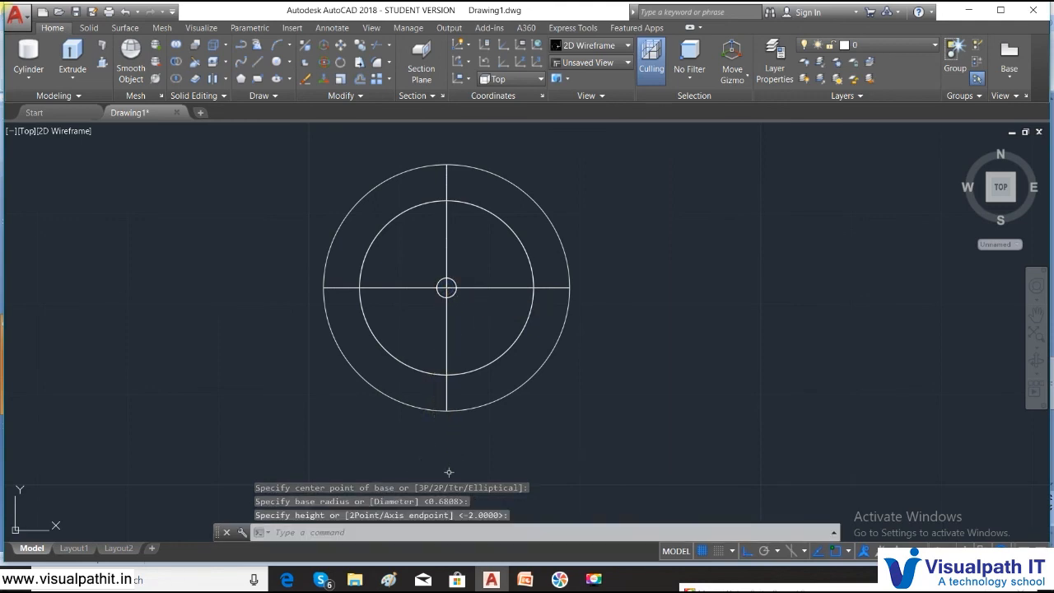
click(24, 131)
click(50, 215)
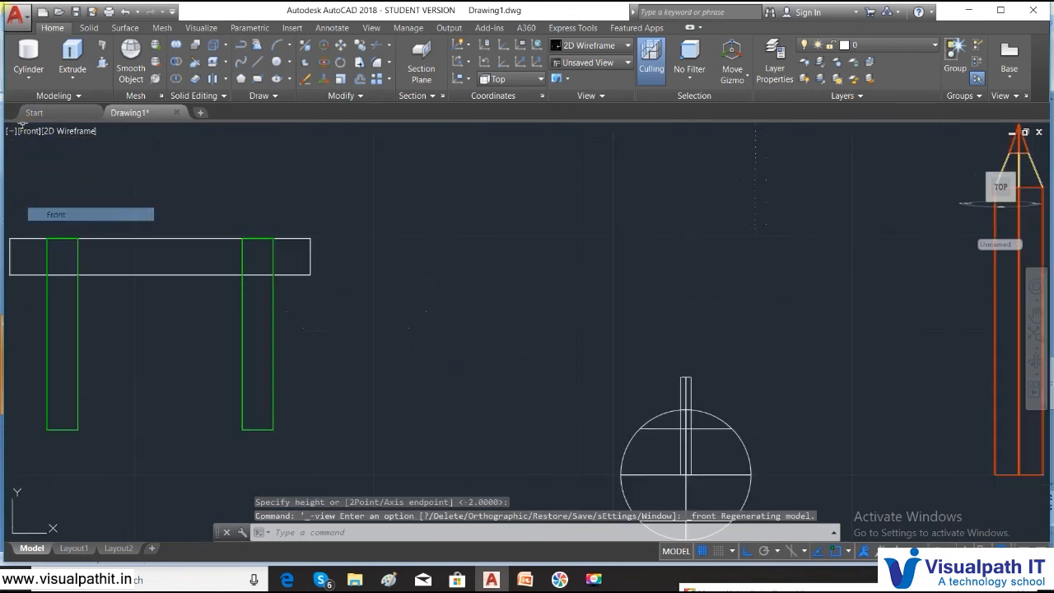
- Move the cylinder shaft so its top sits at the sphere's centre
scroll(638, 294, down, 4)
middle_drag(637, 294, 549, 165)
scroll(543, 173, up, 6)
middle_drag(484, 244, 511, 53)
middle_drag(567, 176, 560, 261)
scroll(560, 259, down, 4)
text(m)
key(Return)
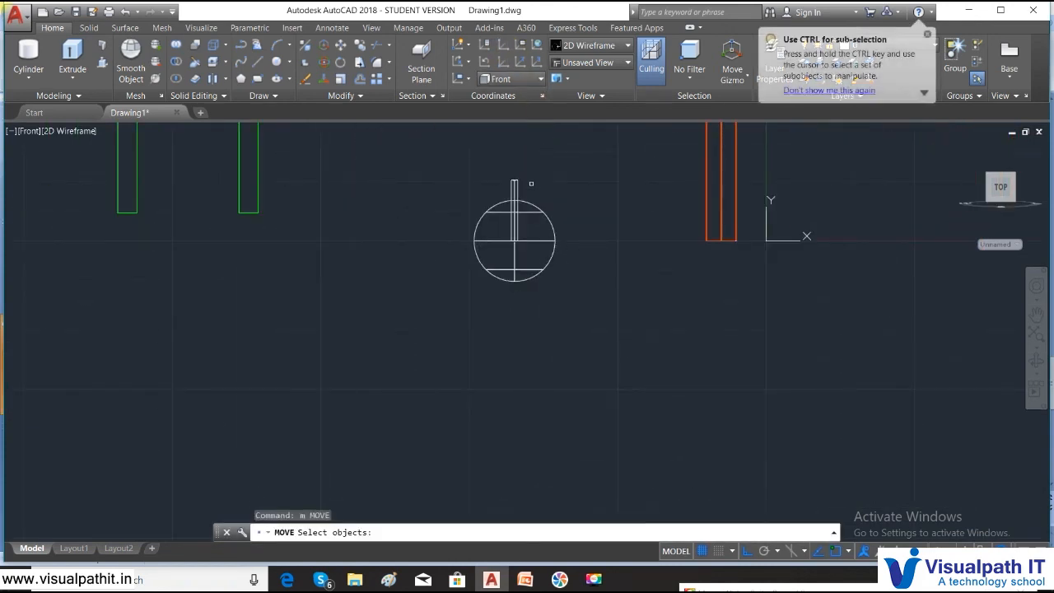
scroll(525, 184, up, 3)
click(528, 177)
click(434, 181)
key(Return)
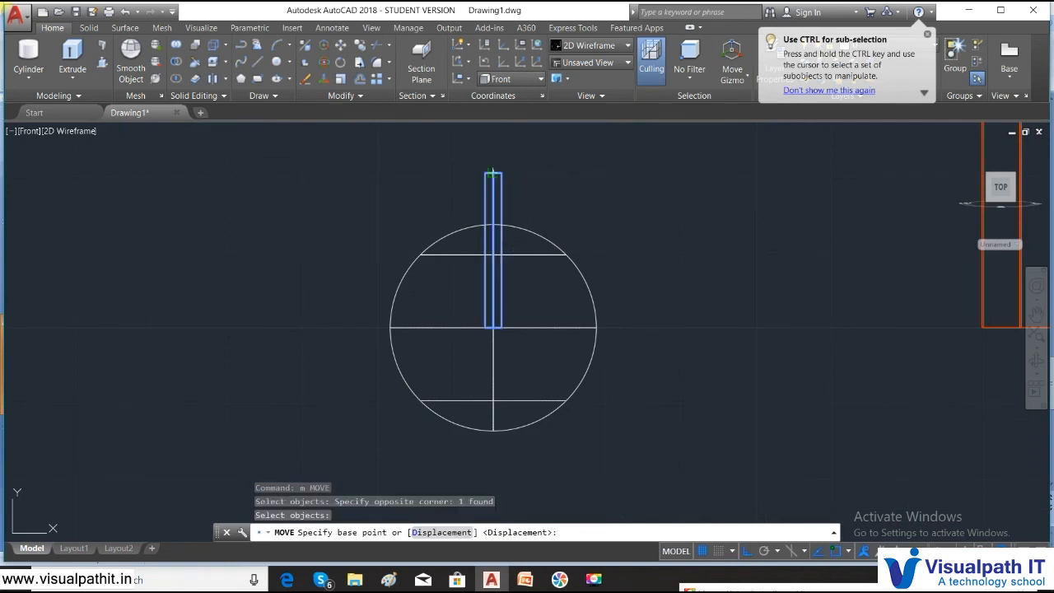
click(493, 173)
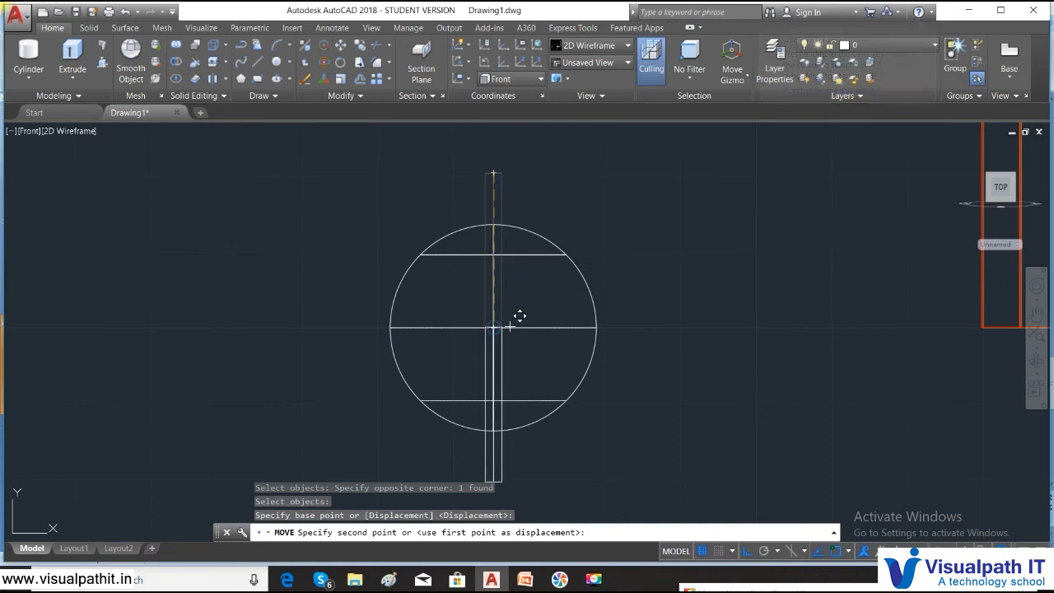
click(492, 426)
- Move the shaft again so its top meets the sphere's bottom, hanging below it
text(m)
key(Return)
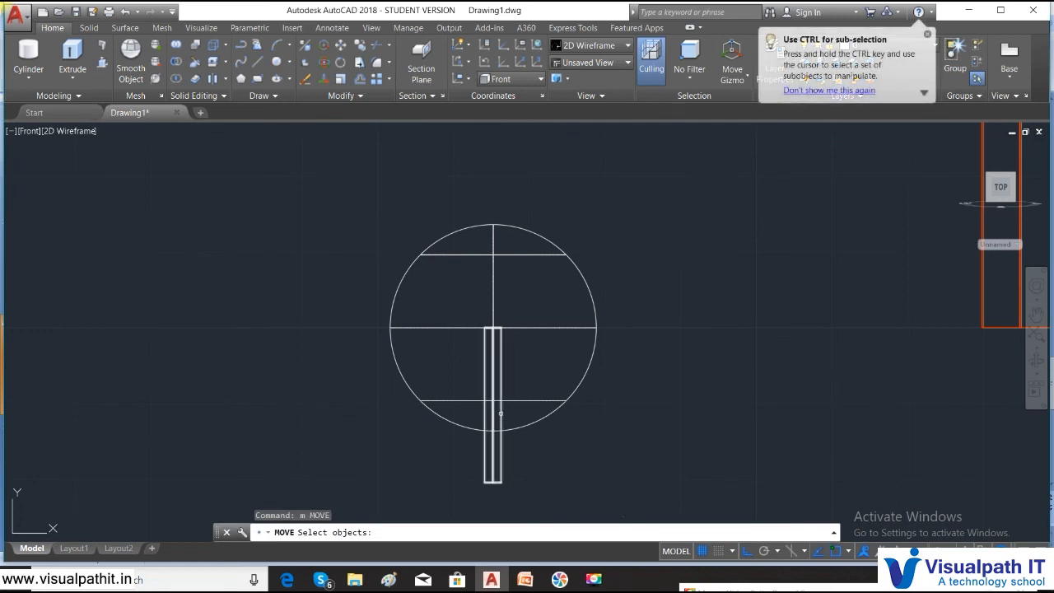
click(484, 343)
key(Return)
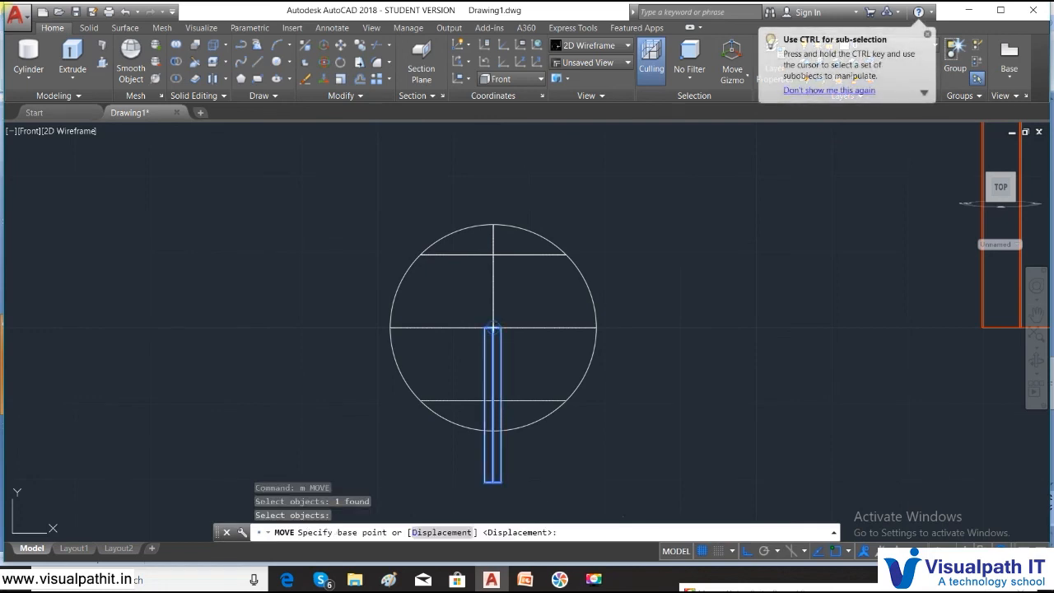
click(492, 327)
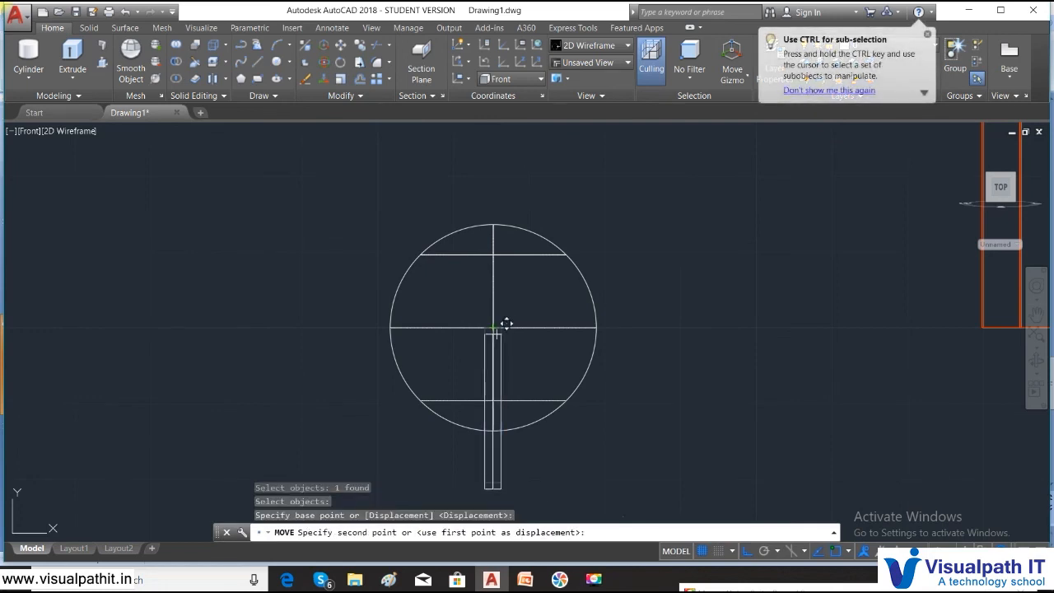
click(493, 404)
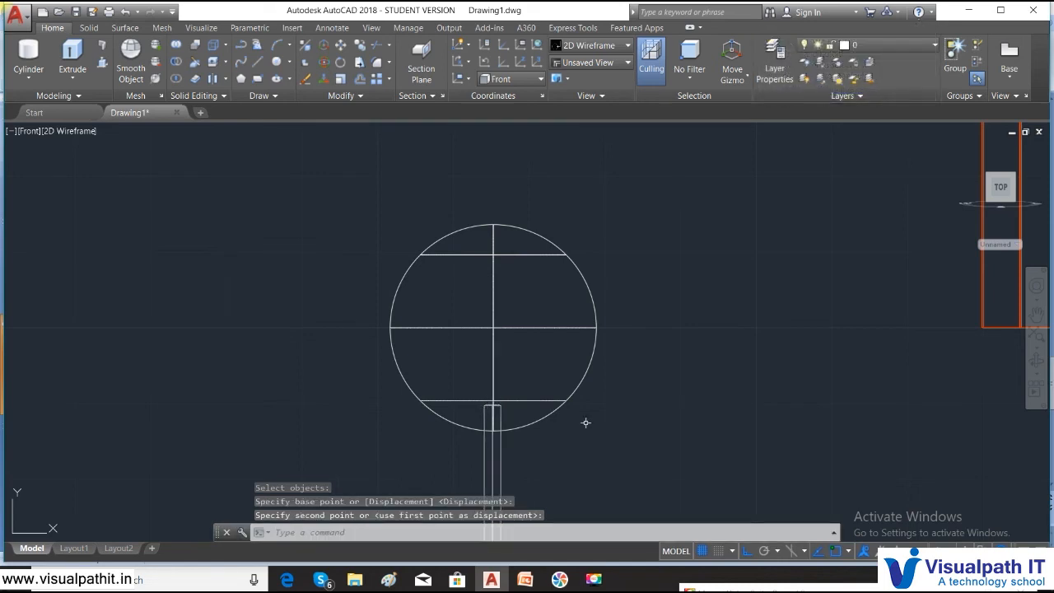
scroll(513, 419, down, 3)
middle_drag(588, 419, 546, 237)
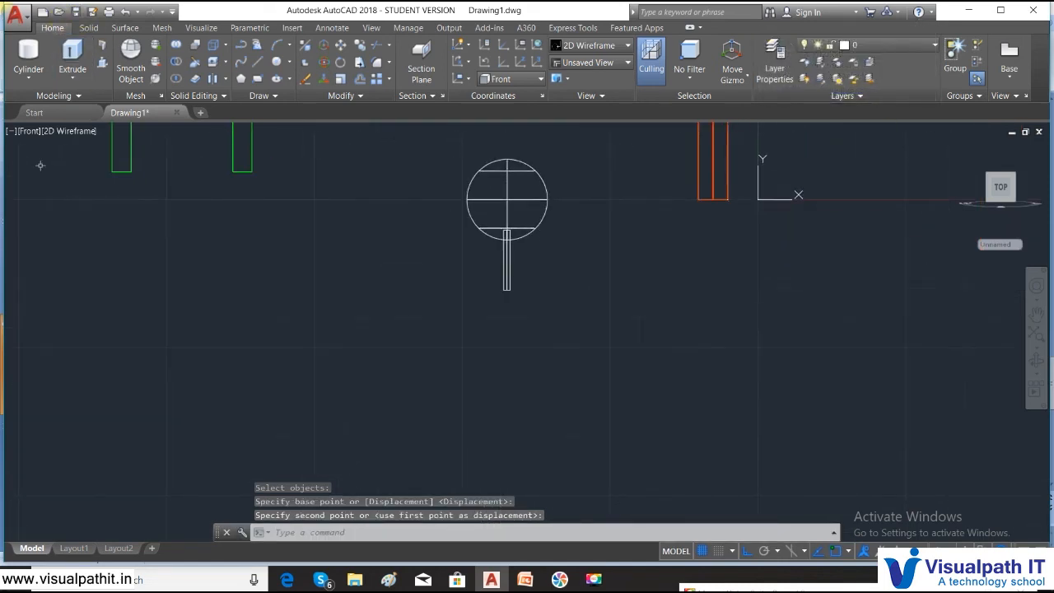
click(28, 131)
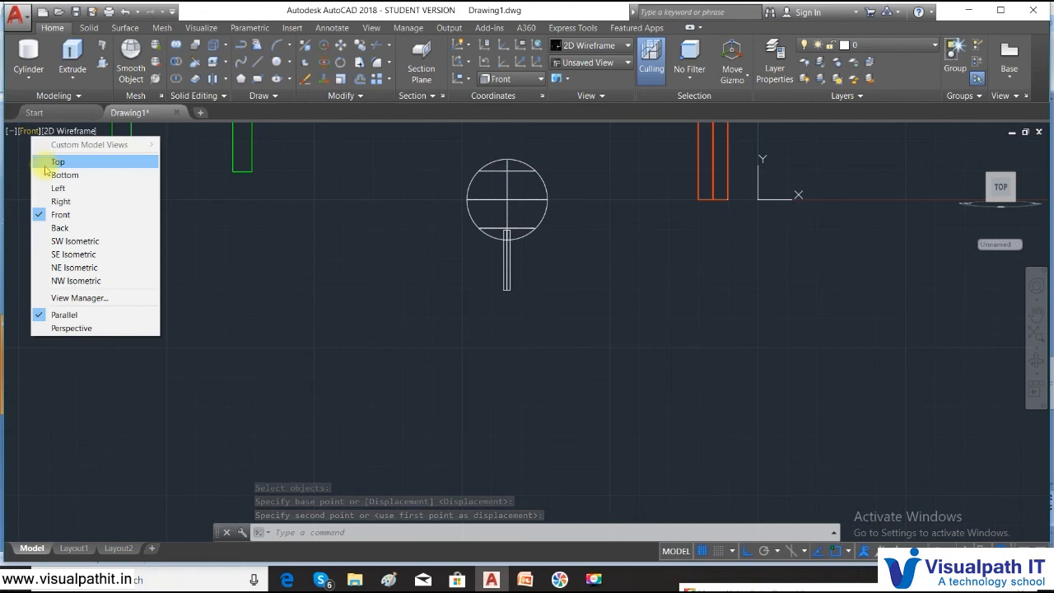
- In Top view, move the small circle's centre to the crossing of the two lines
click(54, 163)
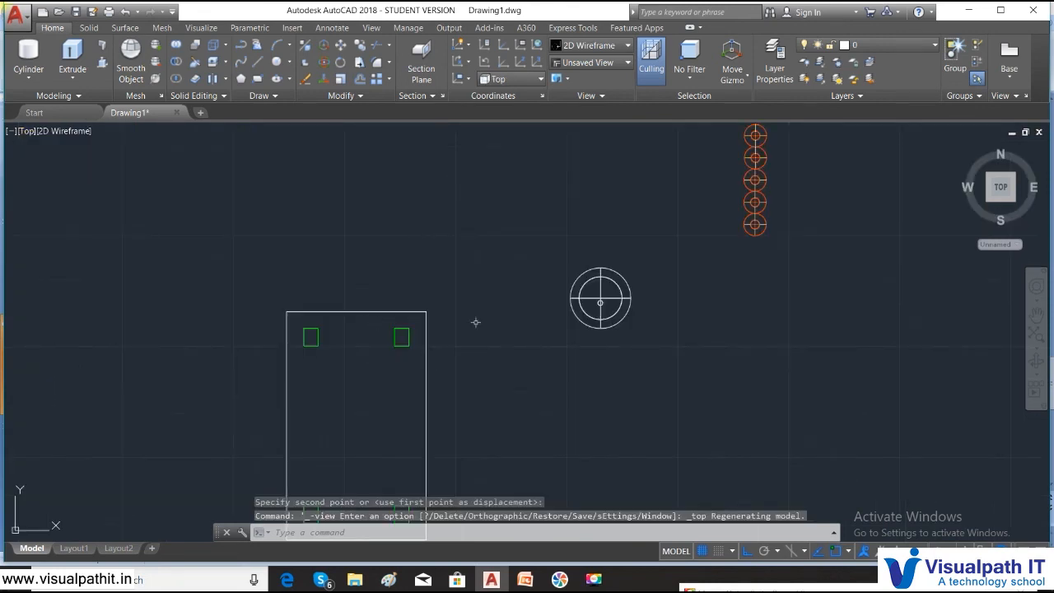
text(m)
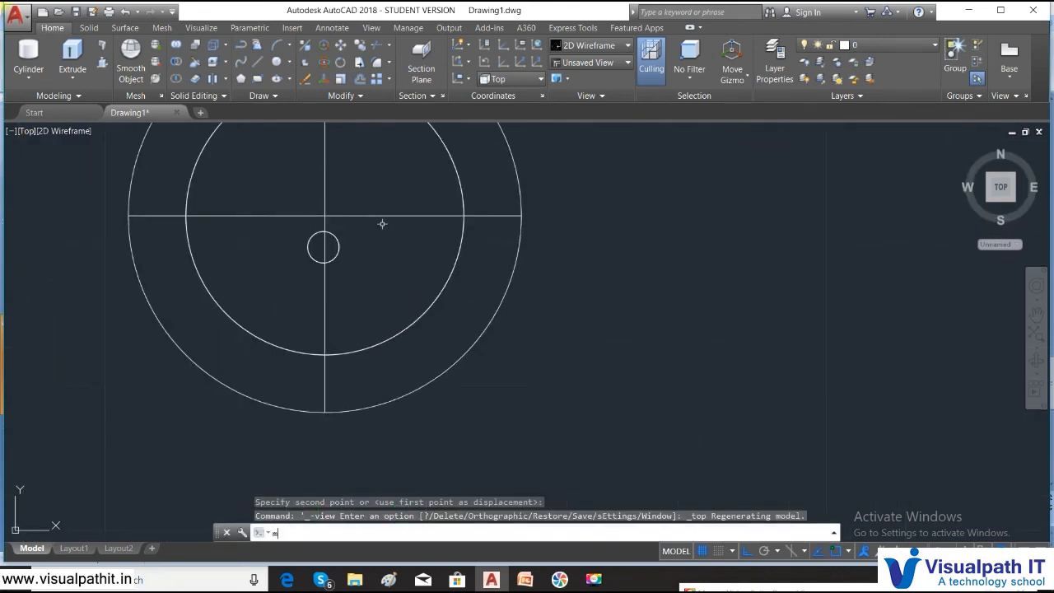
key(Return)
click(331, 258)
key(Return)
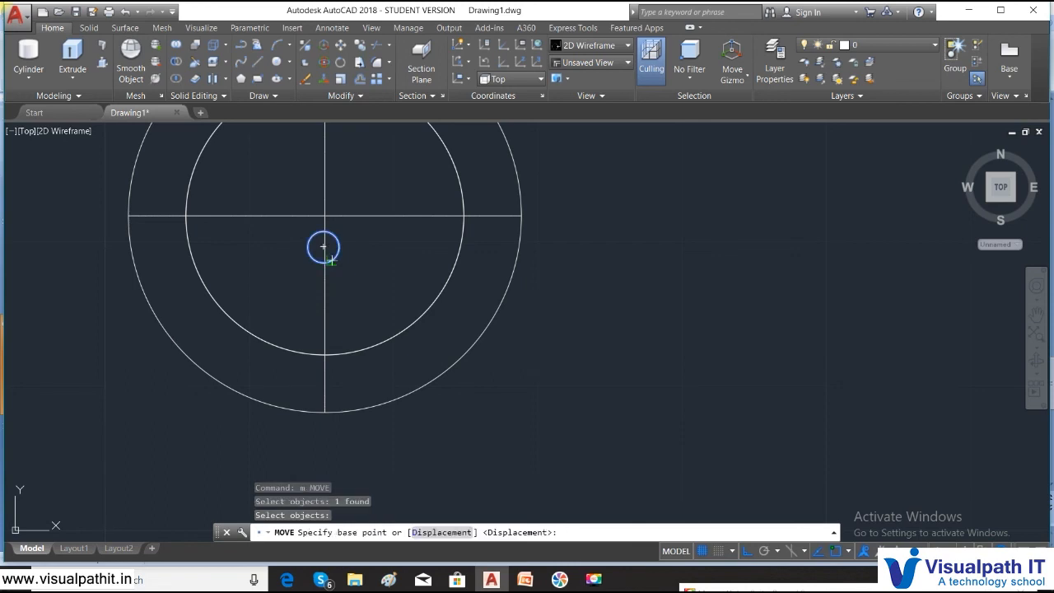
click(323, 247)
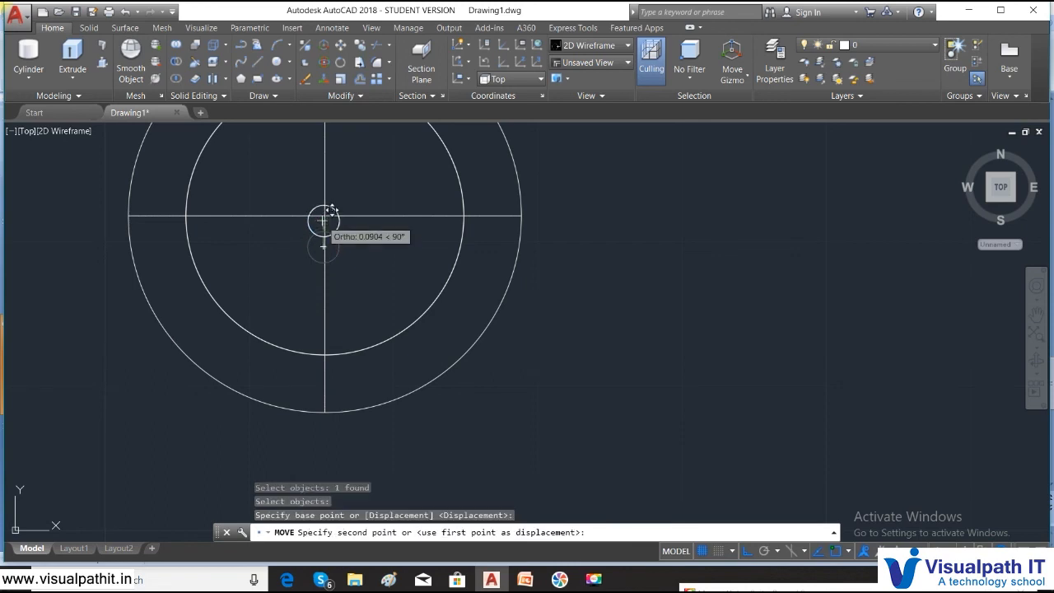
click(326, 213)
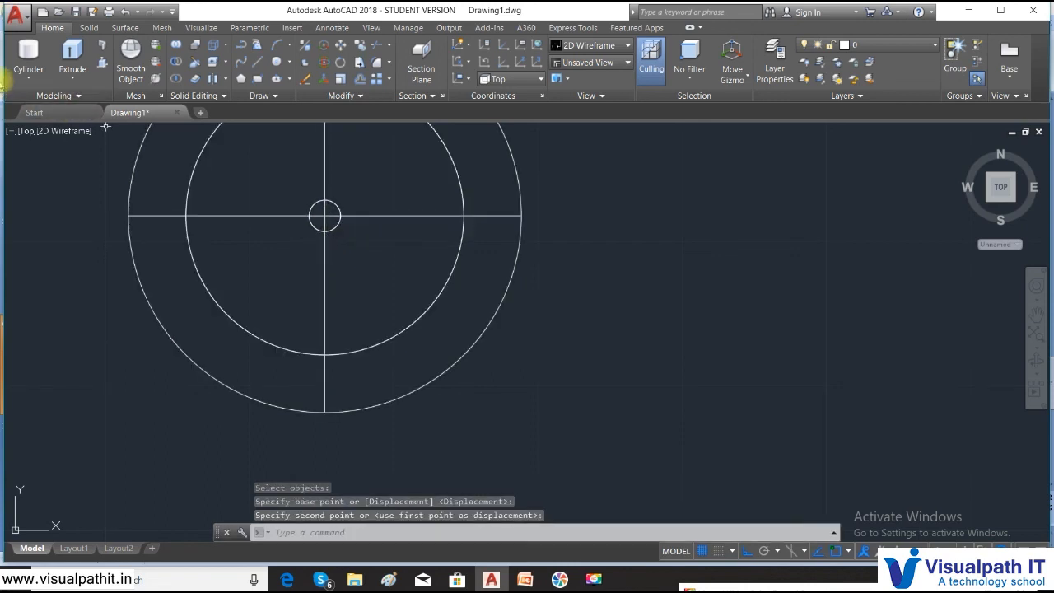
- Draw a cone on the small circle with a base radius of about 0.053
click(31, 79)
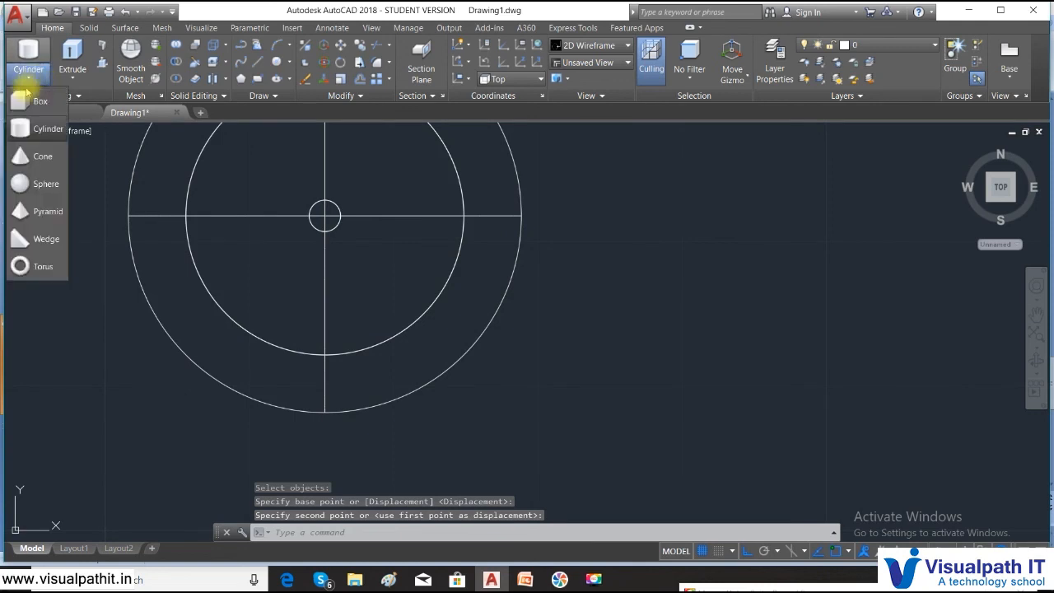
click(24, 163)
scroll(415, 256, up, 4)
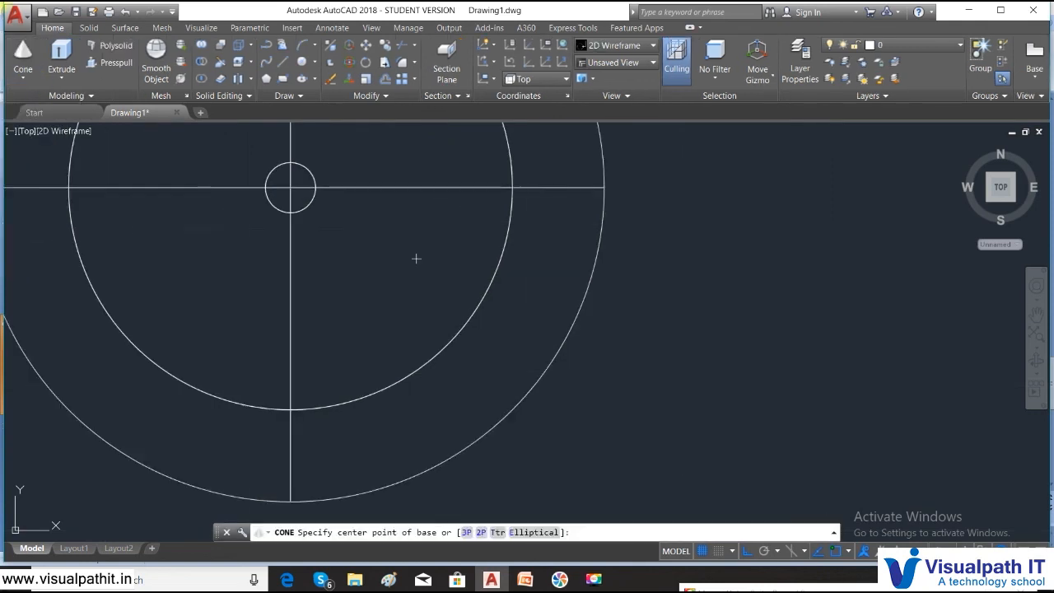
middle_drag(368, 141, 453, 342)
scroll(327, 360, up, 2)
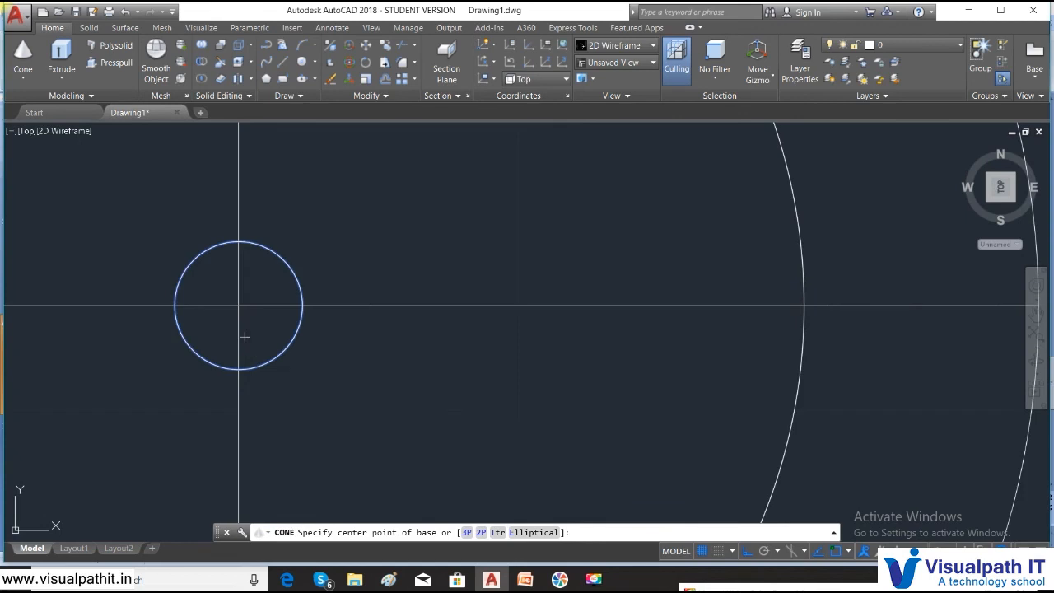
click(238, 305)
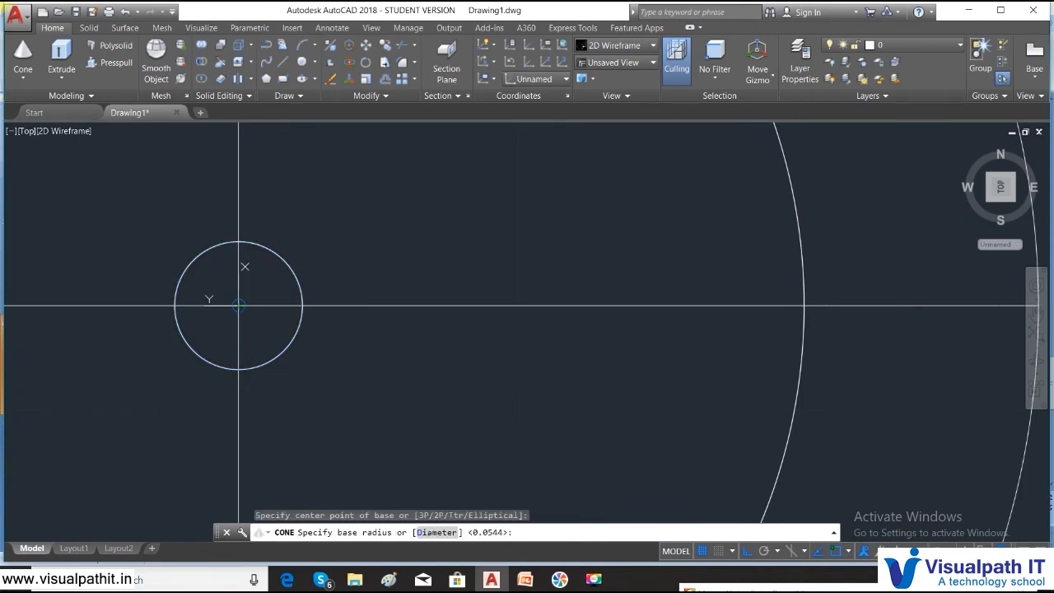
click(301, 331)
click(310, 429)
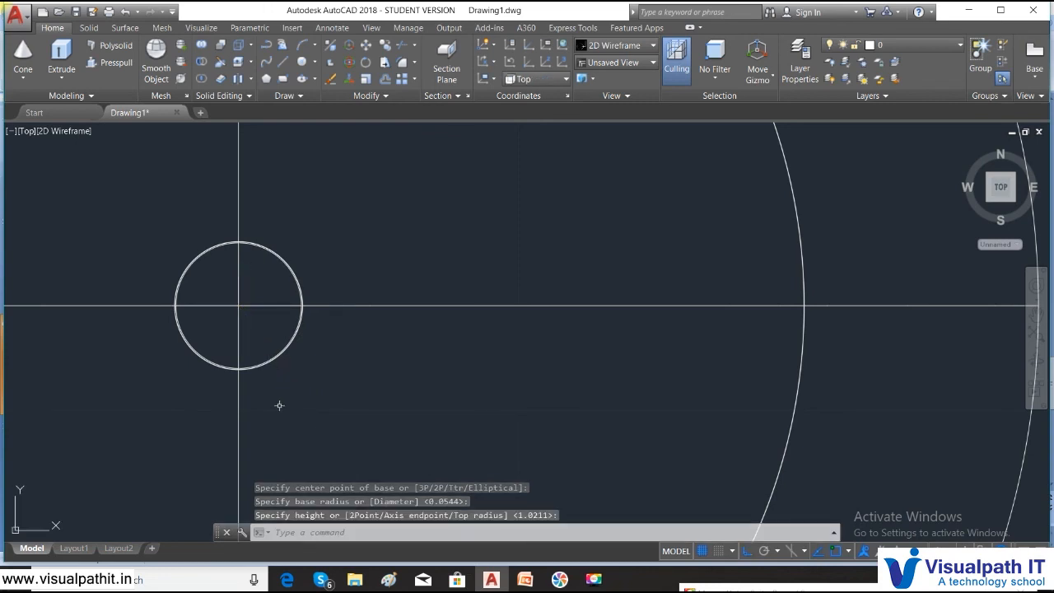
click(22, 135)
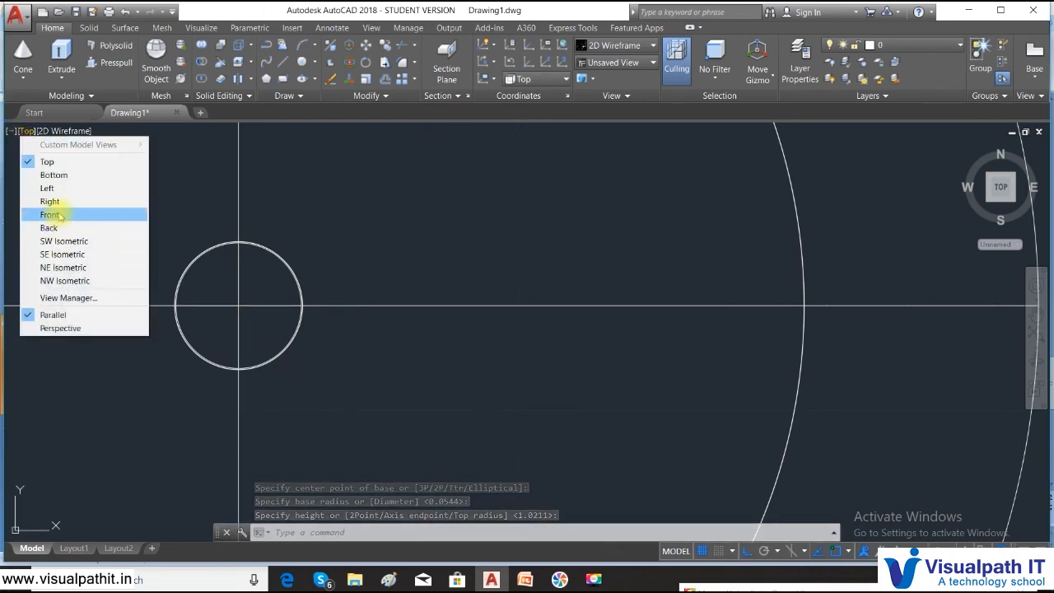
- In Front view, move the cone by its tip to the bottom end of the shaft
click(50, 214)
scroll(524, 418, up, 8)
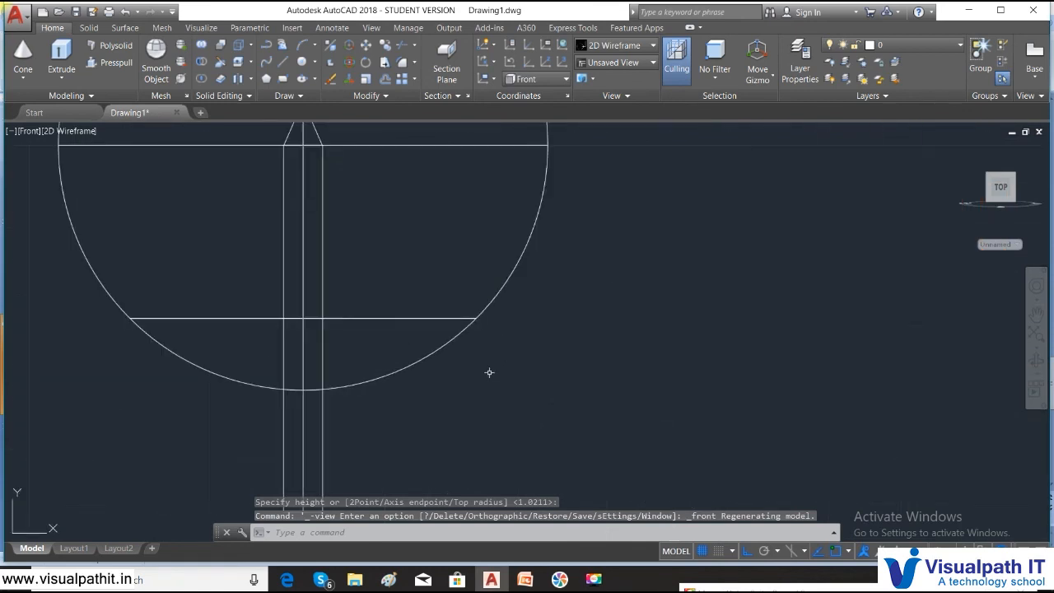
scroll(475, 351, down, 5)
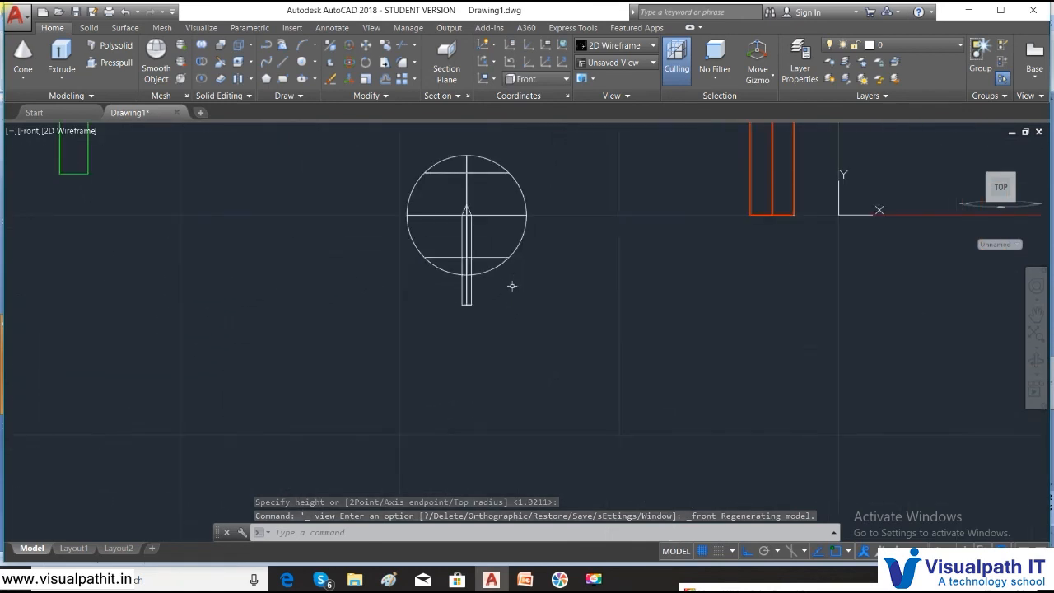
scroll(513, 284, up, 2)
text(m)
key(Return)
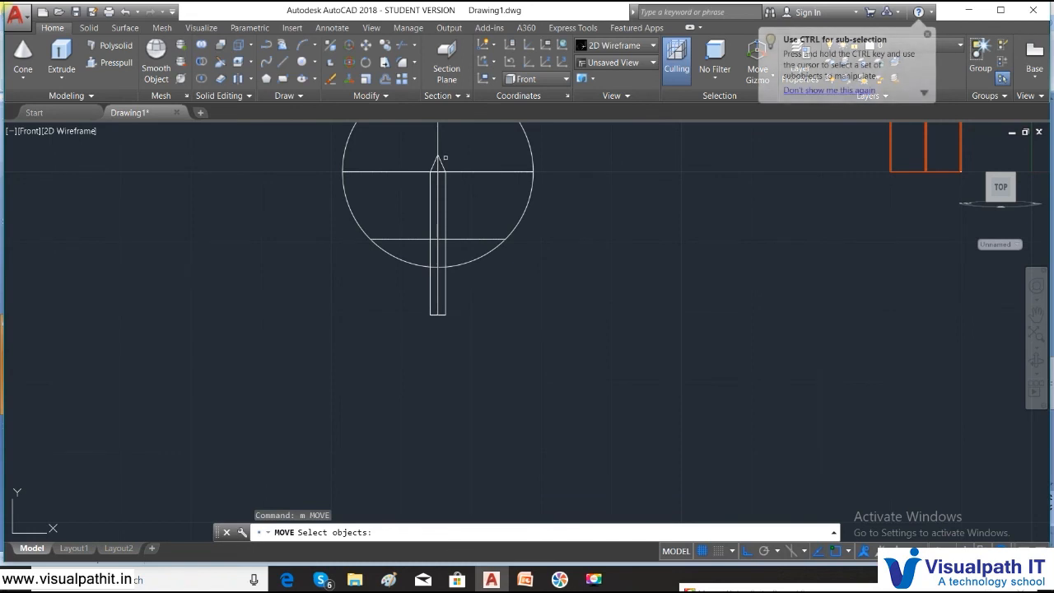
click(442, 163)
key(Return)
scroll(441, 163, up, 4)
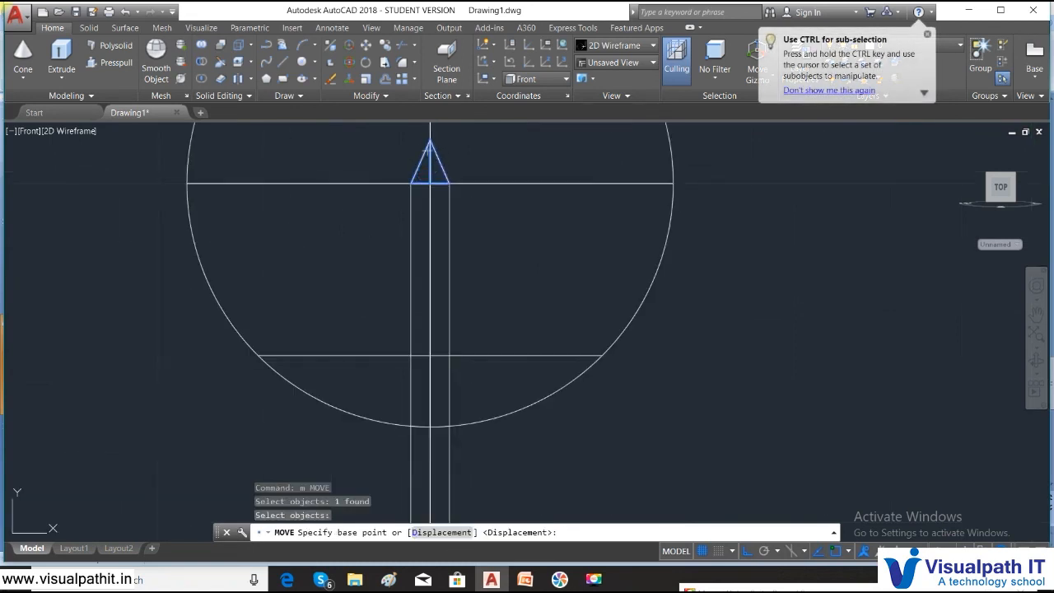
click(429, 157)
scroll(408, 296, down, 5)
scroll(407, 325, up, 4)
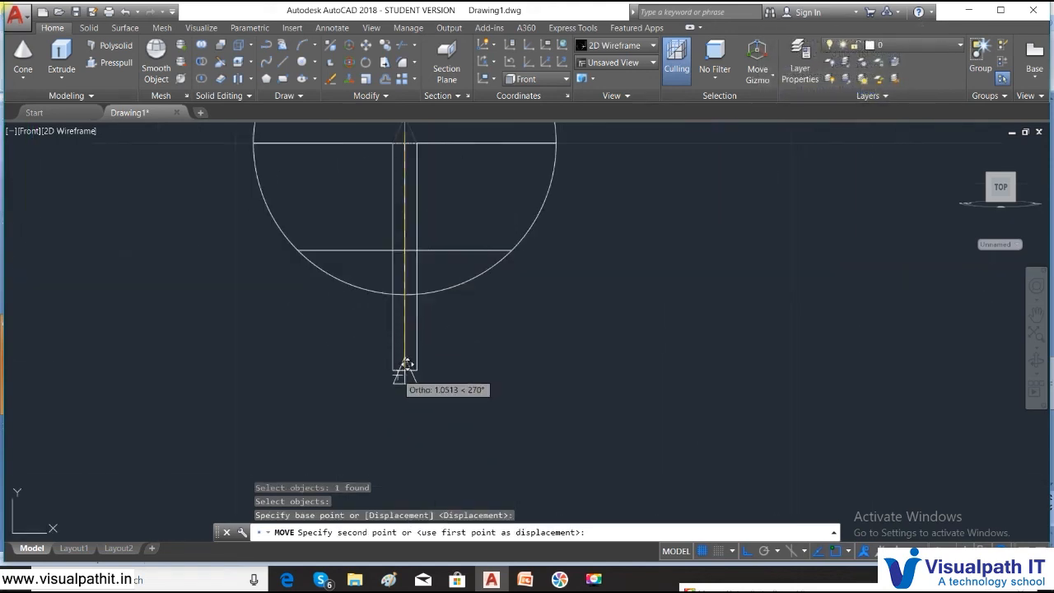
click(395, 386)
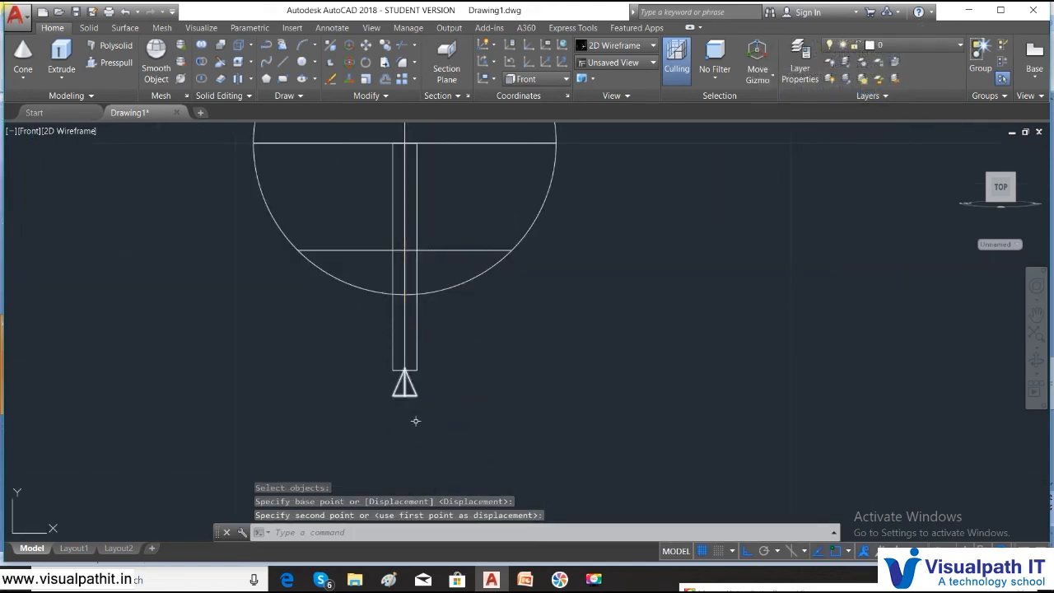
scroll(416, 421, up, 5)
text(m)
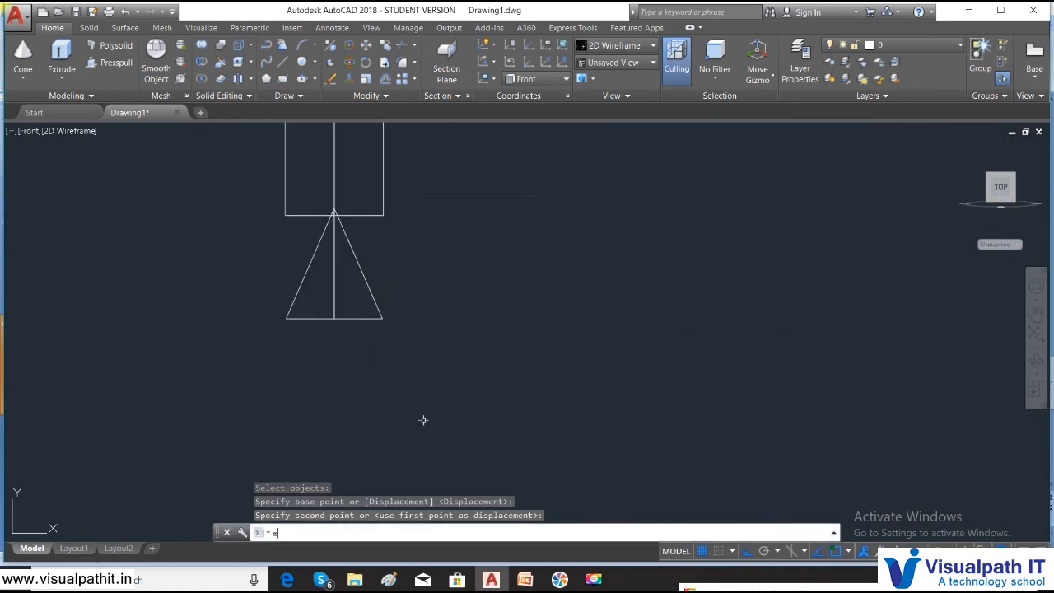
text(i)
key(Return)
- Mirror the cone across the shaft's bottom edge, deleting the original so it points downward
click(407, 336)
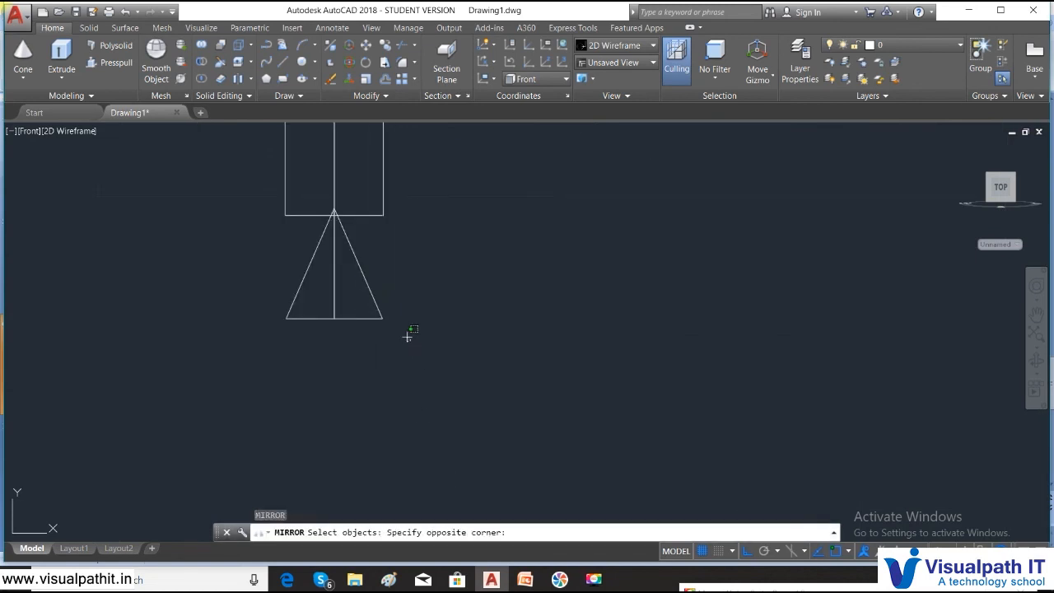
click(280, 272)
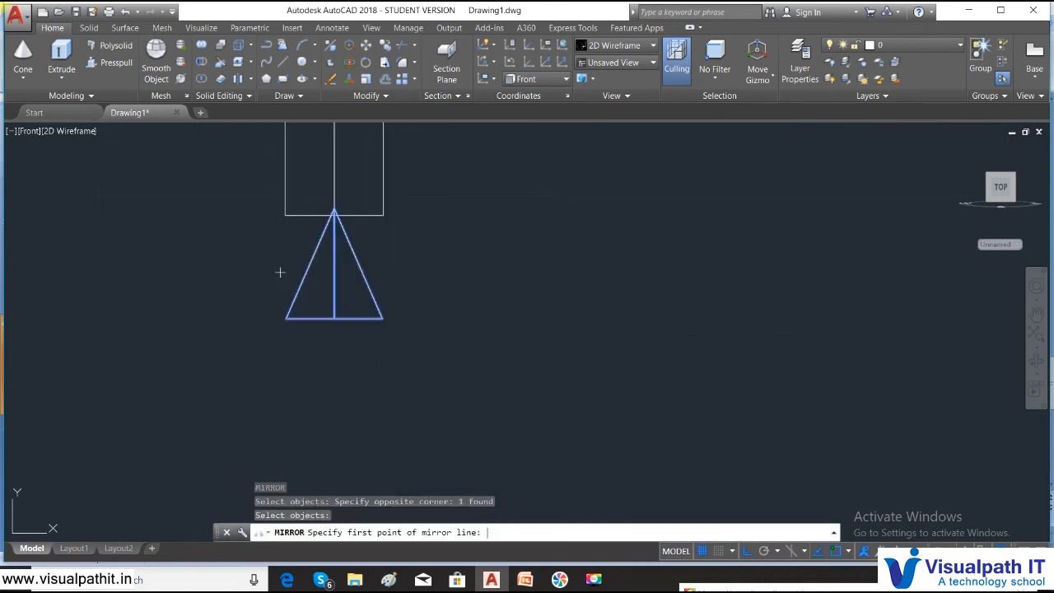
click(285, 216)
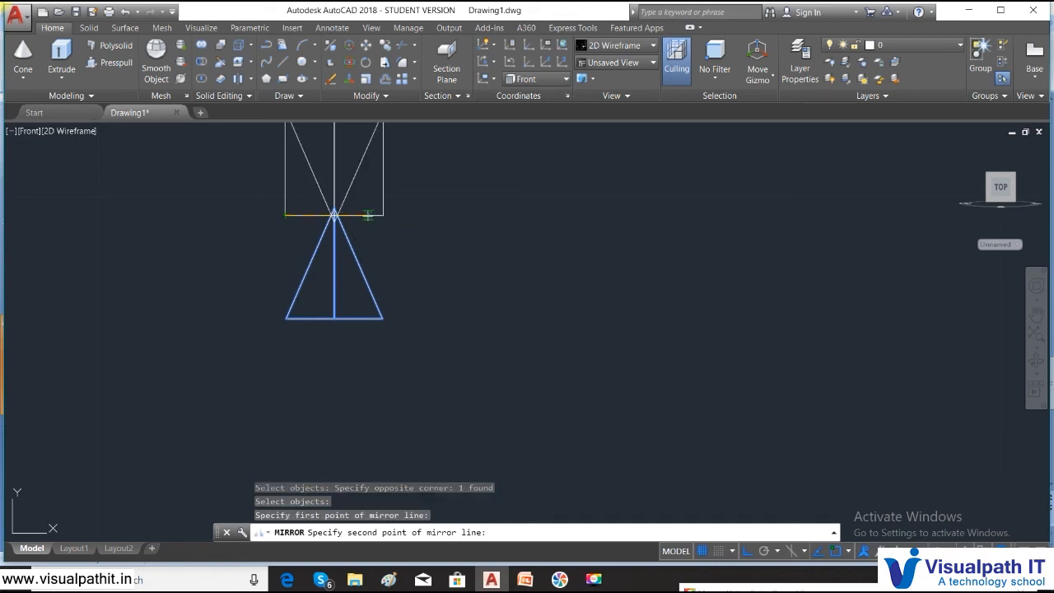
click(387, 215)
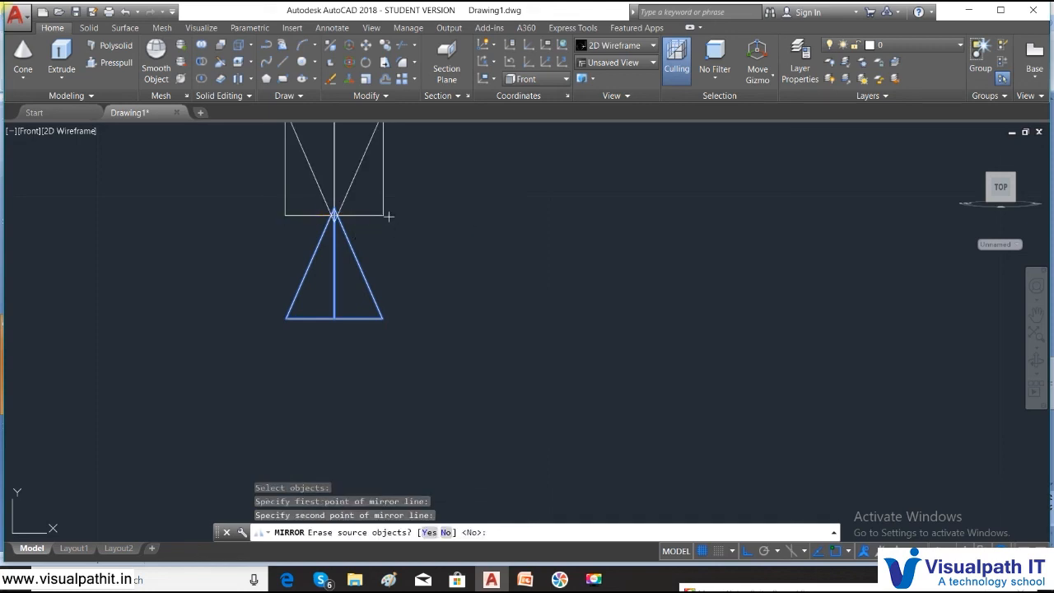
key(Return)
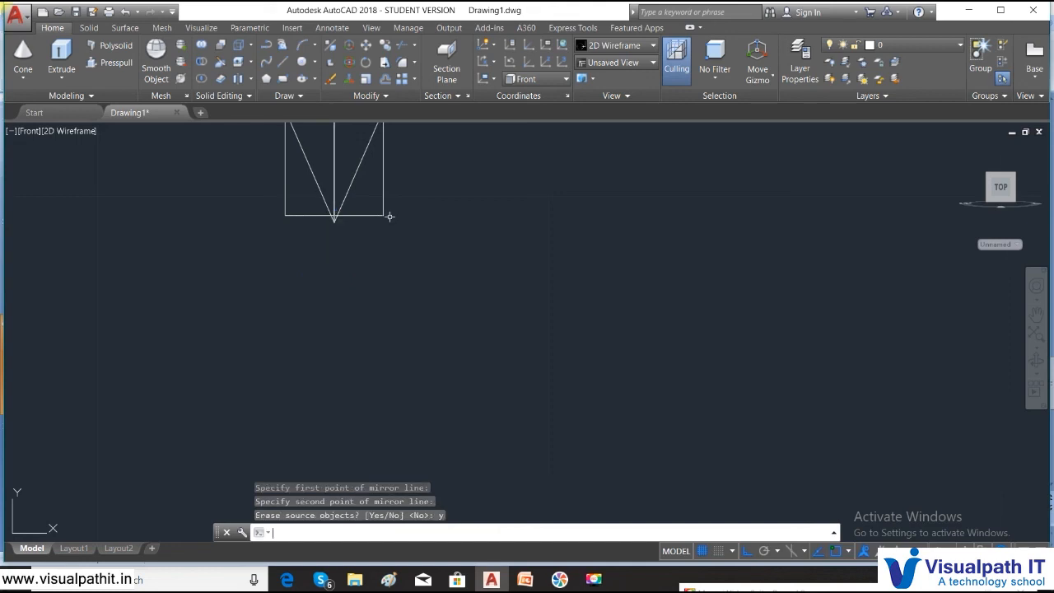
- Move the flipped cone so its top centre sits at the shaft's bottom end
text(m)
key(Return)
middle_drag(329, 165, 354, 268)
click(407, 245)
click(352, 216)
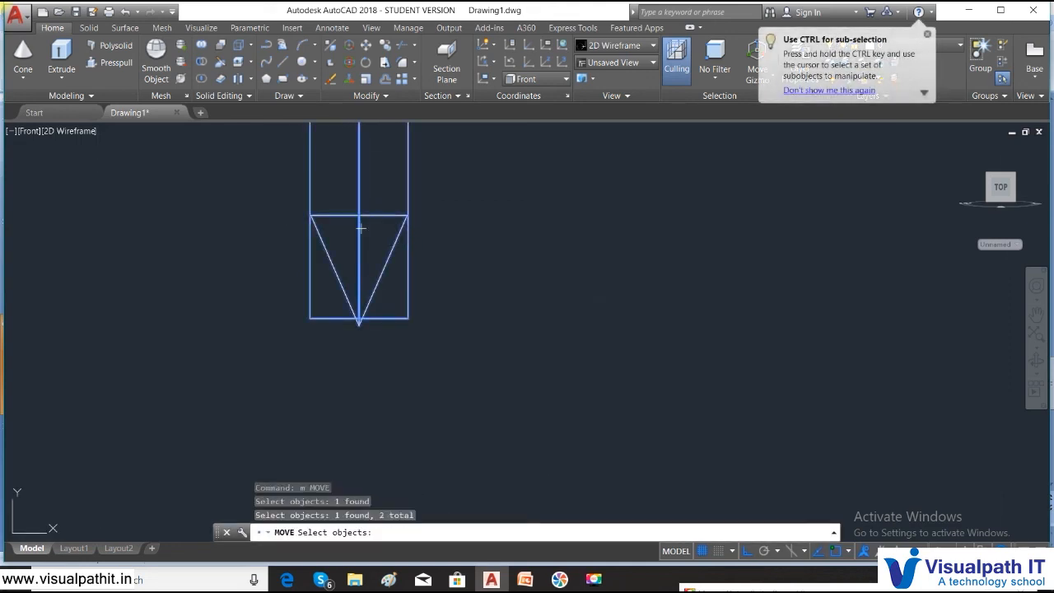
key(Return)
click(361, 215)
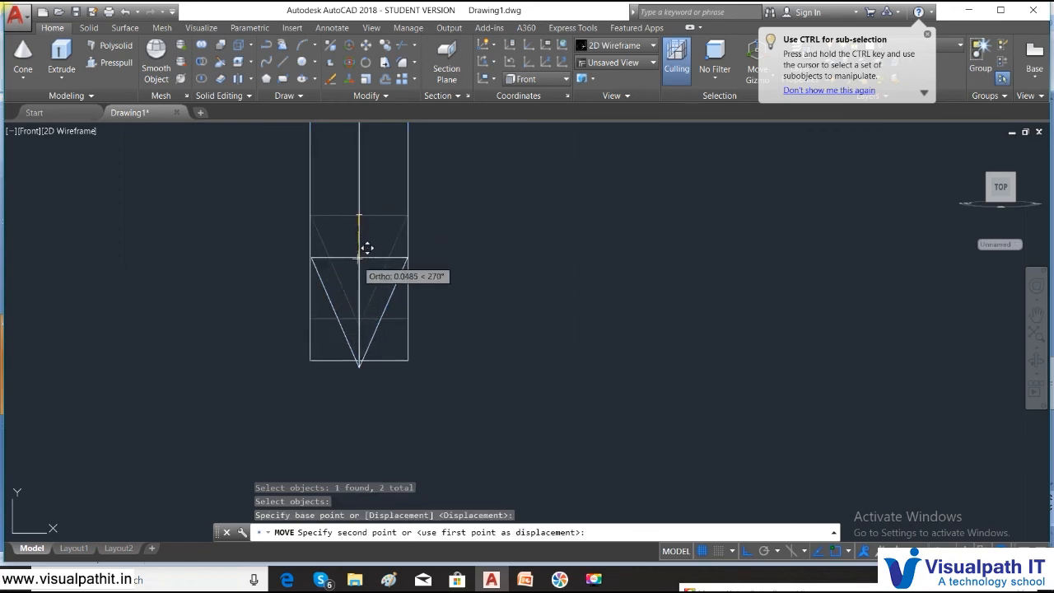
key(Escape)
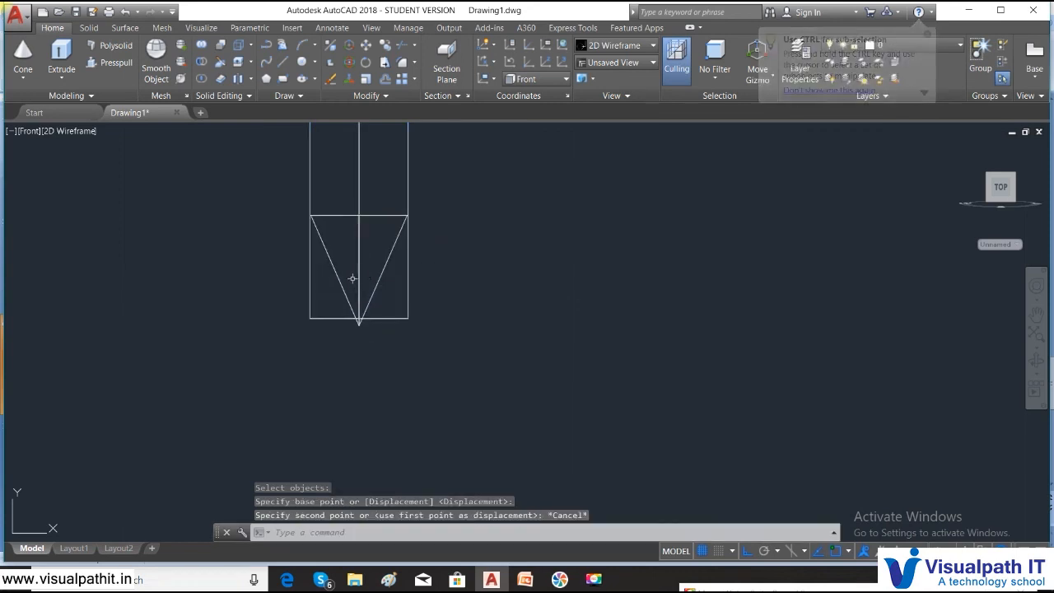
text(m)
key(Return)
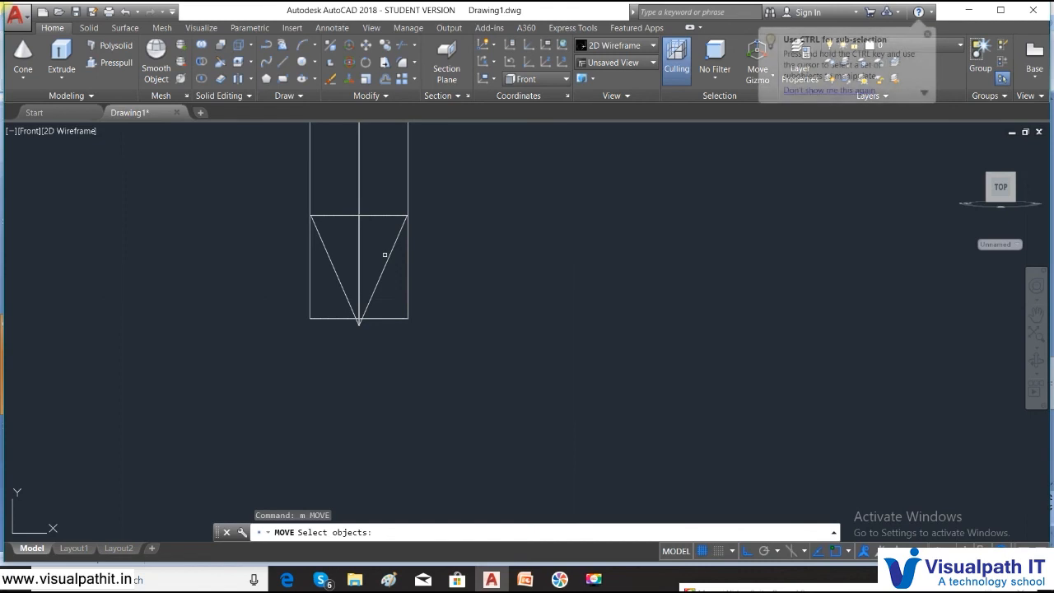
click(368, 245)
key(Return)
click(375, 216)
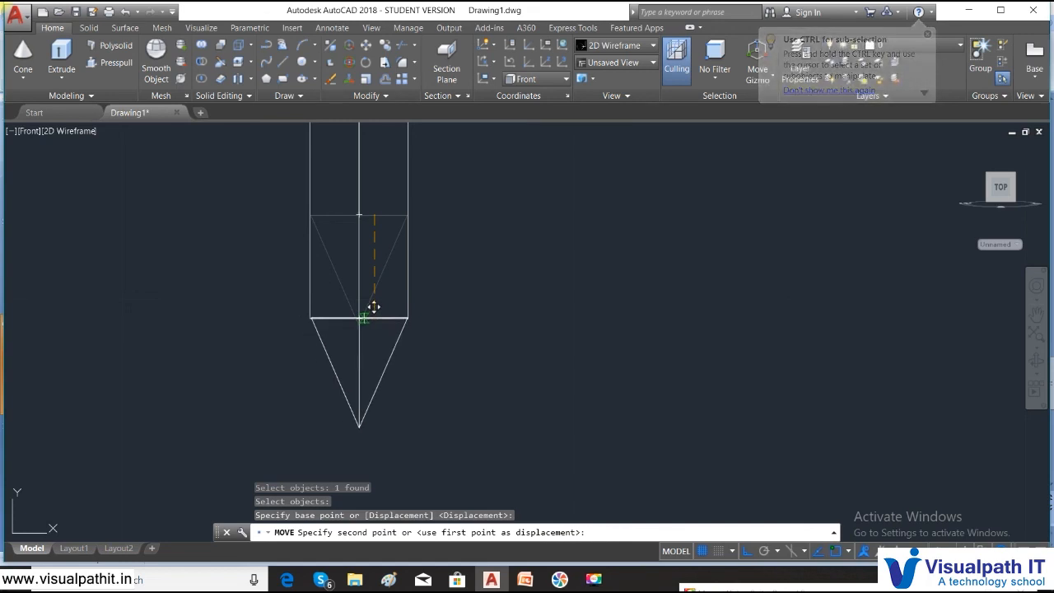
click(374, 318)
- Reposition the cone tip so its top-edge midpoint sits flush with the shaft's bottom end
text(m)
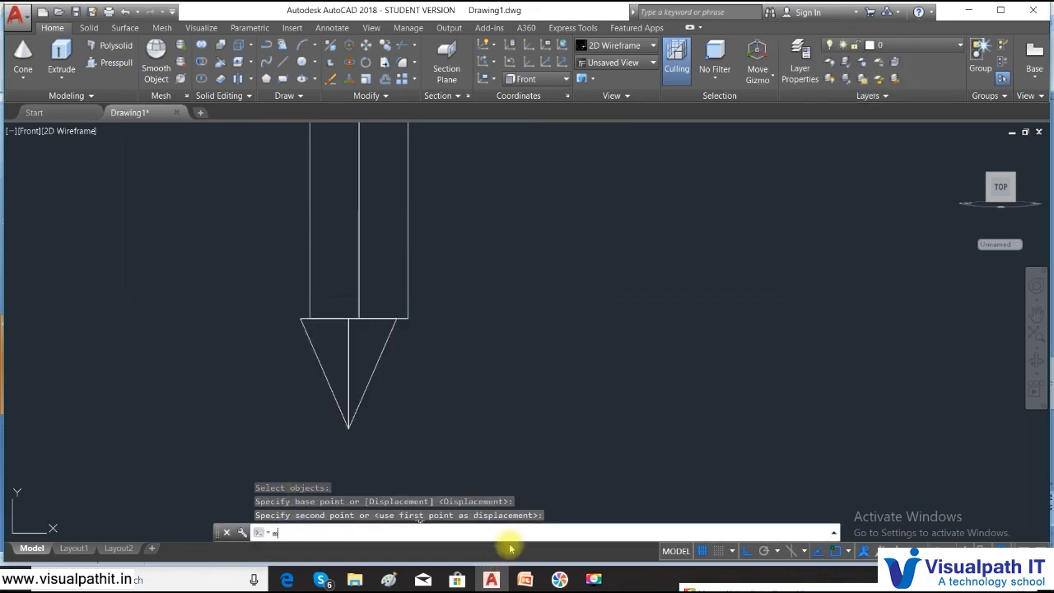
key(Return)
scroll(522, 384, up, 5)
scroll(522, 384, down, 5)
middle_drag(348, 289, 417, 343)
click(390, 328)
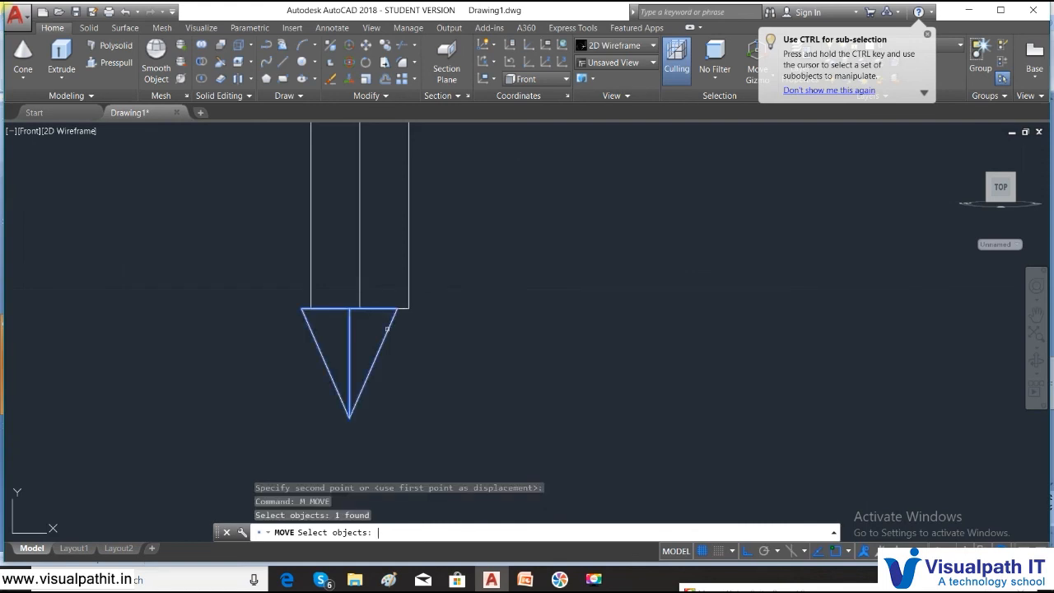
key(Return)
scroll(367, 325, up, 4)
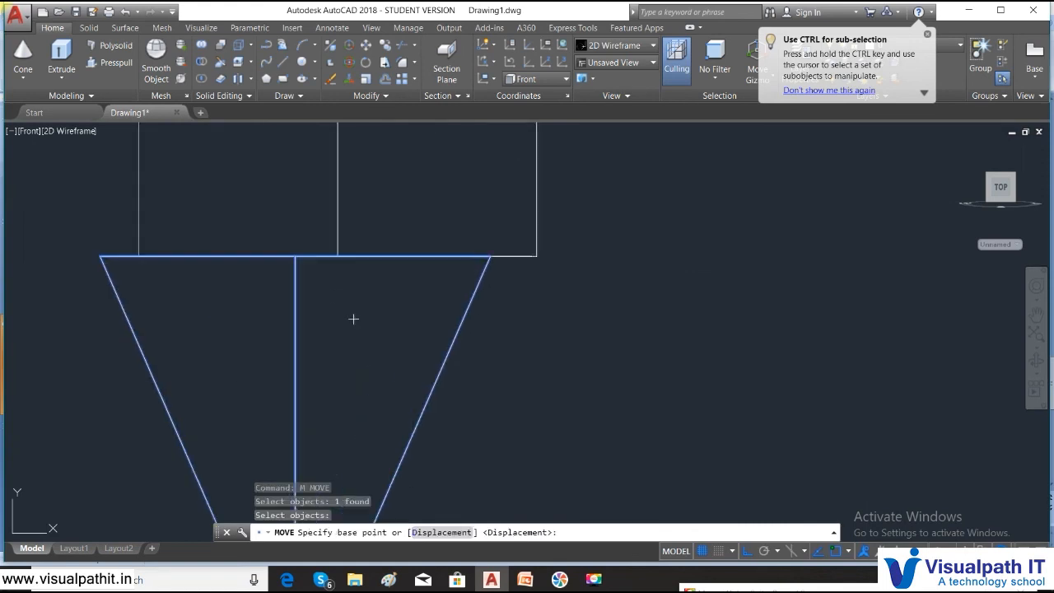
click(294, 256)
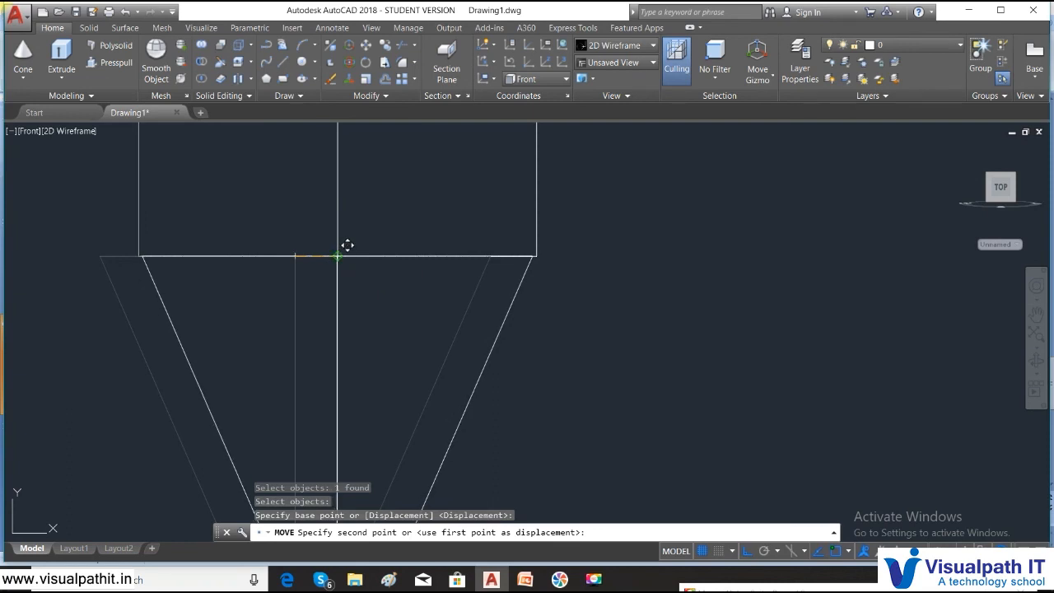
click(346, 245)
scroll(419, 294, down, 5)
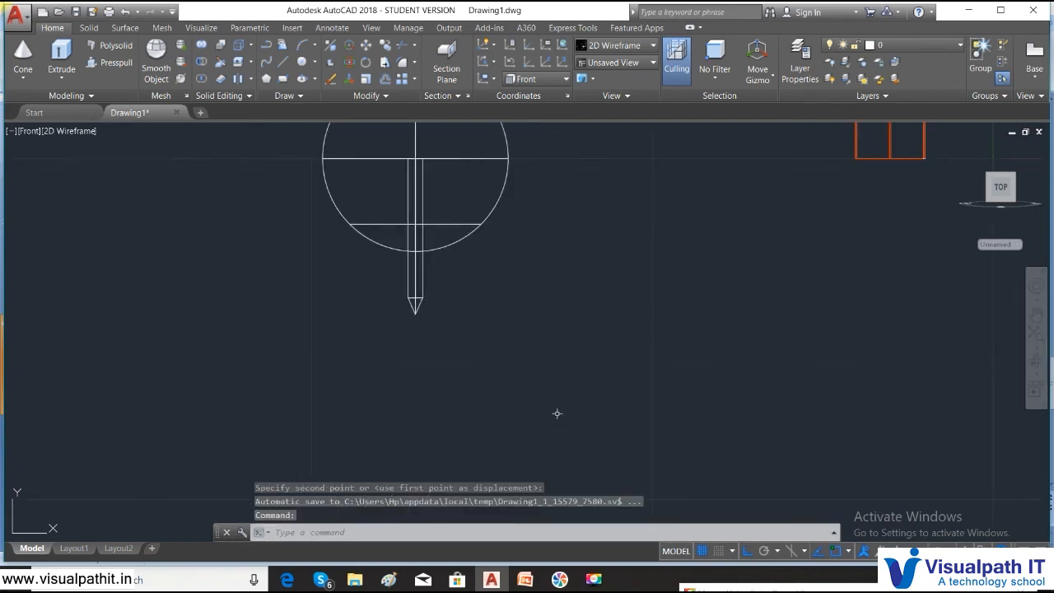
scroll(482, 325, down, 8)
scroll(482, 354, up, 6)
- Select the whole pin and switch the visual style to Shaded
click(480, 354)
click(292, 157)
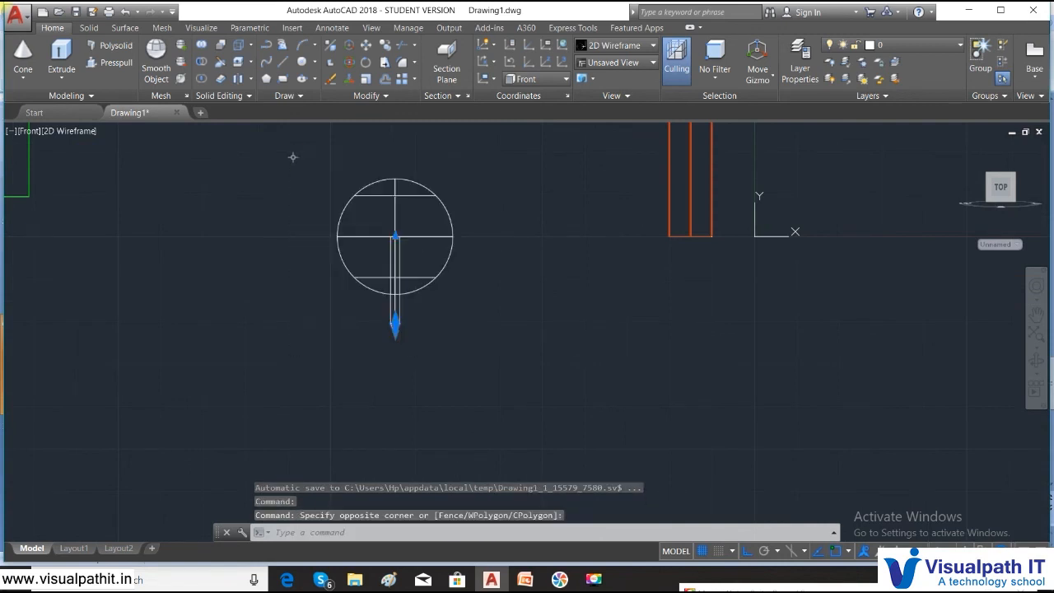
click(70, 132)
click(104, 214)
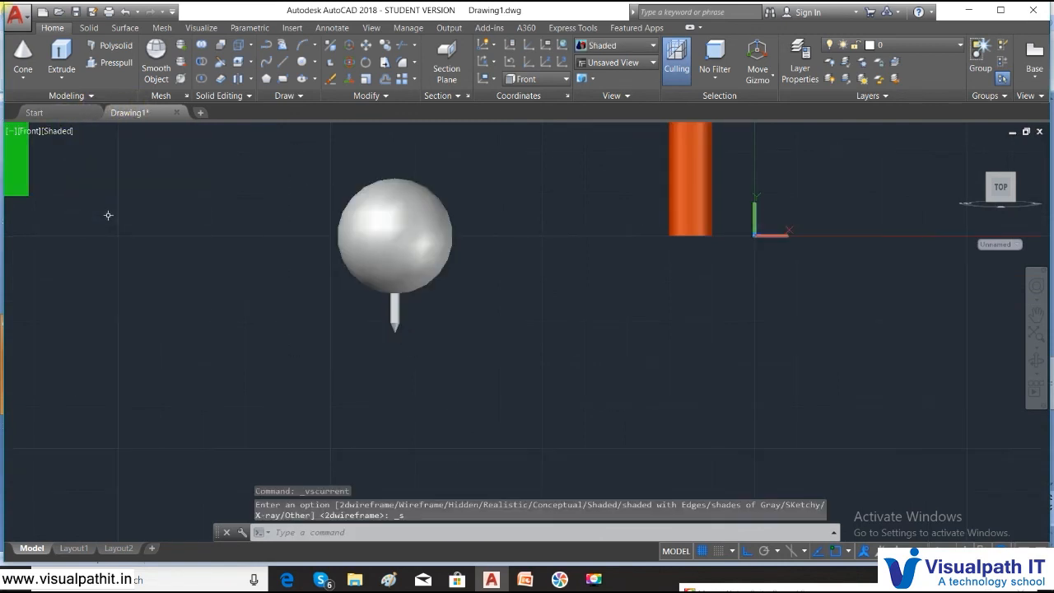
- In Properties, set the sphere head's Position Z to 1 and its radius to 0.7
click(435, 227)
right_click(342, 208)
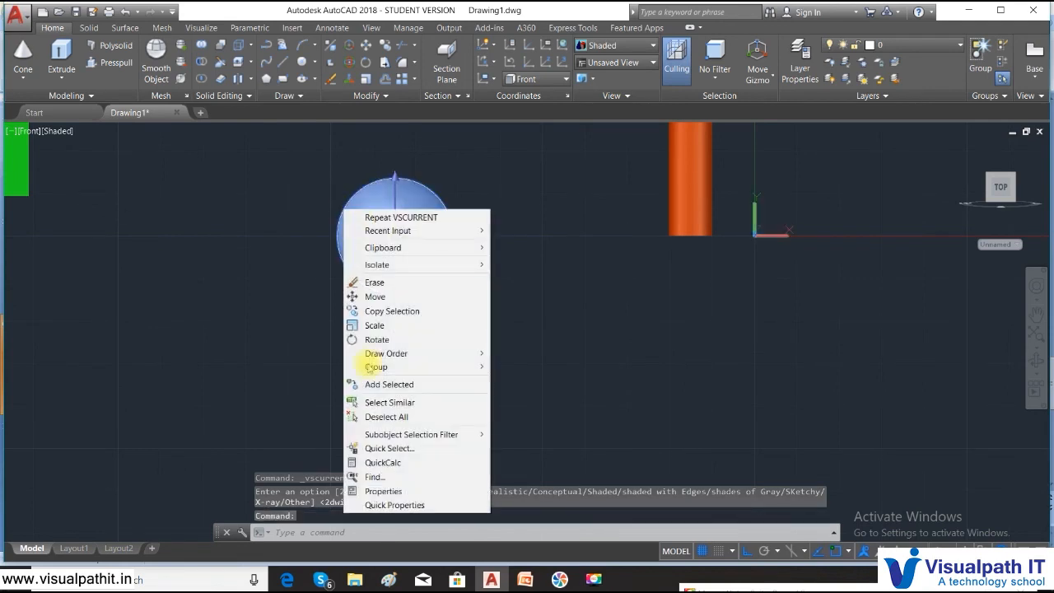
click(379, 489)
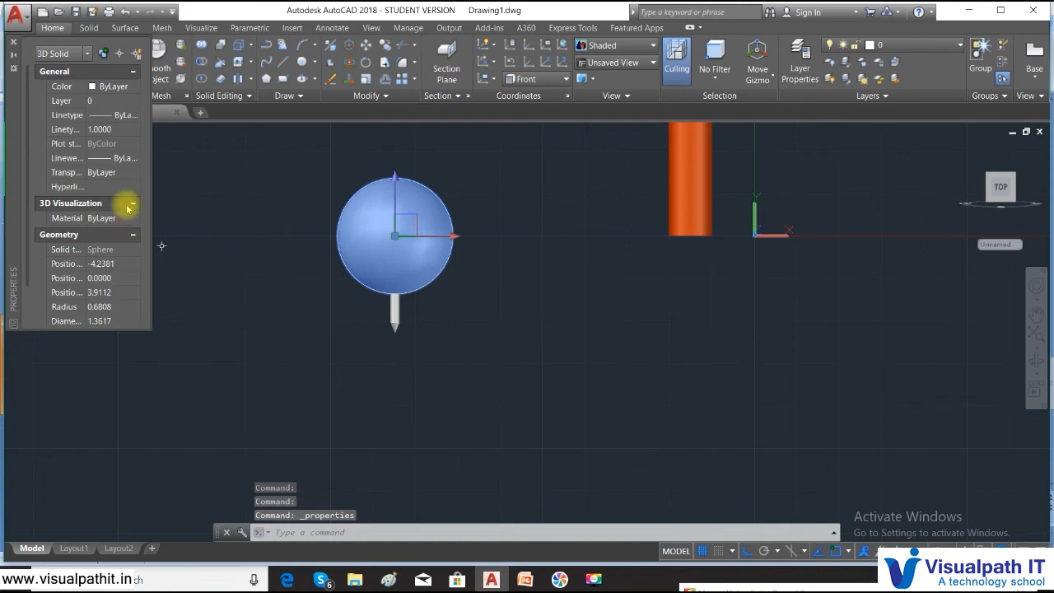
click(107, 292)
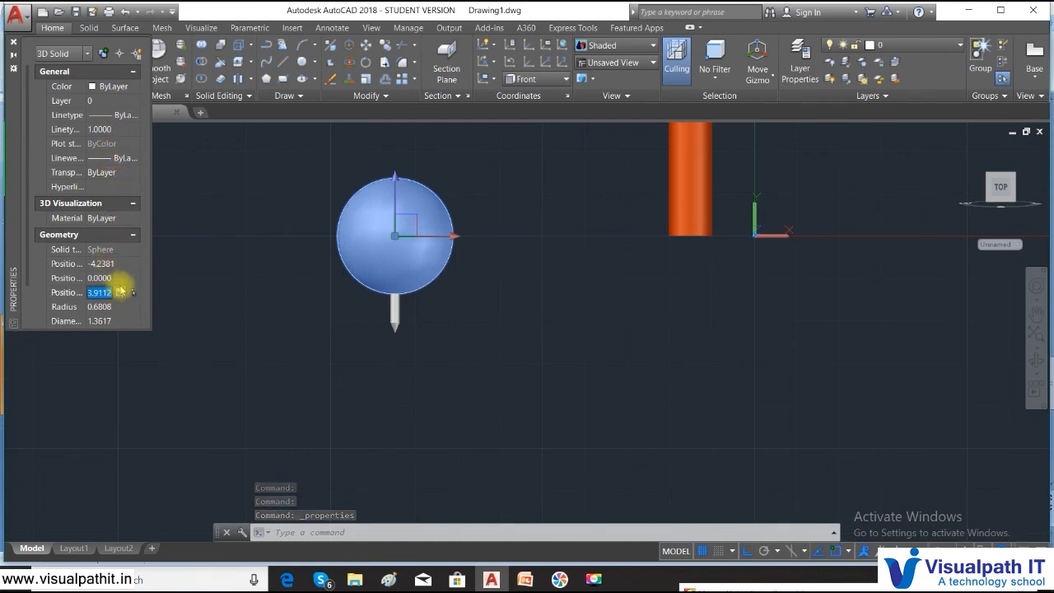
text(1)
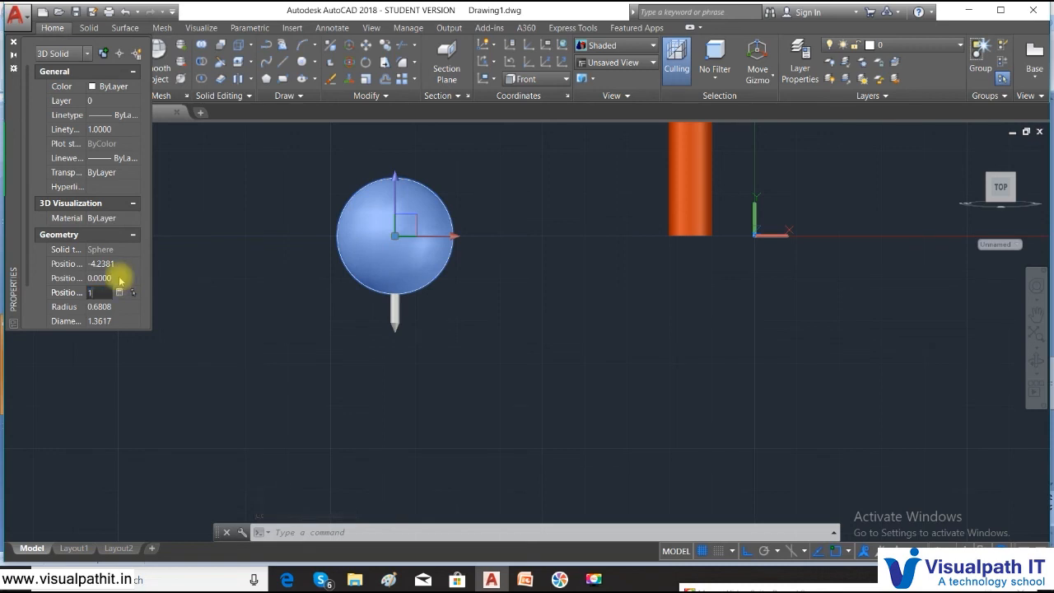
key(Tab)
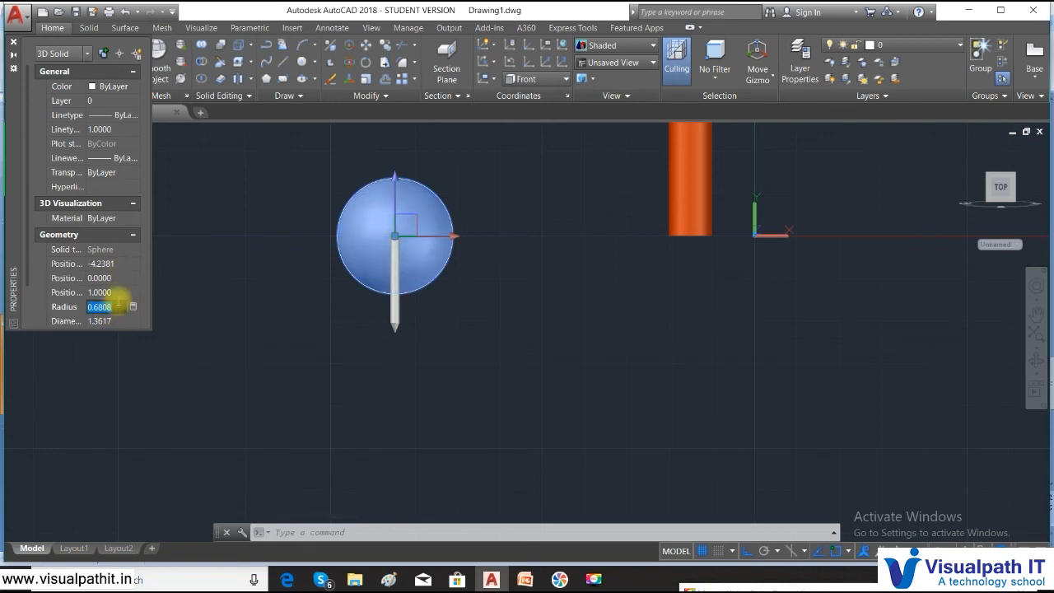
text(0)
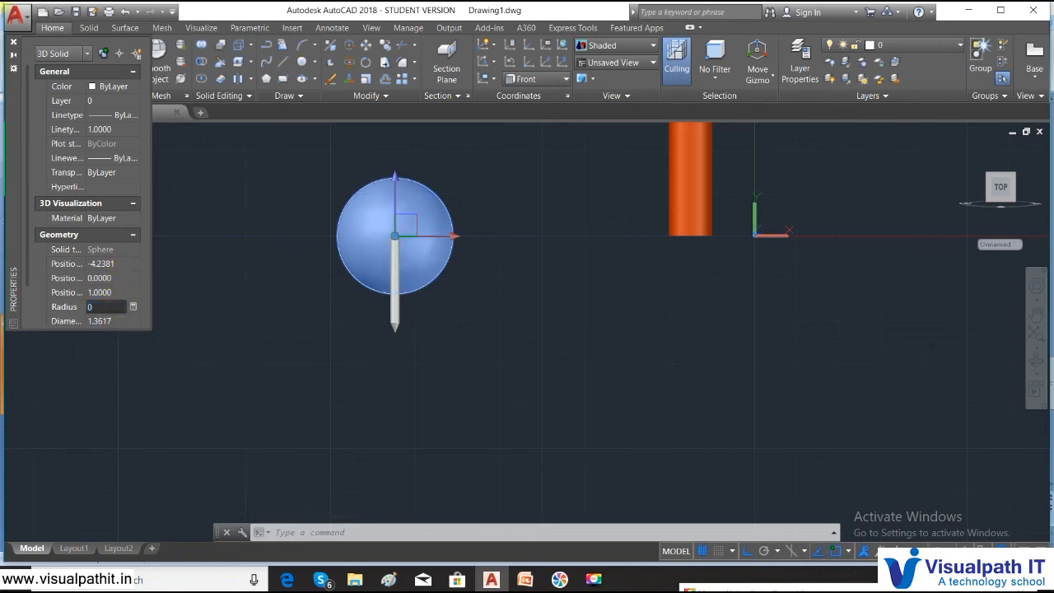
text(.25)
key(Tab)
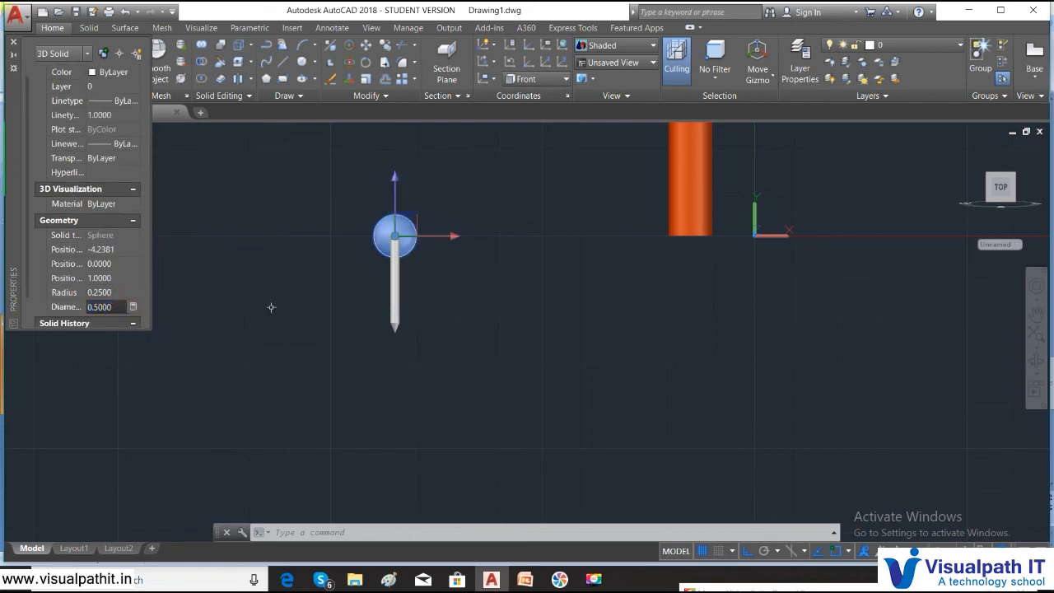
click(121, 290)
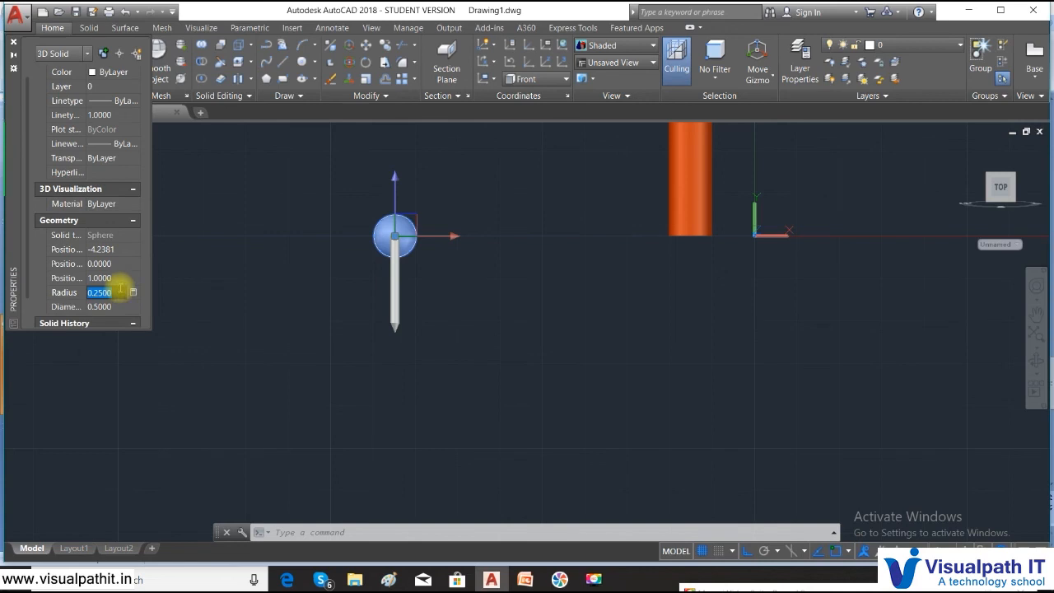
text(0.)
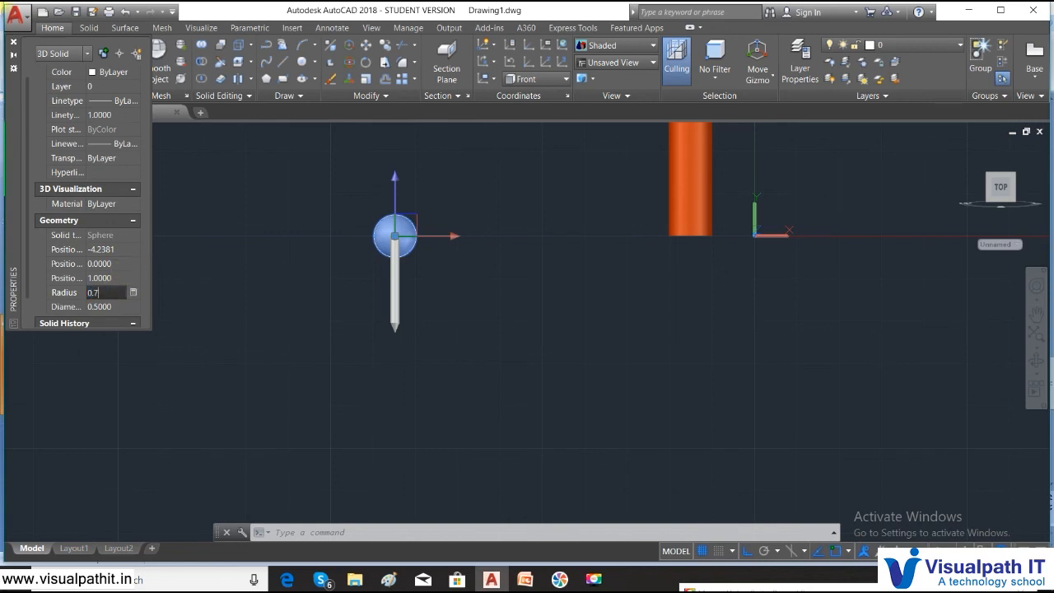
text(7)
key(Tab)
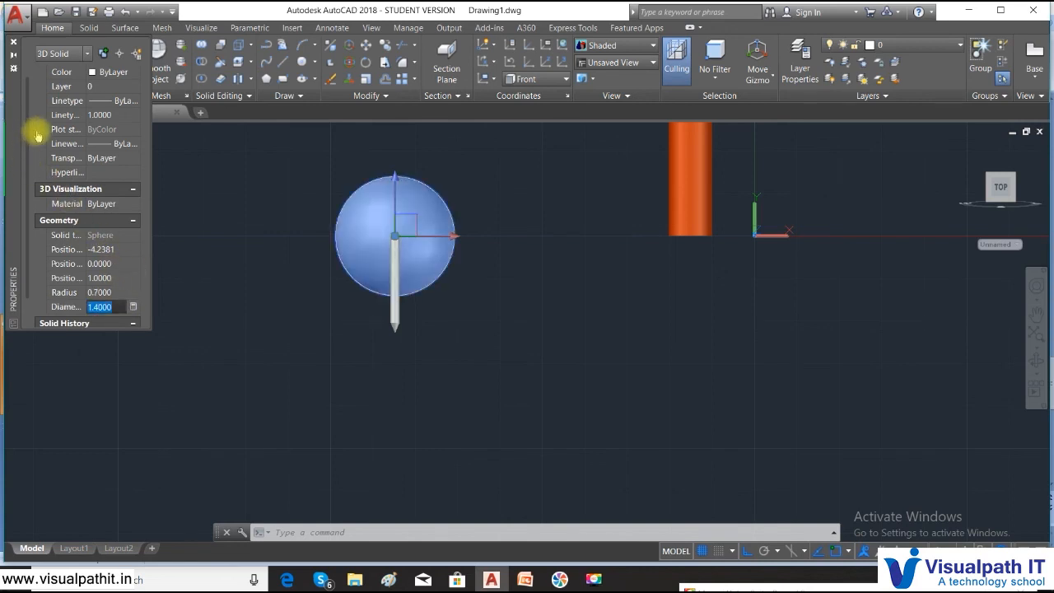
click(12, 42)
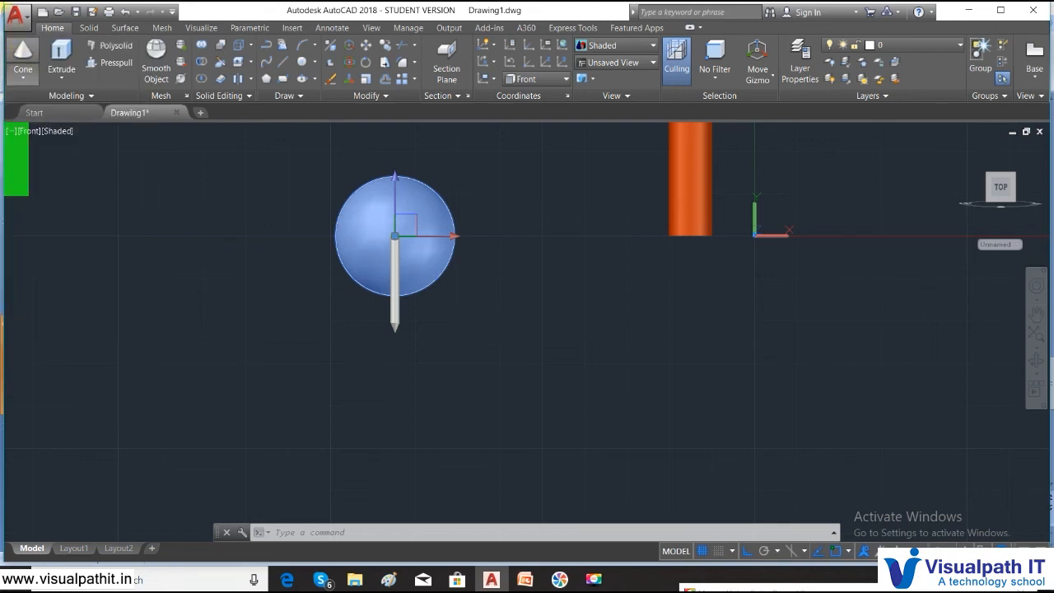
- Show the pin head, shaft and cone tip in 2D Wireframe, zoomed to frame the pin
key(Escape)
scroll(711, 361, down, 4)
scroll(651, 324, up, 6)
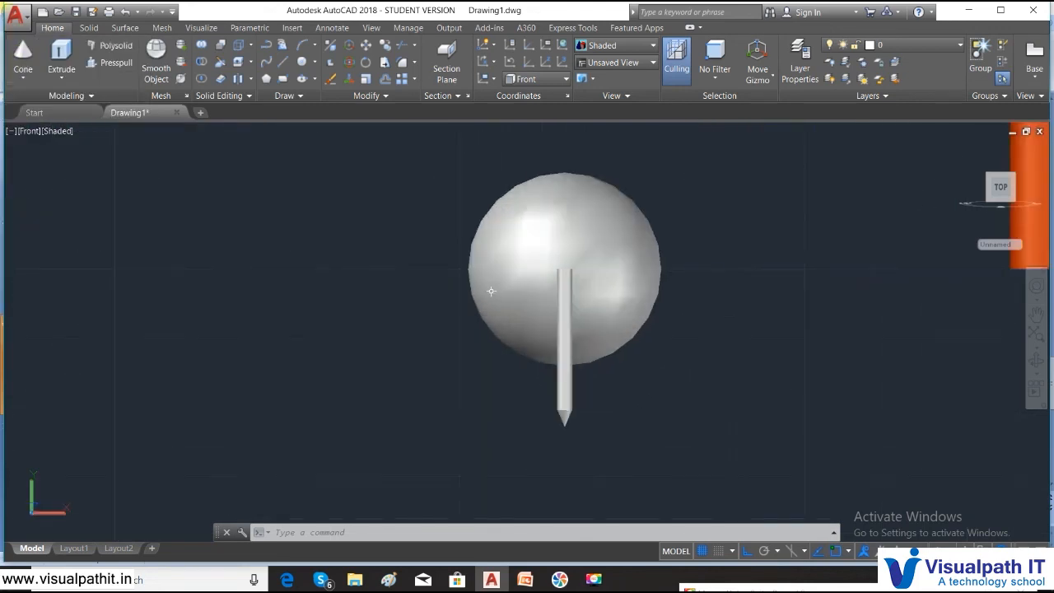
scroll(537, 313, up, 1)
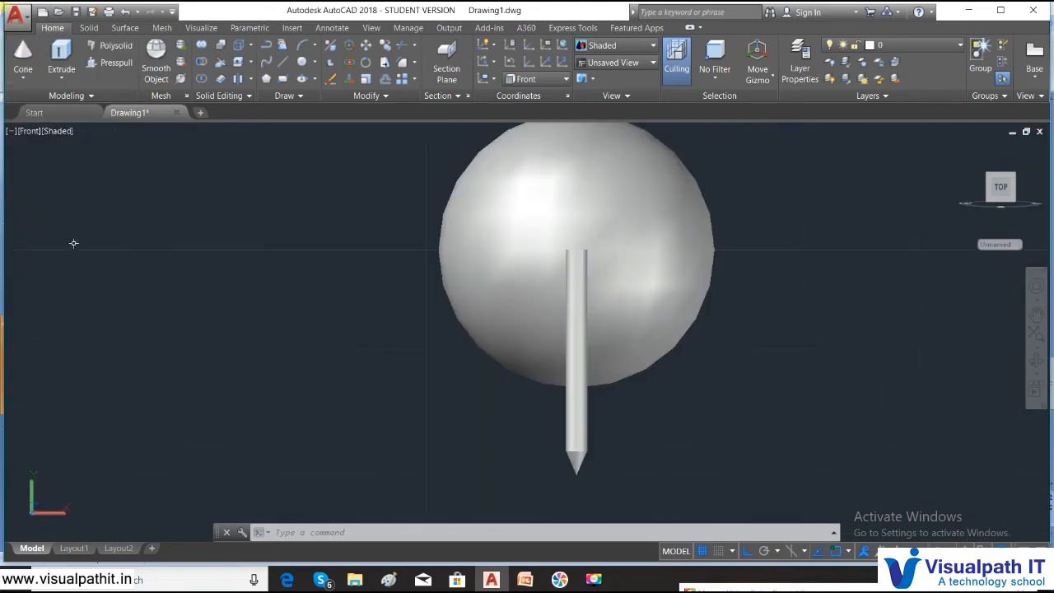
scroll(312, 215, down, 3)
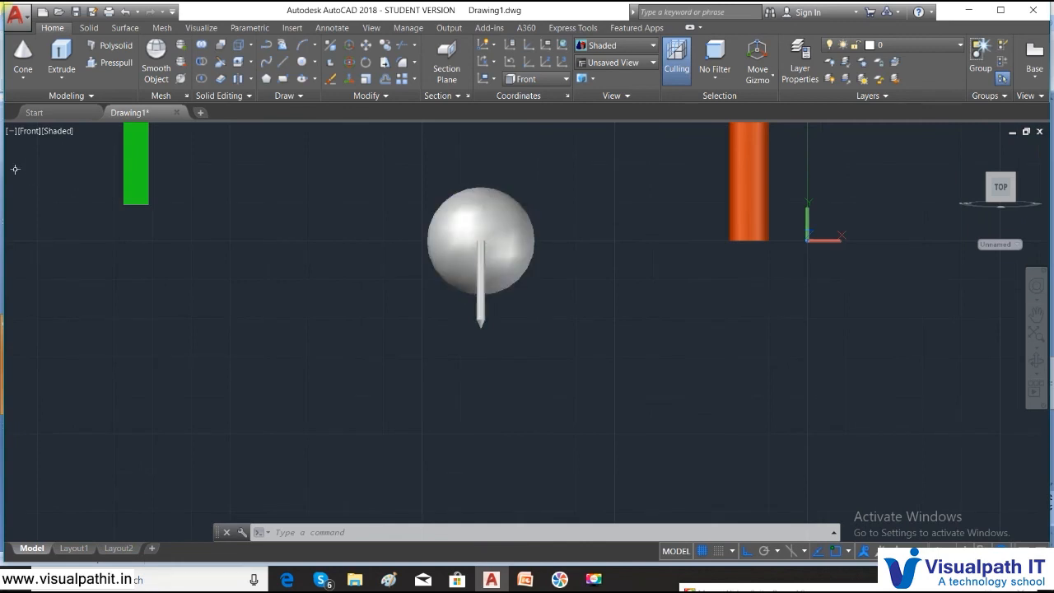
click(33, 132)
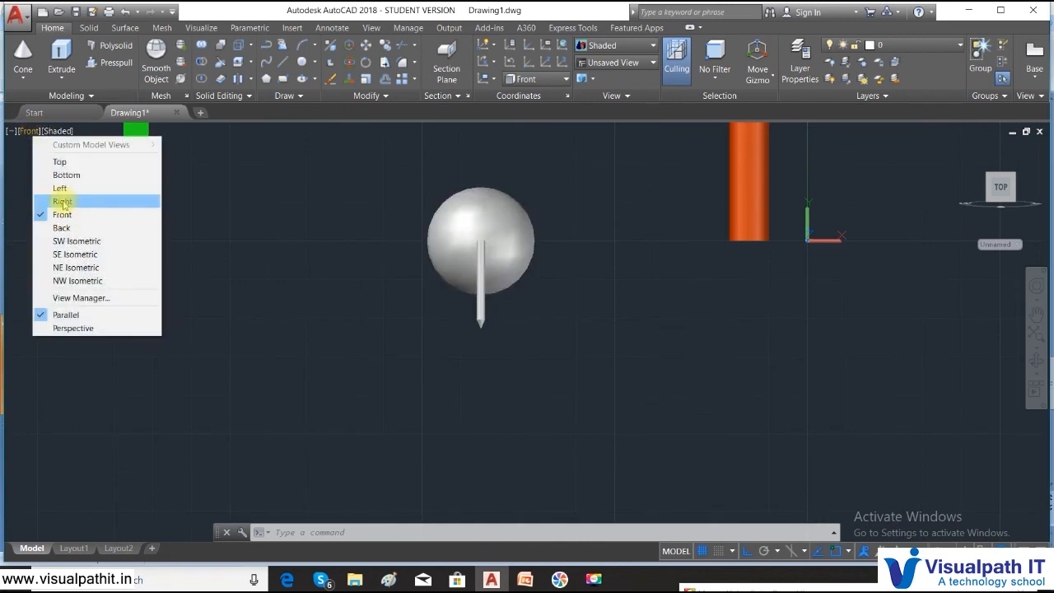
click(66, 128)
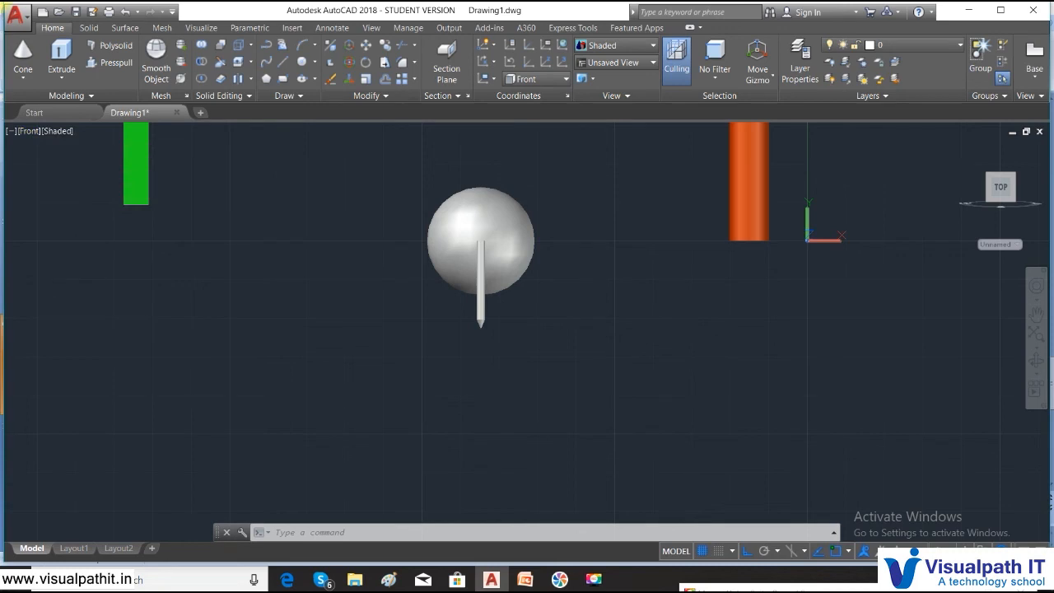
click(62, 140)
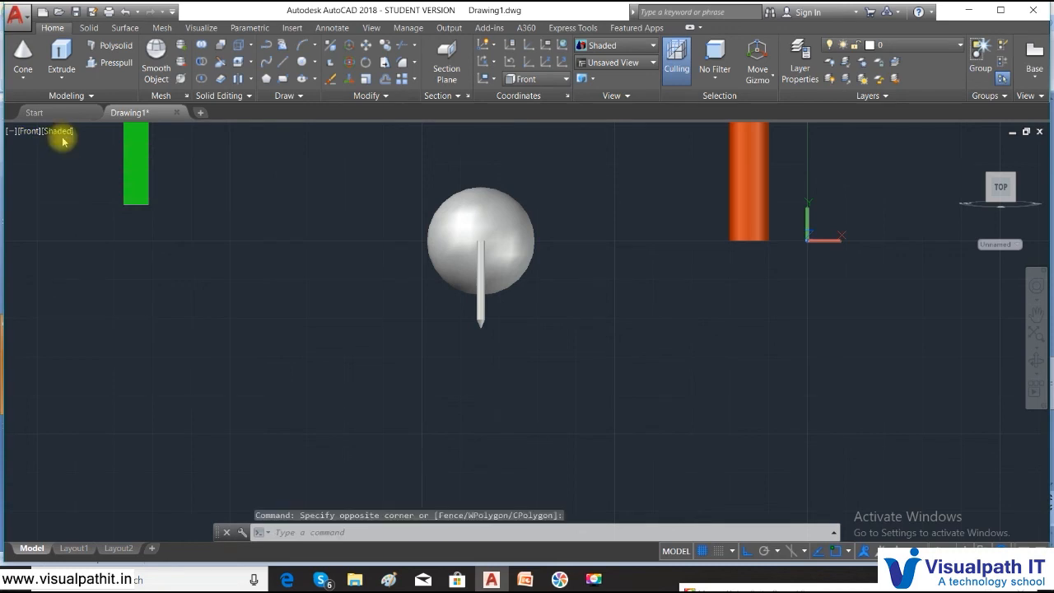
click(59, 131)
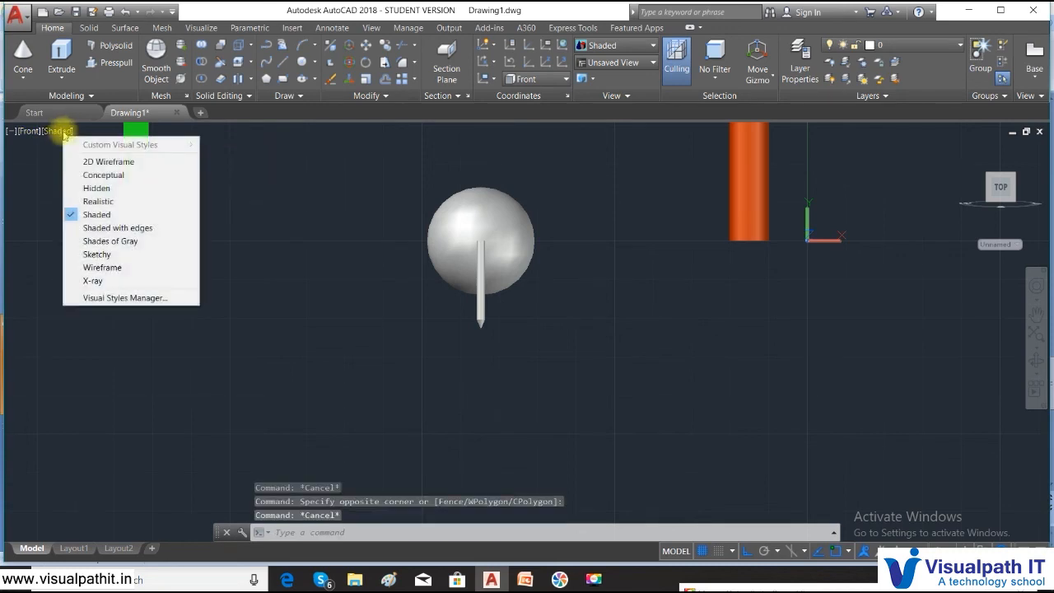
click(97, 161)
scroll(501, 335, up, 4)
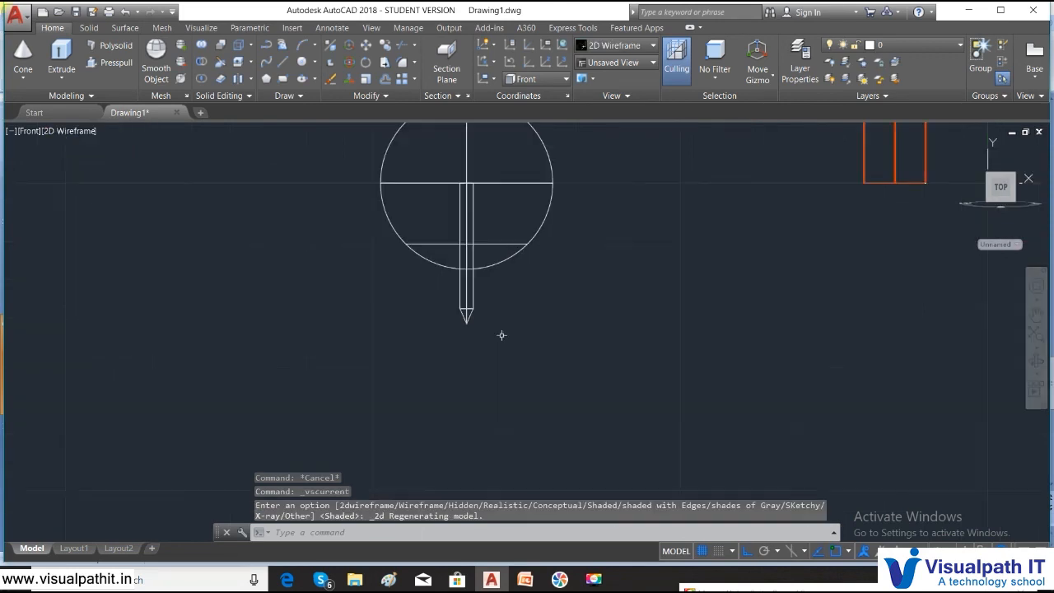
scroll(450, 254, down, 5)
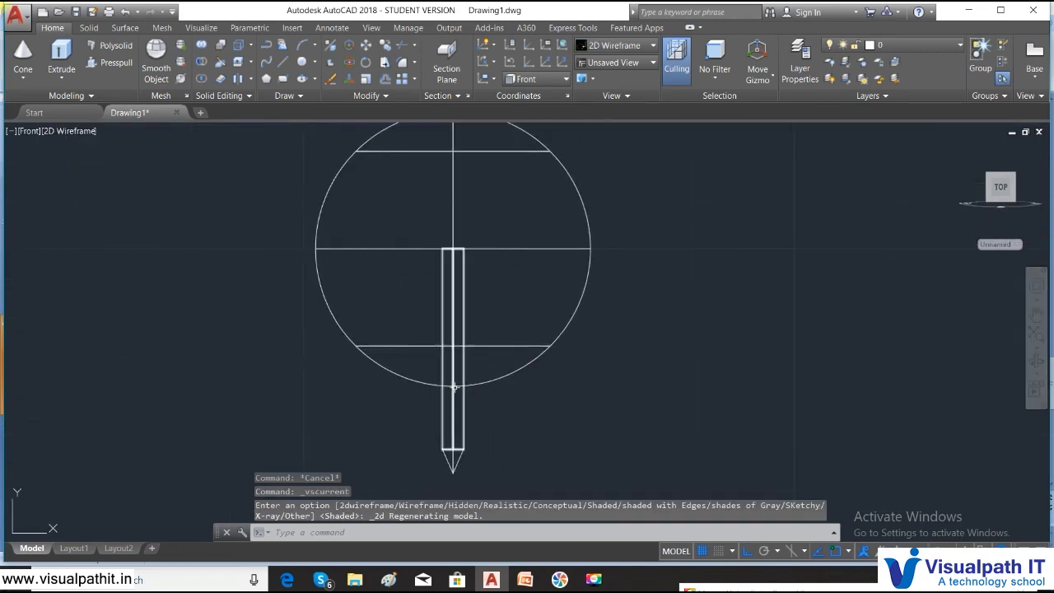
scroll(435, 358, up, 3)
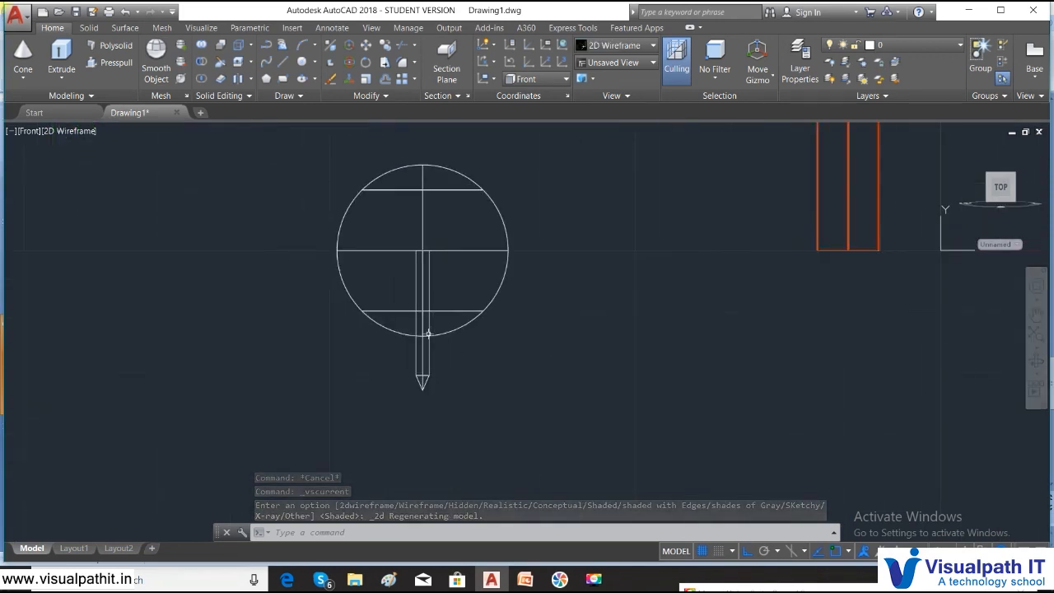